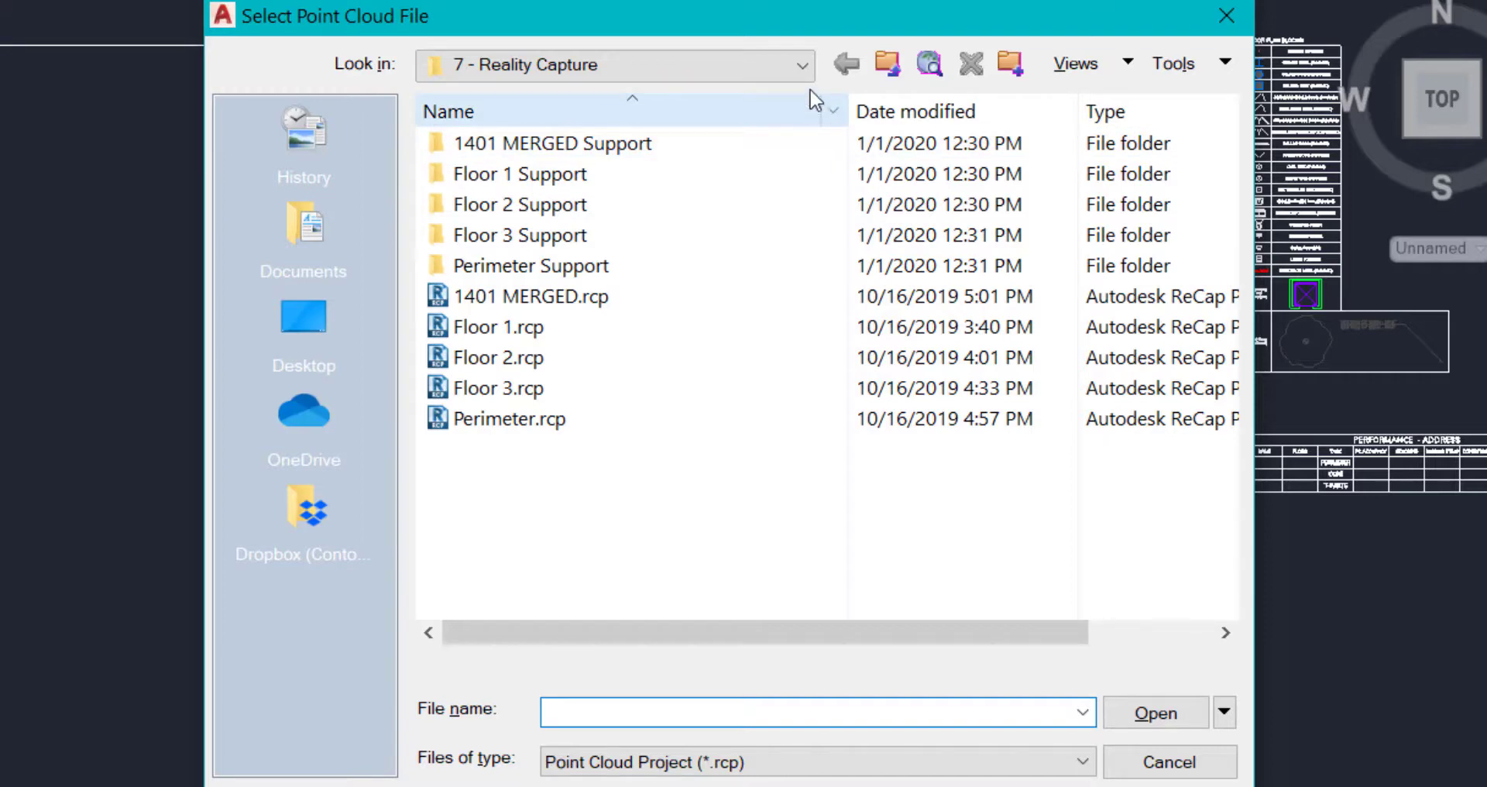
{"action": "left_click", "coordinate": [804, 66]}
{"action": "left_click", "coordinate": [721, 275]}
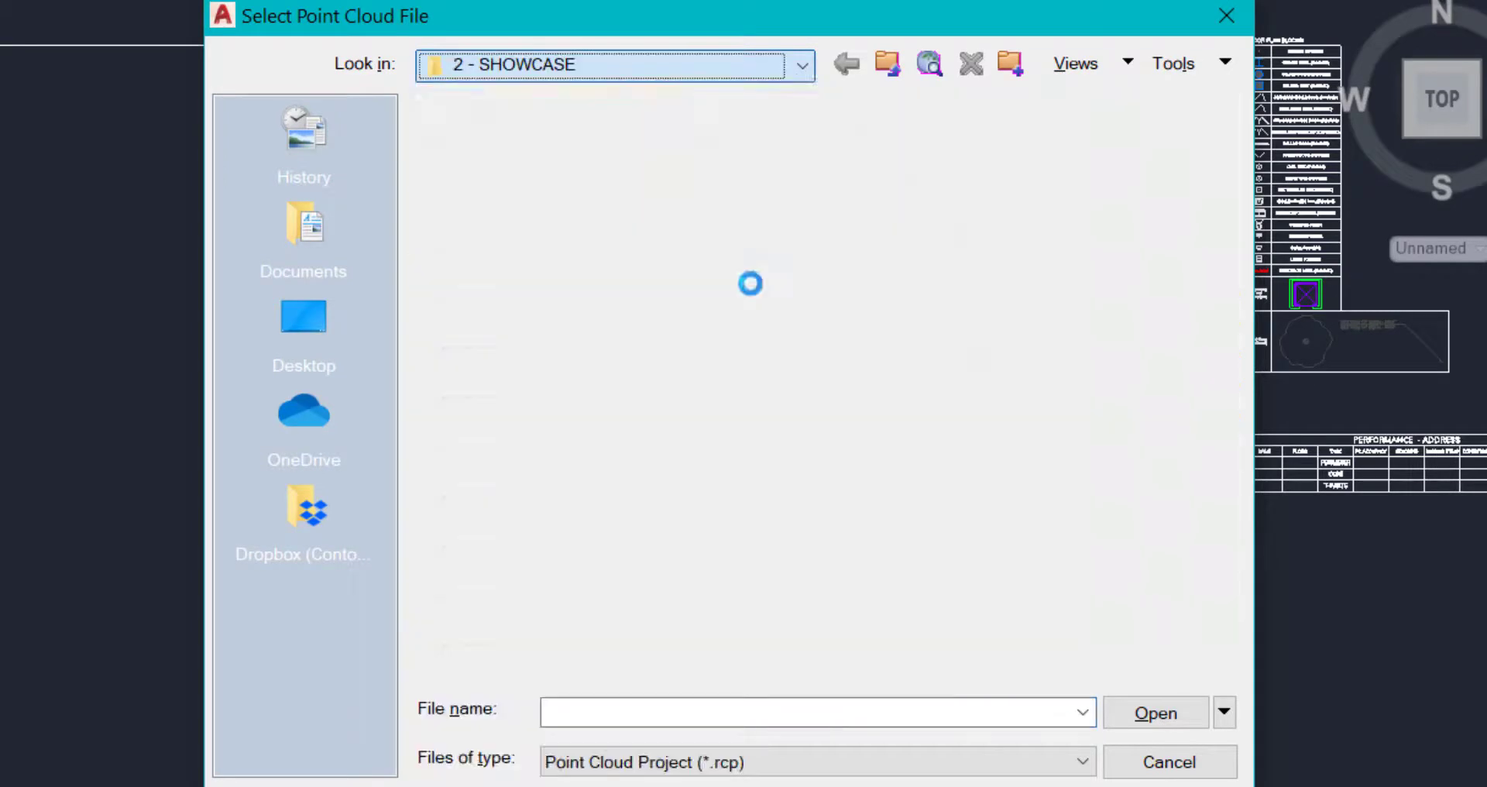
{"action": "double_click", "coordinate": [511, 147]}
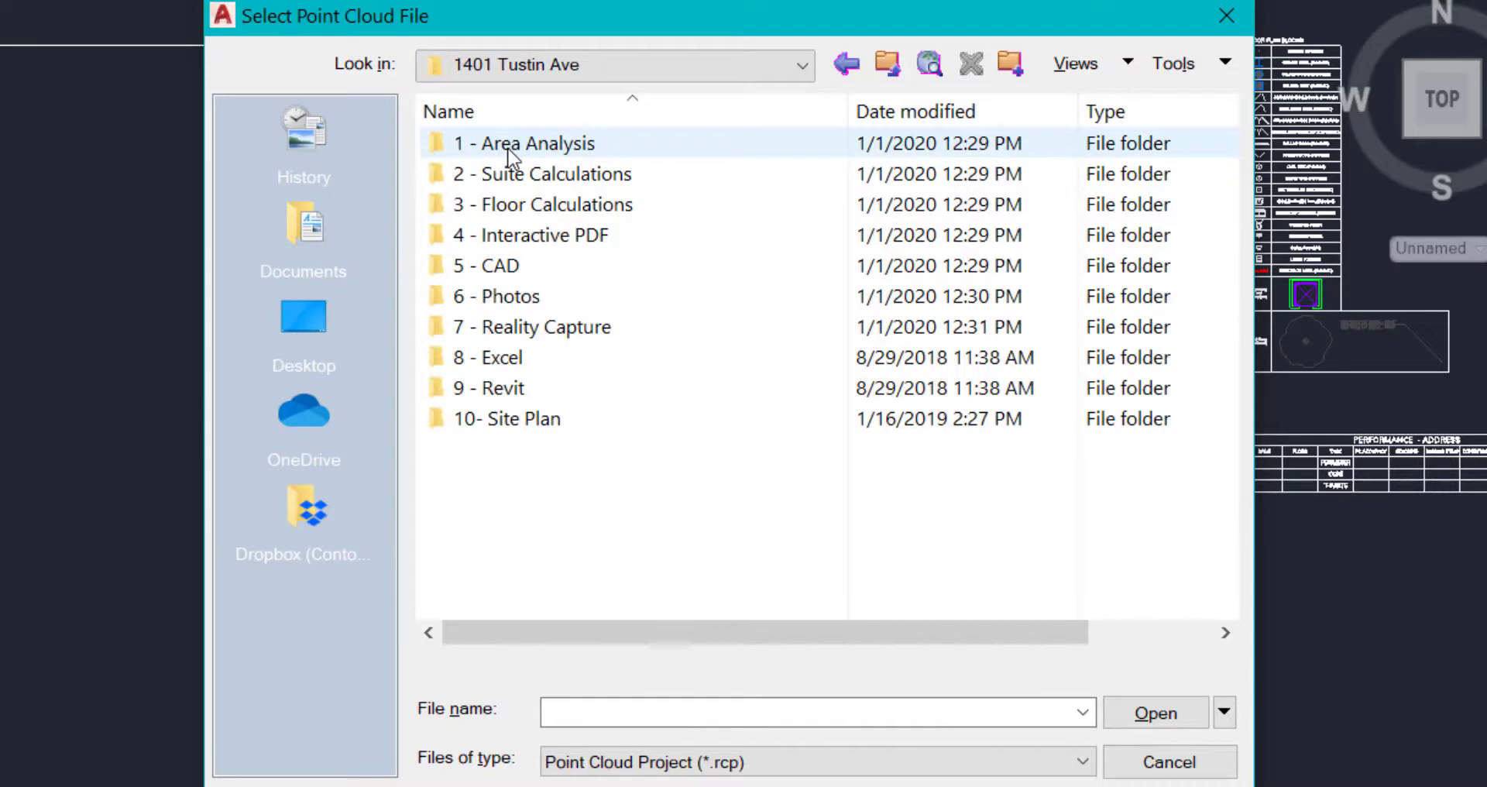
{"action": "double_click", "coordinate": [495, 328]}
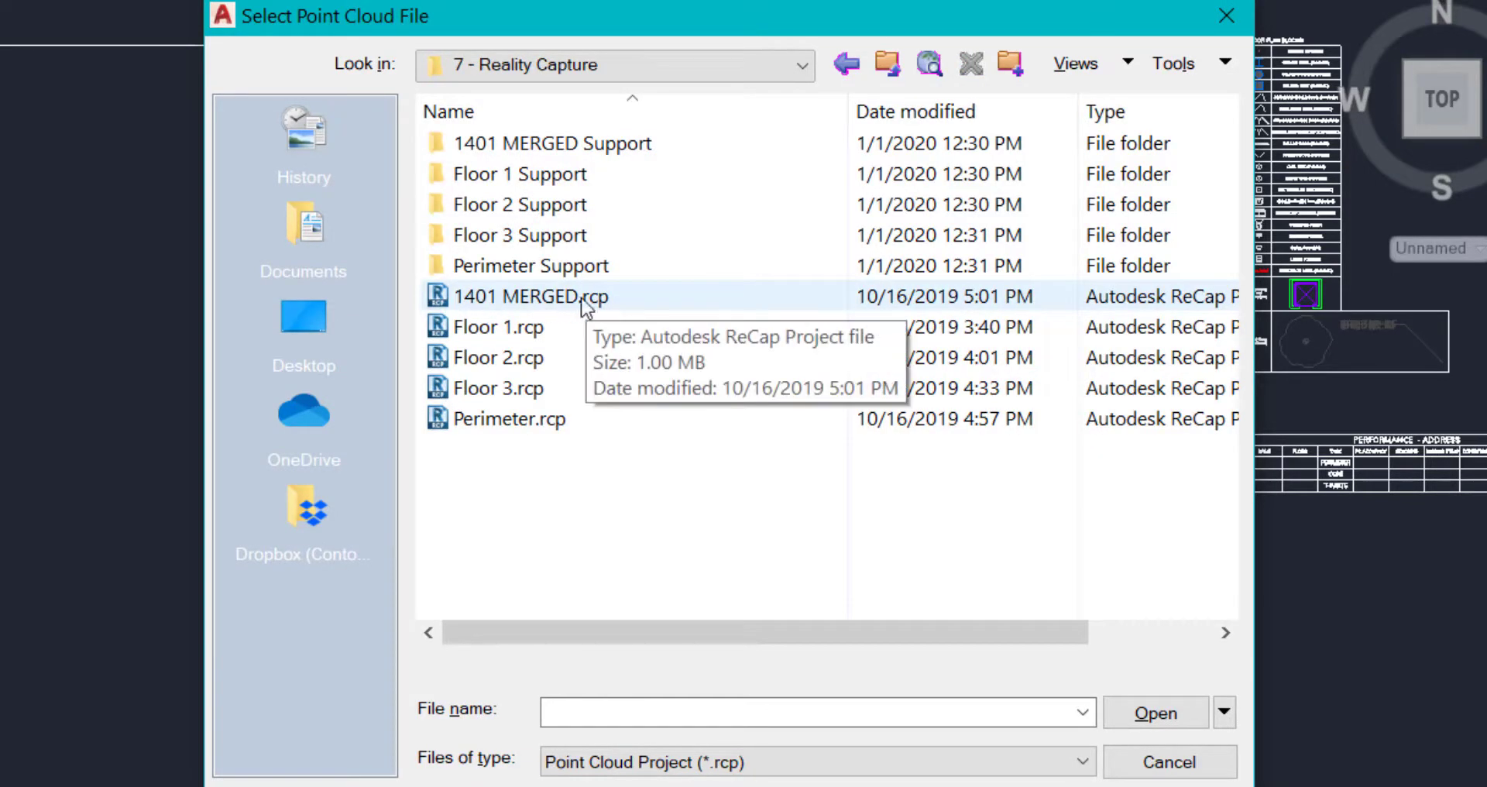
{"action": "double_click", "coordinate": [490, 299]}
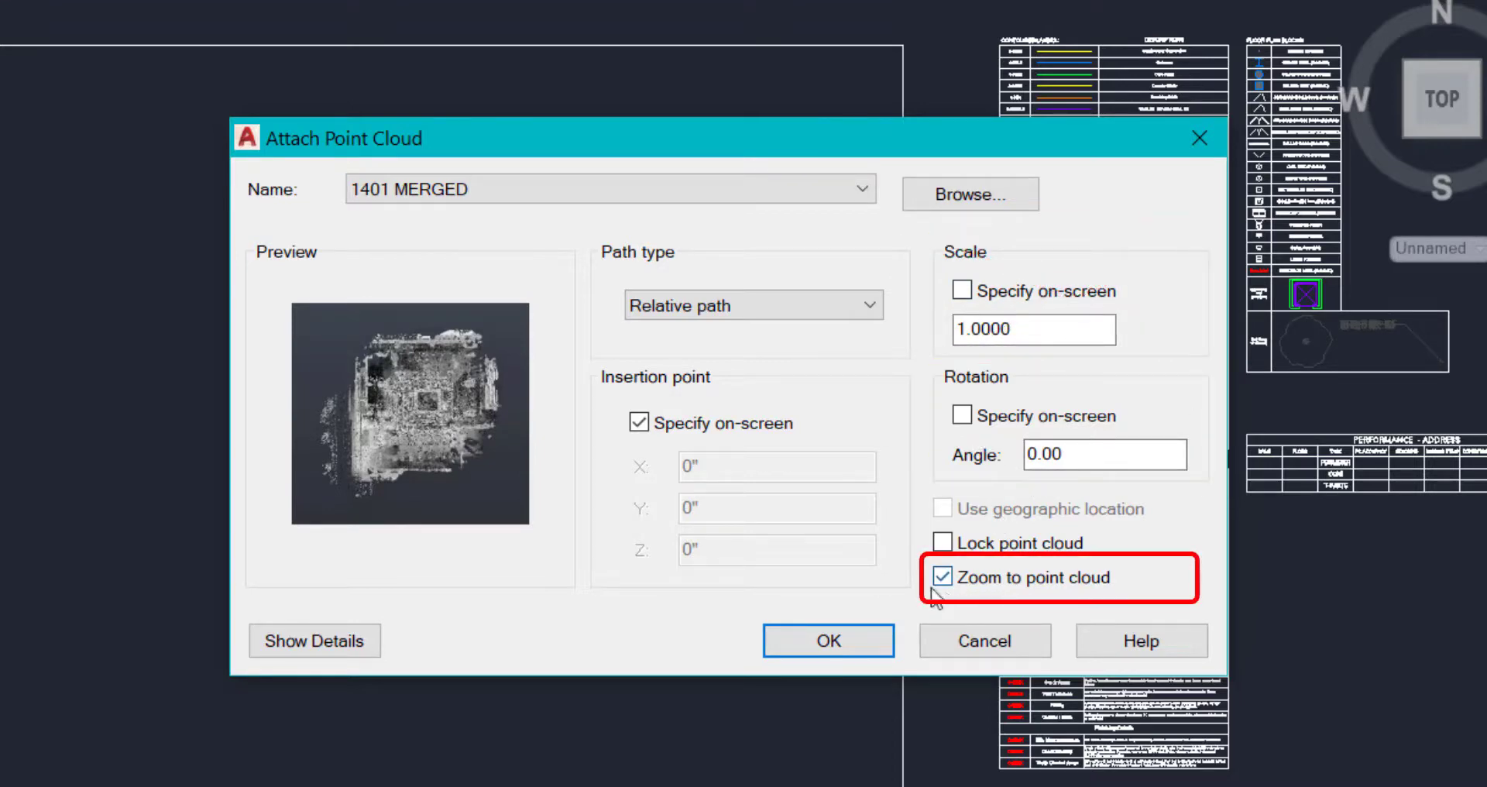
{"action": "left_click", "coordinate": [822, 646]}
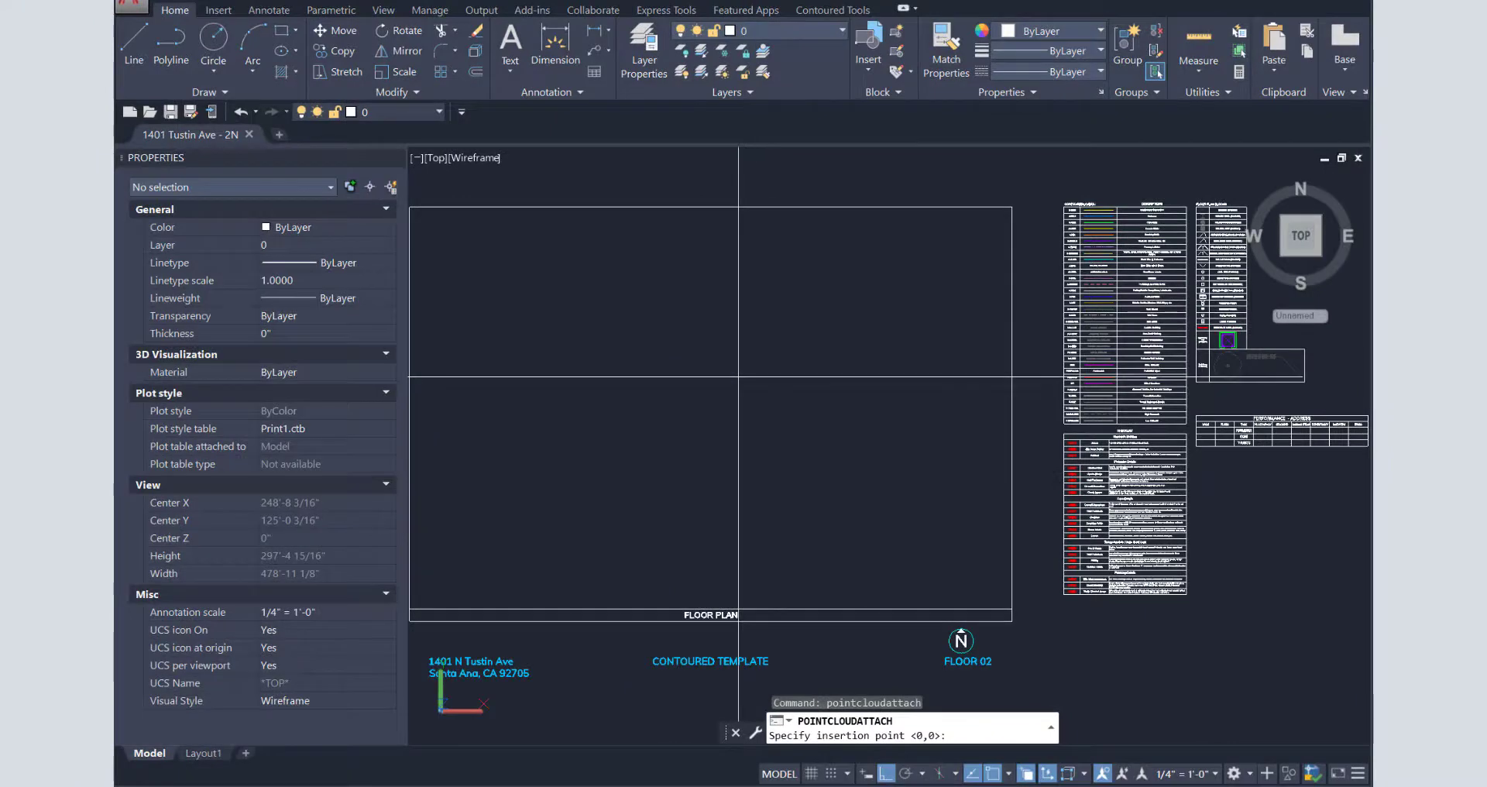
- Place the point cloud at the default insertion point and zoom to view it
{"action": "left_click", "coordinate": [738, 377]}
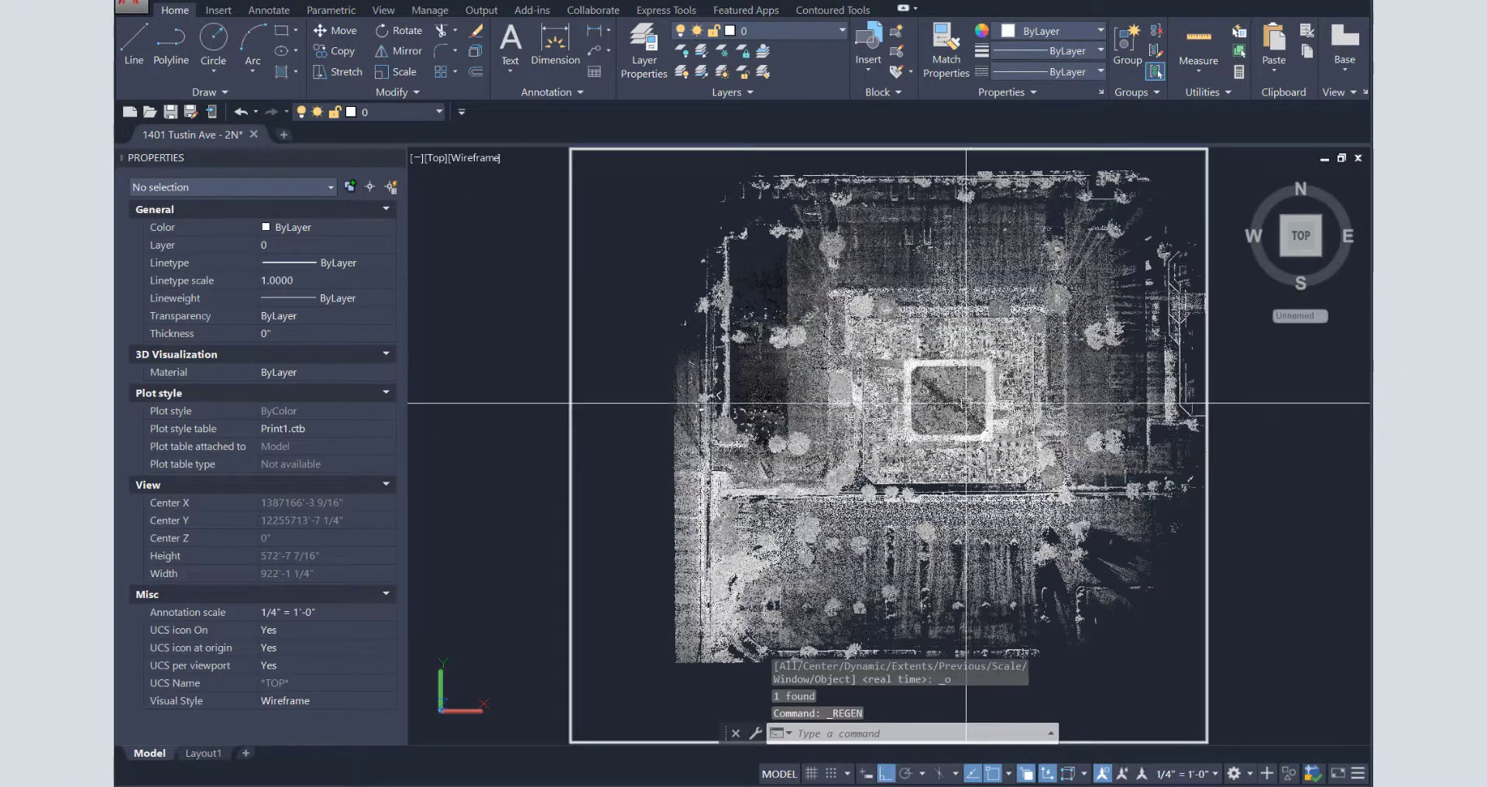
{"action": "middle_click_drag", "start_coordinate": [960, 402], "coordinate": [951, 395], "text": "shift"}
{"action": "type", "text": "z"}
{"action": "key", "text": "Return"}
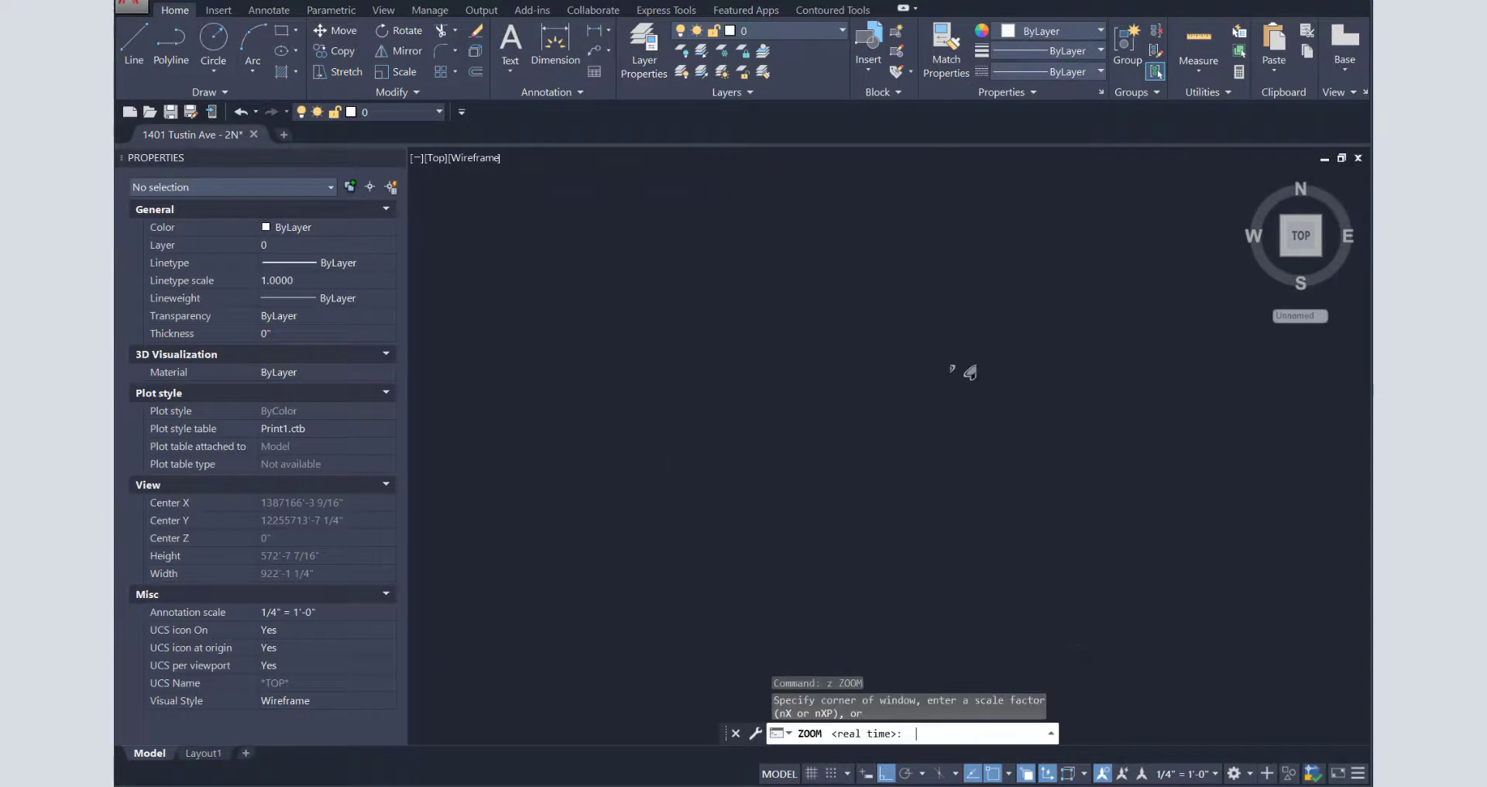
{"action": "type", "text": "a"}
{"action": "key", "text": "Return"}
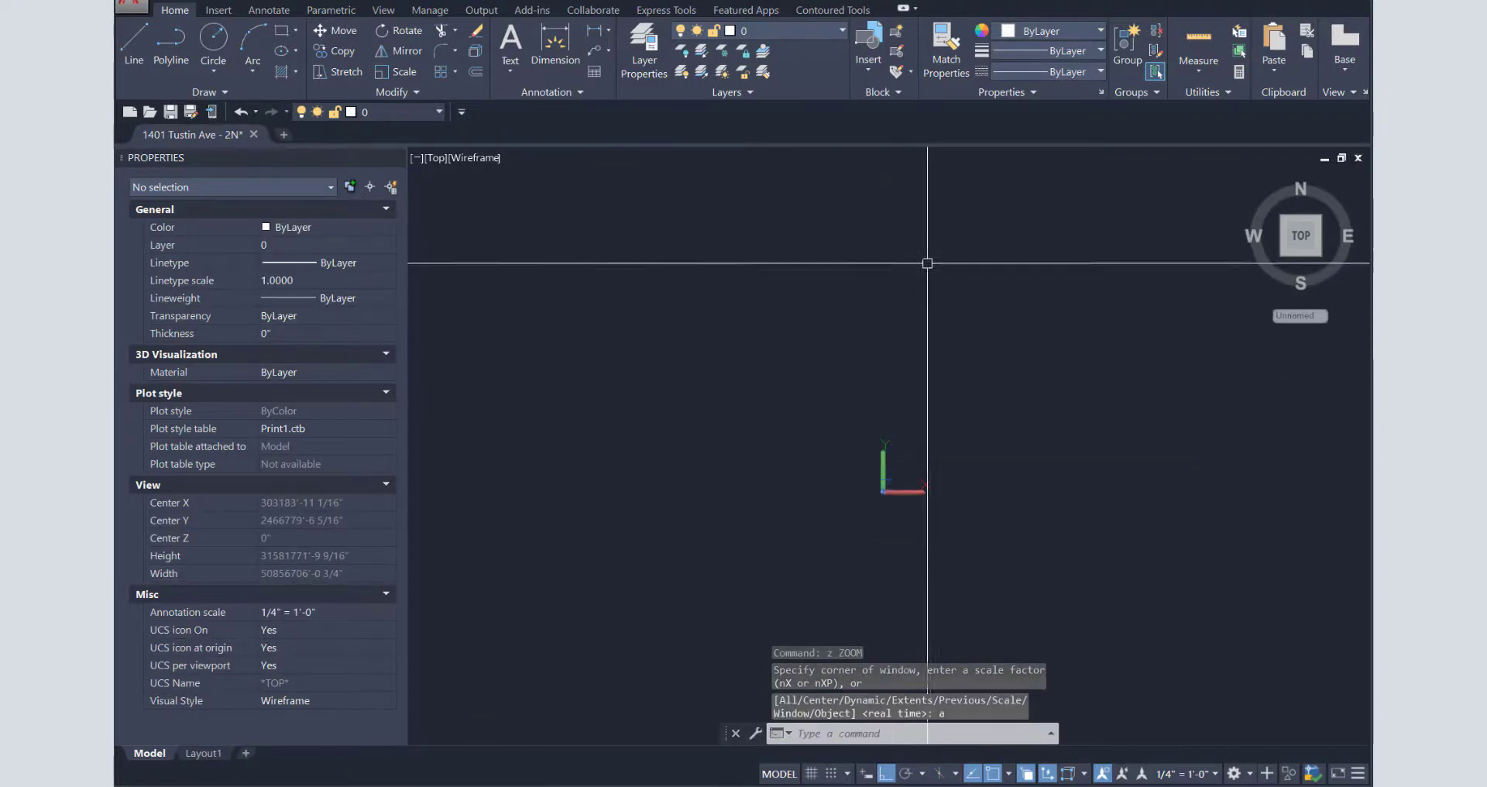
{"action": "type", "text": "z"}
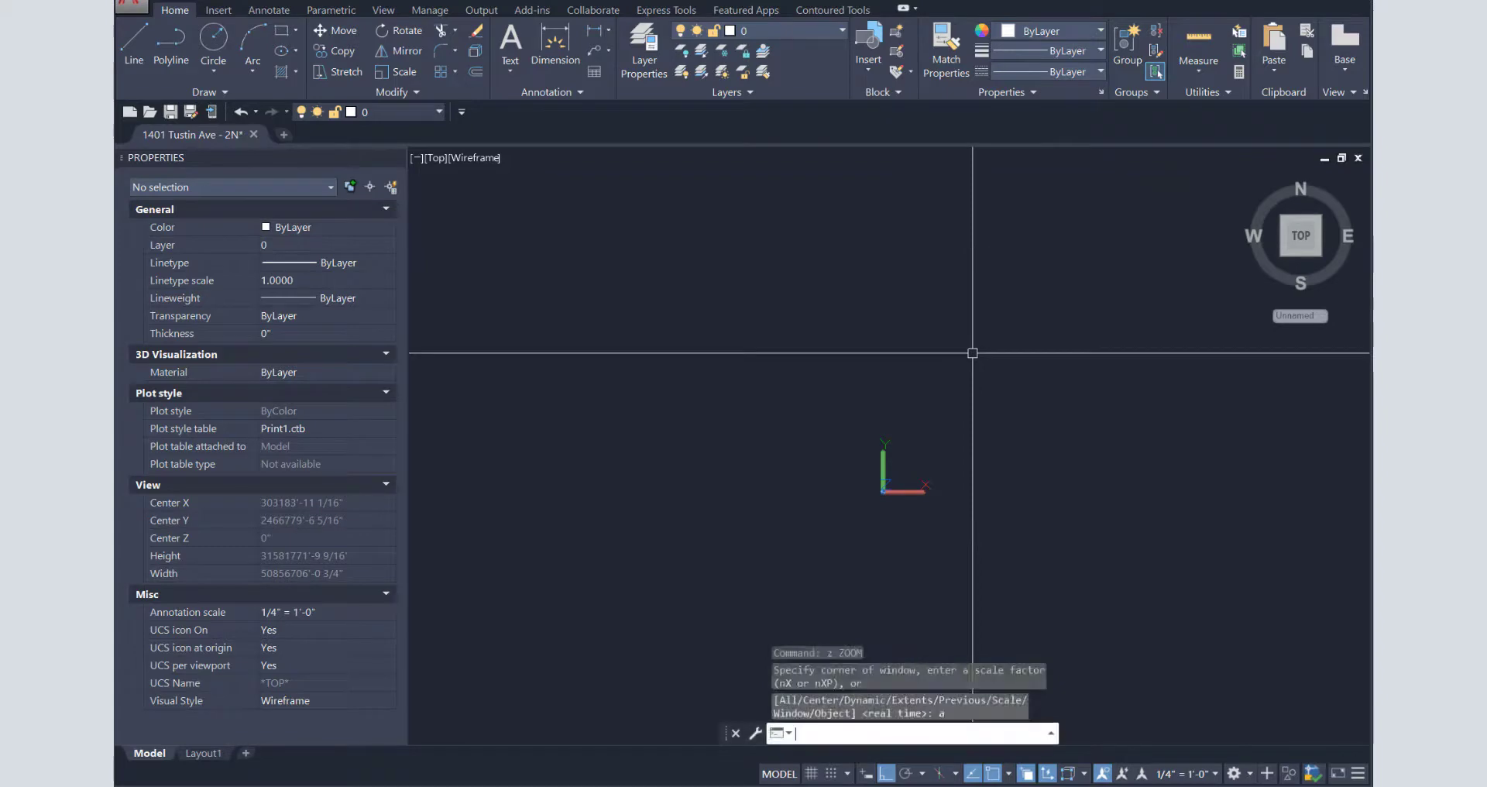
{"action": "key", "text": "Return"}
{"action": "key", "text": "Escape"}
{"action": "type", "text": "z"}
{"action": "key", "text": "Return"}
{"action": "type", "text": "p"}
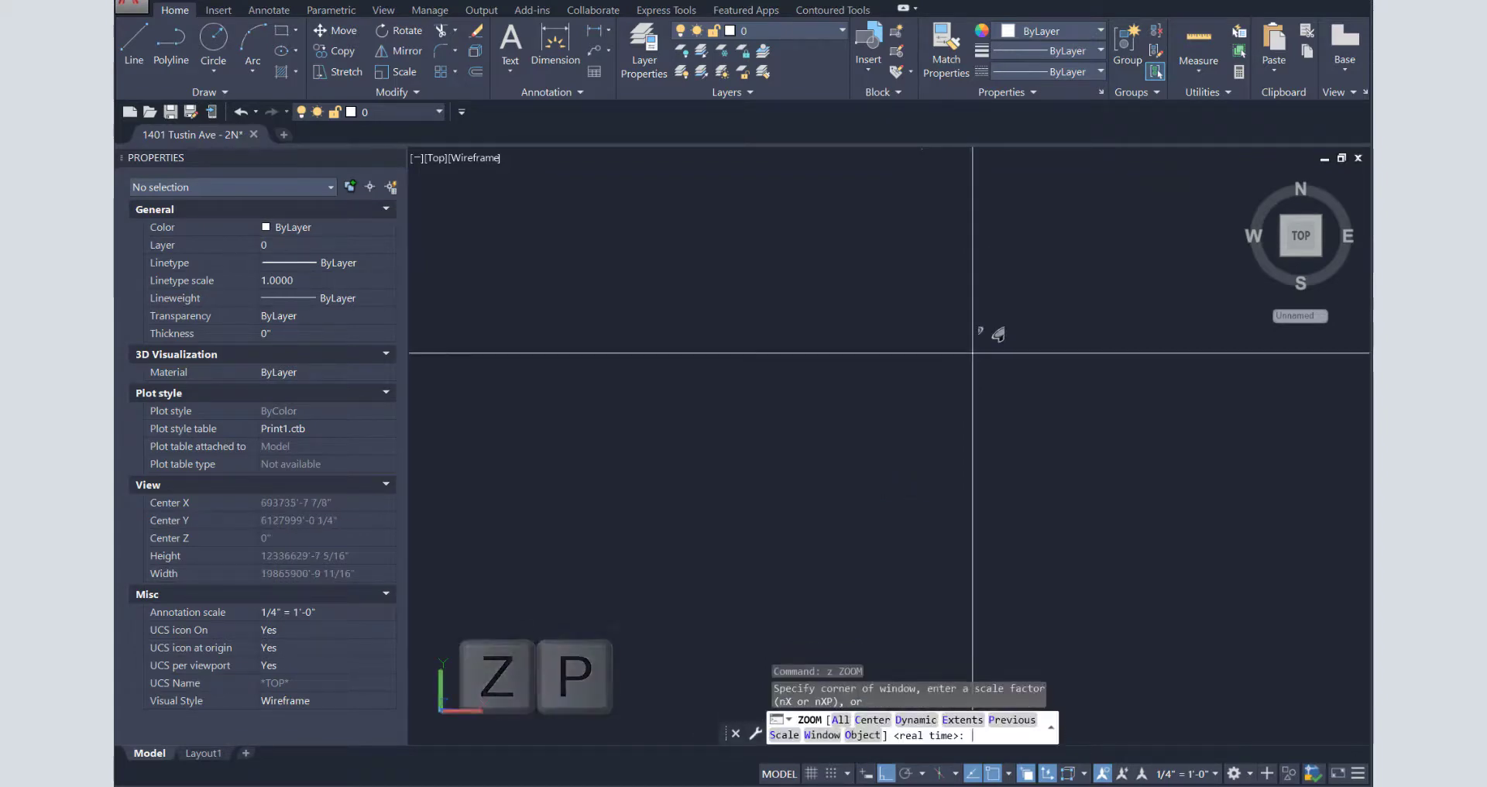
{"action": "key", "text": "Return"}
- Move the point cloud from a picked base point to the 0,0 origin
{"action": "type", "text": "m"}
{"action": "key", "text": "Return"}
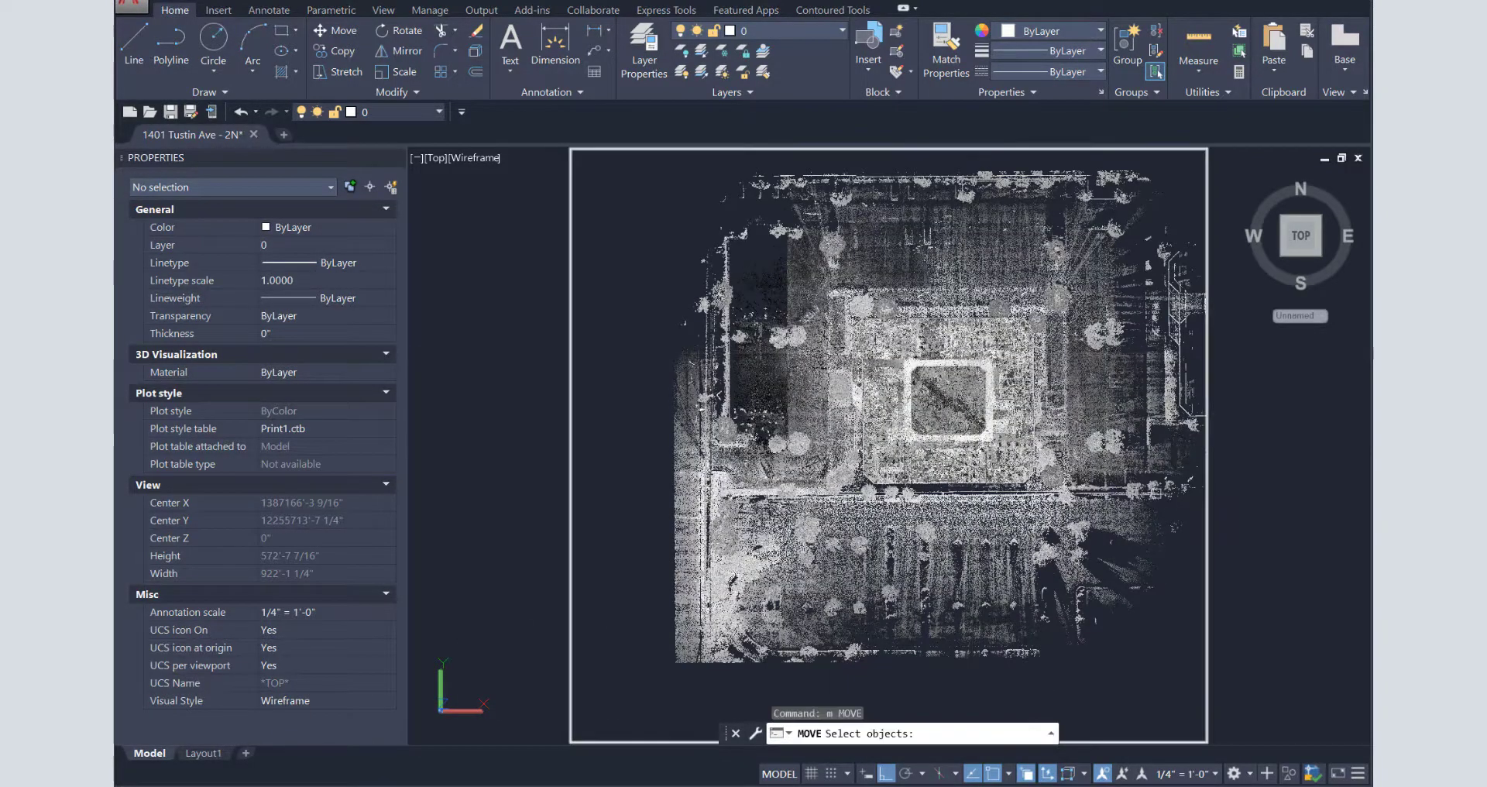
{"action": "left_click", "coordinate": [968, 404]}
{"action": "key", "text": "Return"}
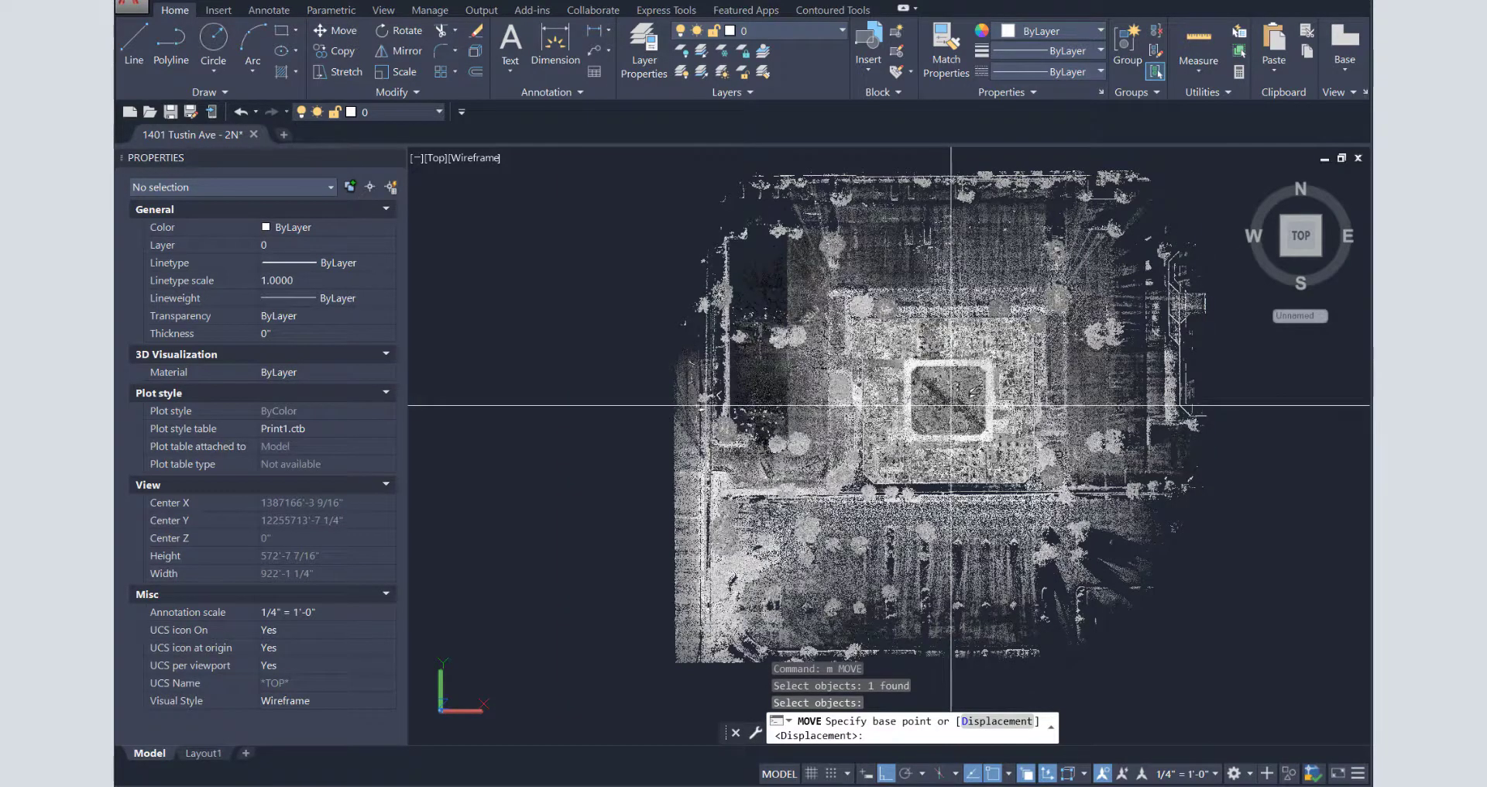
{"action": "left_click", "coordinate": [951, 404]}
{"action": "type", "text": "0,0"}
{"action": "key", "text": "Return"}
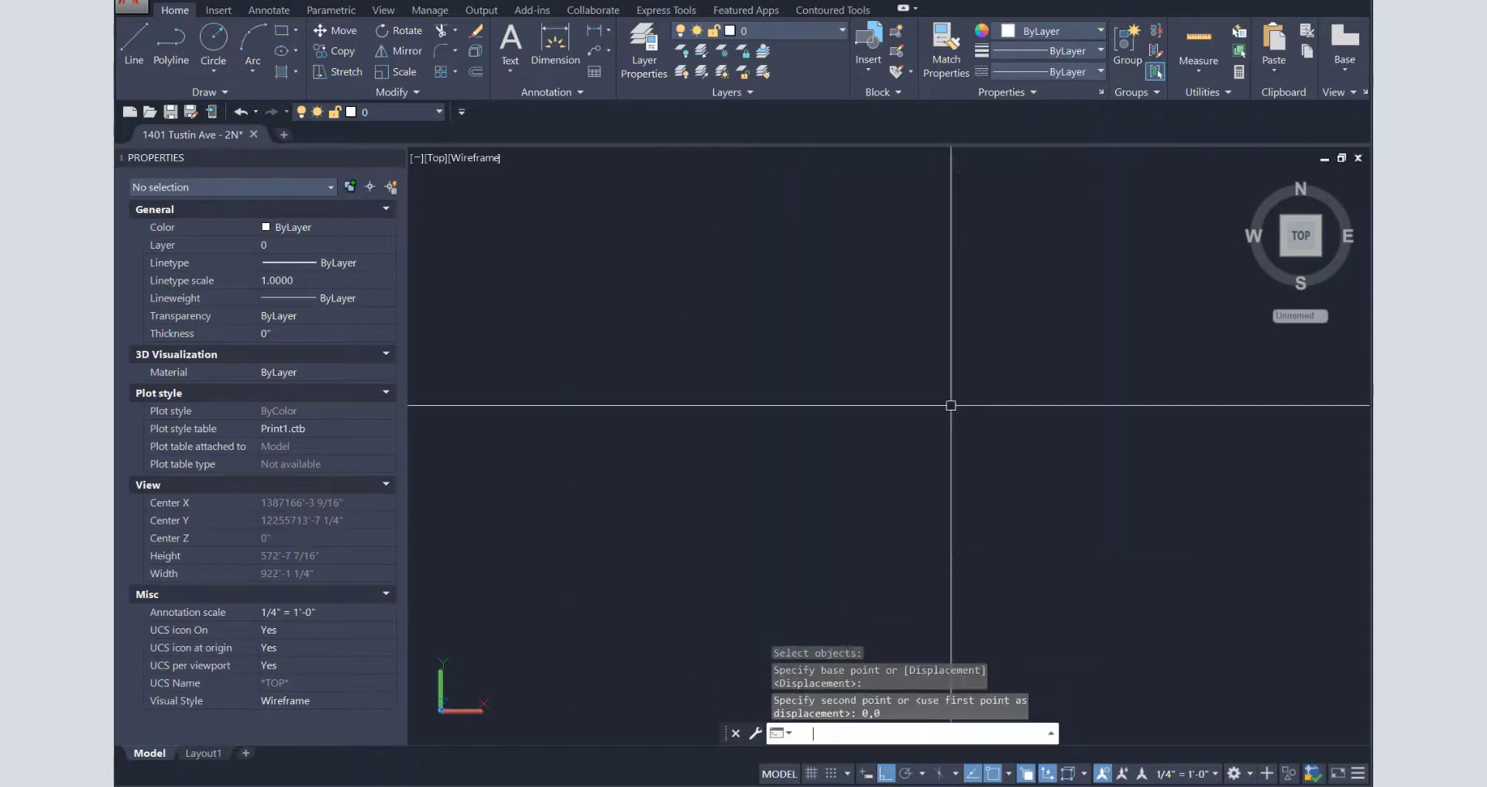
- Zoom all to check the cloud, abandon a second move, and pan to center it
{"action": "type", "text": "z"}
{"action": "key", "text": "Return"}
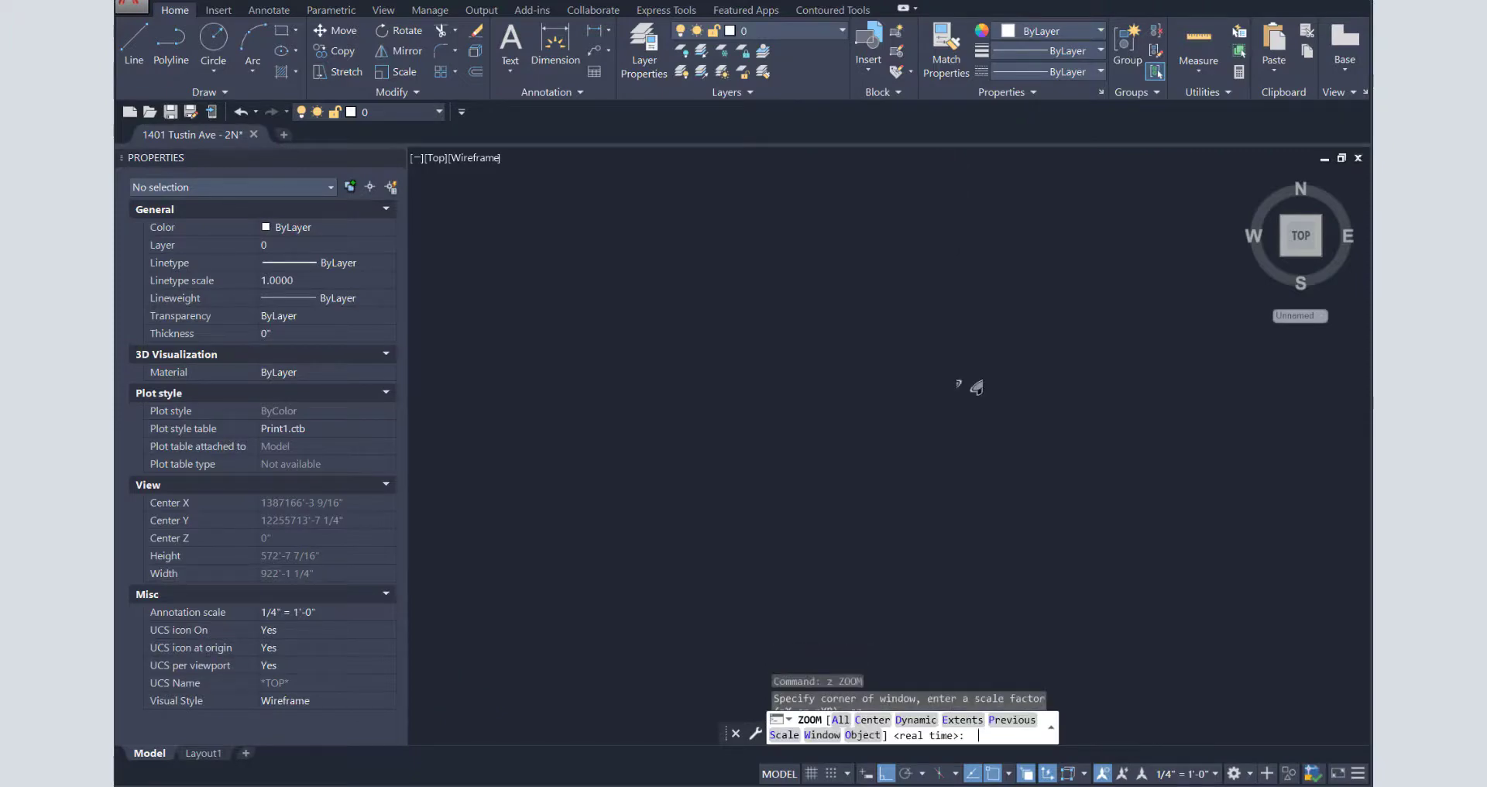
{"action": "type", "text": "a"}
{"action": "key", "text": "Return"}
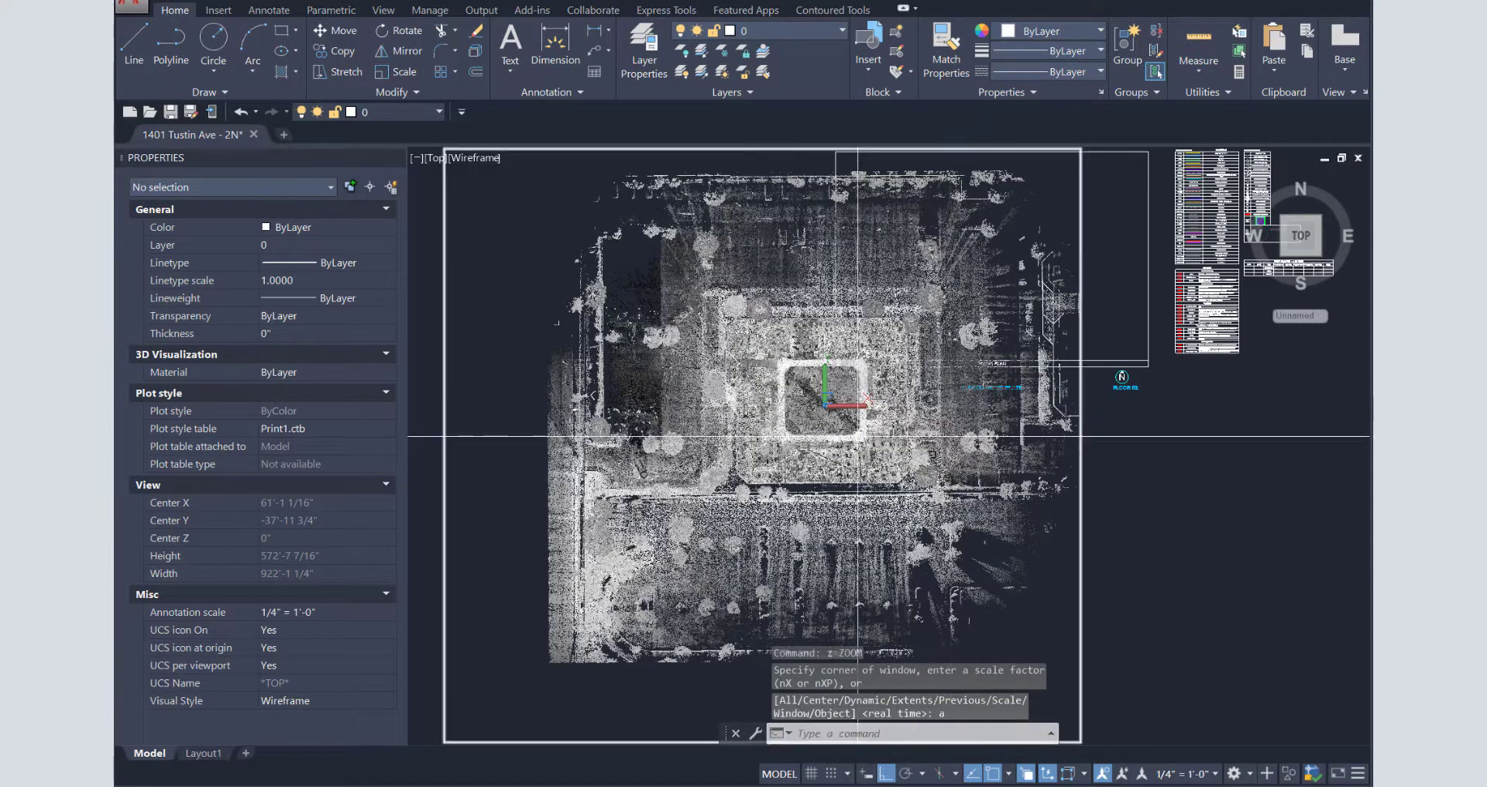
{"action": "type", "text": "m"}
{"action": "key", "text": "Return"}
{"action": "type", "text": "p"}
{"action": "key", "text": "Return"}
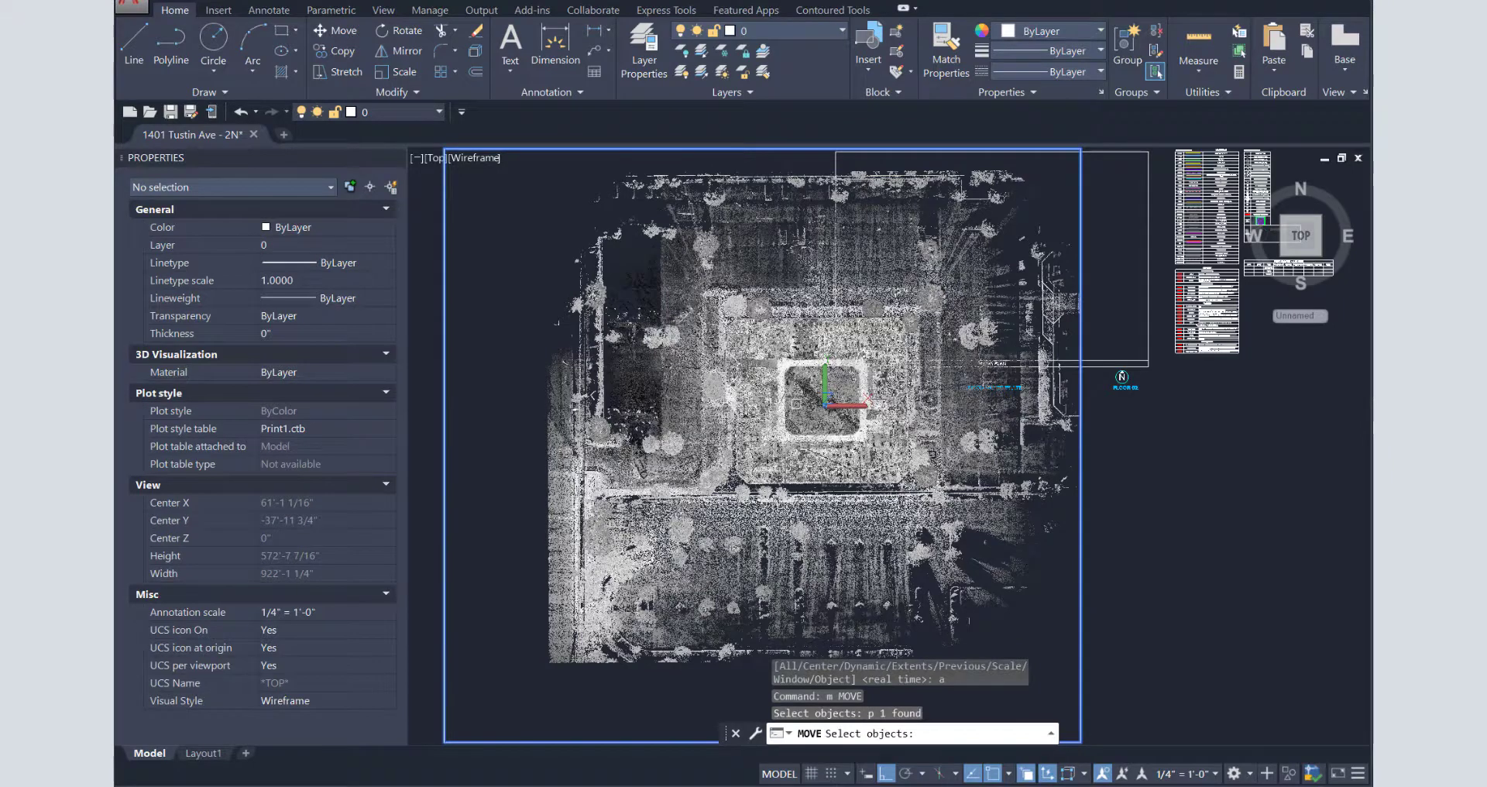
{"action": "key", "text": "Return"}
{"action": "left_click", "coordinate": [807, 404]}
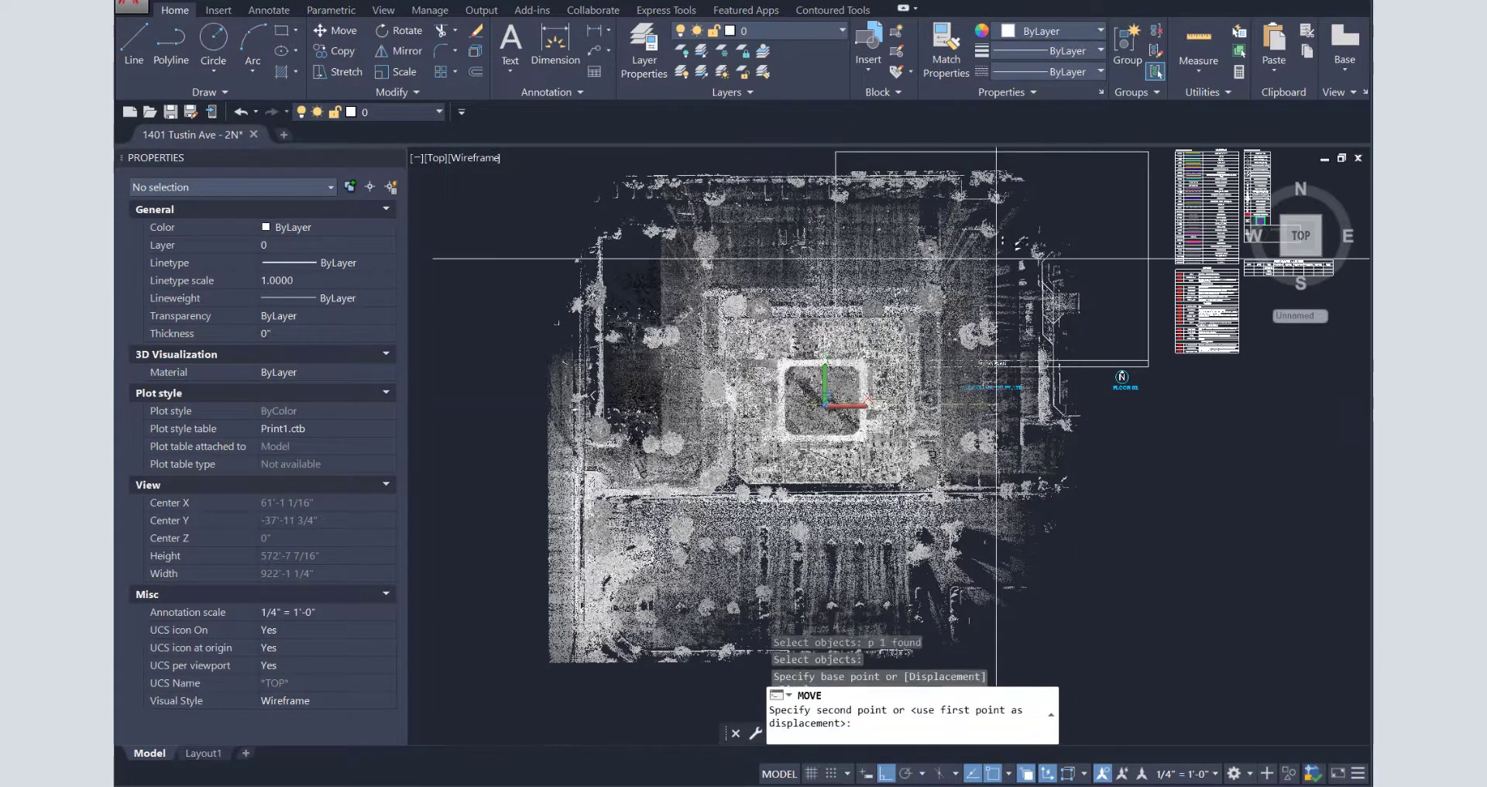
{"action": "key", "text": "F8"}
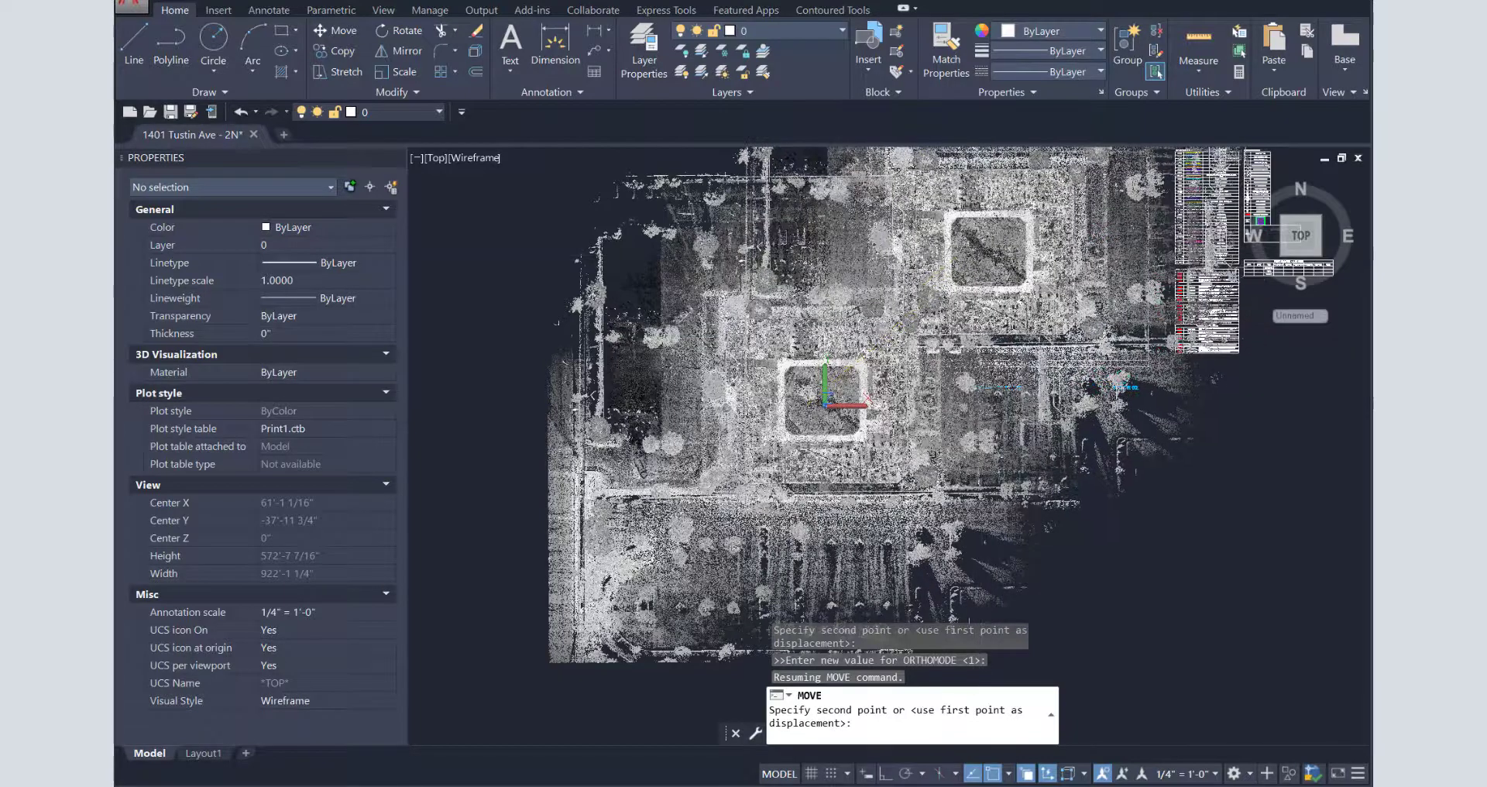
{"action": "key", "text": "Escape"}
{"action": "key", "text": "Escape"}
{"action": "key", "text": "Escape"}
{"action": "mouse_move", "coordinate": [1017, 258]}
{"action": "middle_mouse_down"}
{"action": "mouse_move", "coordinate": [906, 361]}
{"action": "mouse_move", "coordinate": [853, 370]}
{"action": "middle_mouse_up"}
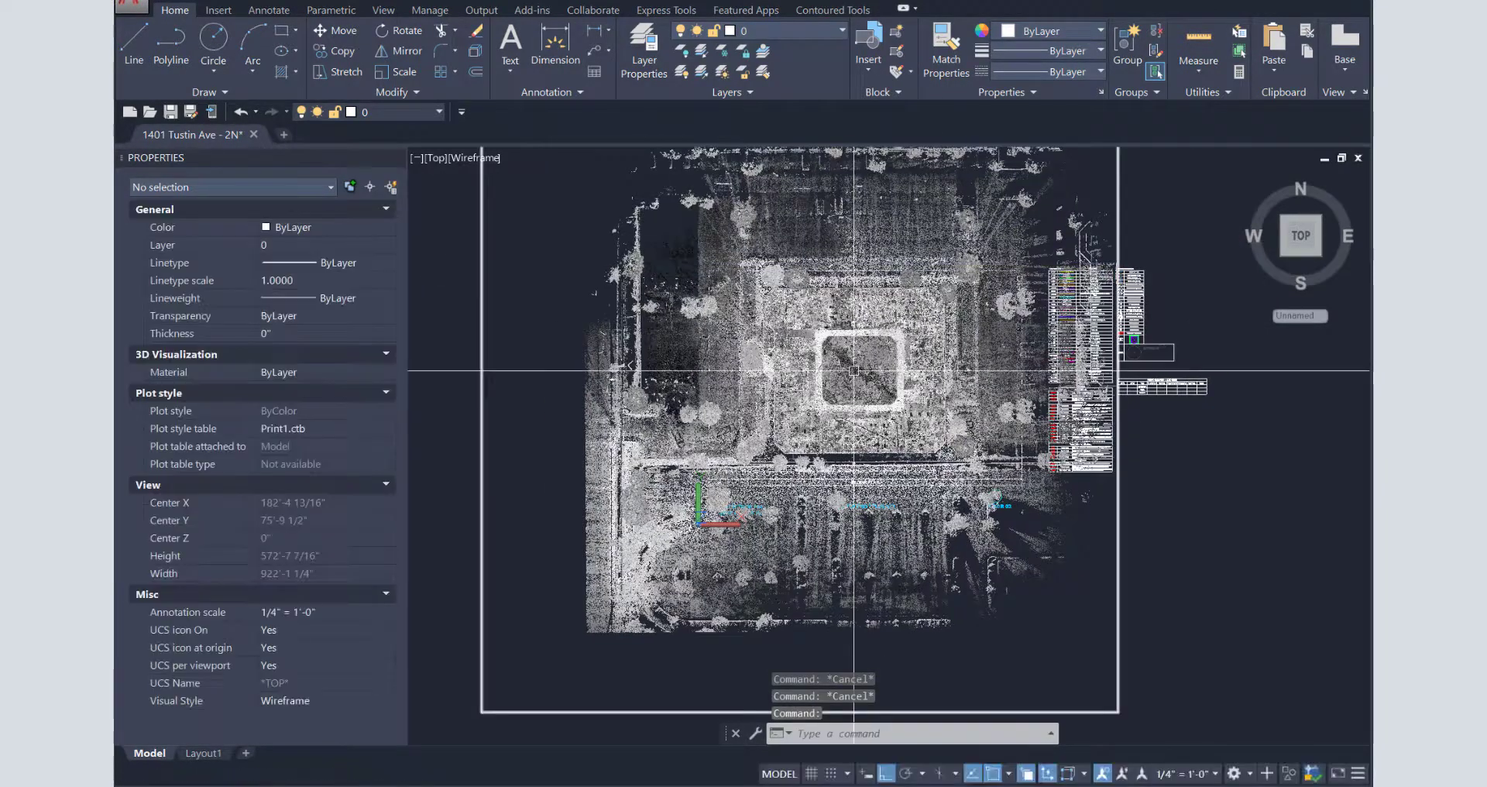
{"action": "mouse_move", "coordinate": [853, 370]}
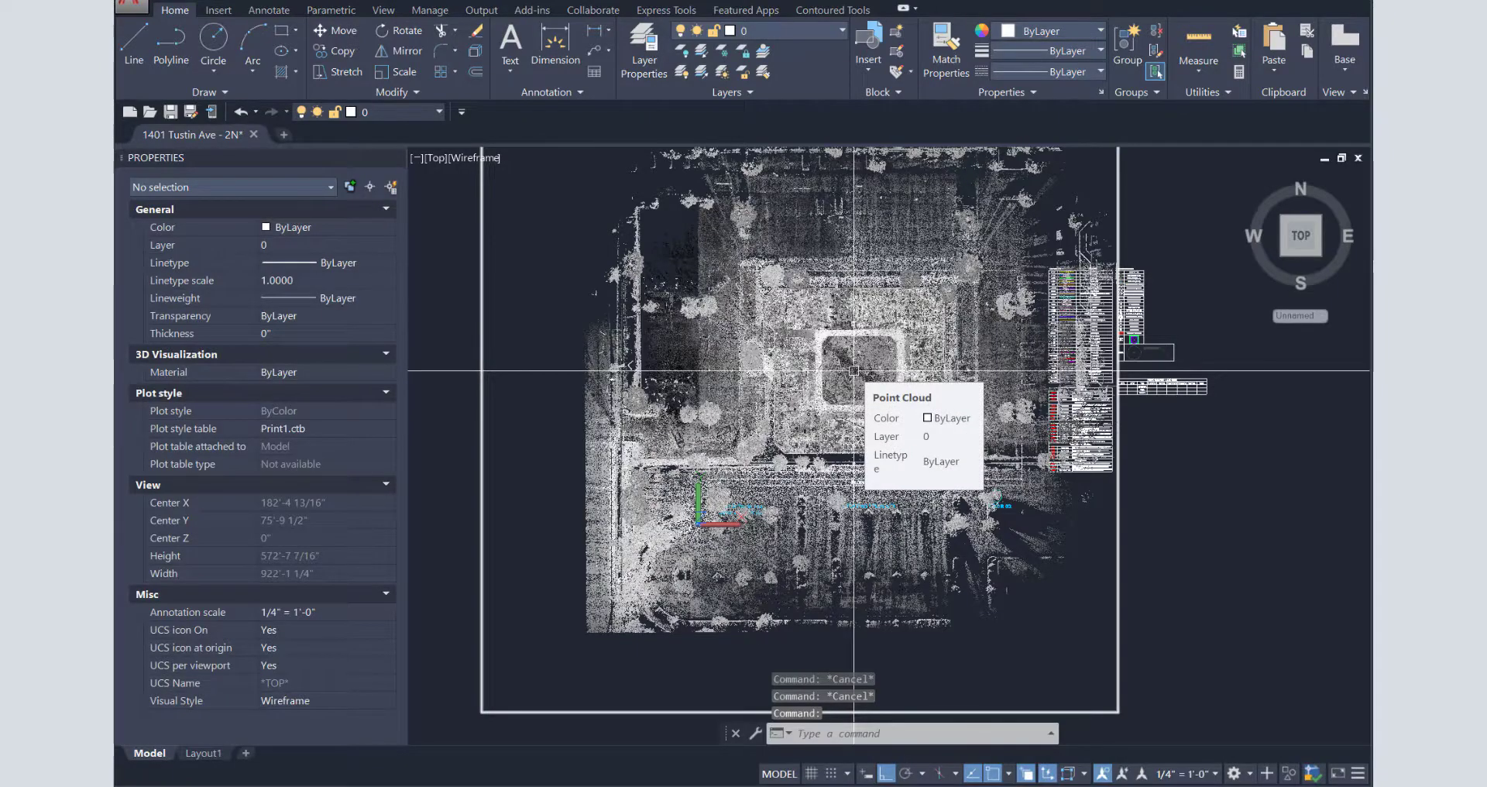
- Select the point cloud, set its level of detail to 9, and adjust its point size
{"action": "left_click", "coordinate": [853, 370]}
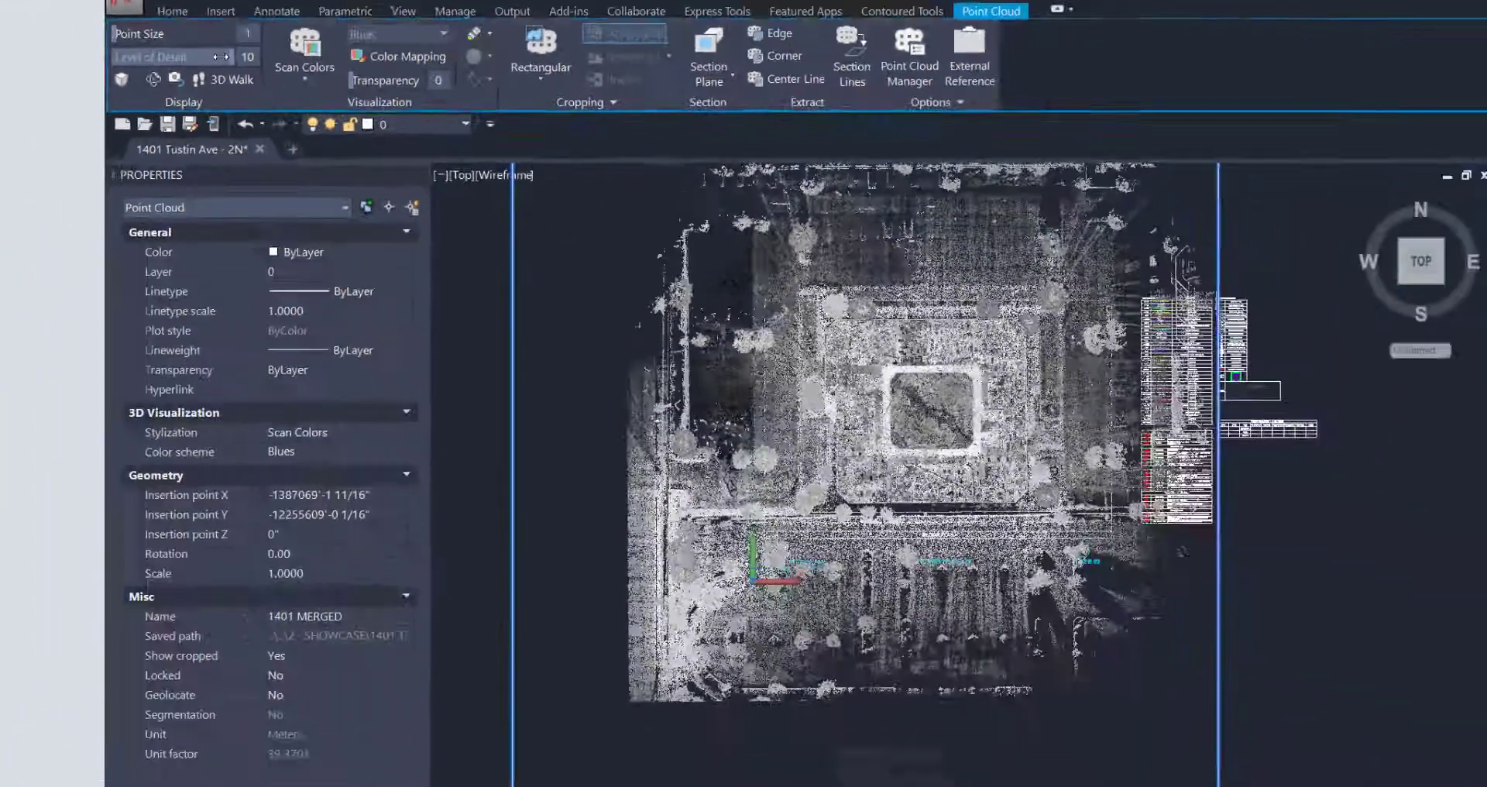
{"action": "left_click_drag", "start_coordinate": [255, 121], "coordinate": [219, 120]}
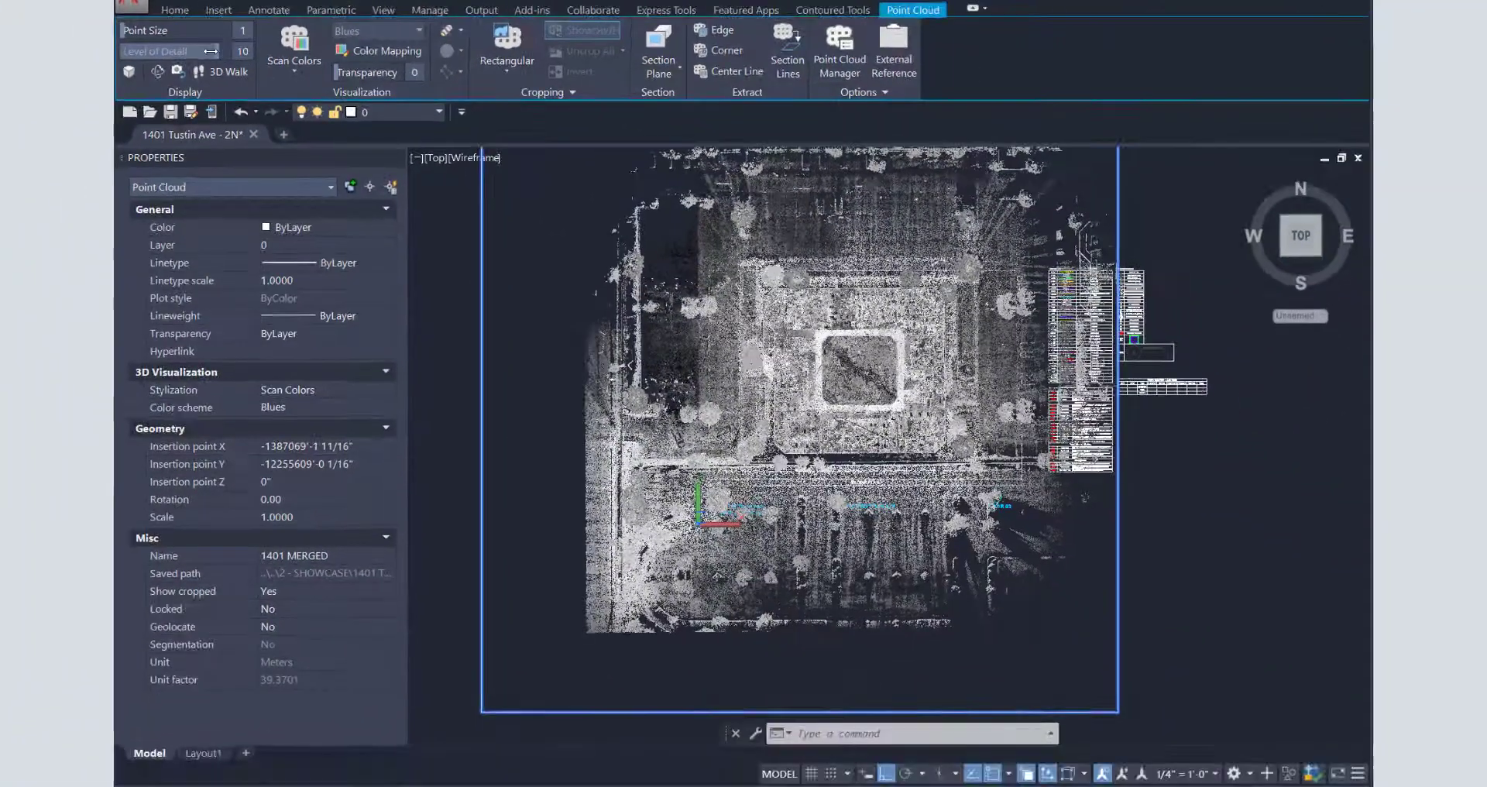
{"action": "mouse_move", "coordinate": [208, 52]}
{"action": "left_mouse_down"}
{"action": "mouse_move", "coordinate": [144, 52]}
{"action": "mouse_move", "coordinate": [223, 51]}
{"action": "left_mouse_up"}
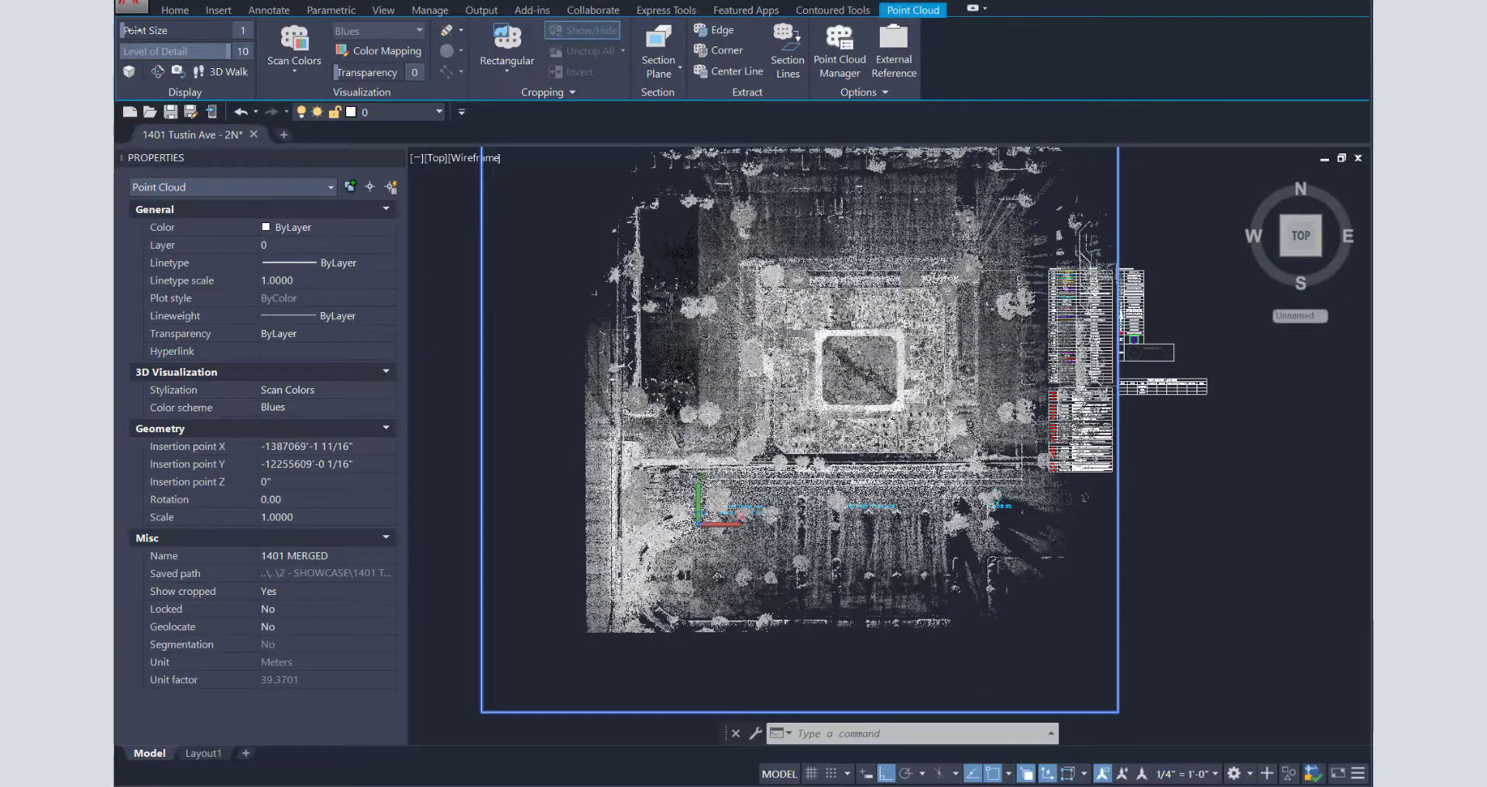
{"action": "mouse_move", "coordinate": [130, 31]}
{"action": "left_mouse_down"}
{"action": "mouse_move", "coordinate": [202, 28]}
{"action": "mouse_move", "coordinate": [126, 33]}
{"action": "left_mouse_up"}
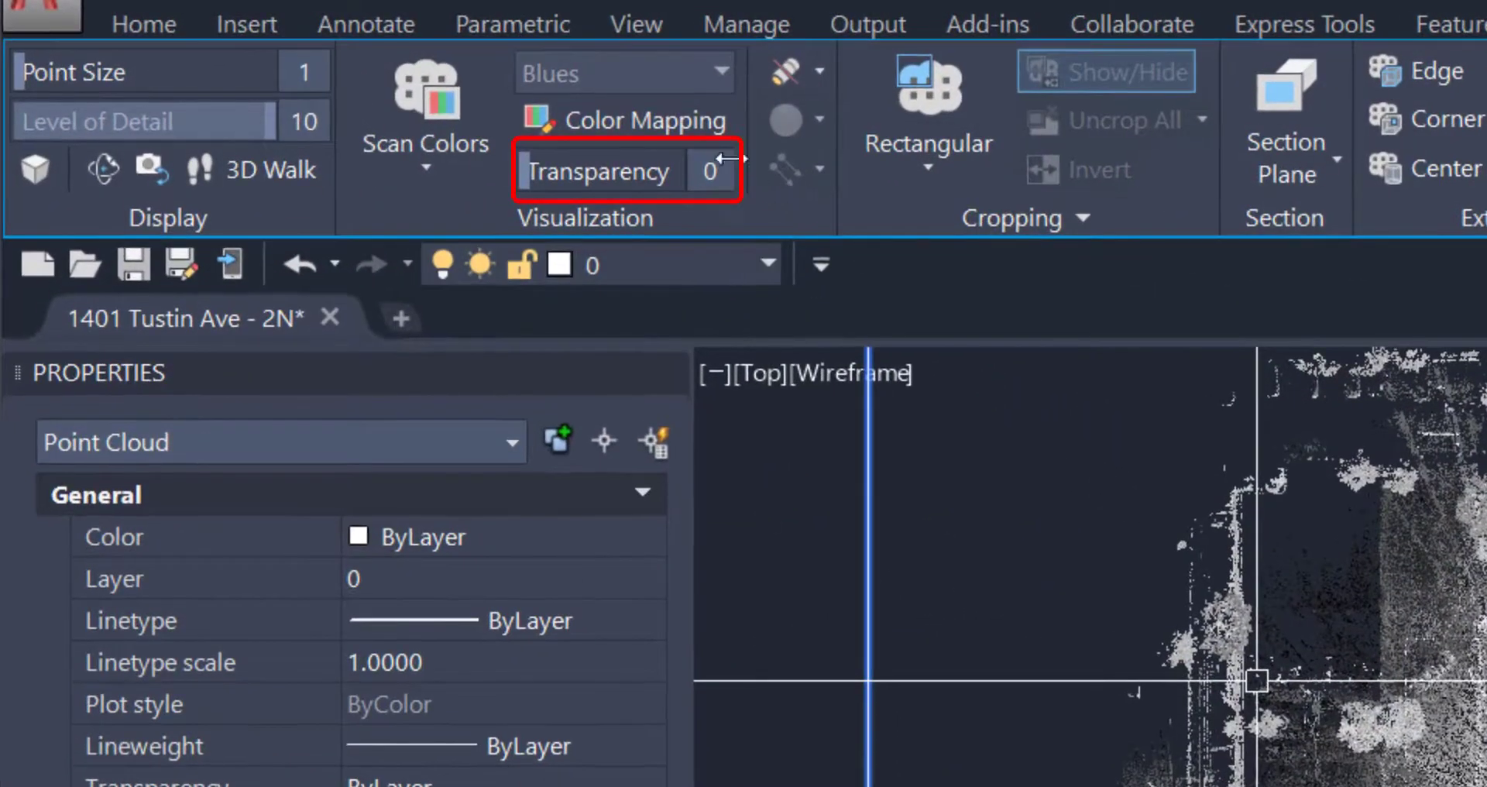
- Set the point cloud's transparency to 50 and deselect it
{"action": "left_click", "coordinate": [719, 159]}
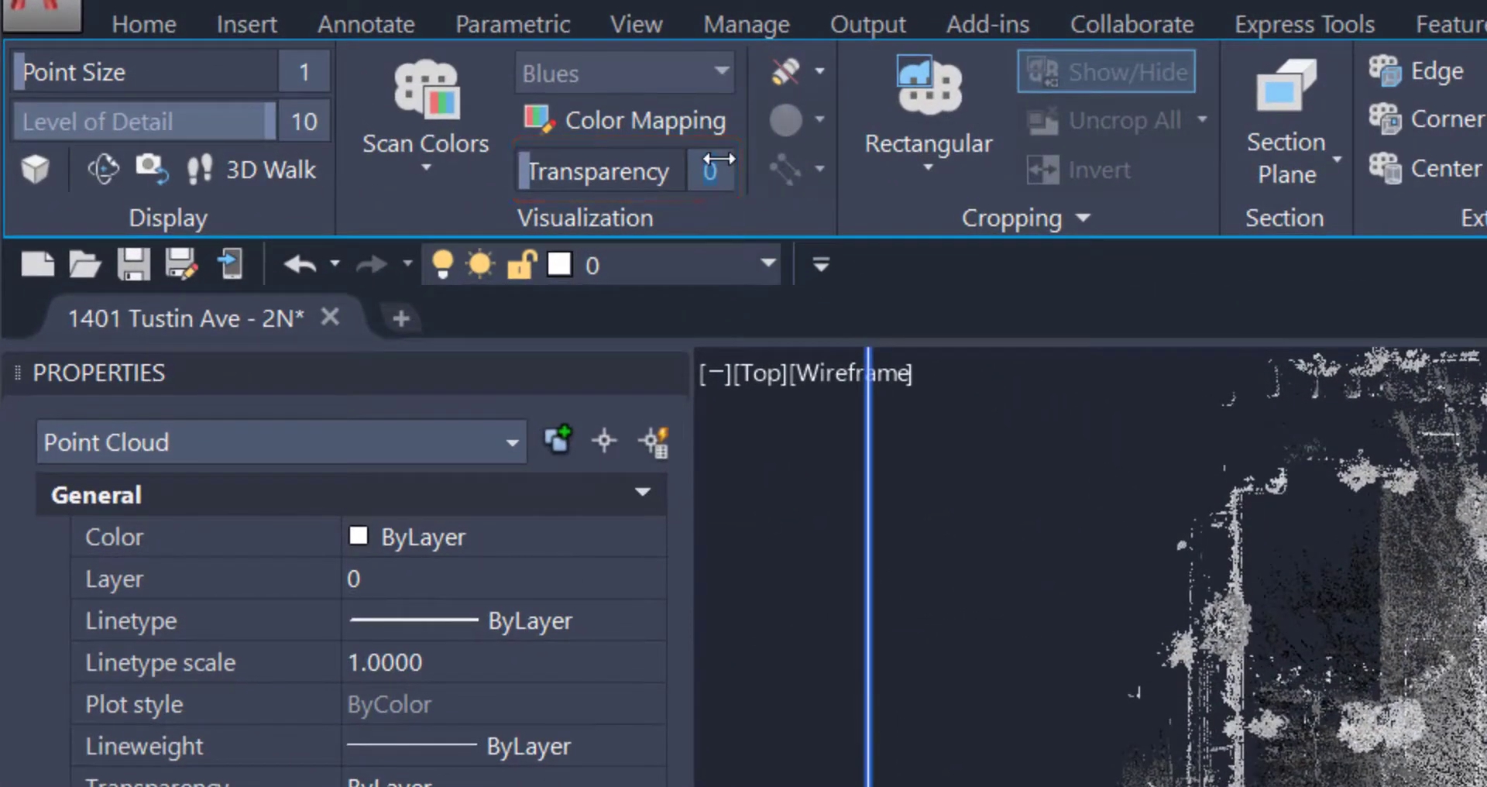
{"action": "type", "text": "50"}
{"action": "key", "text": "Return"}
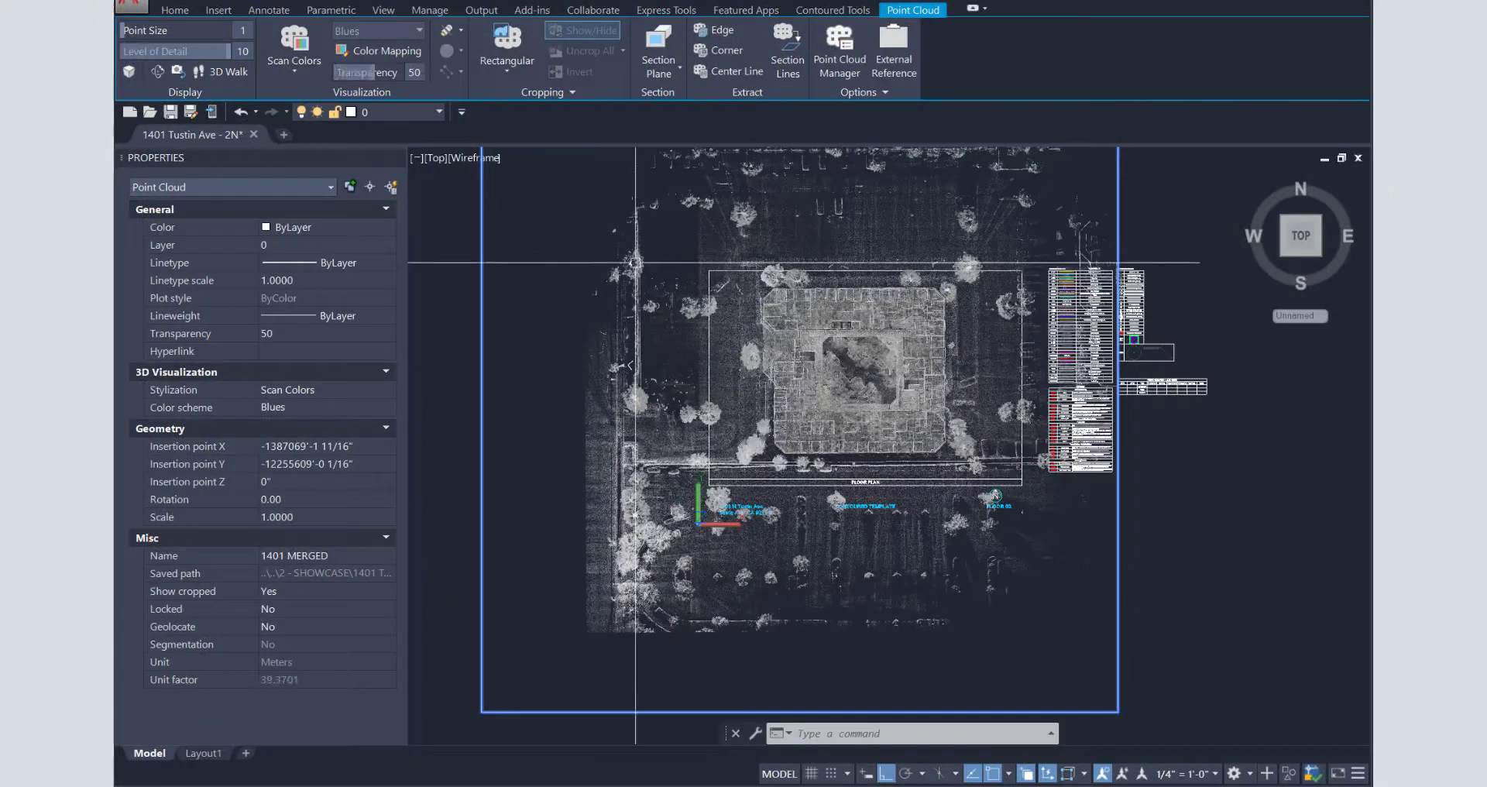
{"action": "key", "text": "Escape"}
{"action": "type", "text": "z"}
{"action": "key", "text": "Return"}
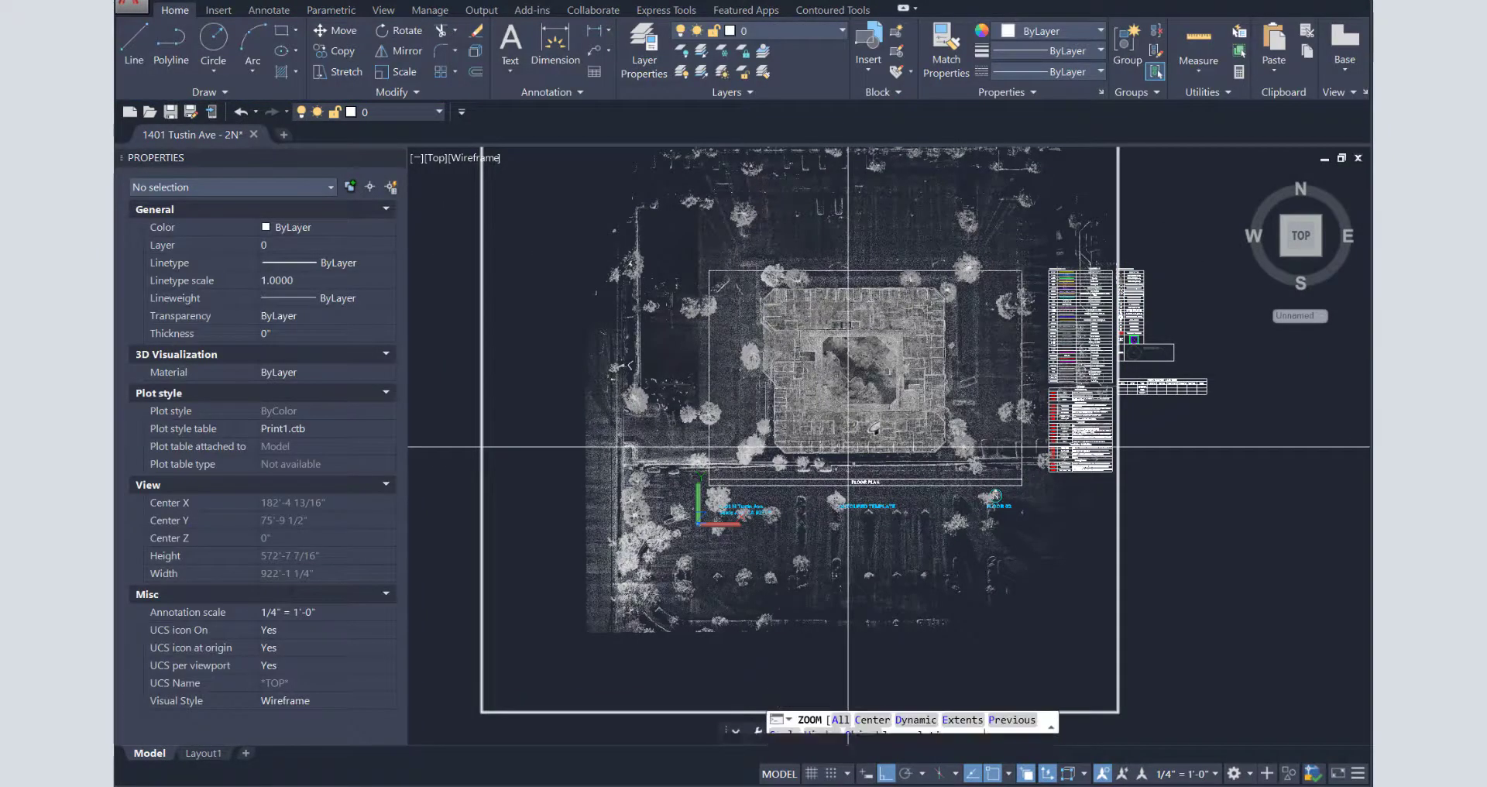
- Zoom in on the building's chamfered corner
{"action": "type", "text": "w"}
{"action": "key", "text": "Return"}
{"action": "left_click", "coordinate": [773, 443]}
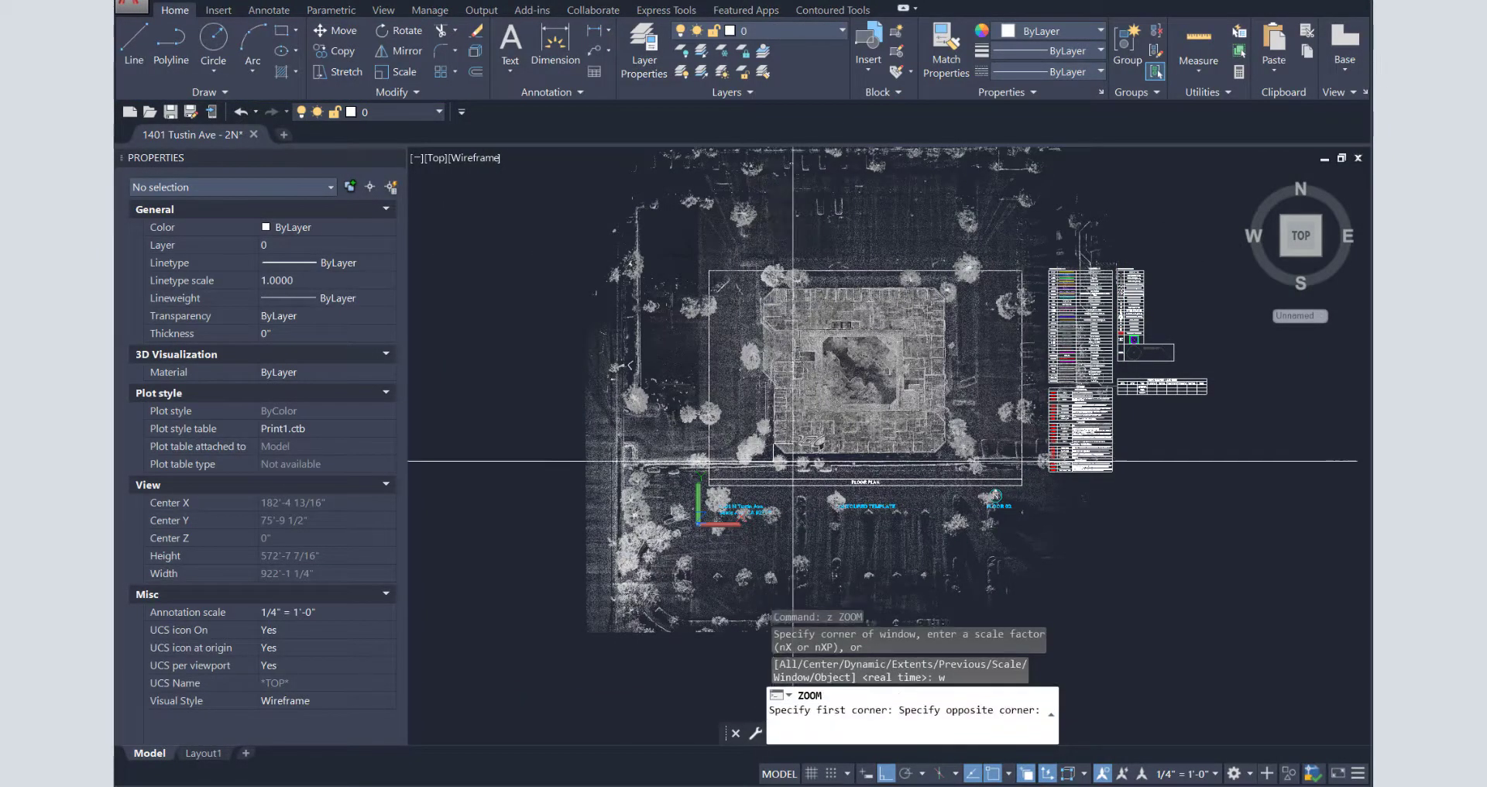
{"action": "left_click", "coordinate": [793, 461]}
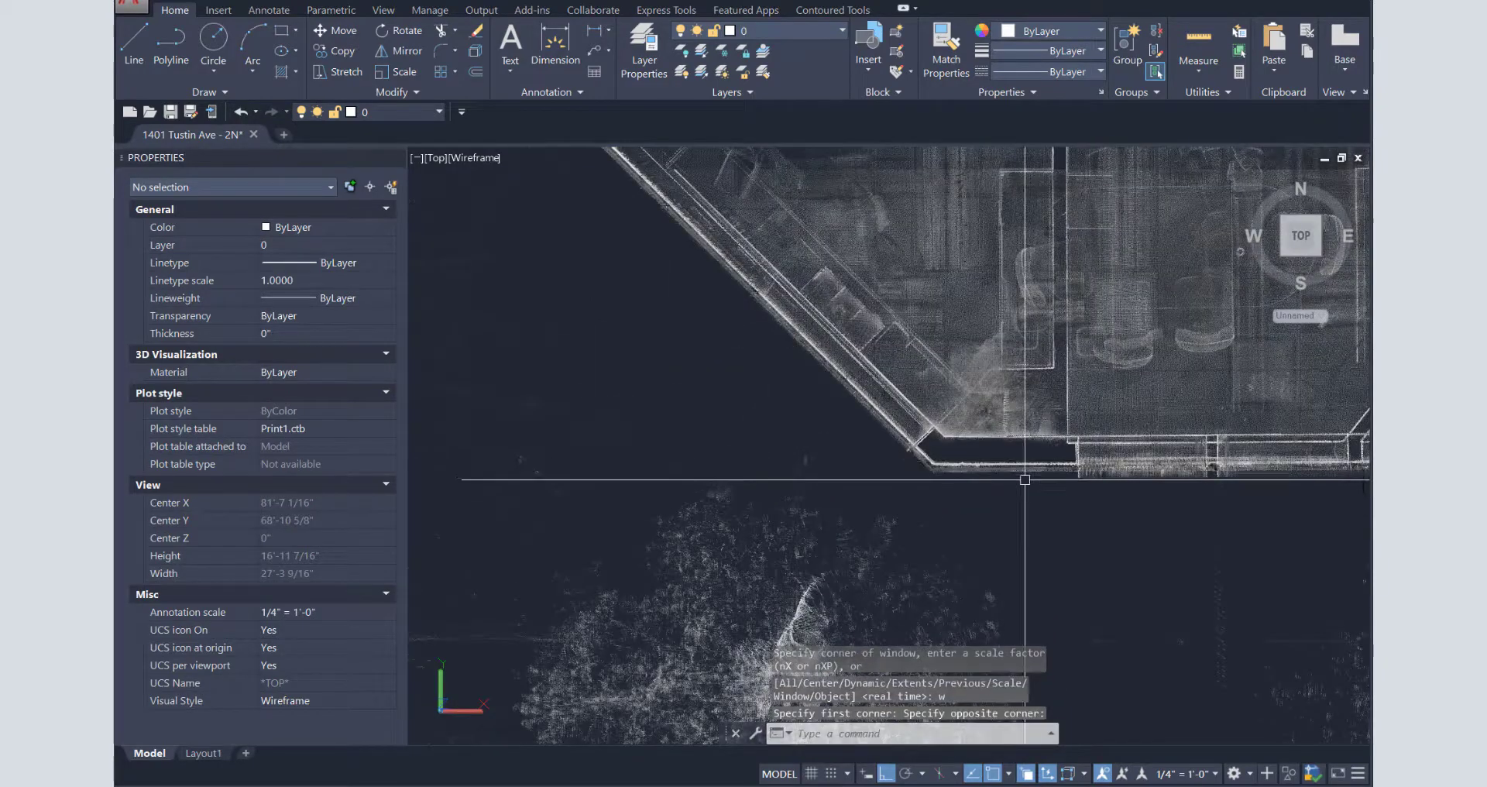
{"action": "scroll", "coordinate": [871, 468], "scroll_direction": "up", "scroll_amount": 10}
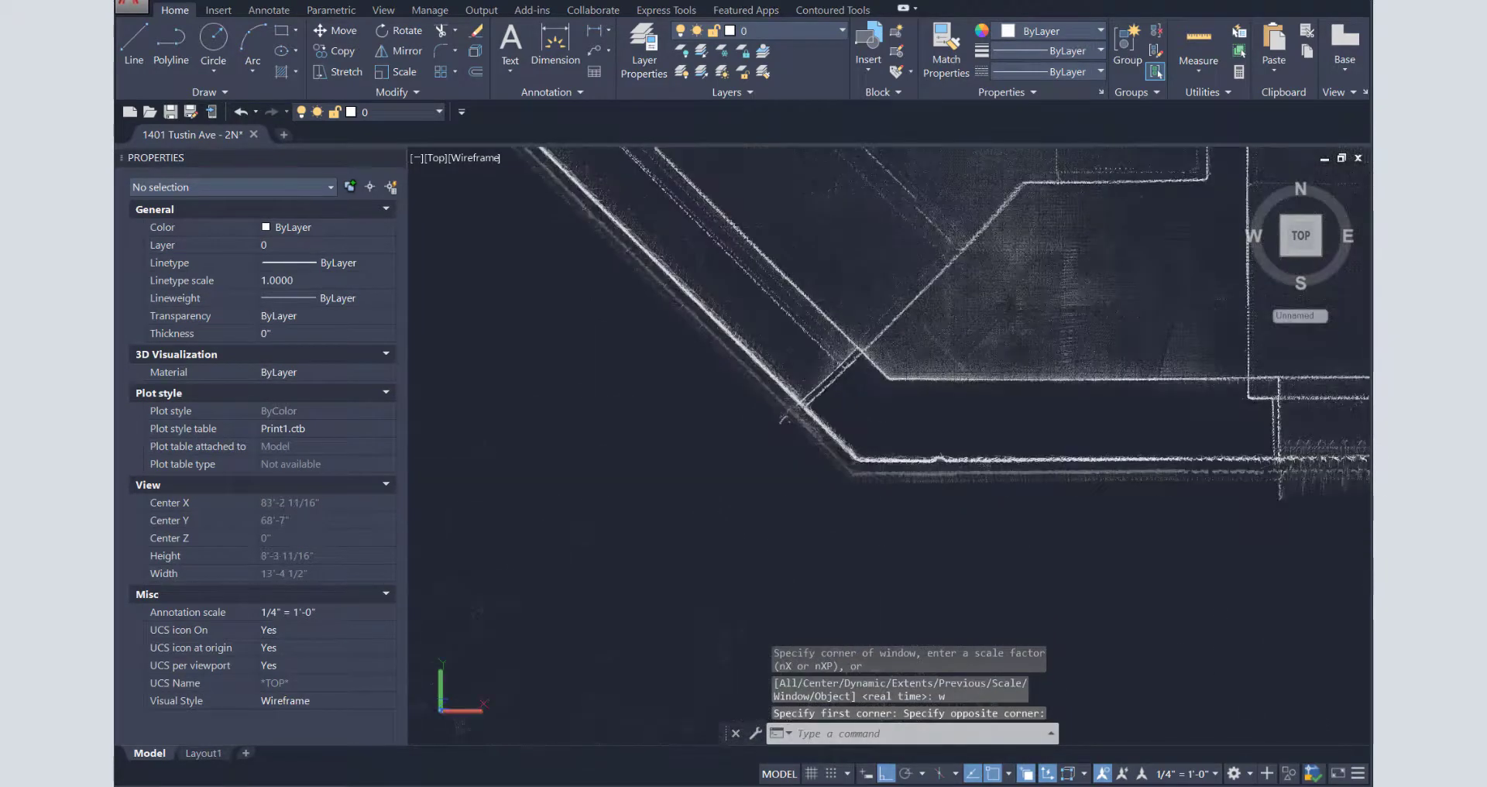
- Draw a horizontal reference line along the bottom wall, ending at the chamfered corner
{"action": "type", "text": "l"}
{"action": "key", "text": "Return"}
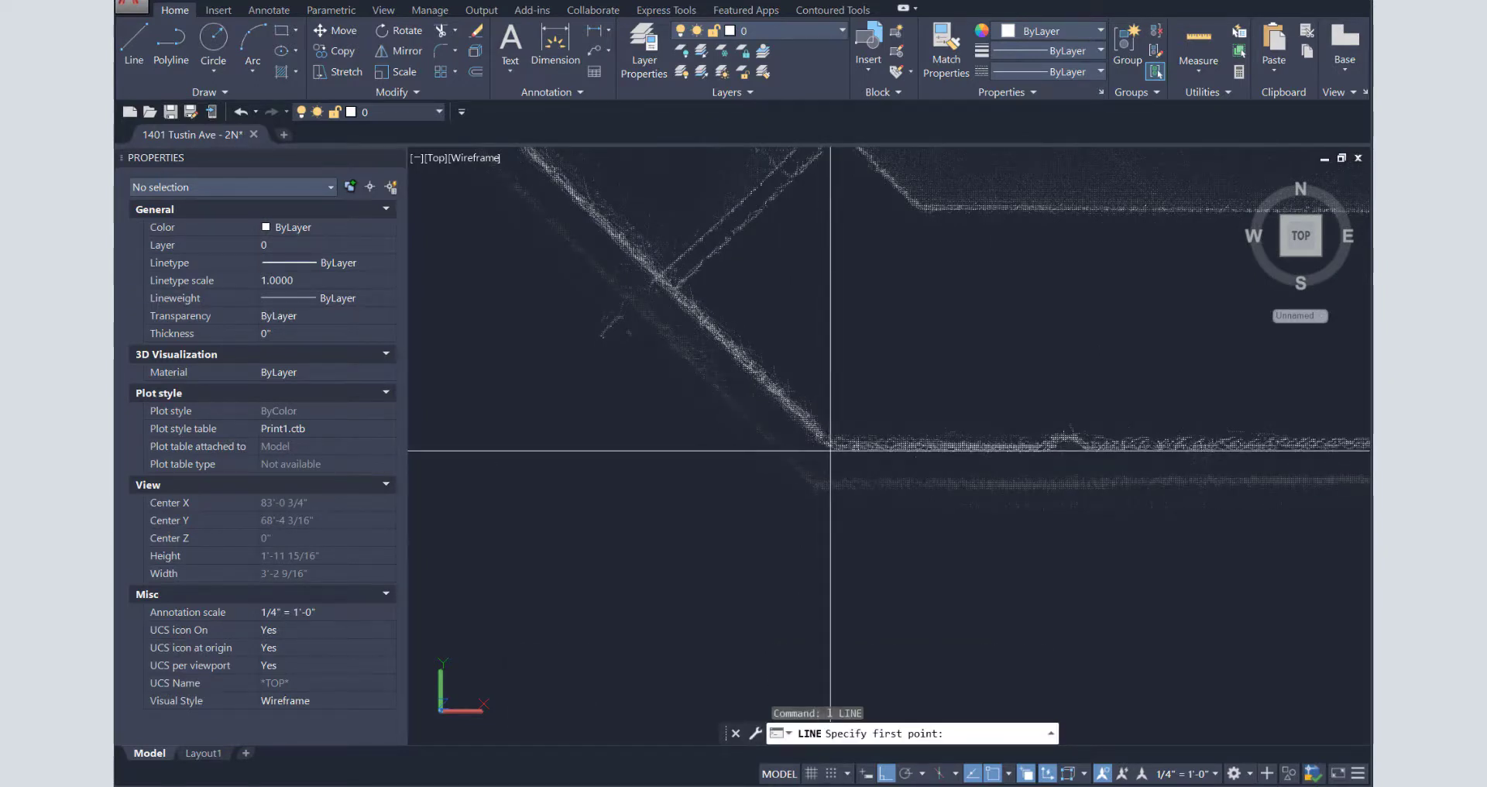
{"action": "scroll", "coordinate": [830, 450], "scroll_direction": "down", "scroll_amount": 5}
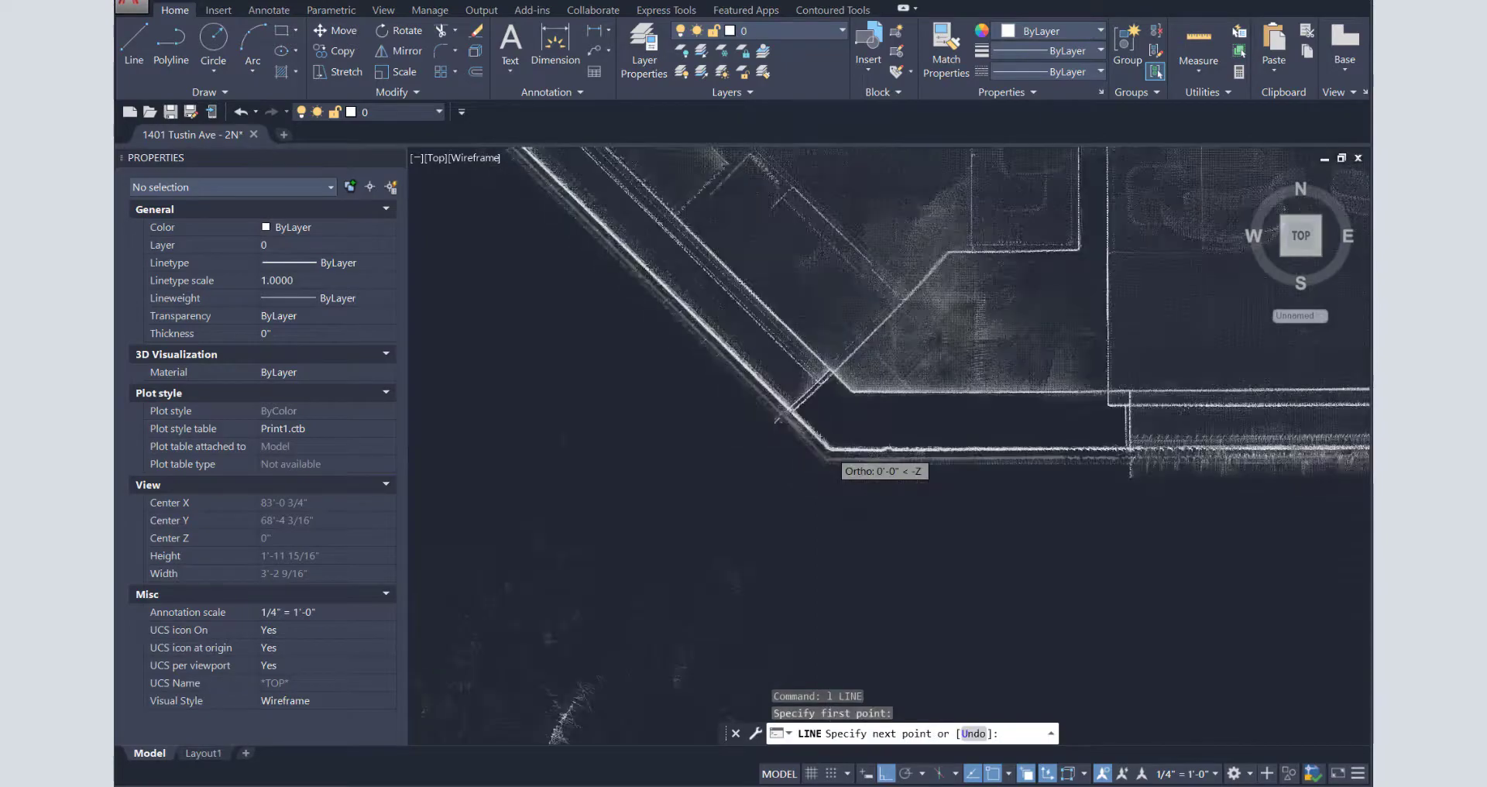
{"action": "middle_click_drag", "start_coordinate": [1270, 478], "coordinate": [151, 497]}
{"action": "scroll", "coordinate": [1303, 472], "scroll_direction": "up", "scroll_amount": 5}
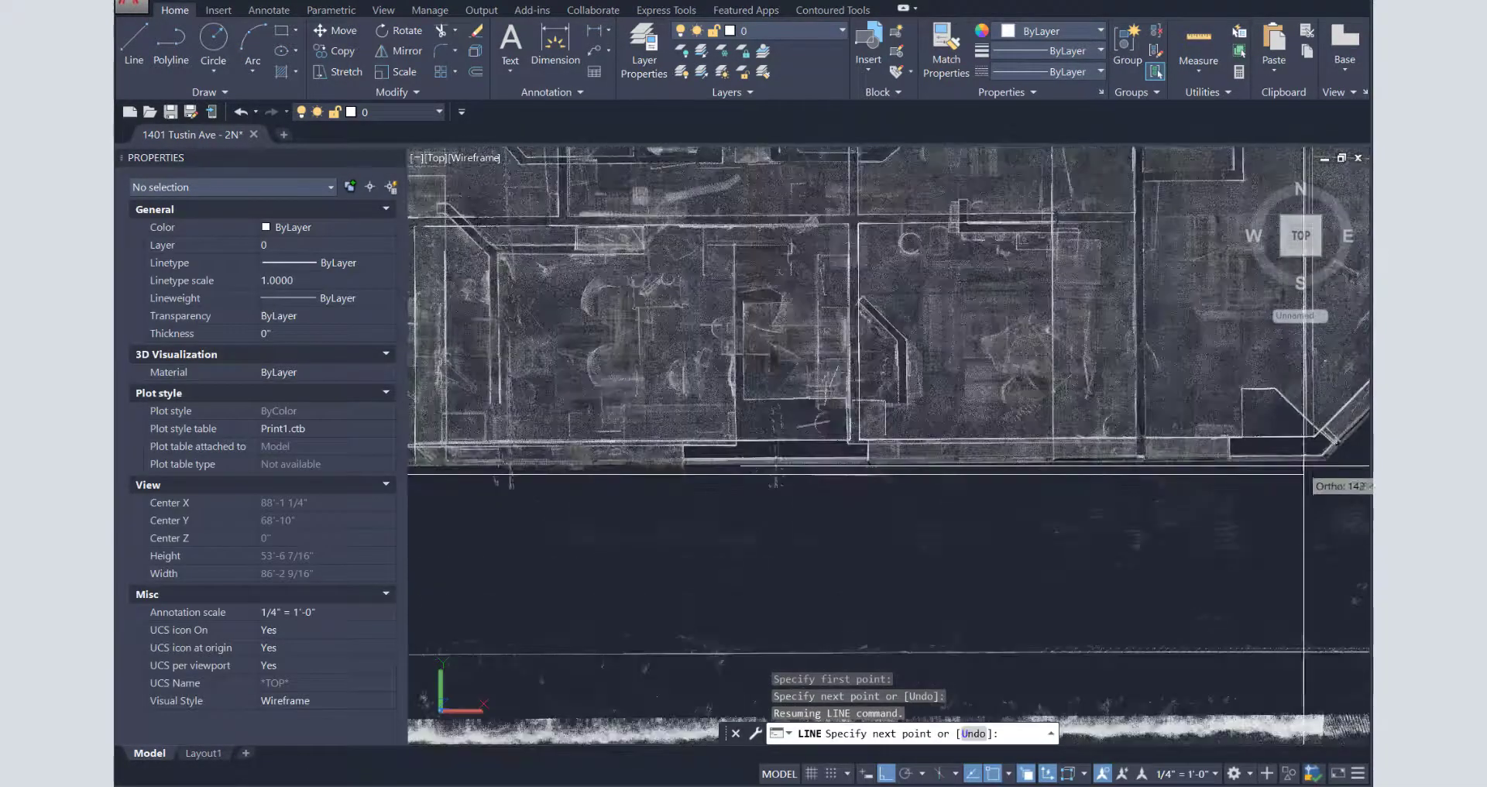
{"action": "middle_click_drag", "start_coordinate": [1347, 446], "coordinate": [822, 443]}
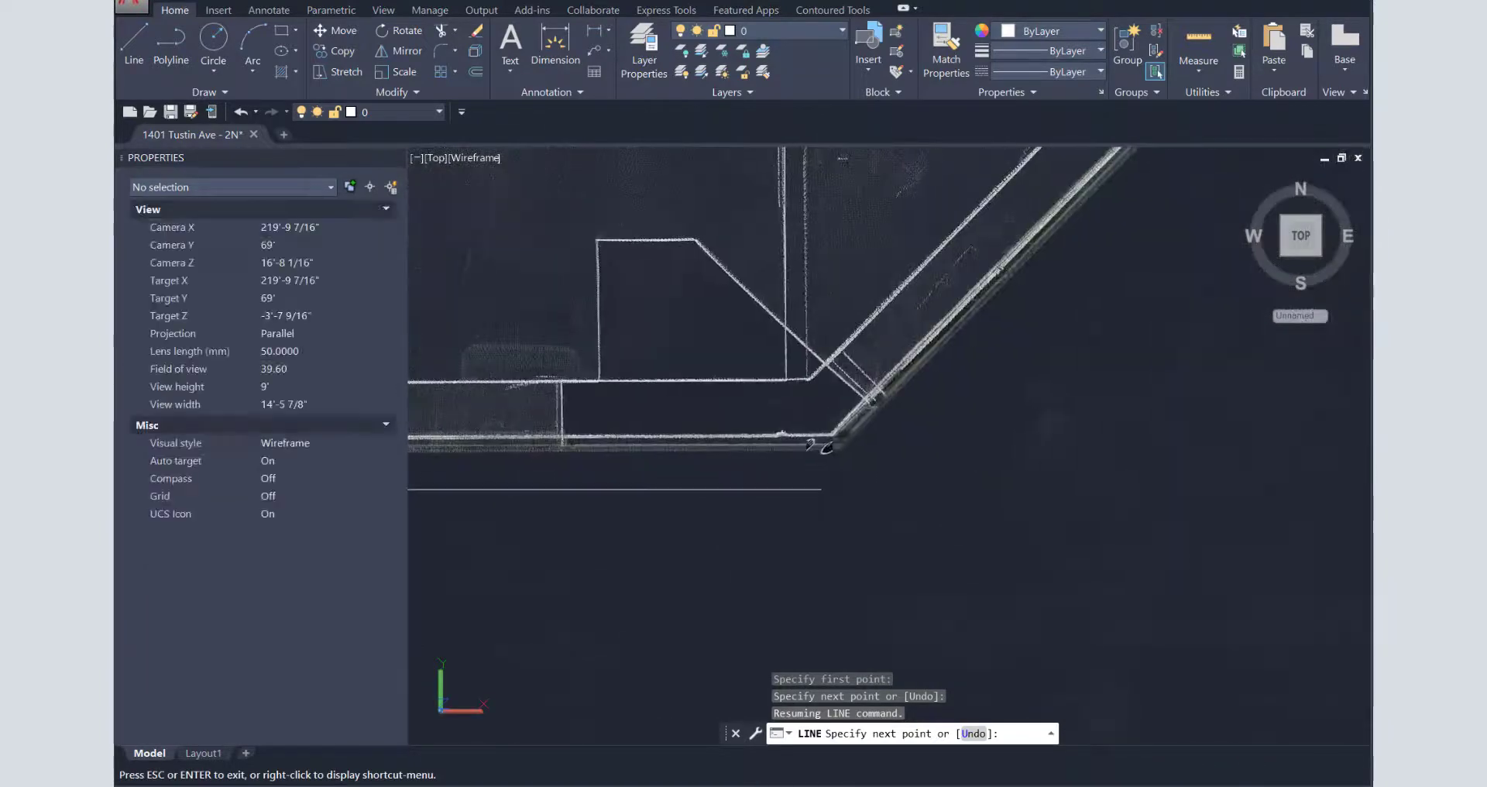
{"action": "scroll", "coordinate": [817, 442], "scroll_direction": "up", "scroll_amount": 3}
{"action": "scroll", "coordinate": [881, 434], "scroll_direction": "up", "scroll_amount": 4}
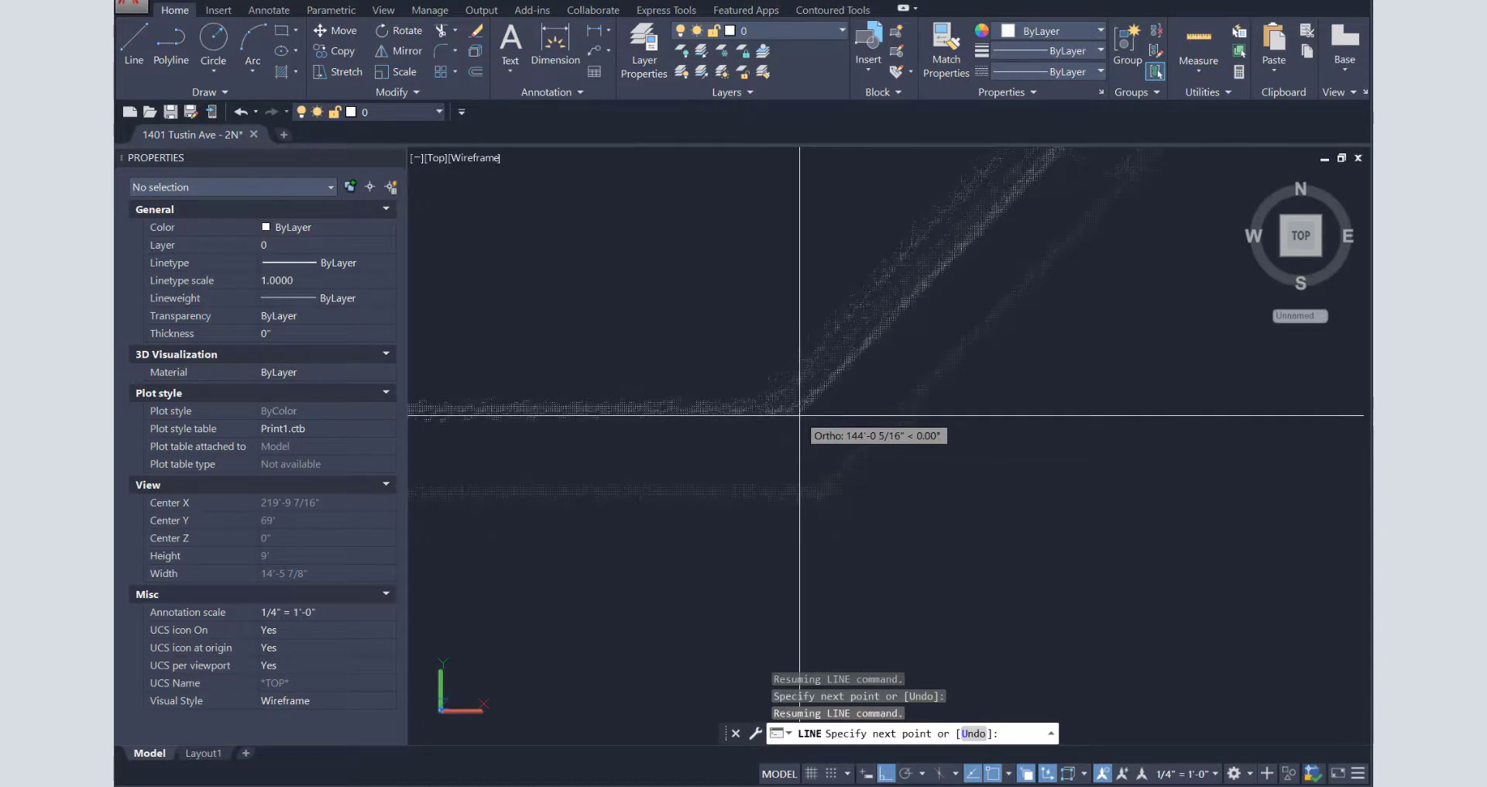
{"action": "key", "text": "F8"}
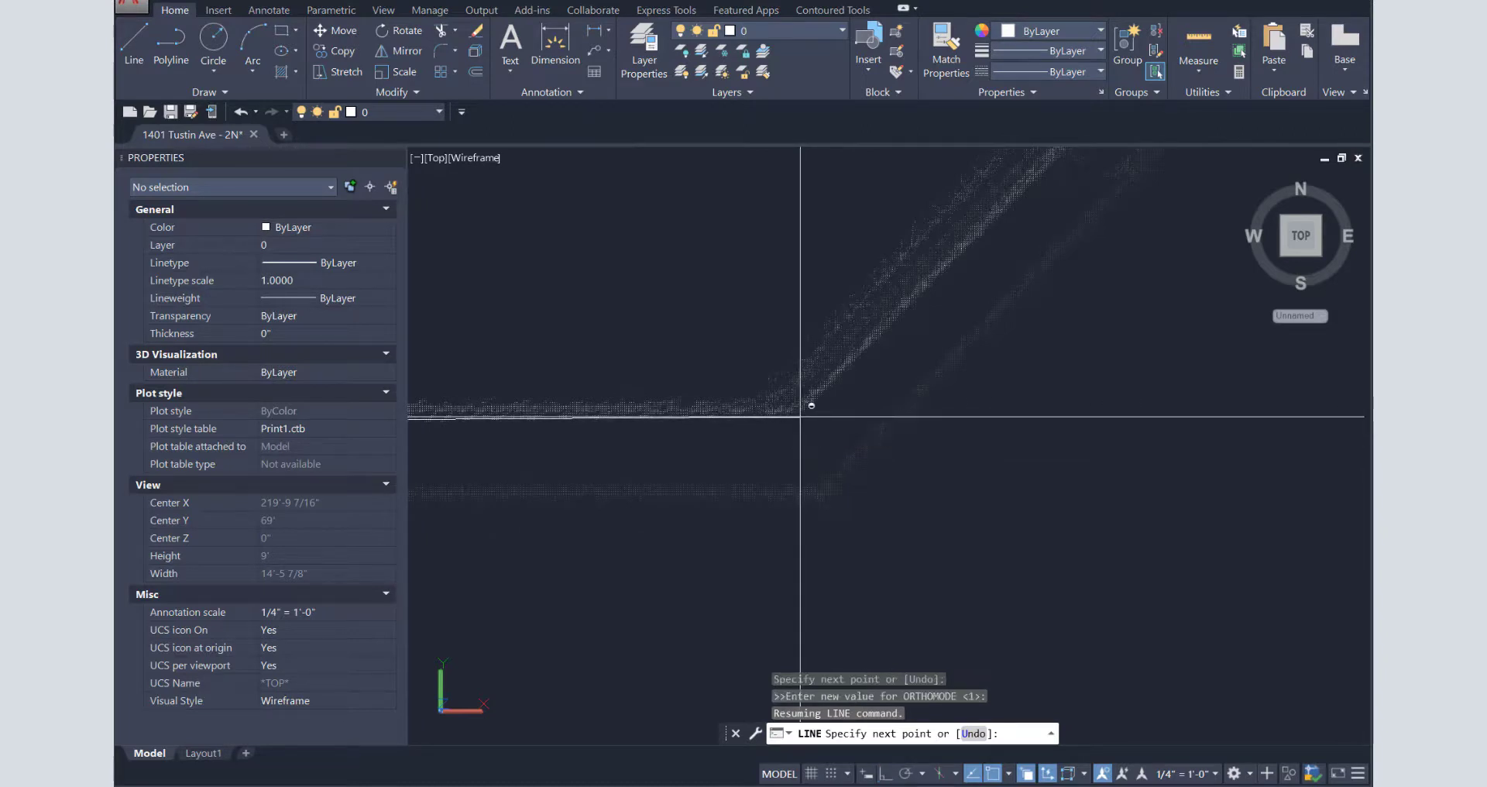
{"action": "left_click", "coordinate": [800, 417]}
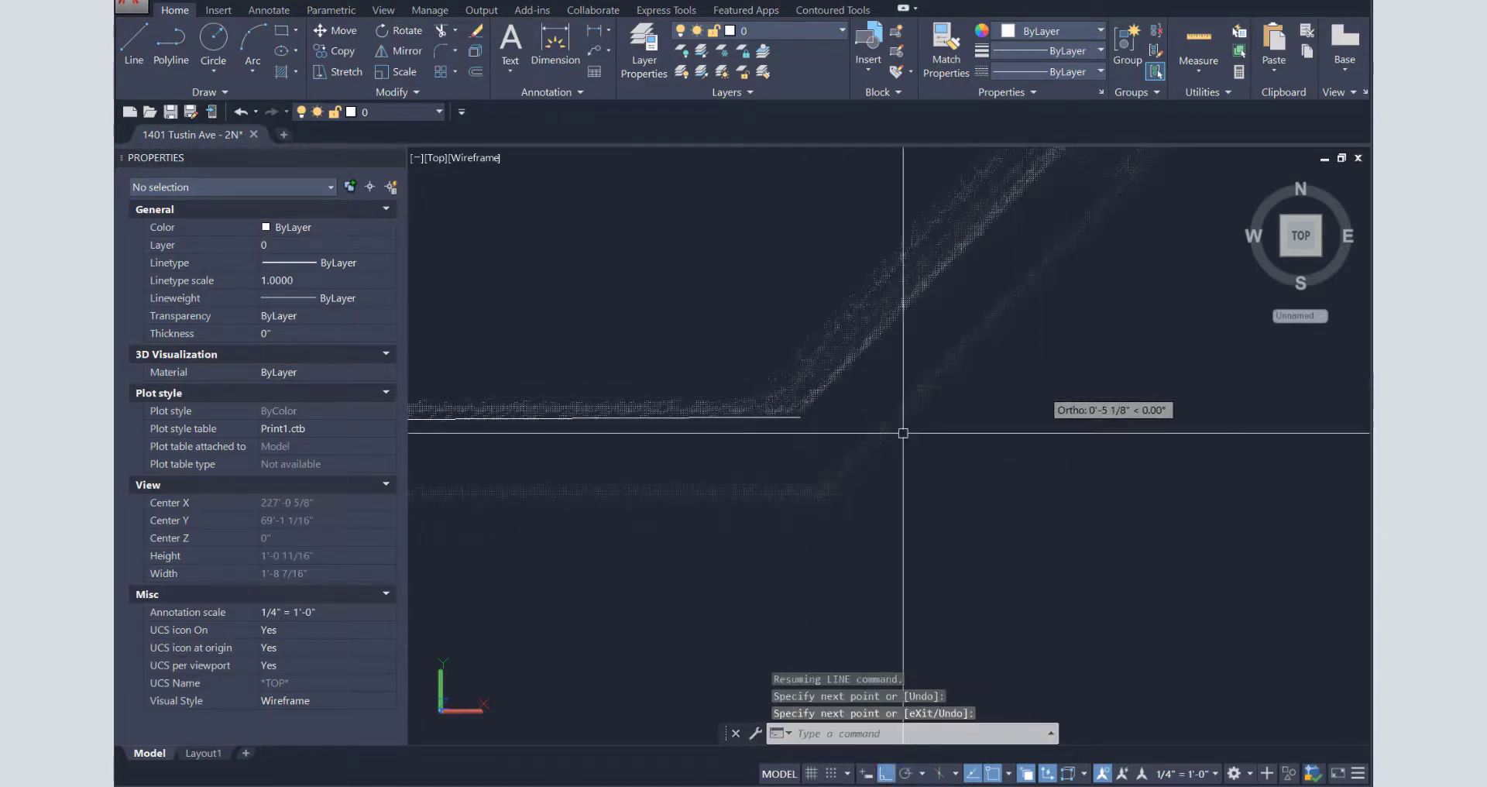
- Zoom to the drawing extents to show the whole point cloud
{"action": "type", "text": "z"}
{"action": "key", "text": "Return"}
{"action": "type", "text": "e"}
{"action": "key", "text": "Return"}
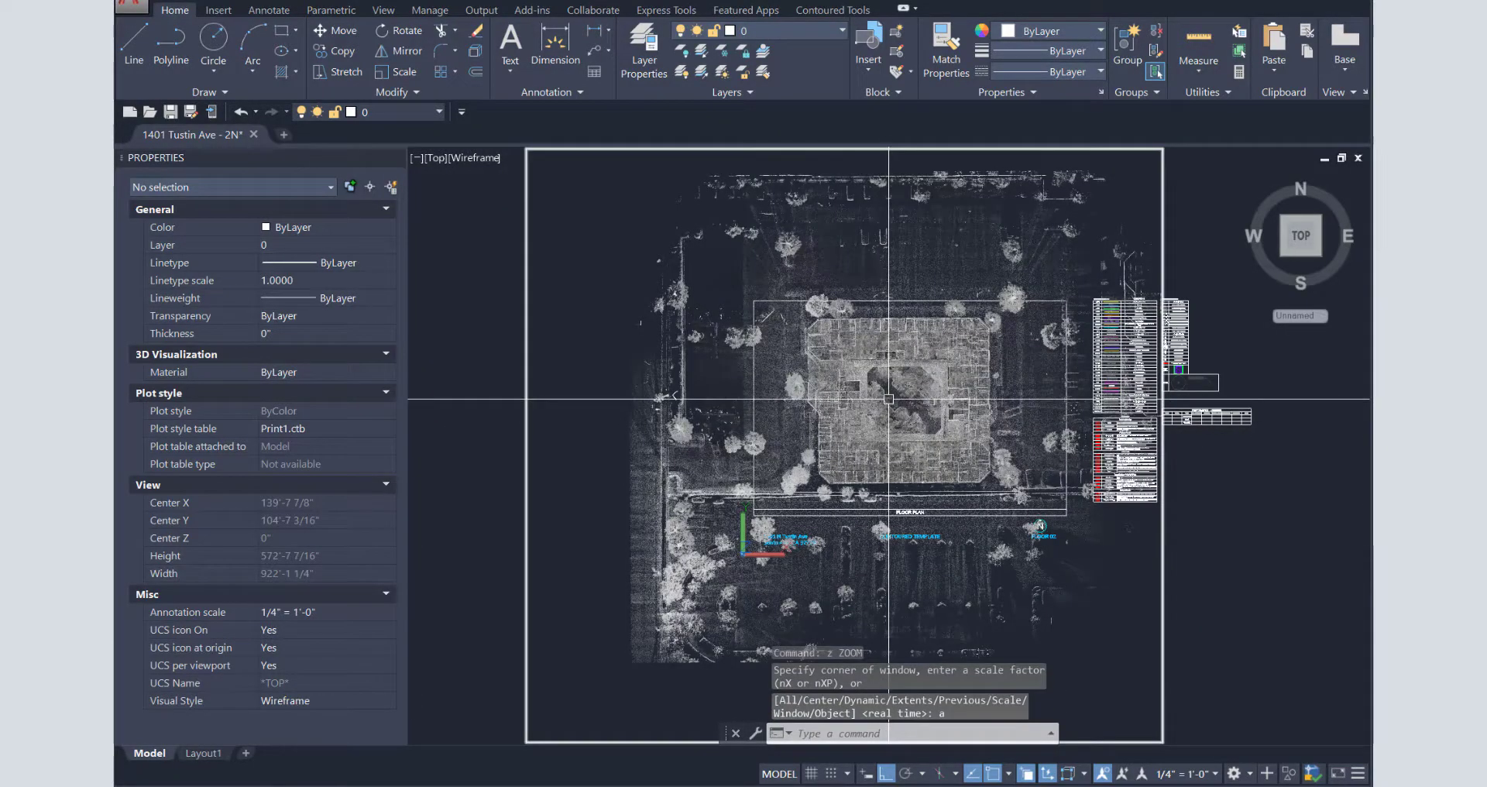
- Begin a reference rotation of the point cloud, then cancel it to start over
{"action": "type", "text": "ro"}
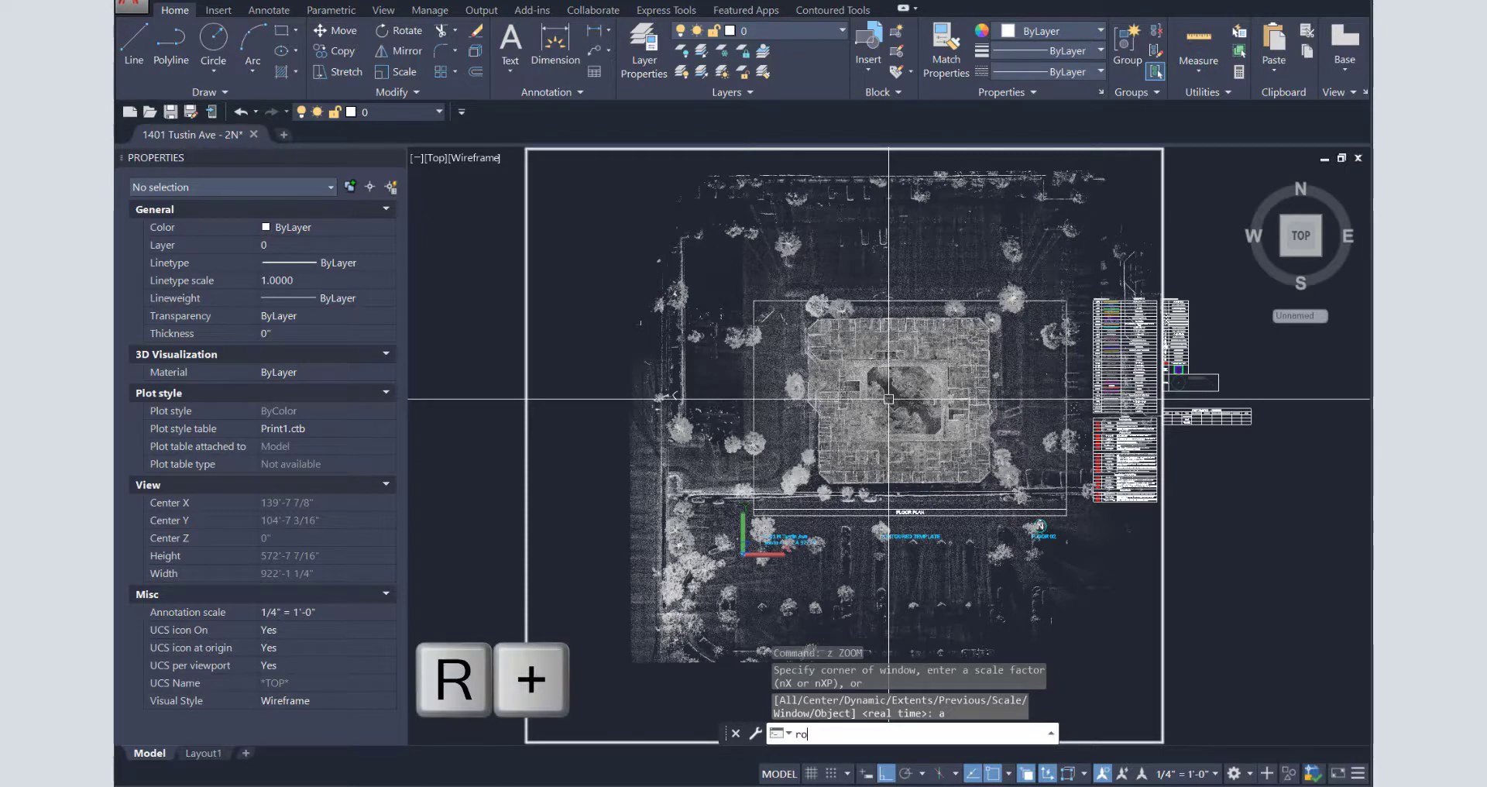
{"action": "key", "text": "Return"}
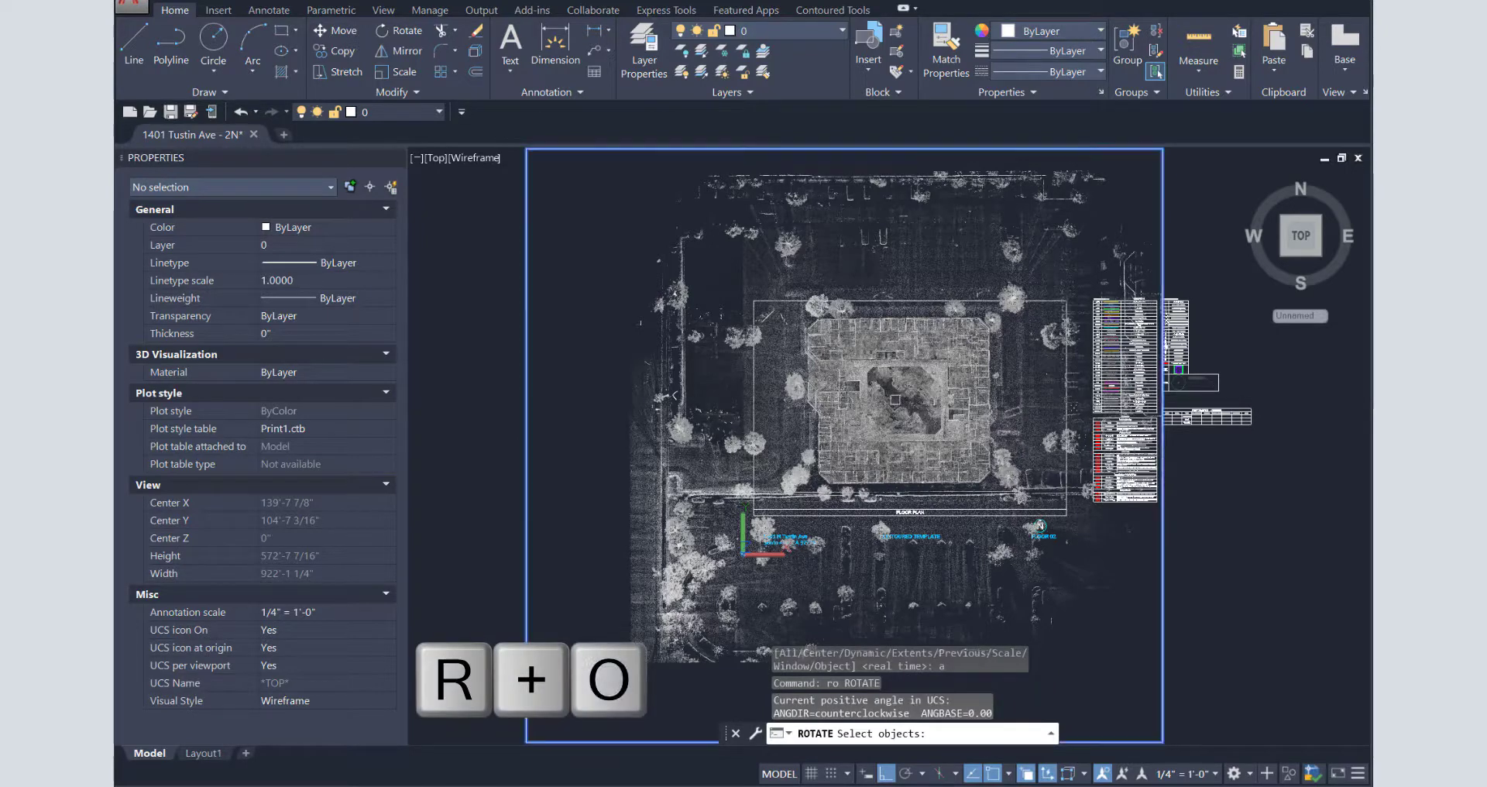
{"action": "left_click", "coordinate": [889, 397]}
{"action": "key", "text": "Return"}
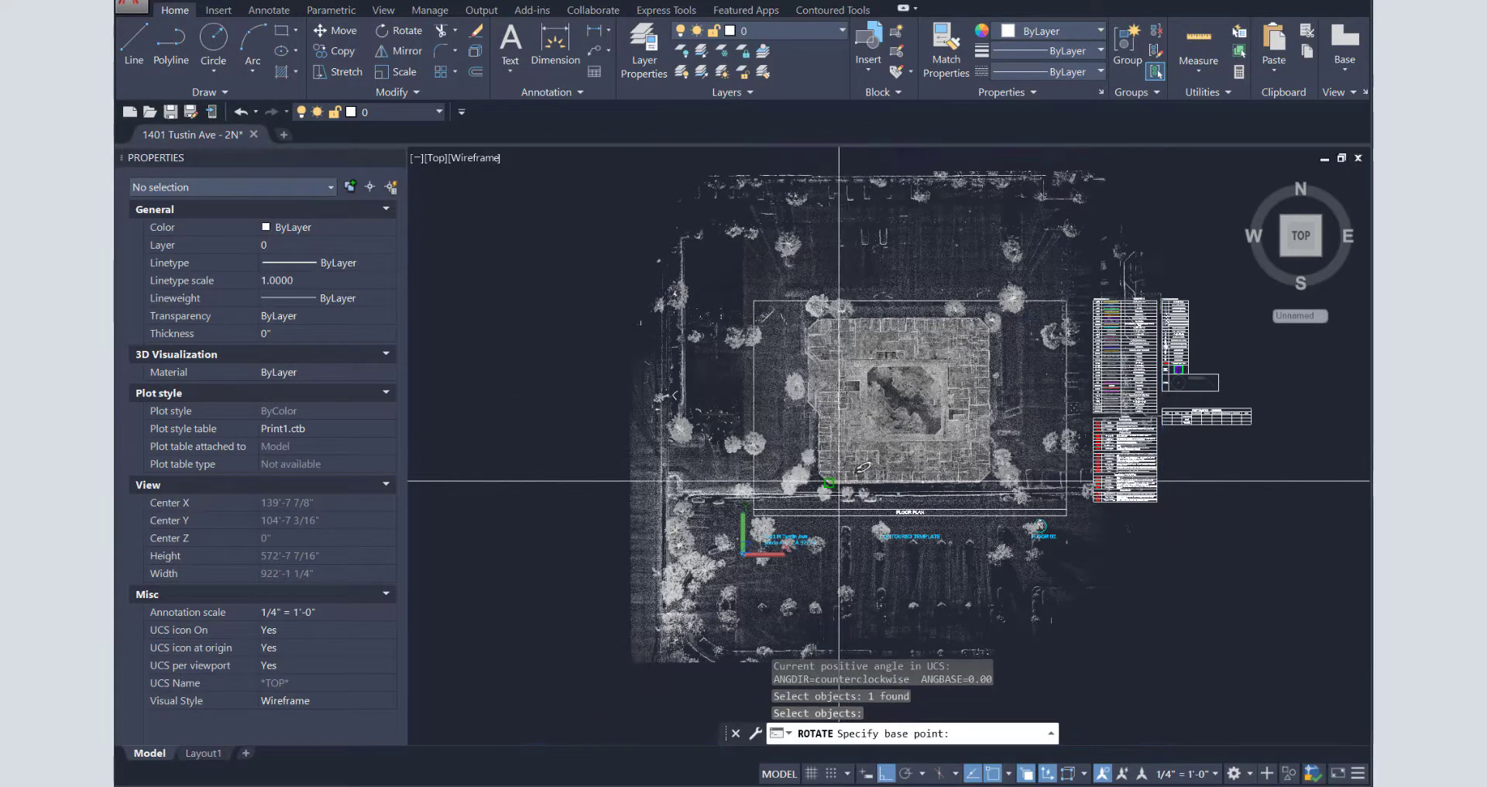
{"action": "left_click", "coordinate": [838, 481]}
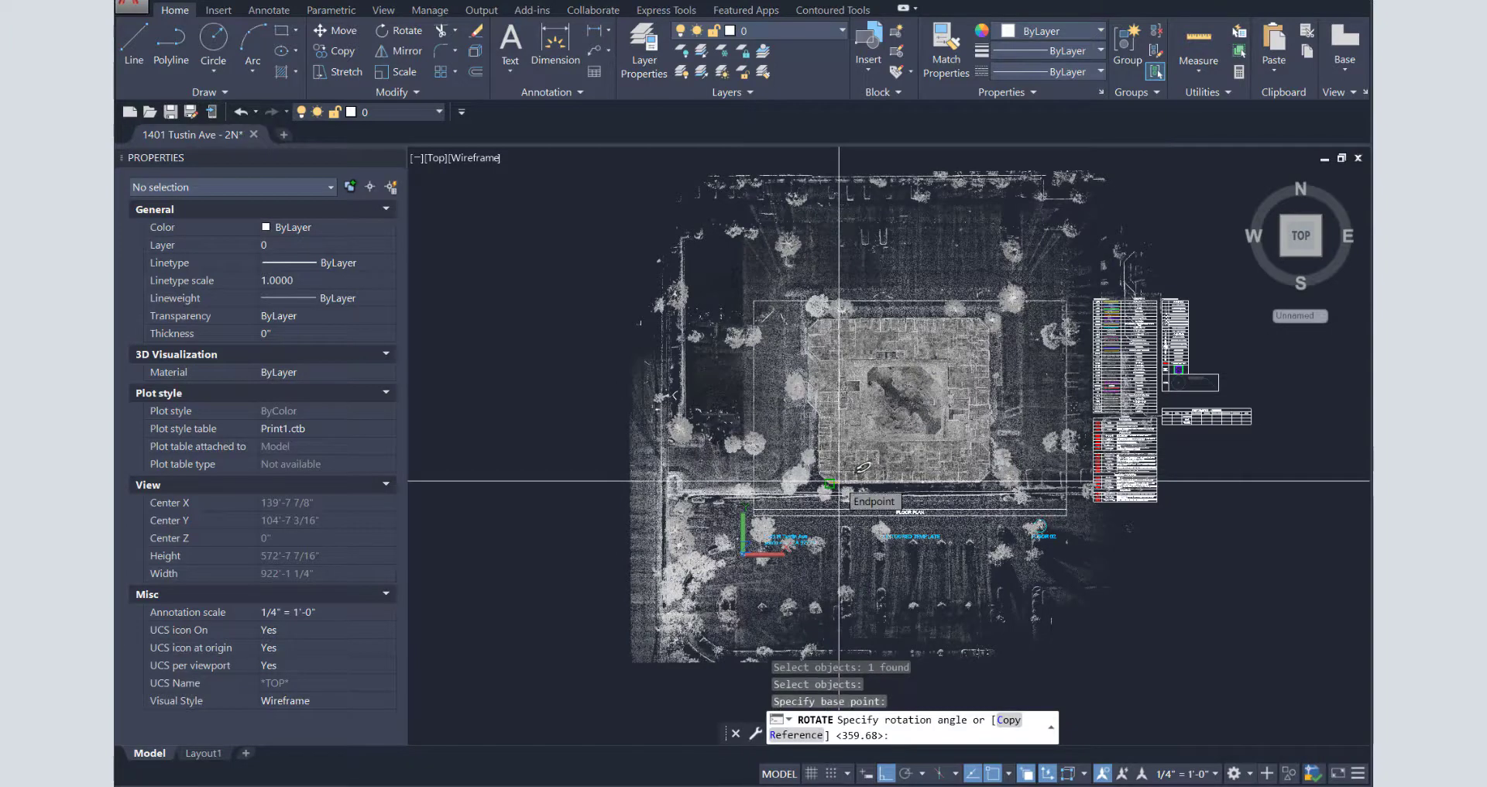
{"action": "type", "text": "r"}
{"action": "key", "text": "Return"}
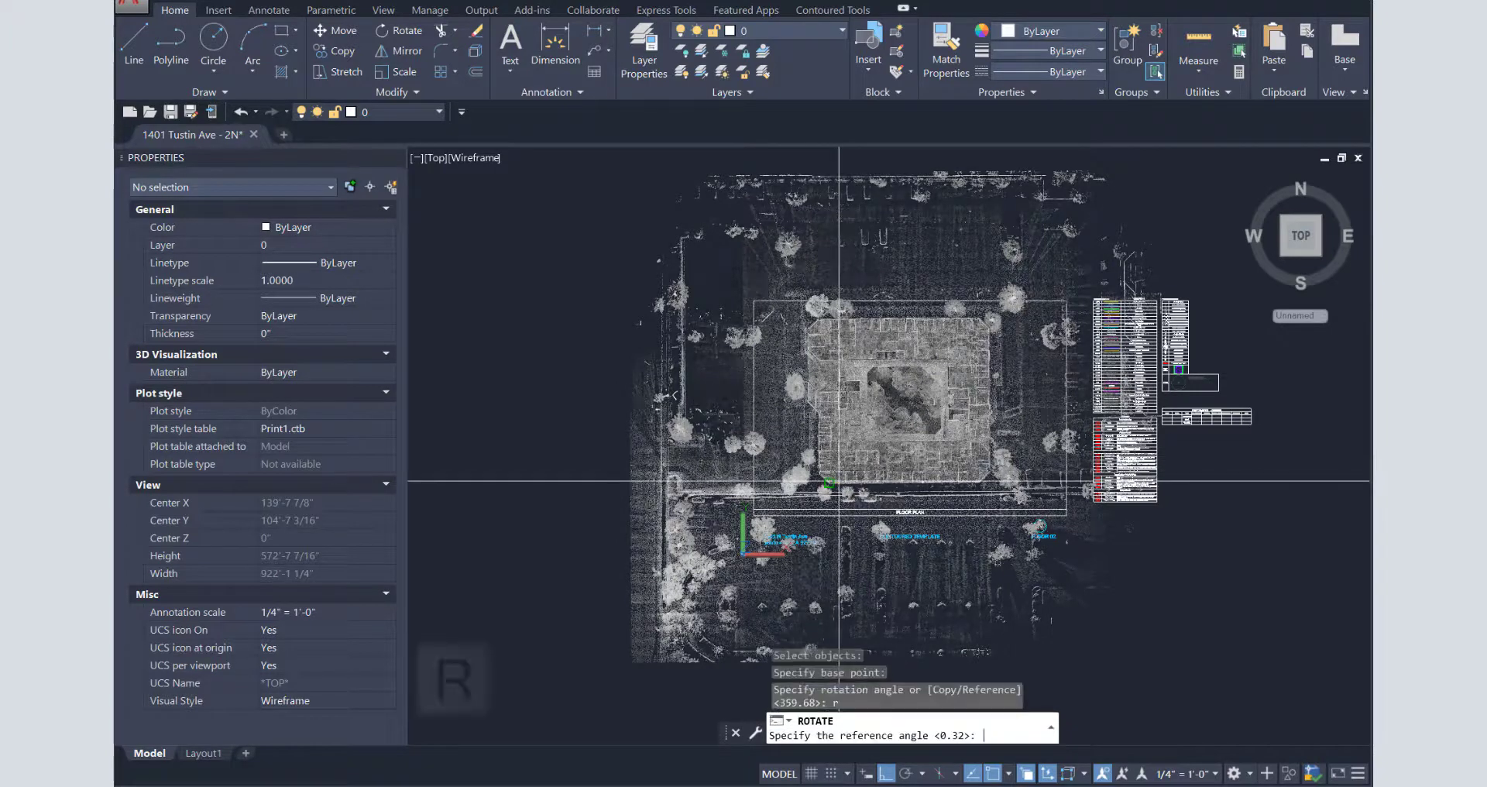
{"action": "left_click", "coordinate": [979, 482]}
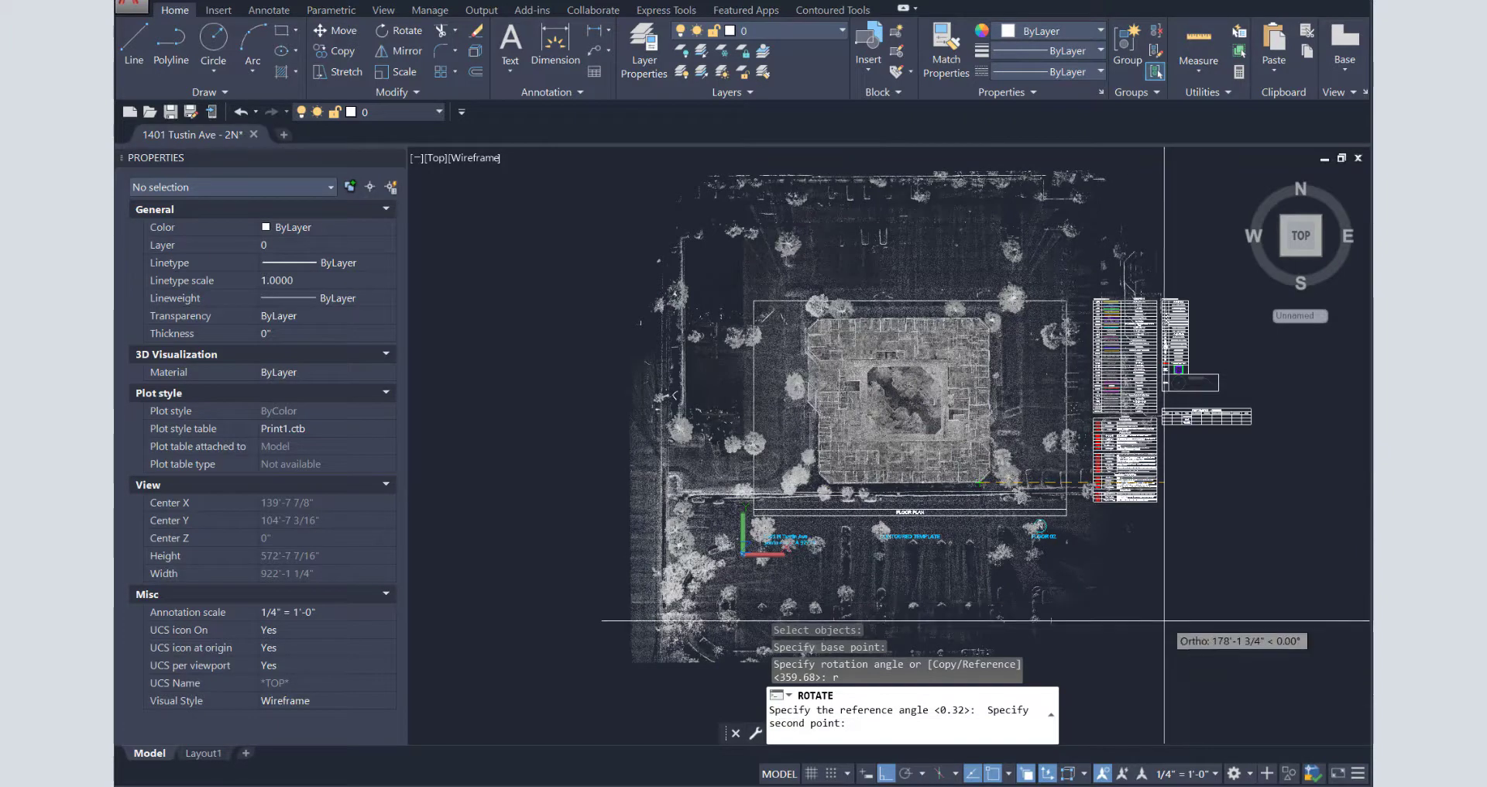
{"action": "key", "text": "Escape"}
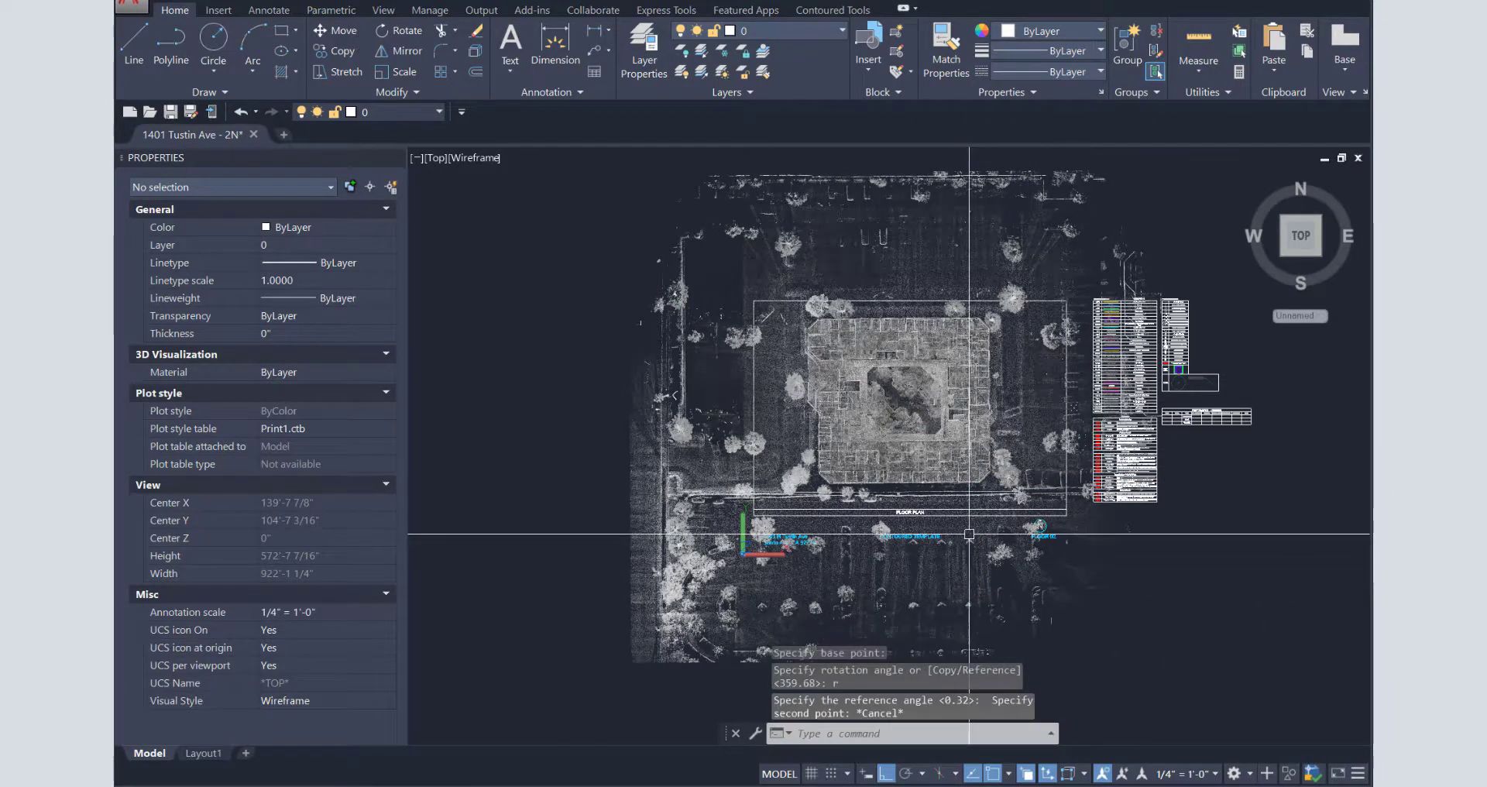
- Rotate the point cloud by reference from the line's two endpoints to a new angle of 0
{"action": "type", "text": "ro"}
{"action": "key", "text": "Return"}
{"action": "left_click", "coordinate": [927, 496]}
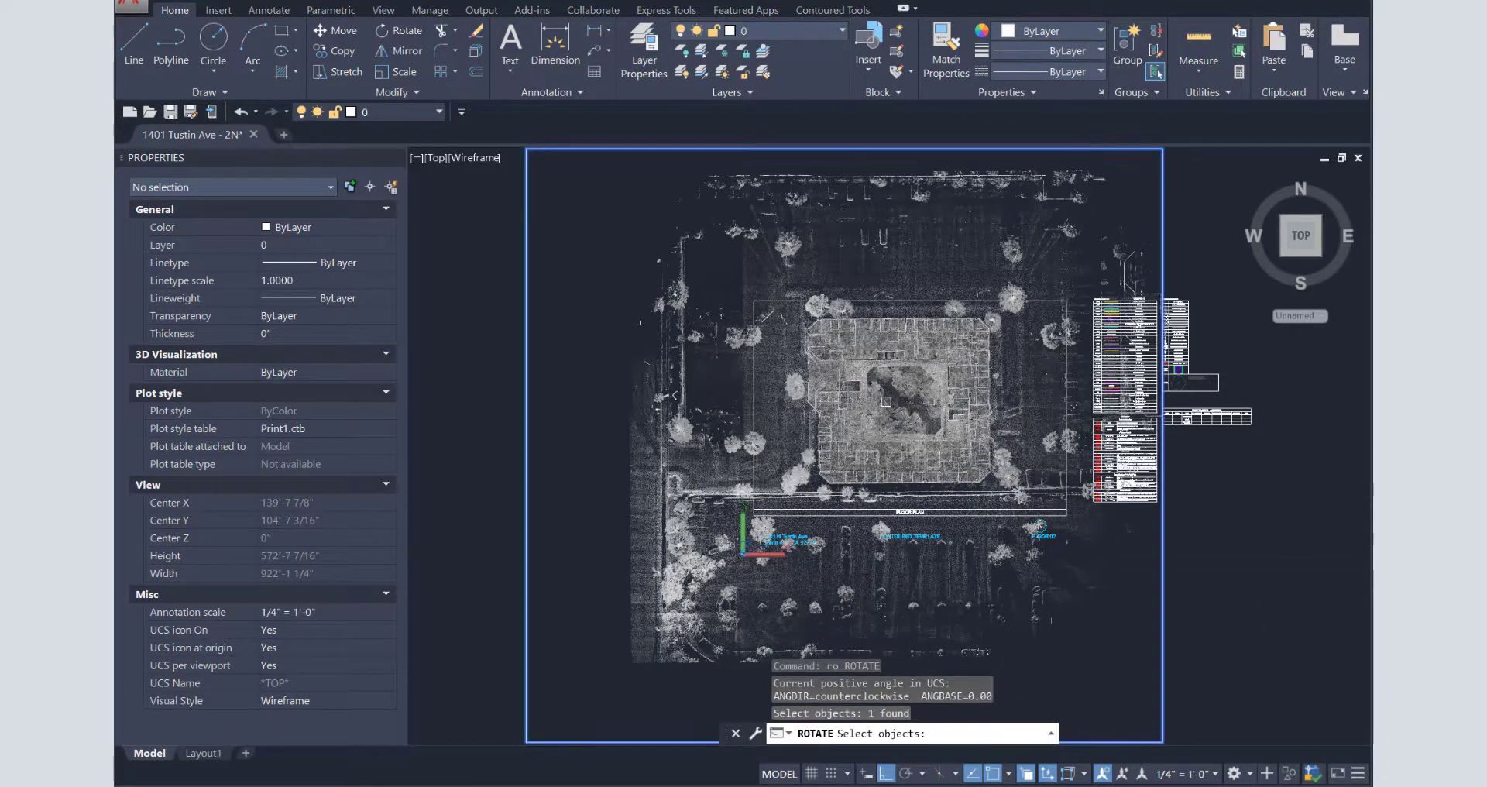
{"action": "key", "text": "Return"}
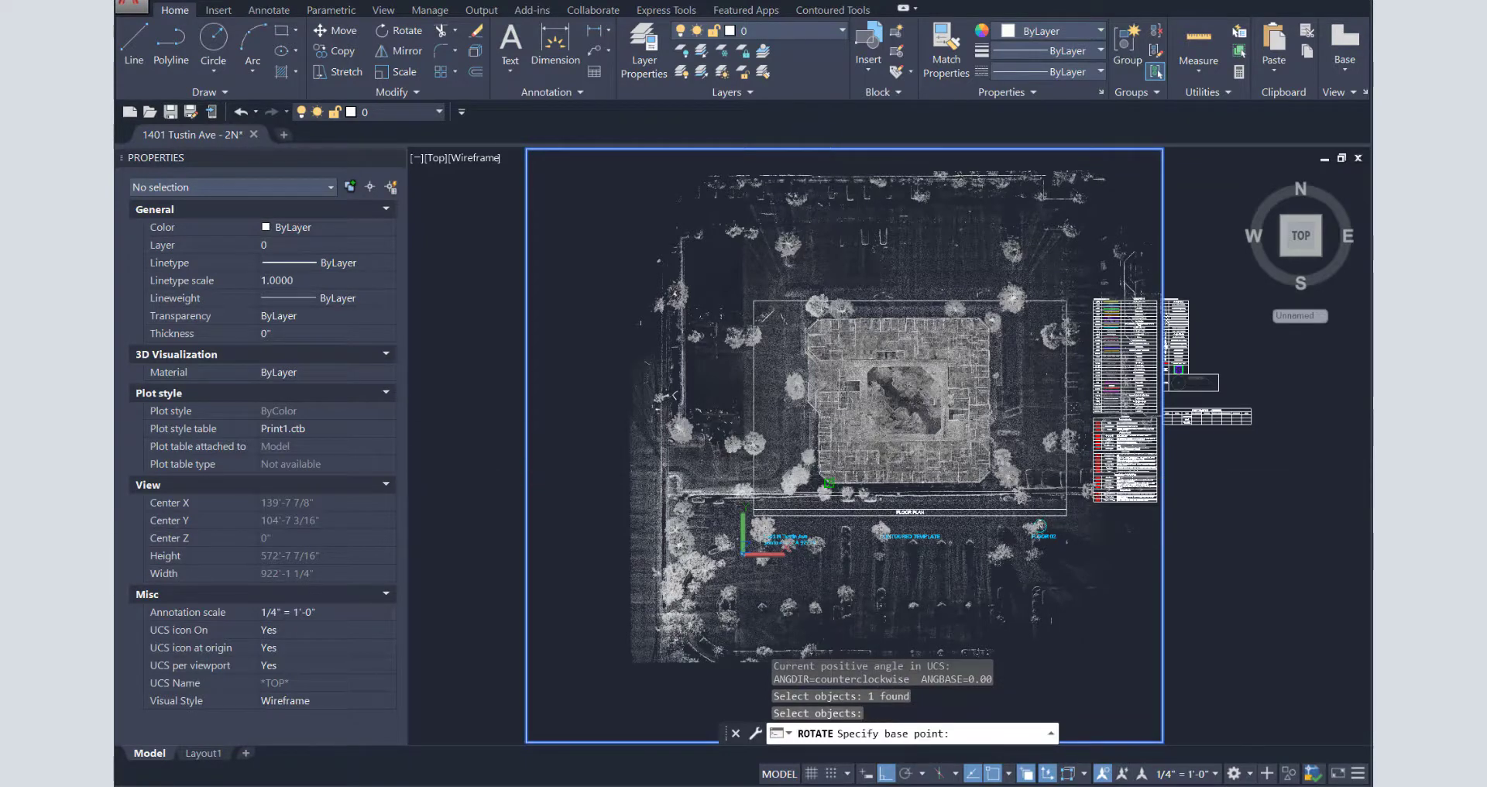
{"action": "left_click", "coordinate": [828, 483]}
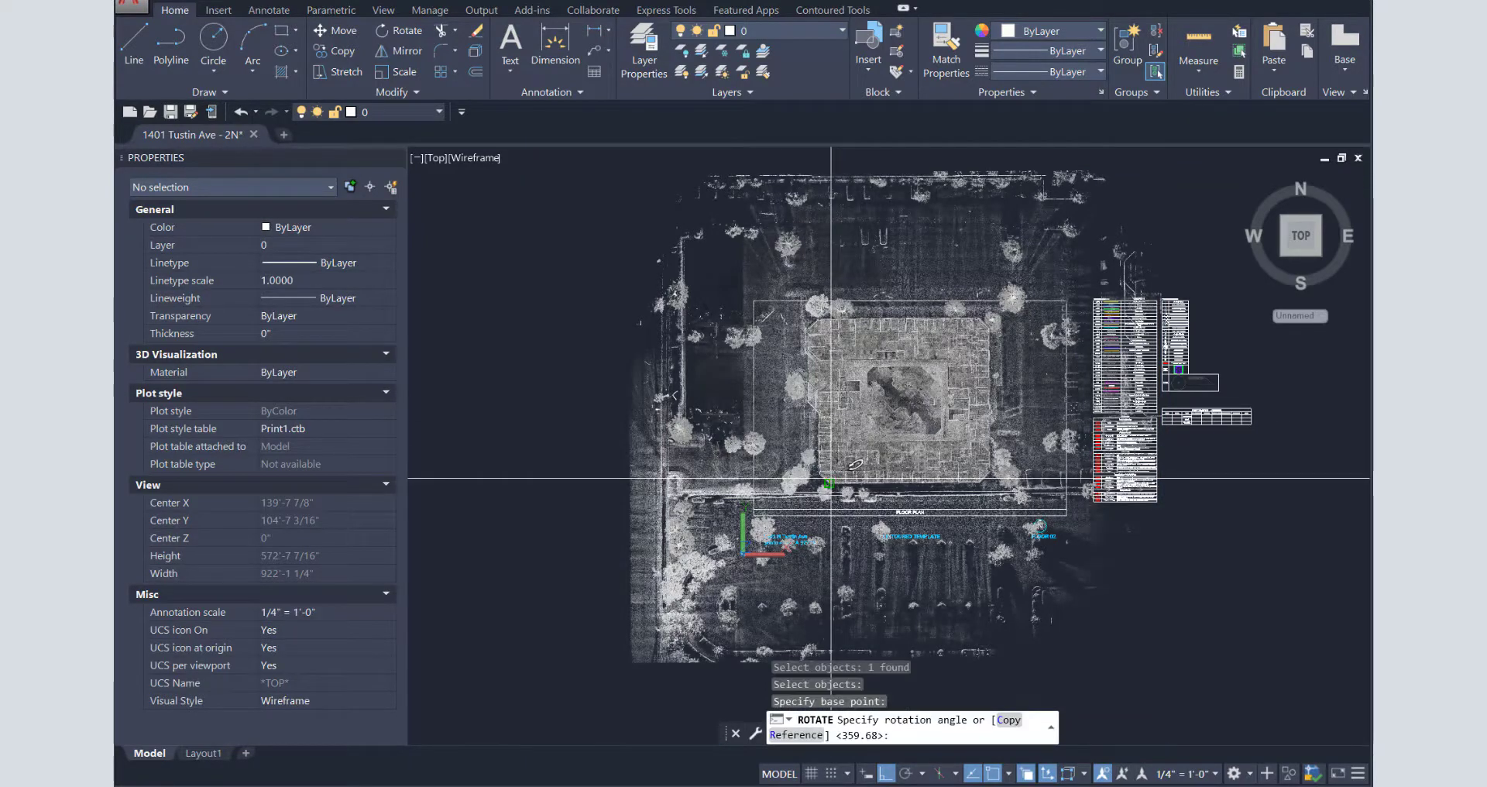
{"action": "type", "text": "r"}
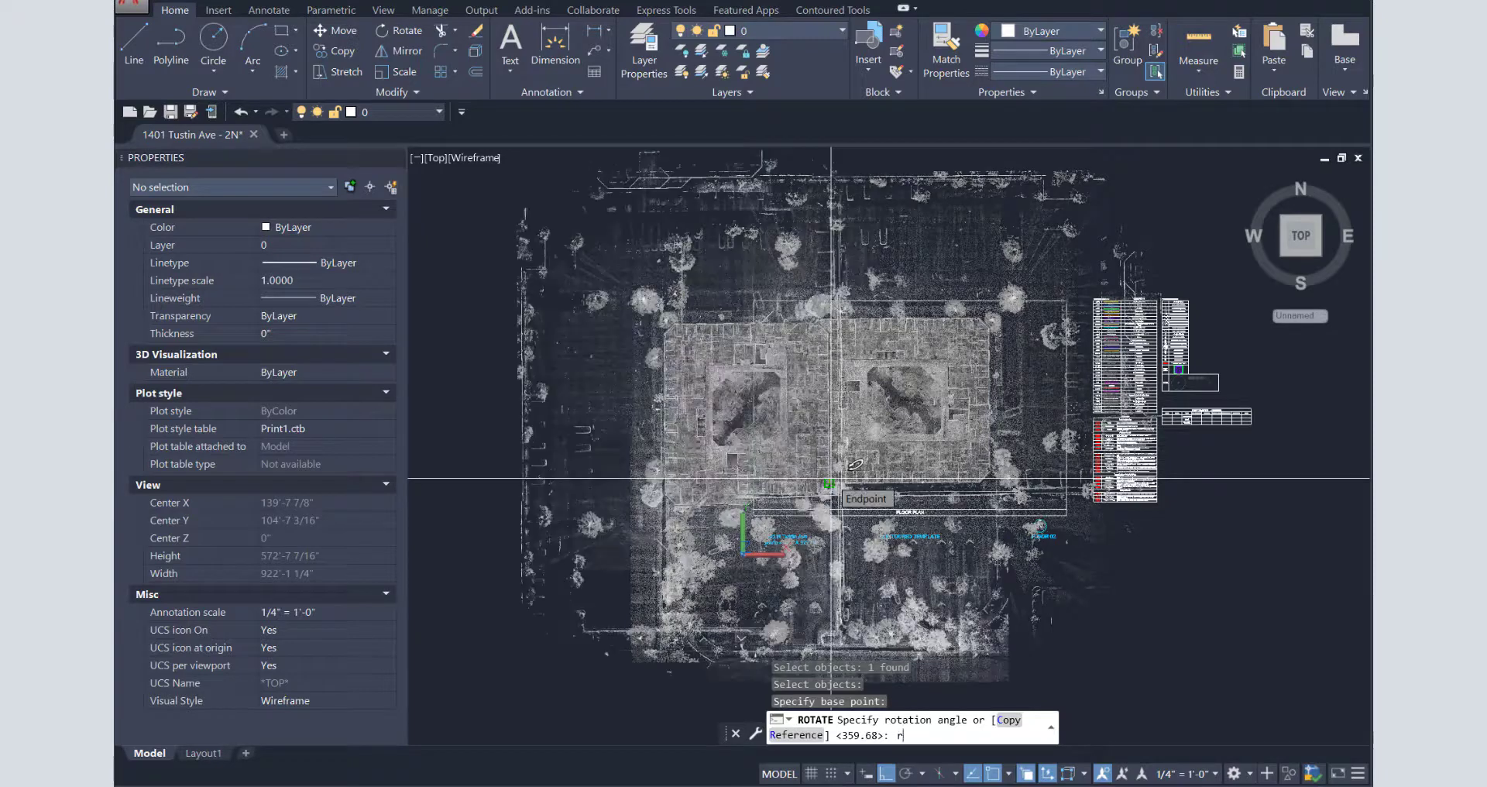
{"action": "key", "text": "Return"}
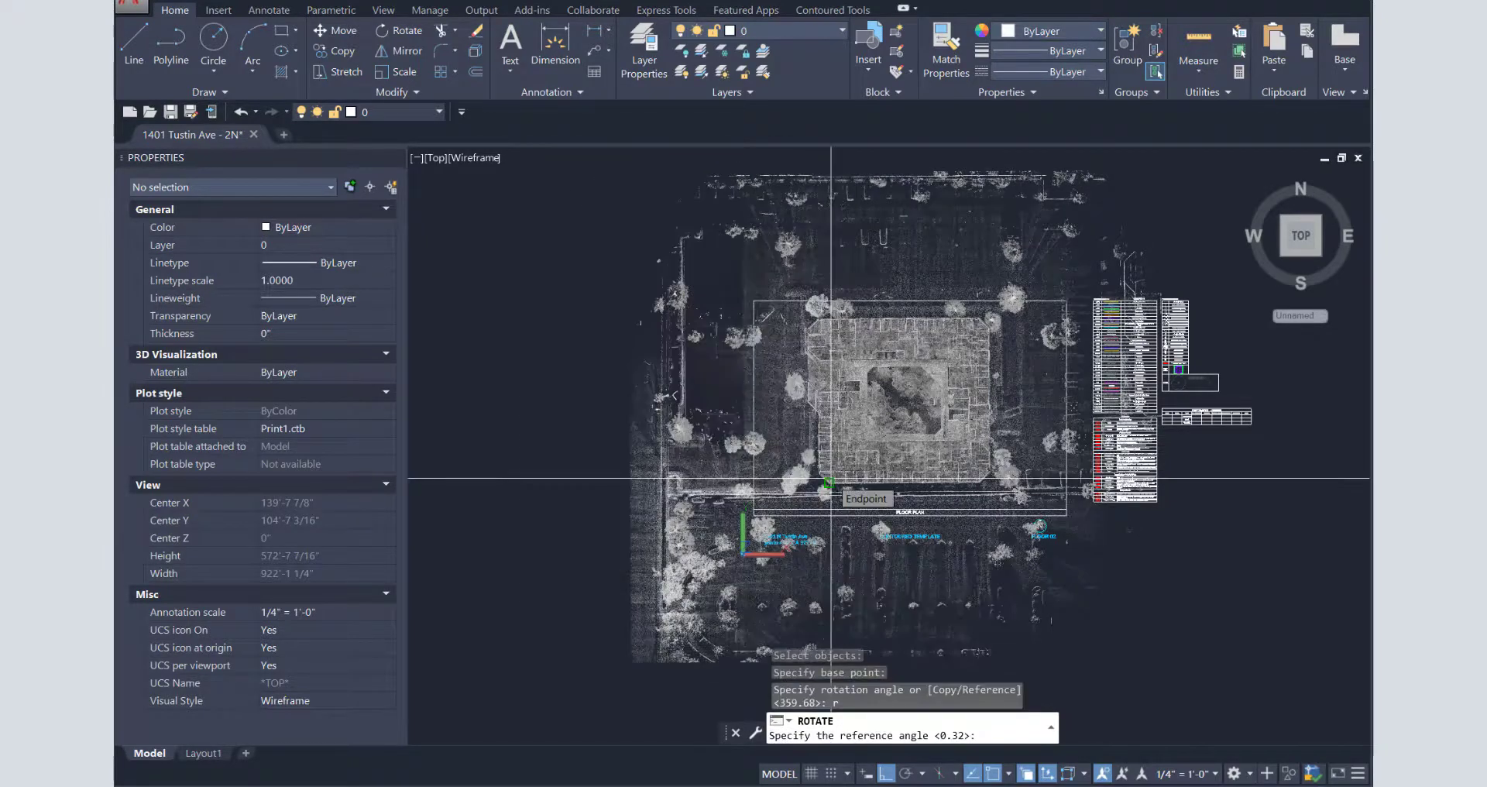
{"action": "left_click", "coordinate": [829, 483]}
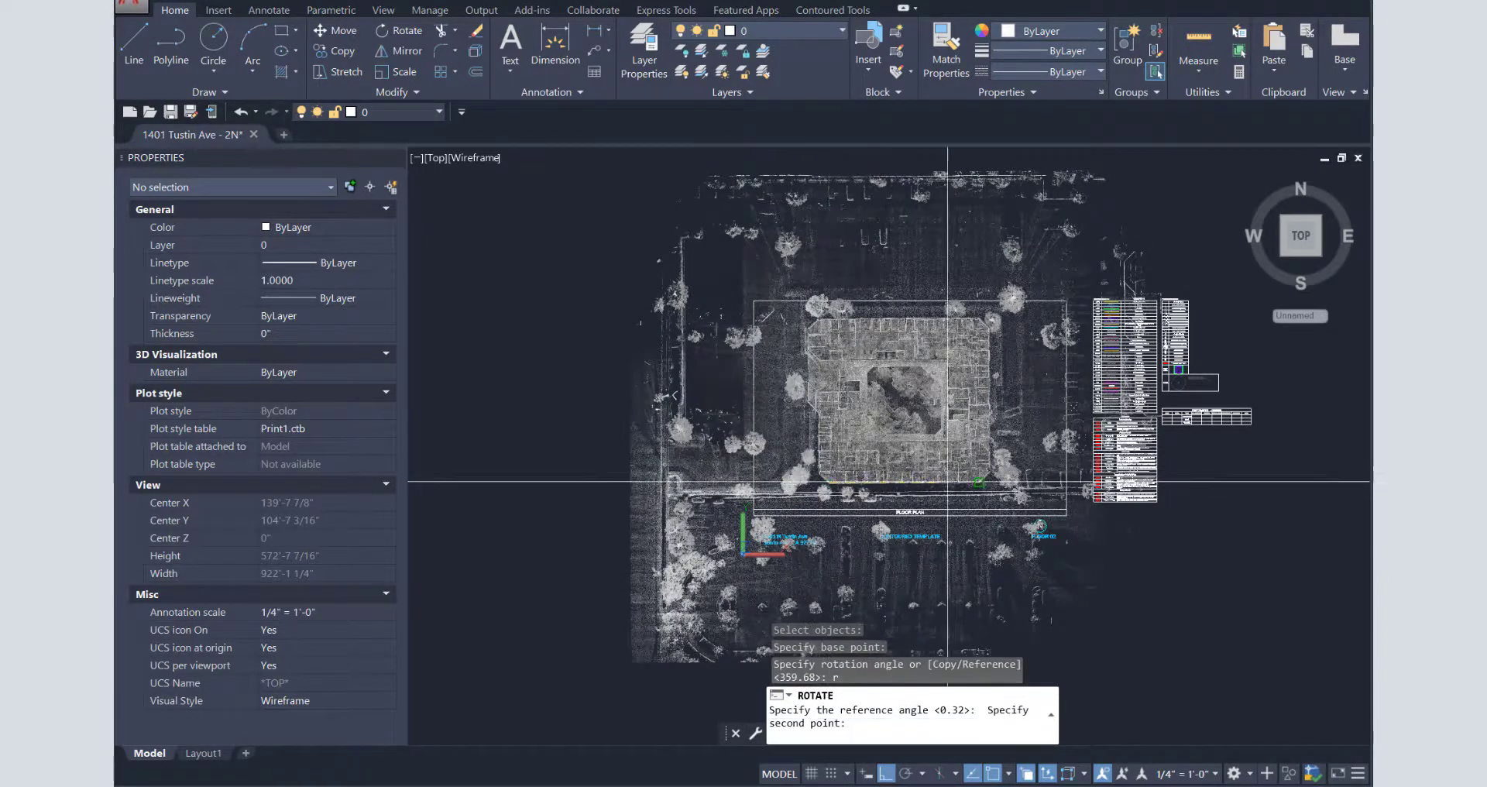
{"action": "left_click", "coordinate": [971, 481]}
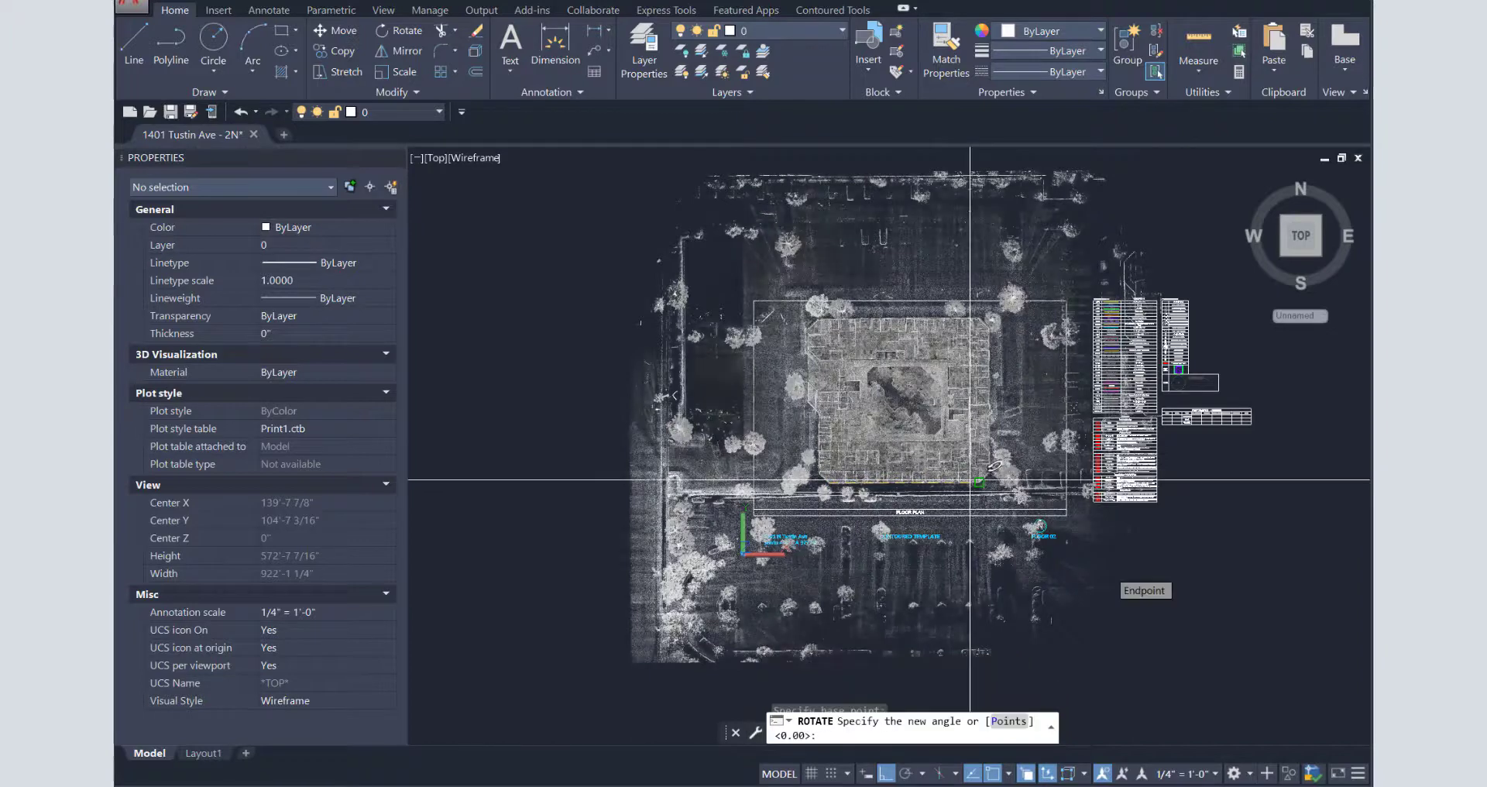
{"action": "left_click", "coordinate": [1186, 600]}
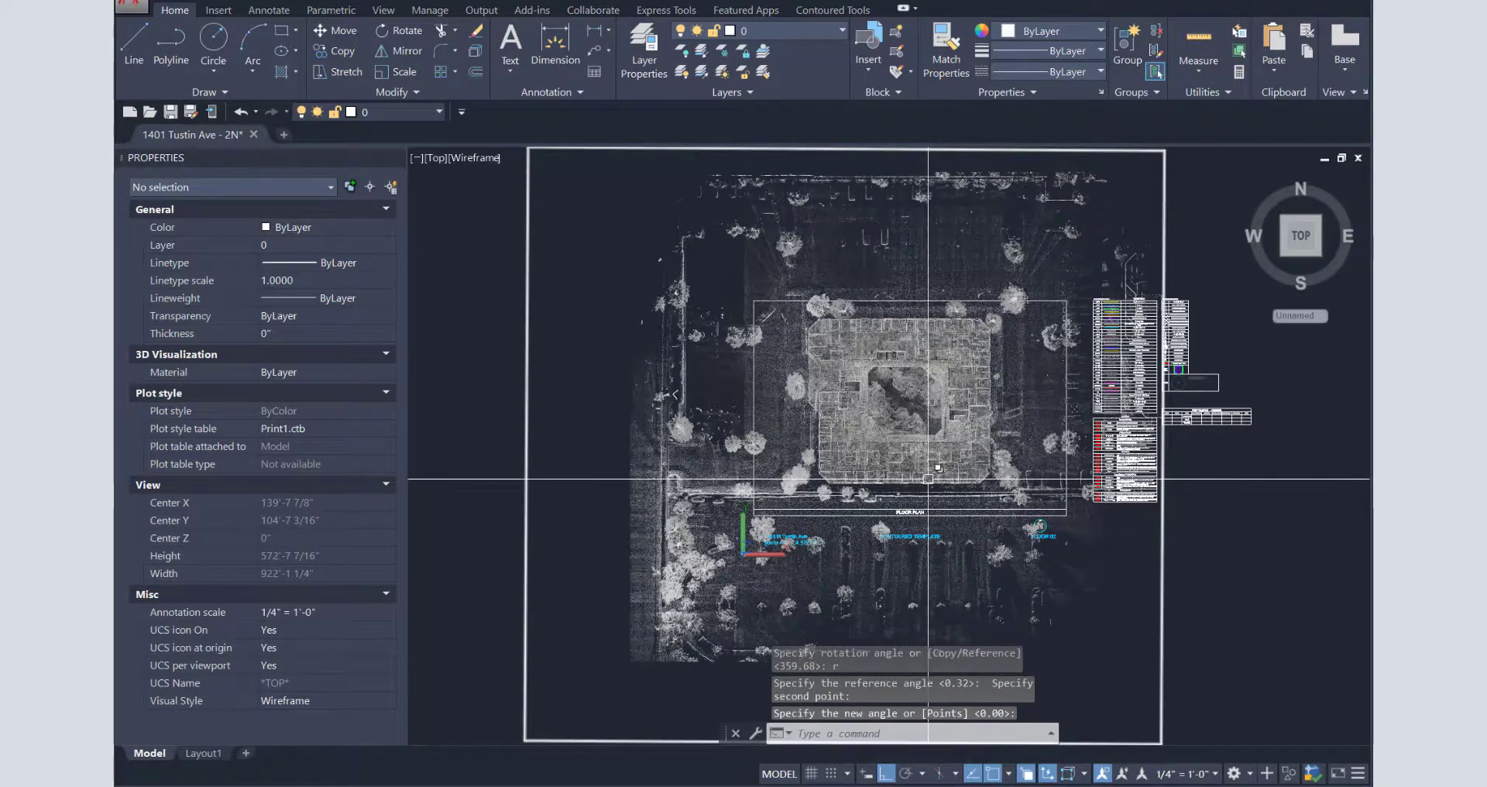
- Delete the reference line and save the drawing
{"action": "left_click", "coordinate": [928, 481]}
{"action": "left_click", "coordinate": [1003, 557]}
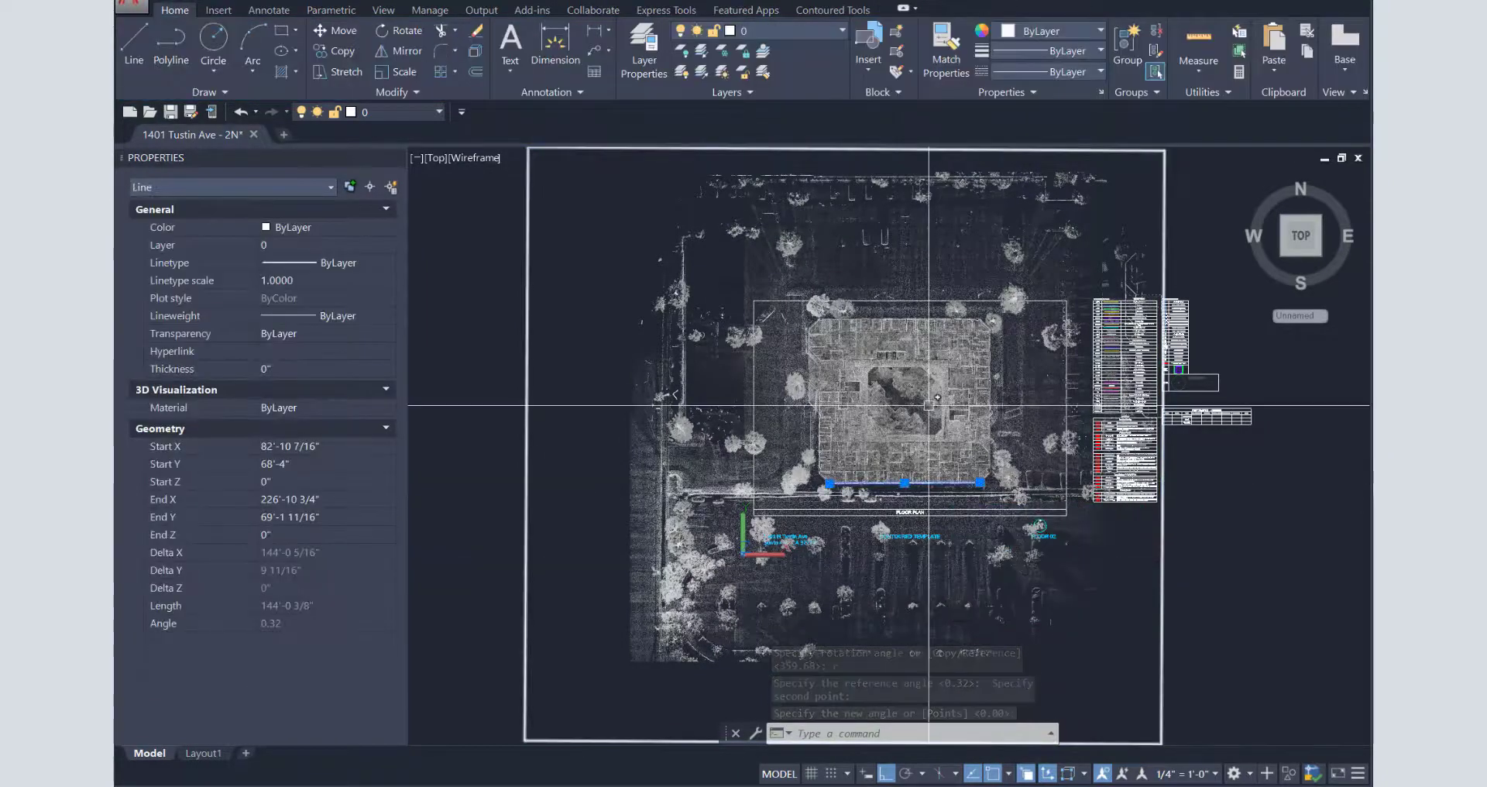
{"action": "key", "text": "Delete"}
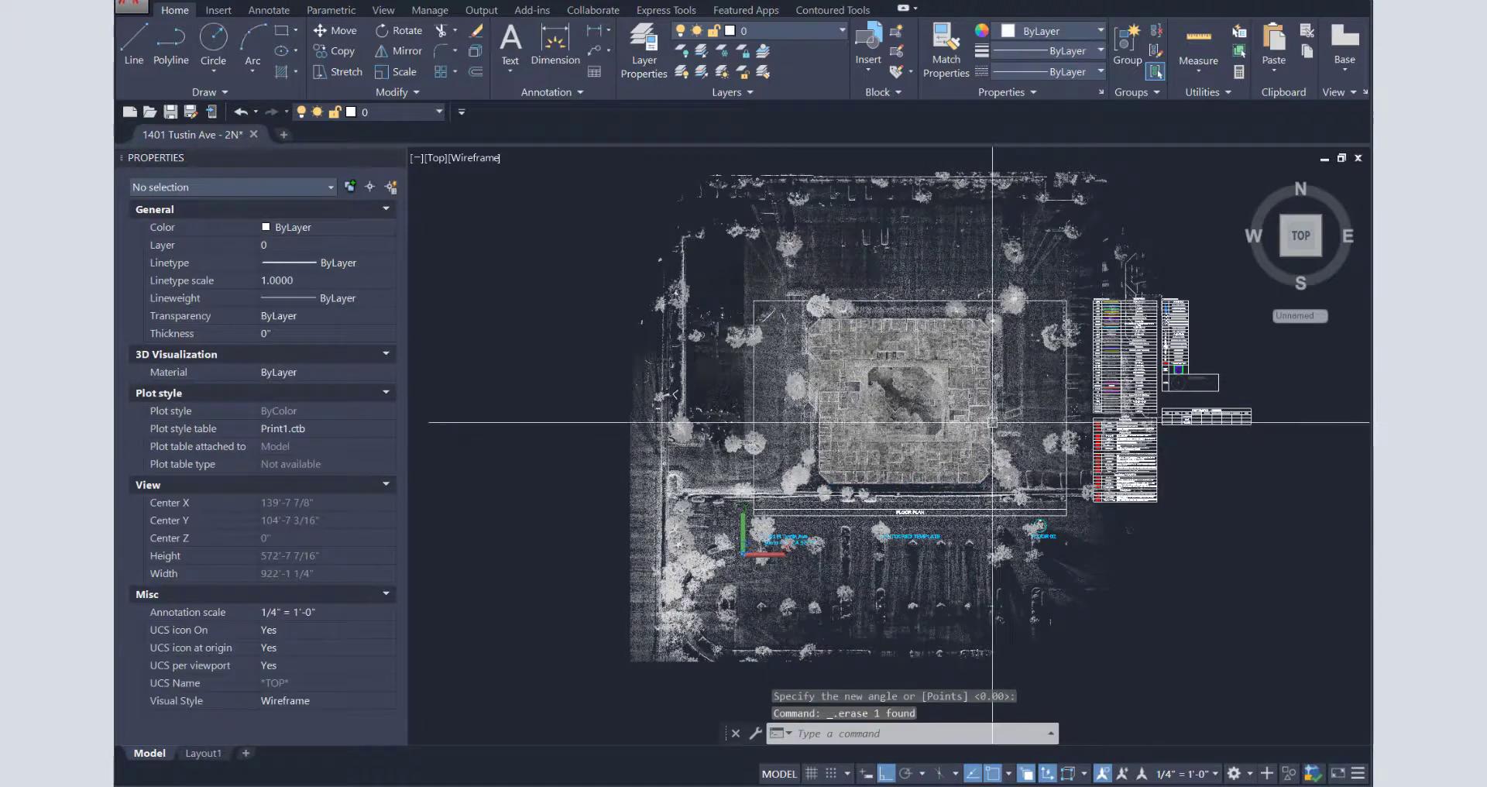
{"action": "key", "text": "ctrl+s"}
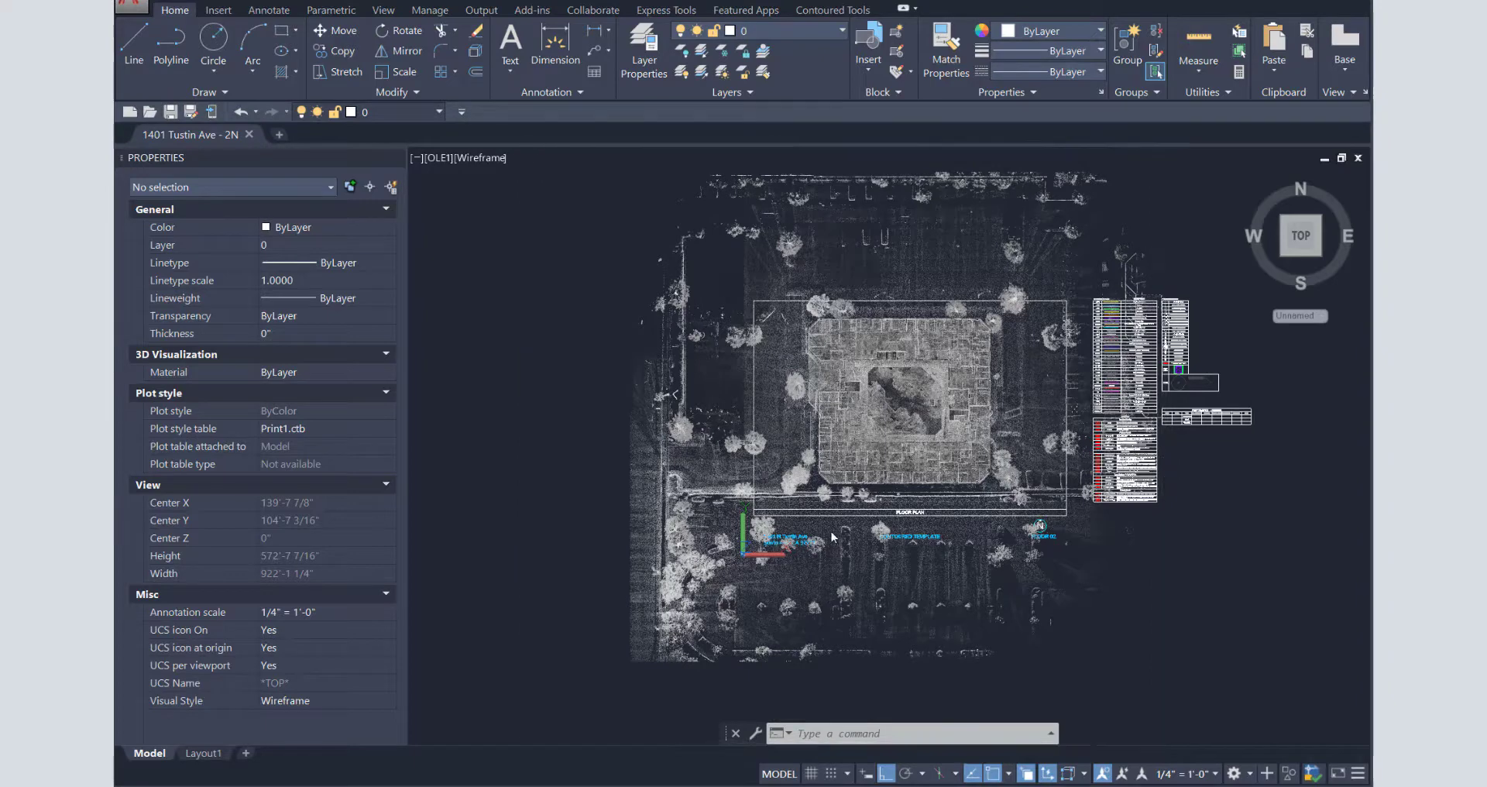
- Zoom in on the building's upper wall near the chamfered corner
{"action": "type", "text": "z"}
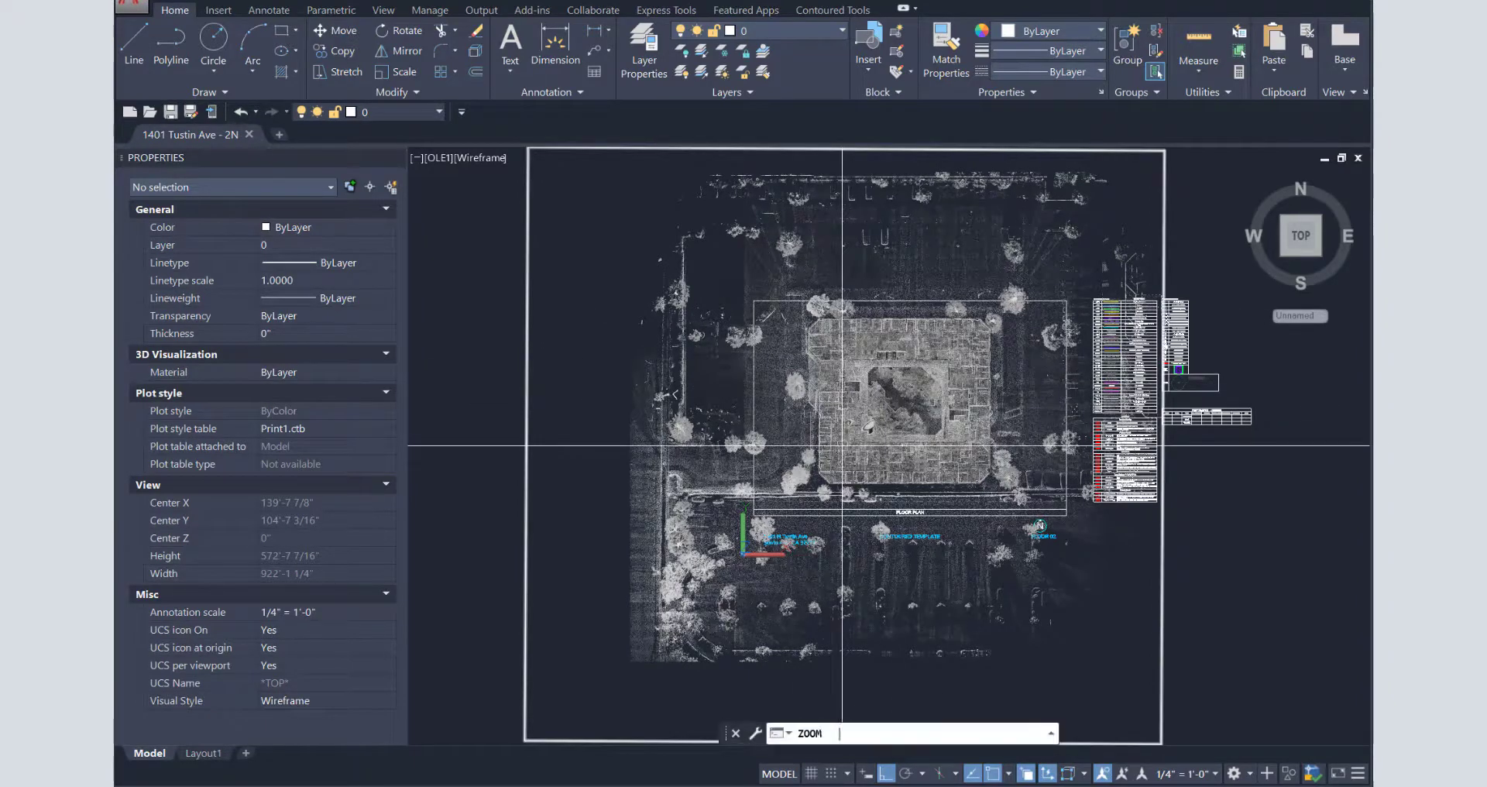
{"action": "key", "text": "Return"}
{"action": "type", "text": "w"}
{"action": "key", "text": "Return"}
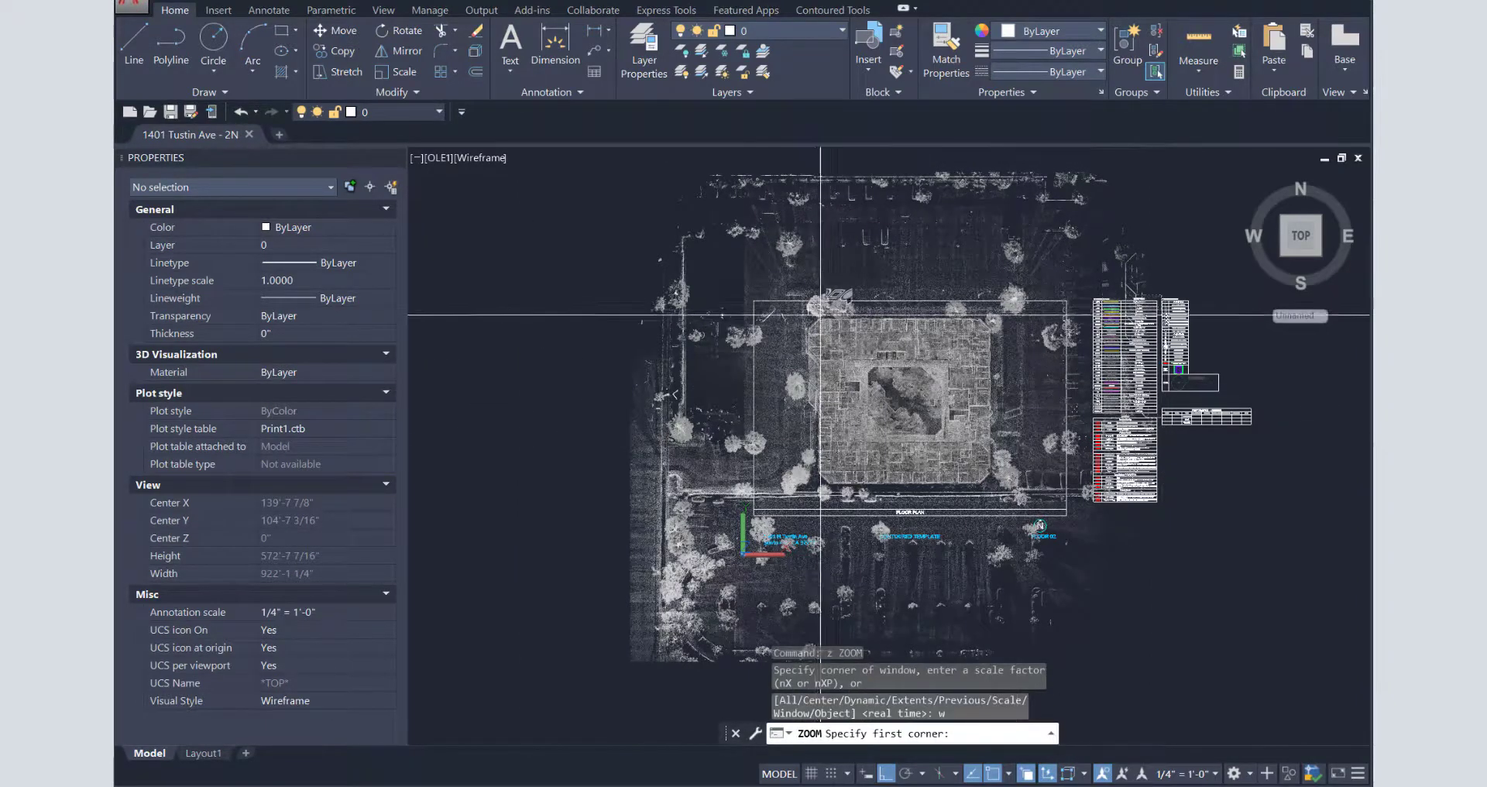
{"action": "left_click", "coordinate": [815, 310]}
{"action": "left_click", "coordinate": [840, 305]}
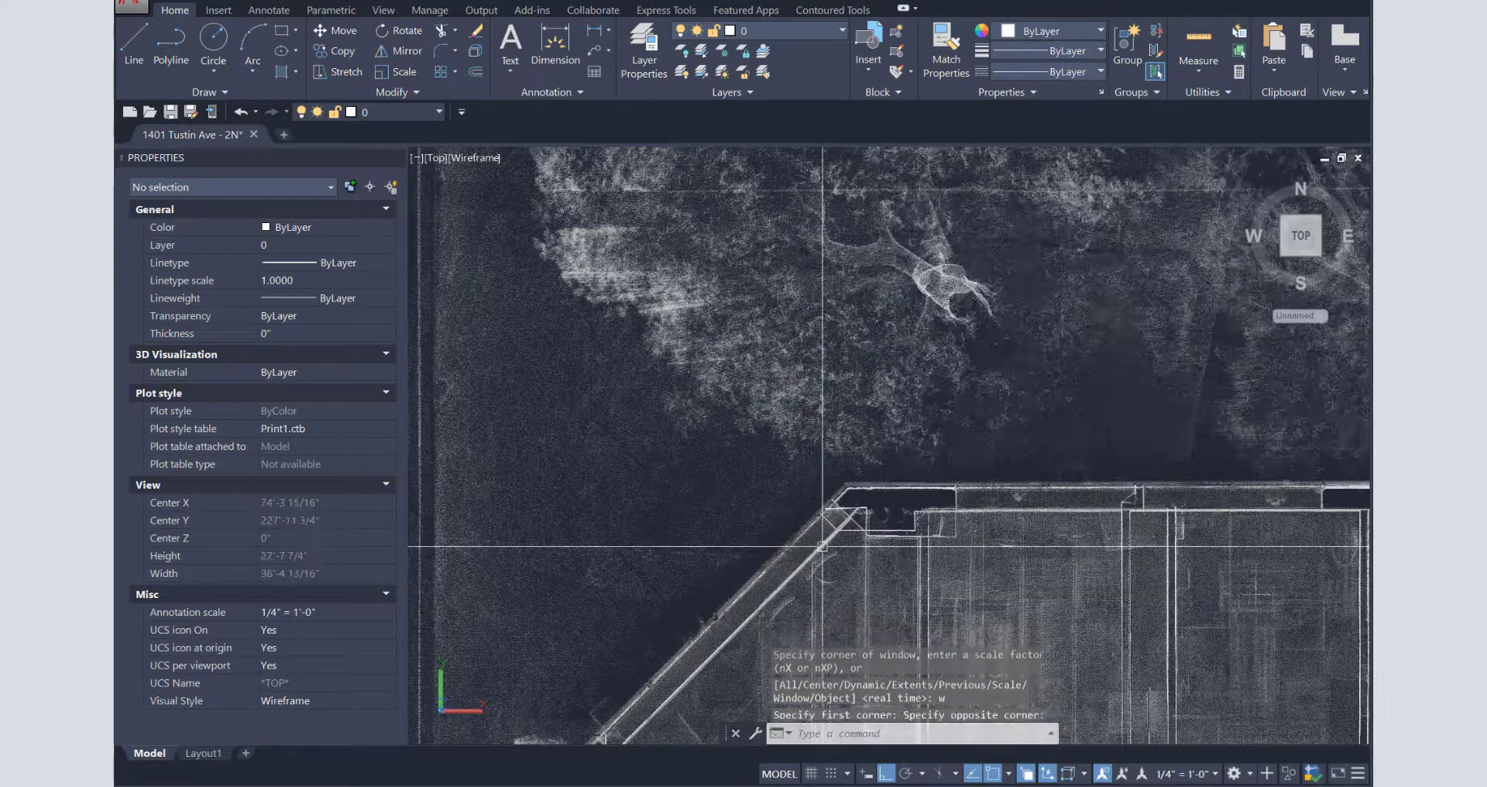
{"action": "scroll", "coordinate": [843, 491], "scroll_direction": "up", "scroll_amount": 2}
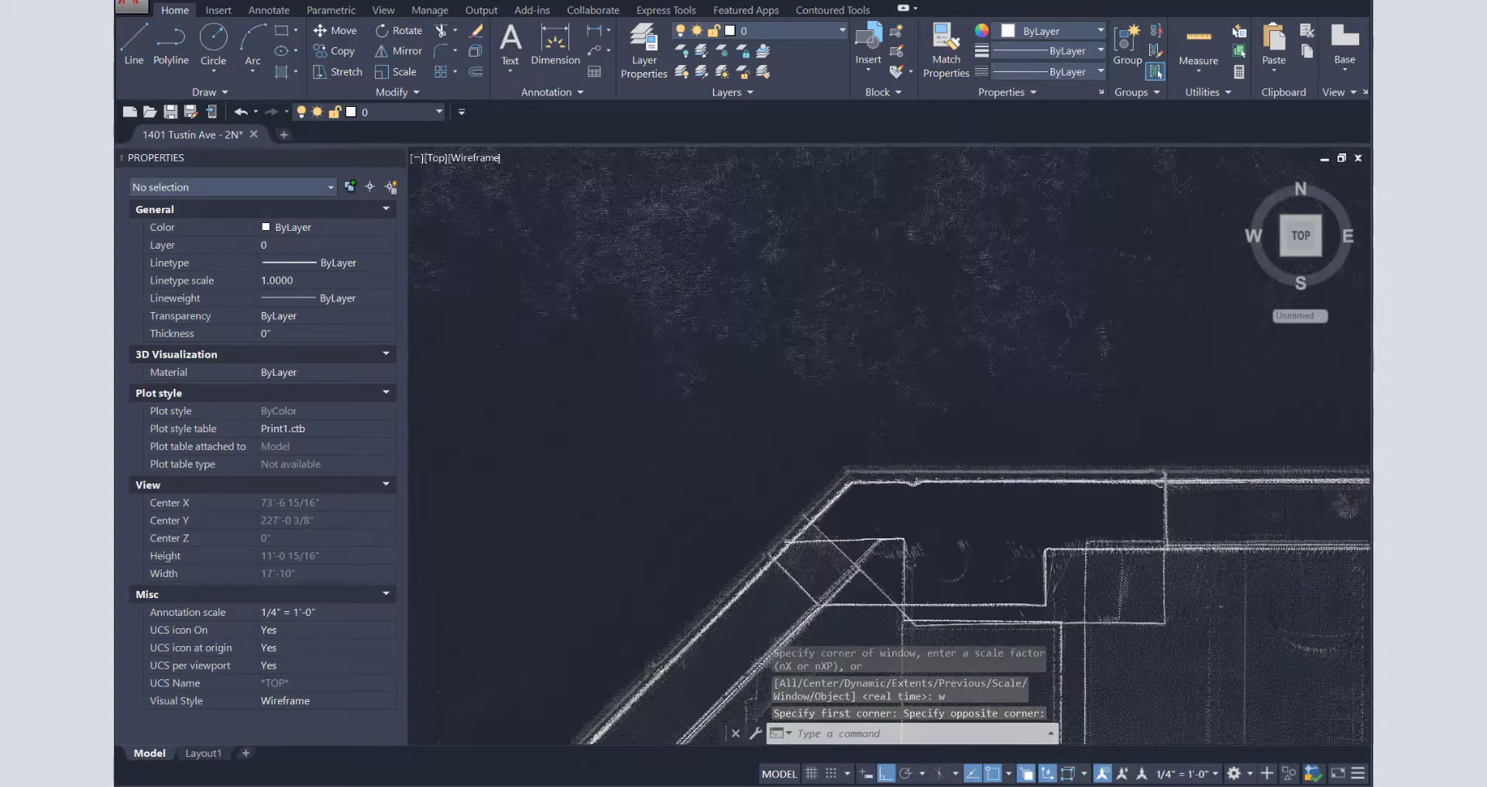
{"action": "scroll", "coordinate": [697, 481], "scroll_direction": "up", "scroll_amount": 3}
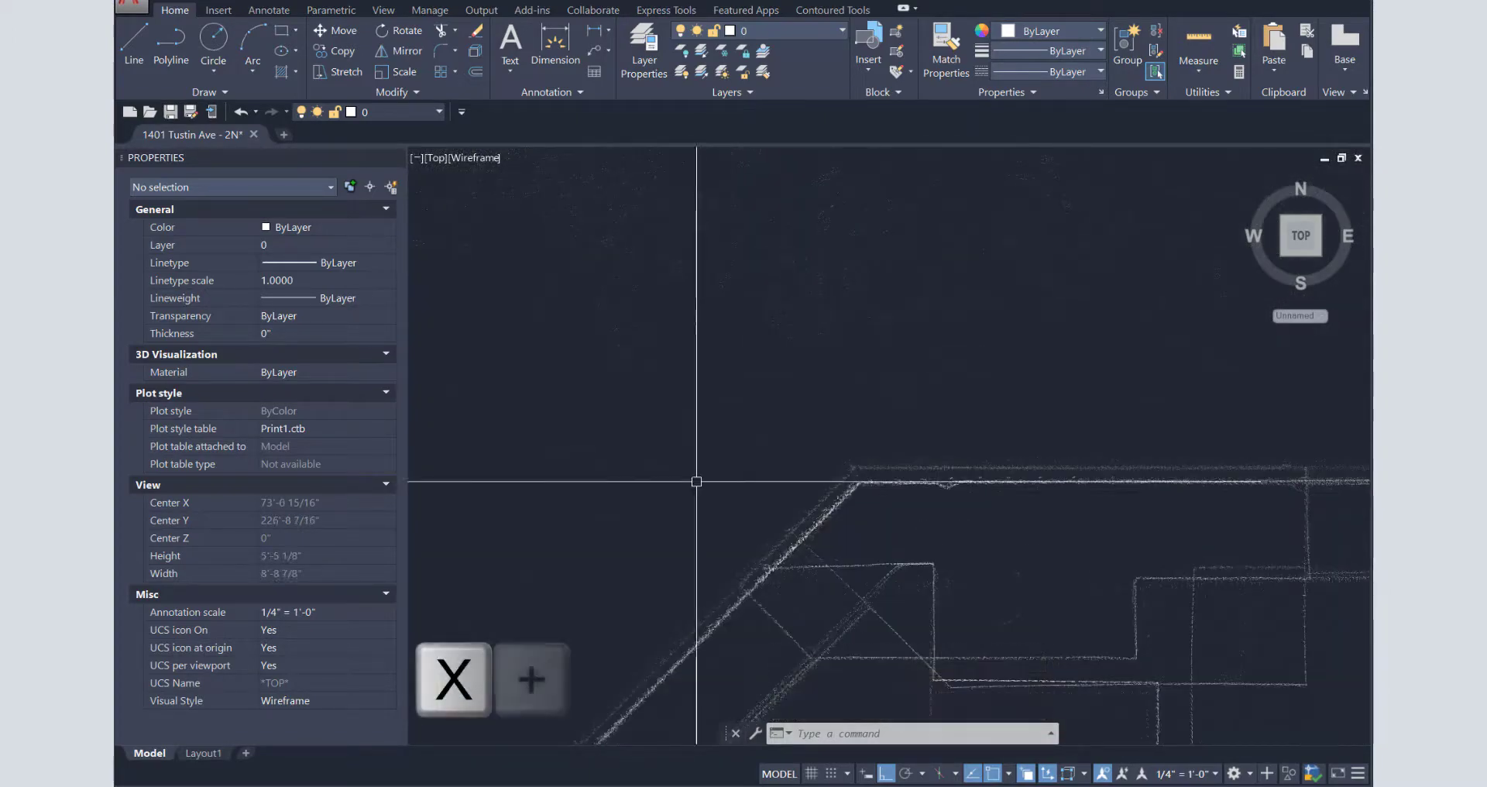
- With xx making MISC current, draw a horizontal construction line along the upper wall, then restore layer 0
{"action": "type", "text": "xx"}
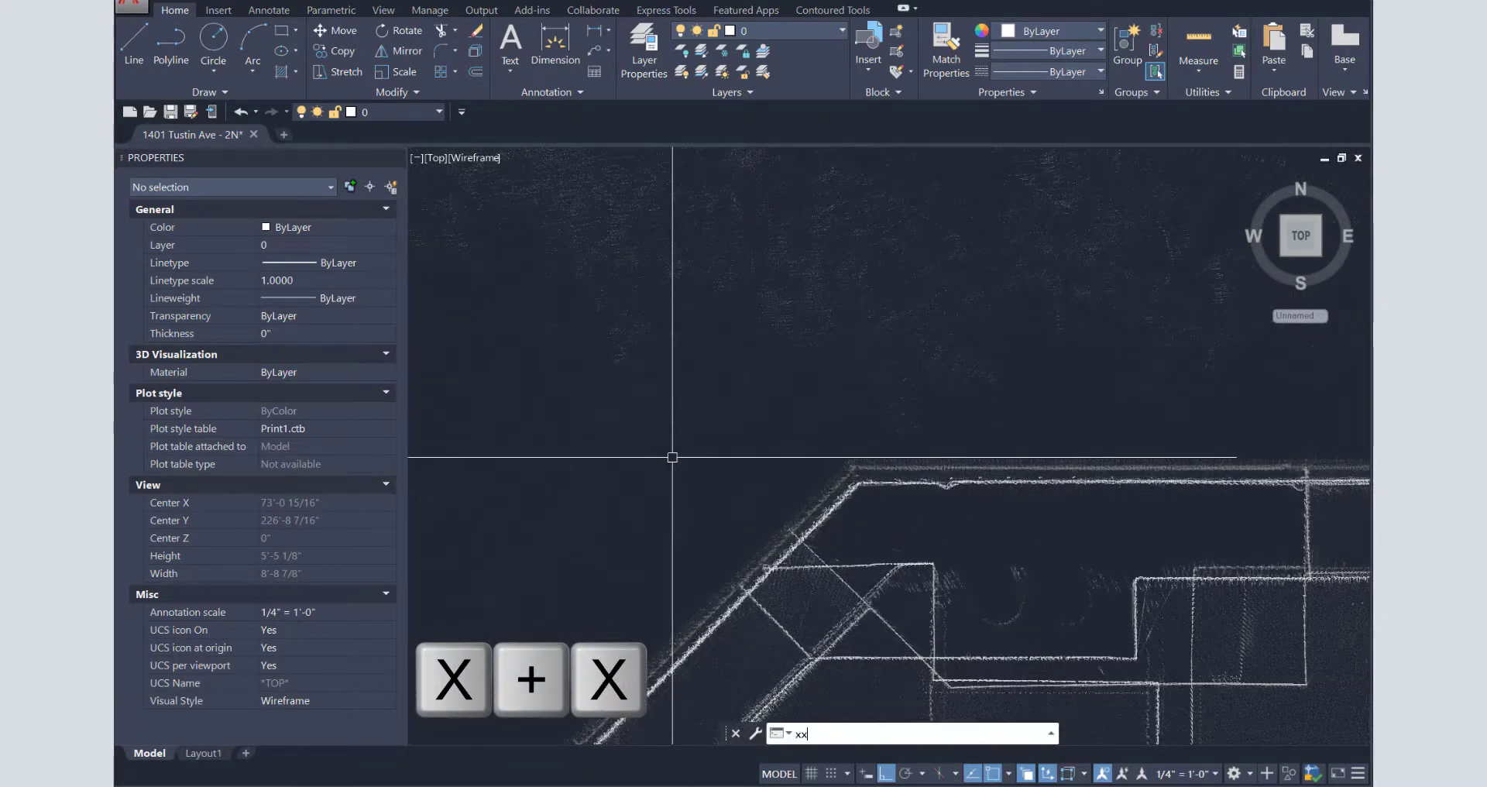
{"action": "key", "text": "Return"}
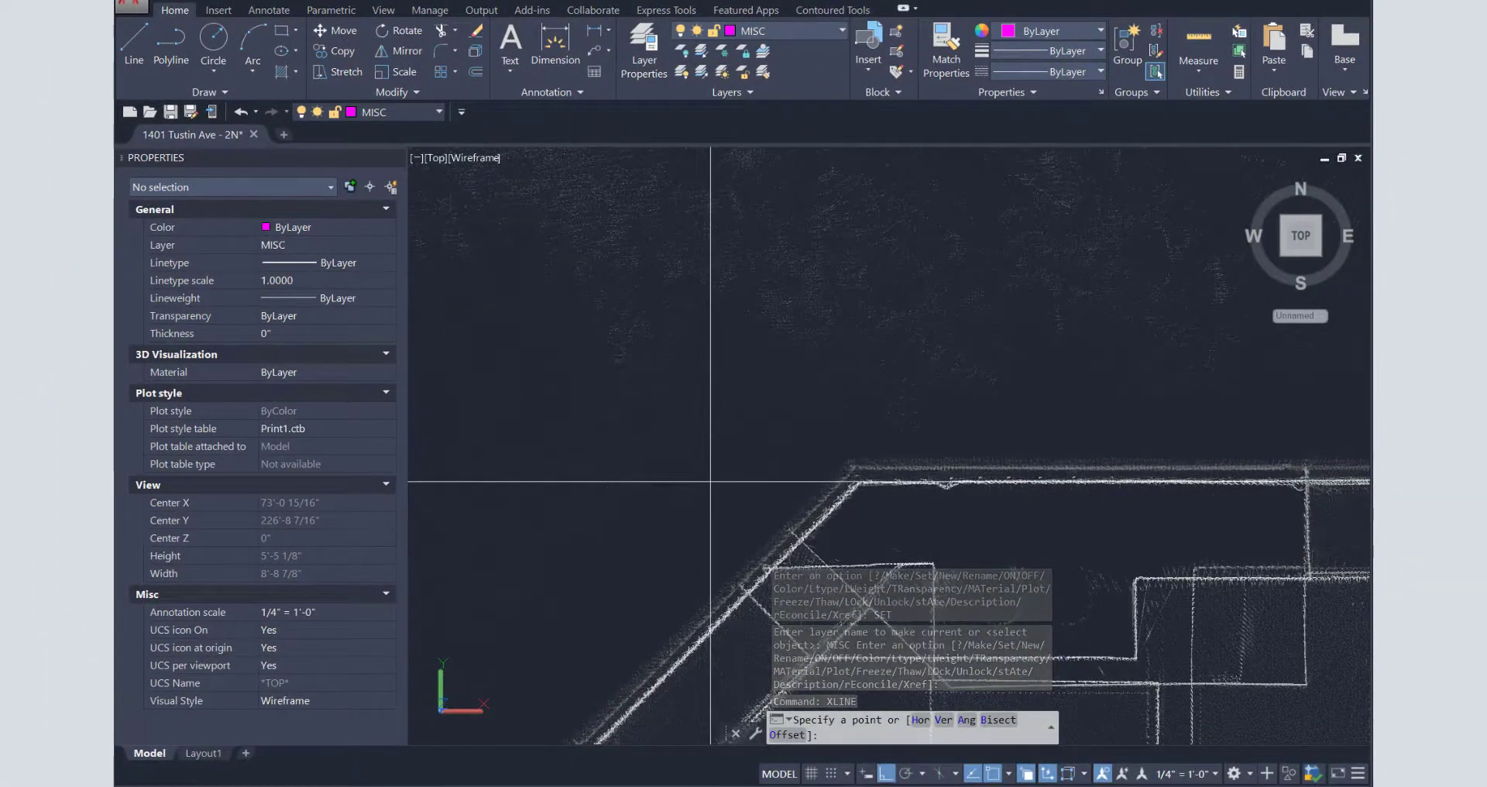
{"action": "left_click", "coordinate": [709, 480]}
{"action": "left_click", "coordinate": [848, 438]}
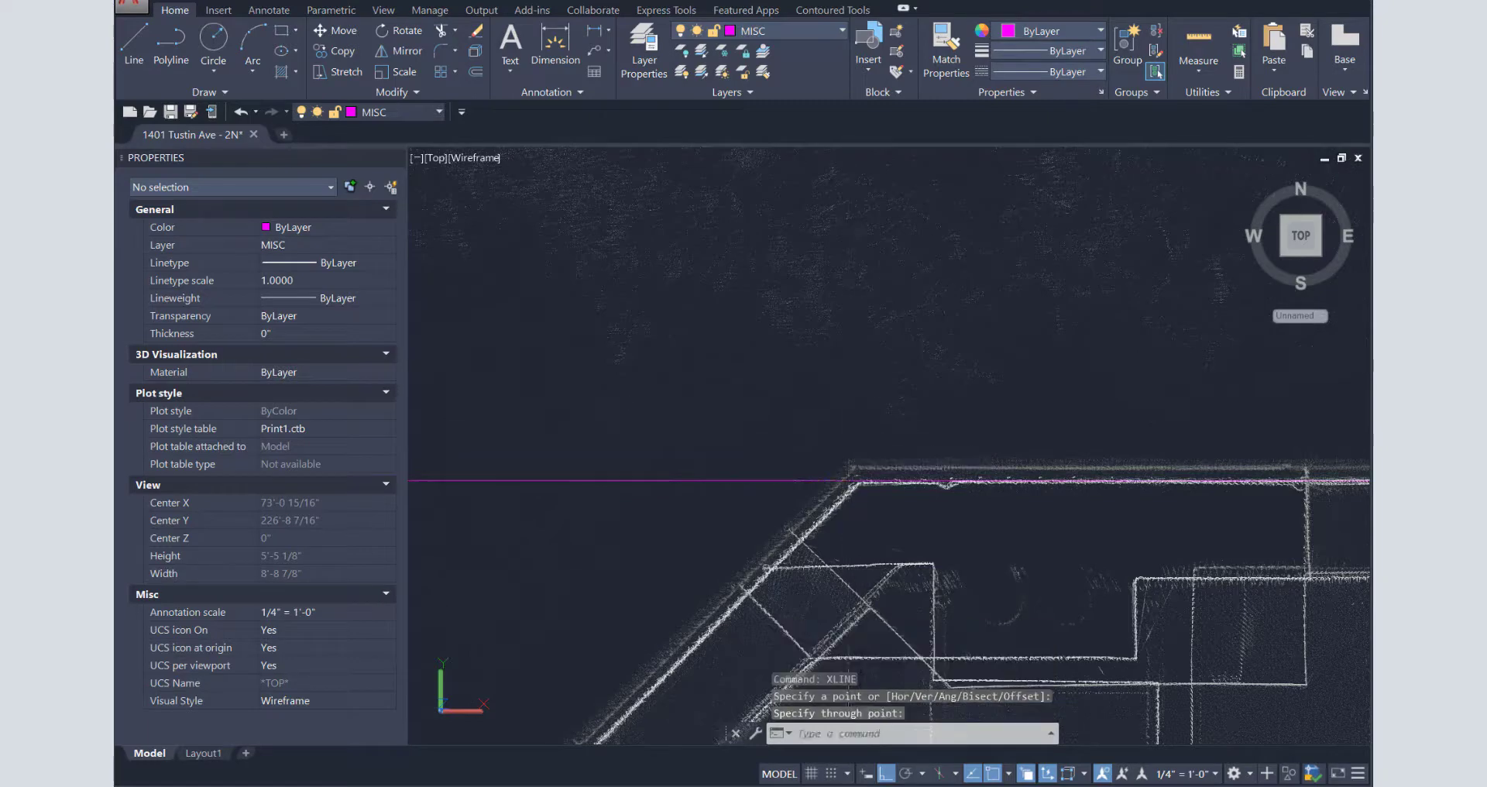
{"action": "key", "text": "Return"}
{"action": "scroll", "coordinate": [888, 443], "scroll_direction": "down", "scroll_amount": 6}
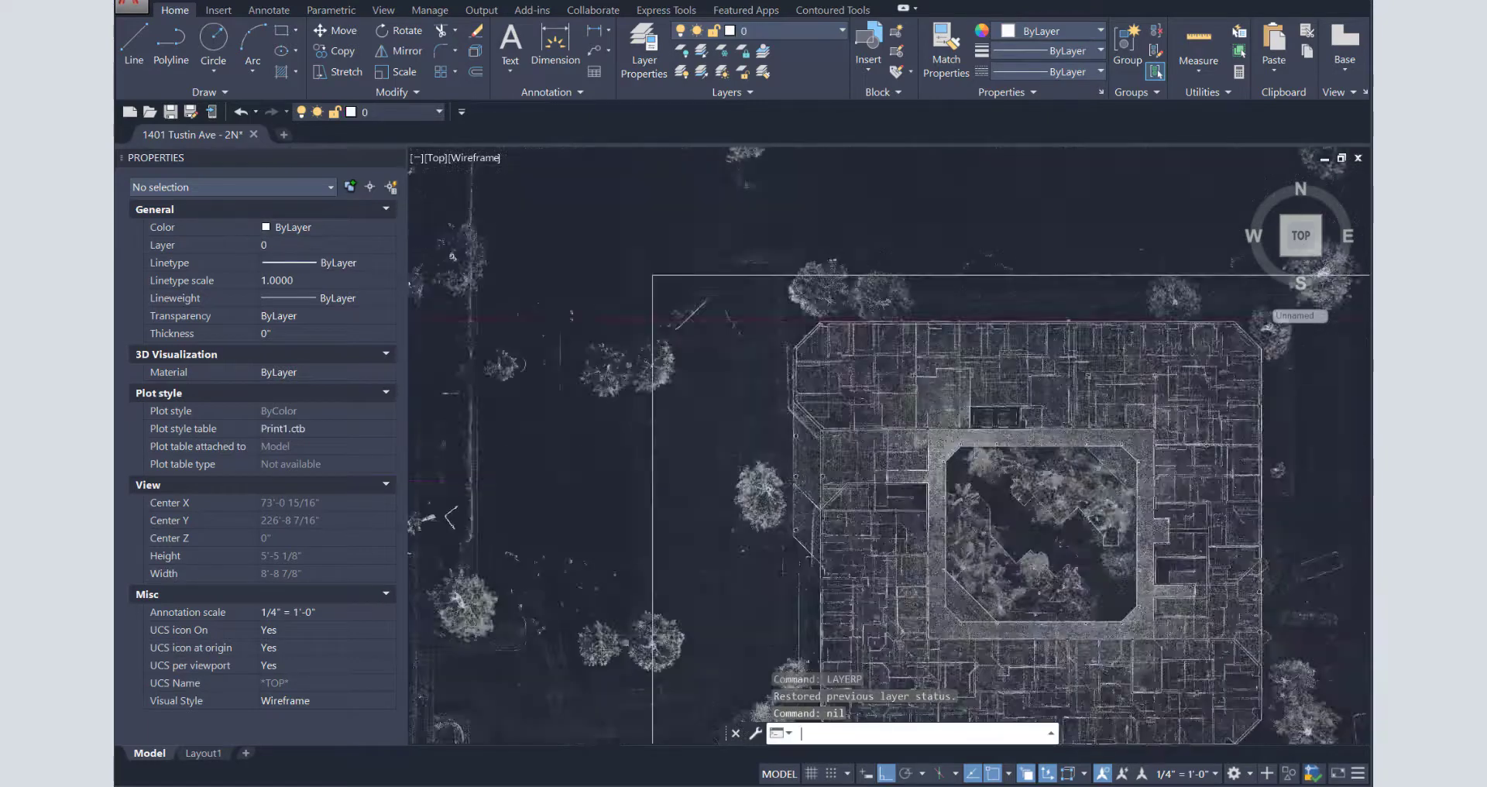
- Zoom out to the whole site, inspect the building's upper-right corner, then zoom back out
{"action": "type", "text": "z"}
{"action": "key", "text": "Return"}
{"action": "type", "text": "a"}
{"action": "key", "text": "Return"}
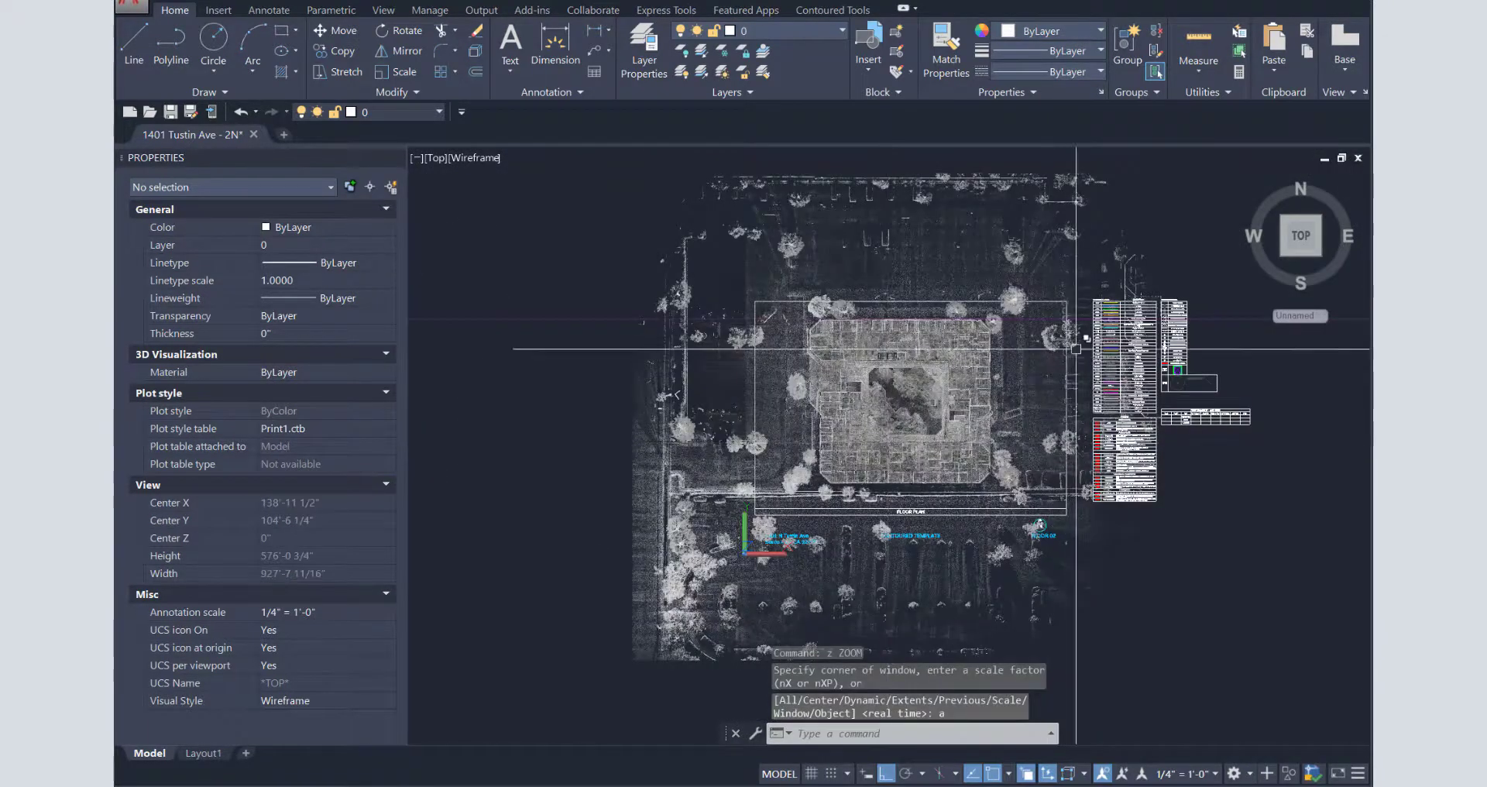
{"action": "type", "text": "z"}
{"action": "key", "text": "Return"}
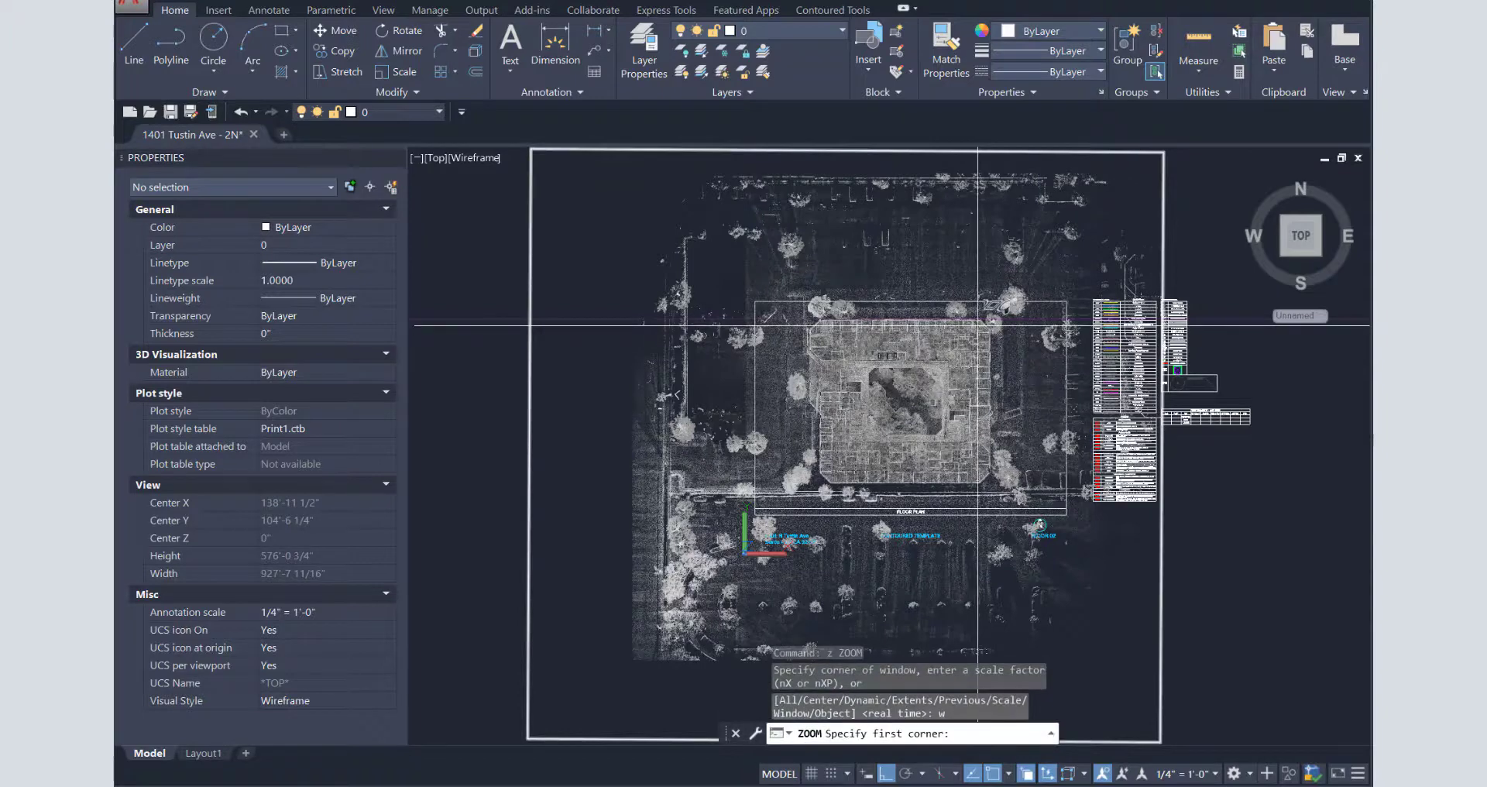
{"action": "left_click", "coordinate": [985, 325]}
{"action": "left_click", "coordinate": [976, 314]}
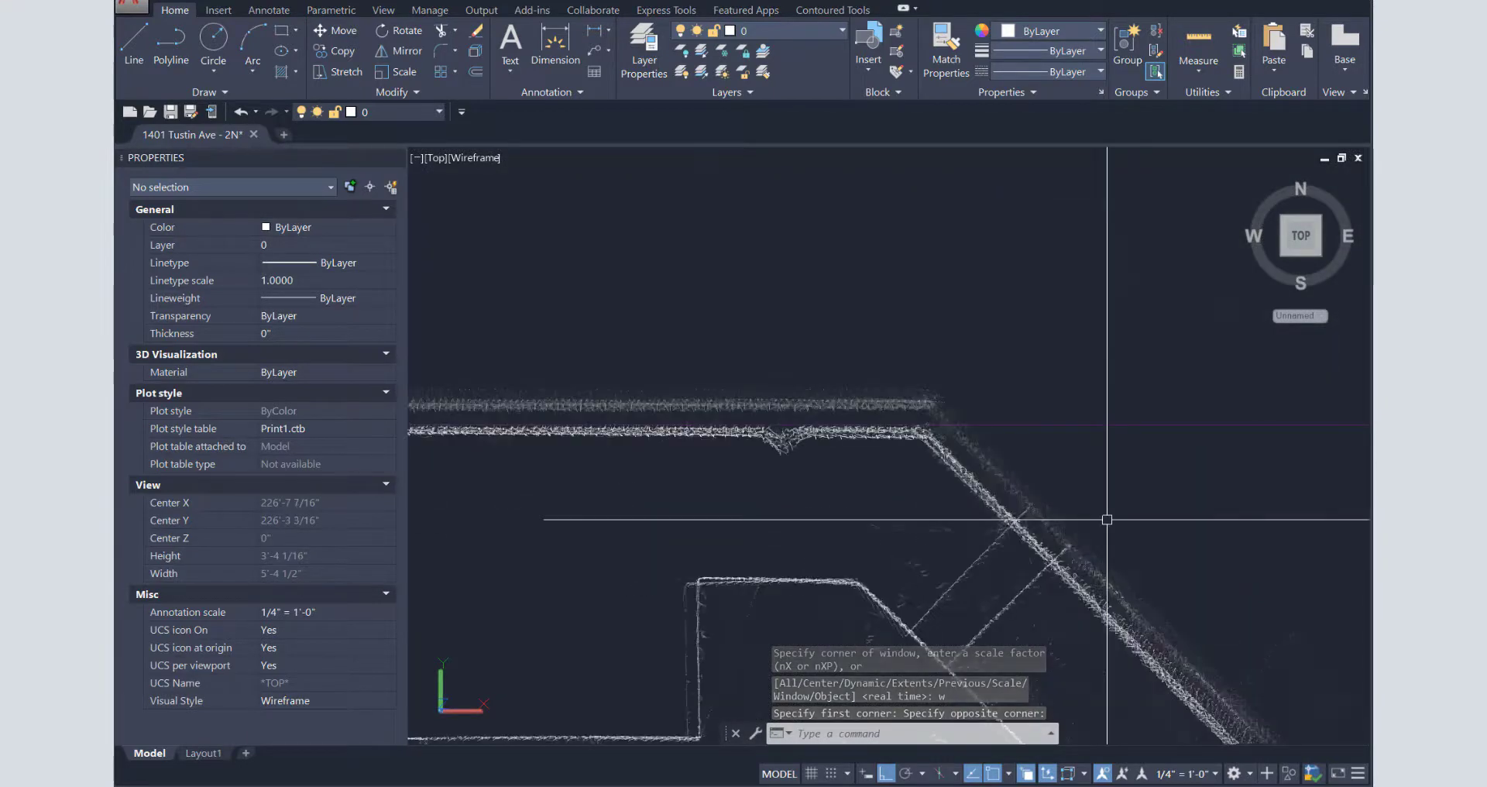
{"action": "type", "text": "z"}
{"action": "key", "text": "Return"}
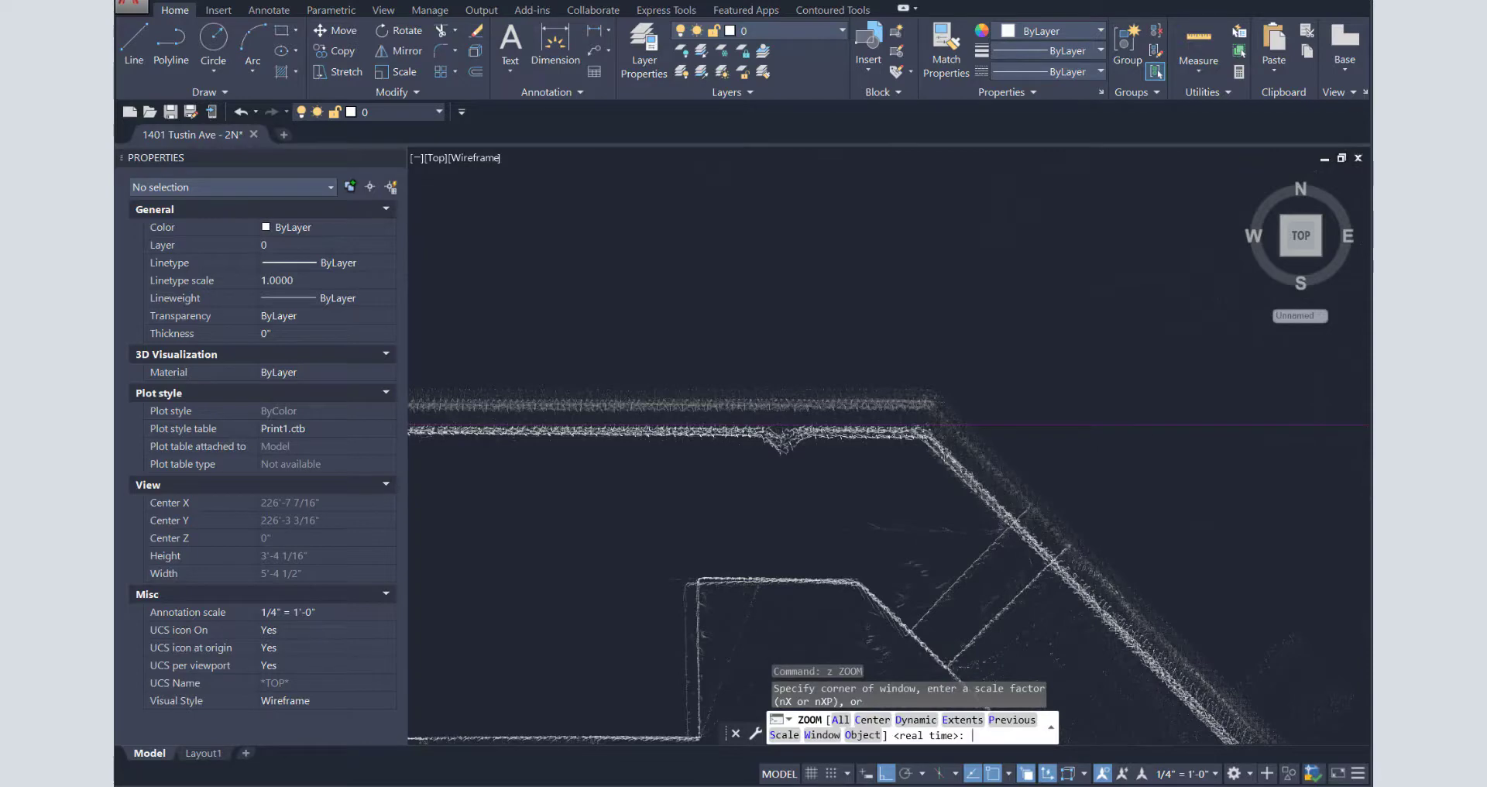
{"action": "type", "text": "a"}
{"action": "key", "text": "Return"}
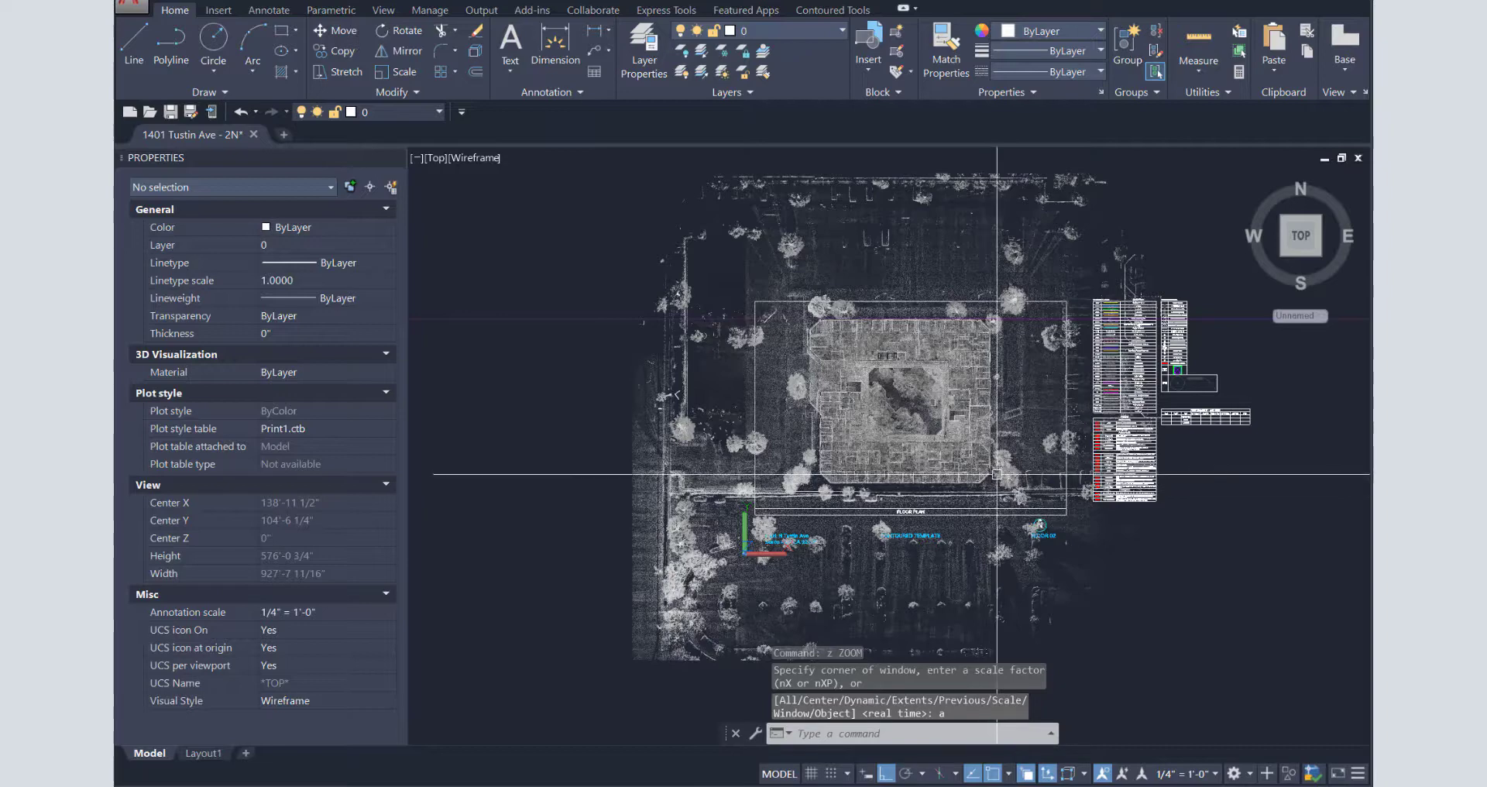
- Zoom into the lower-right corner and draw a vertical construction line along the wall edge
{"action": "type", "text": "z"}
{"action": "key", "text": "Return"}
{"action": "type", "text": "w"}
{"action": "key", "text": "Return"}
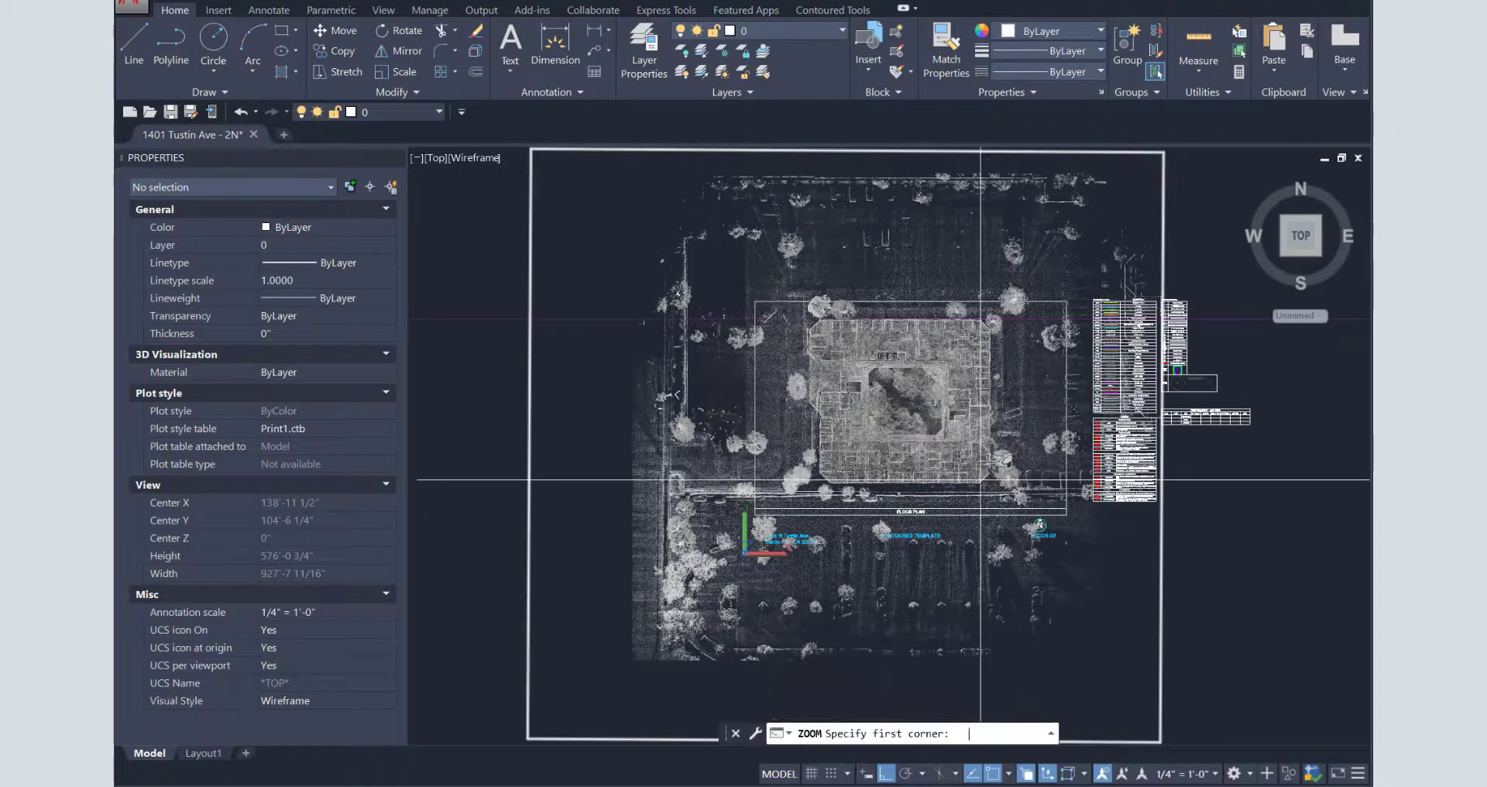
{"action": "left_click", "coordinate": [992, 475]}
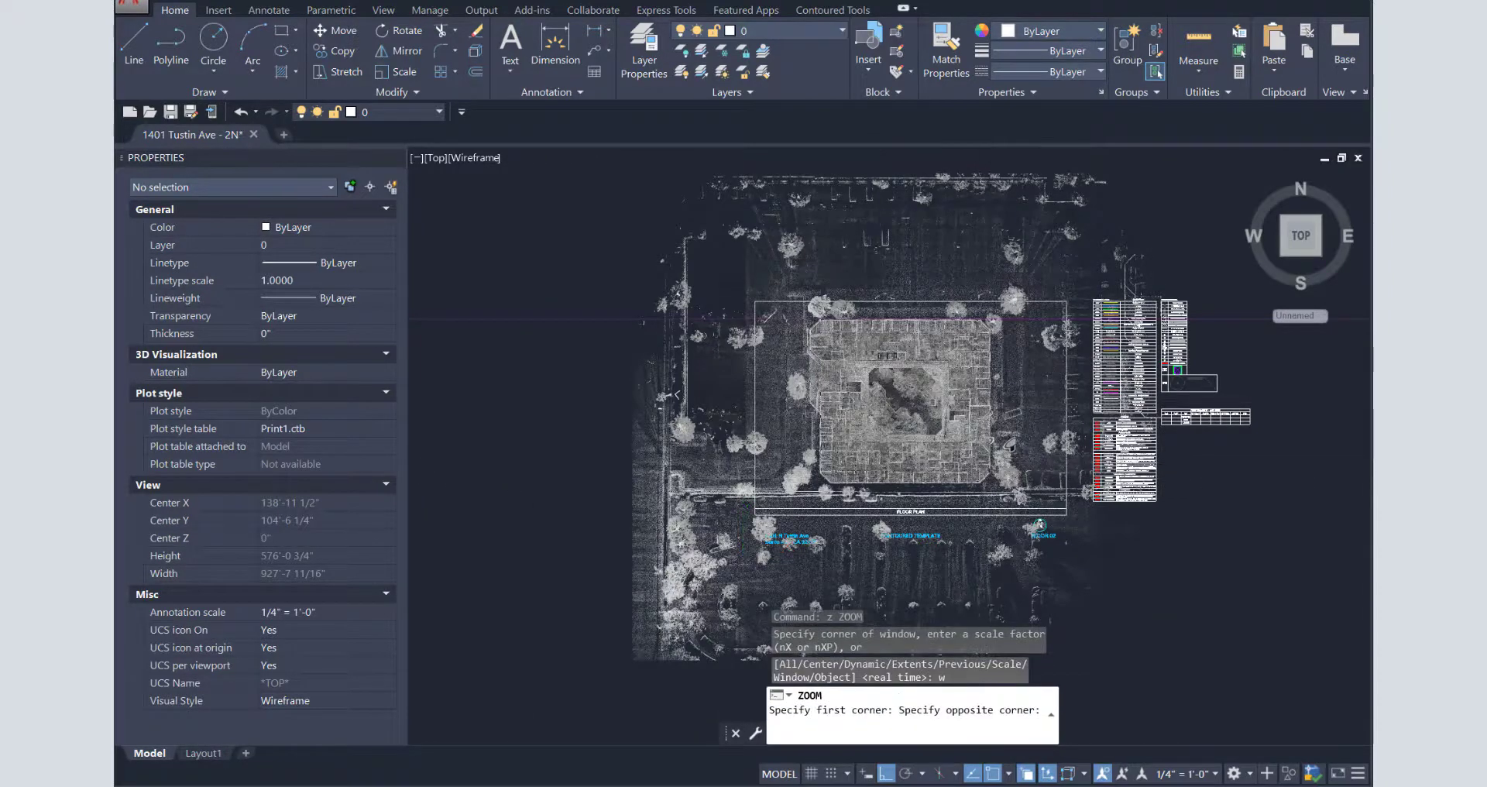
{"action": "left_click", "coordinate": [988, 467]}
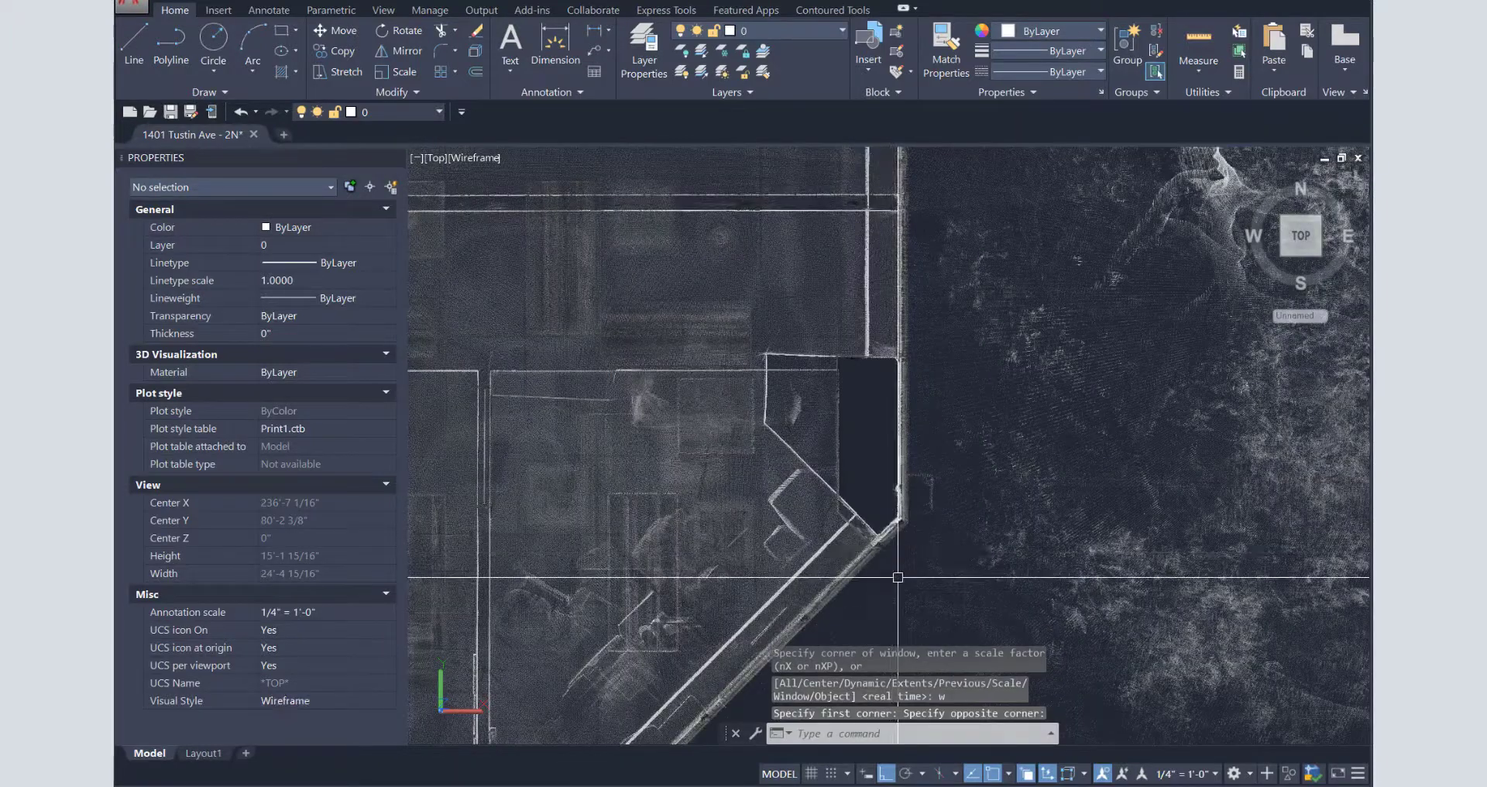
{"action": "scroll", "coordinate": [898, 518], "scroll_direction": "up", "scroll_amount": 2}
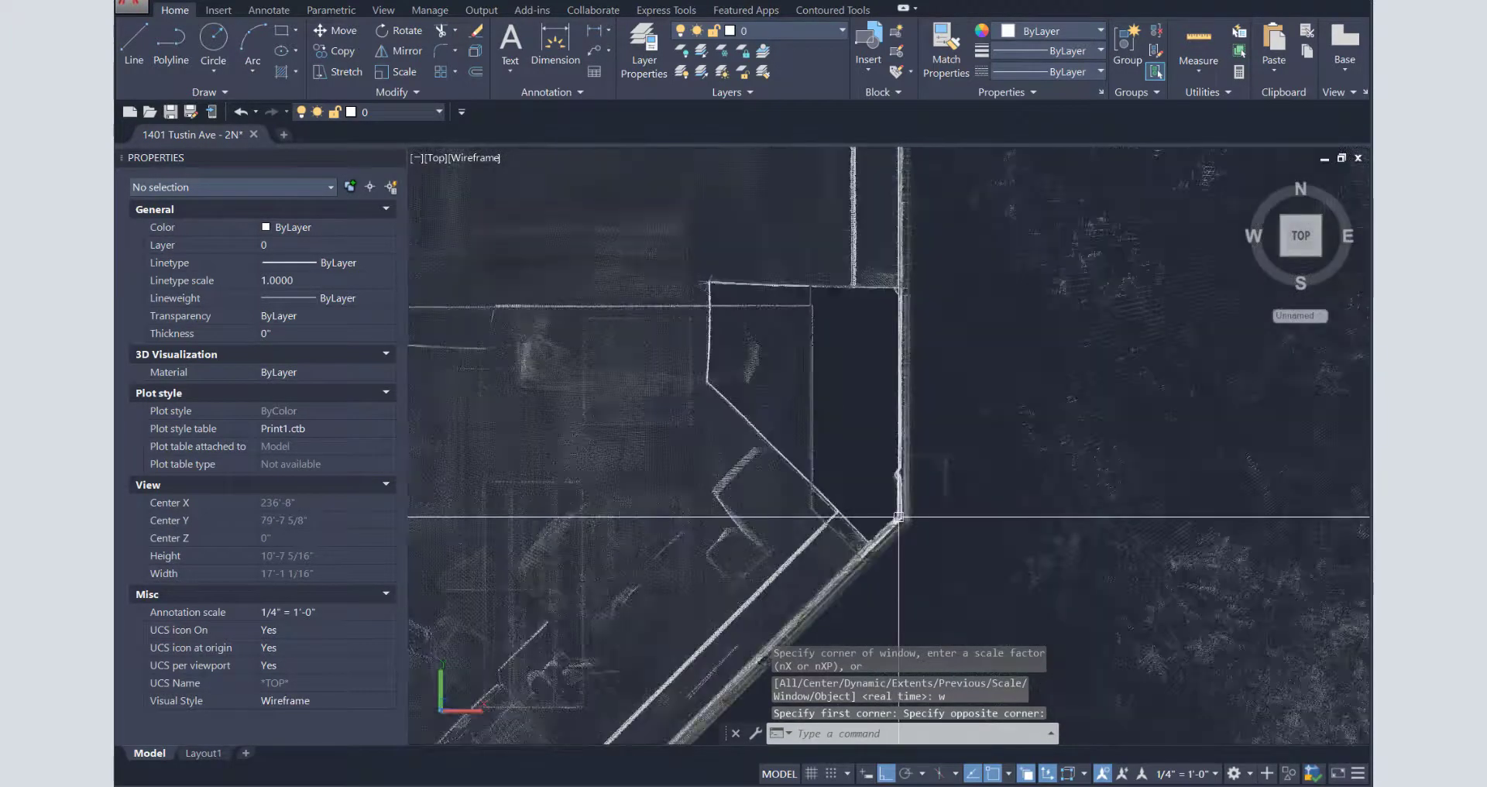
{"action": "scroll", "coordinate": [900, 557], "scroll_direction": "up", "scroll_amount": 4}
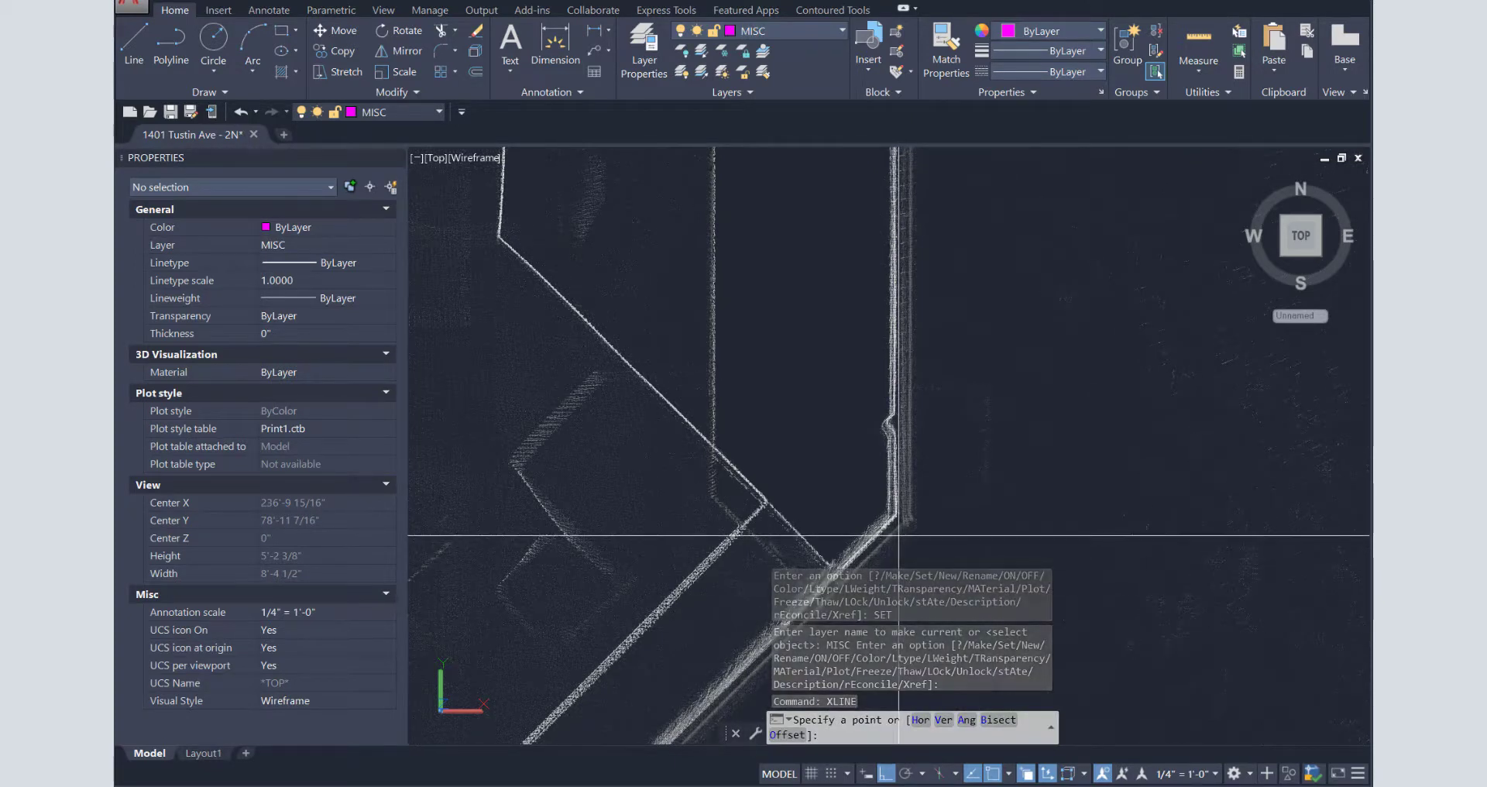
{"action": "left_click", "coordinate": [898, 534]}
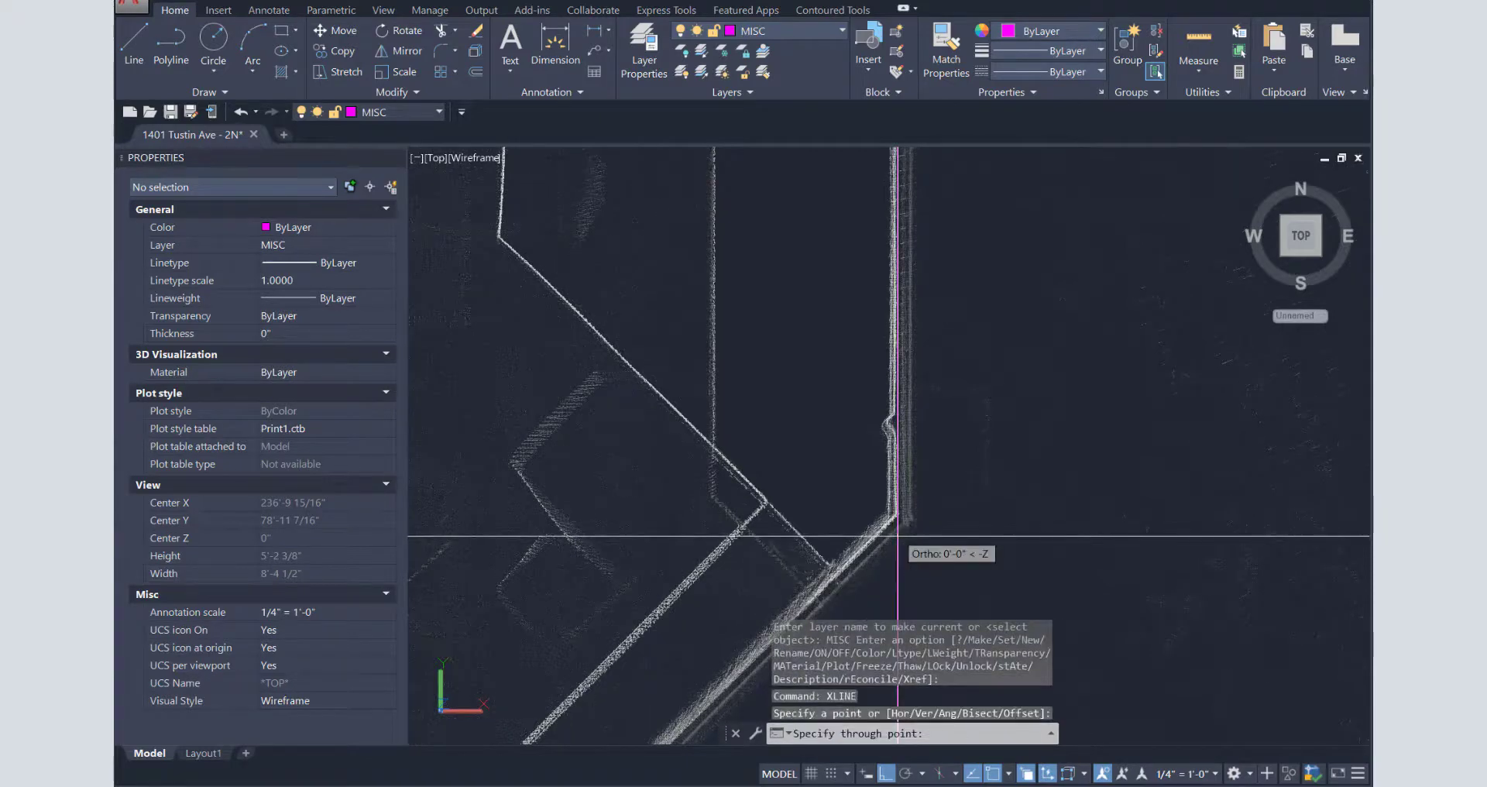
{"action": "left_click", "coordinate": [921, 579]}
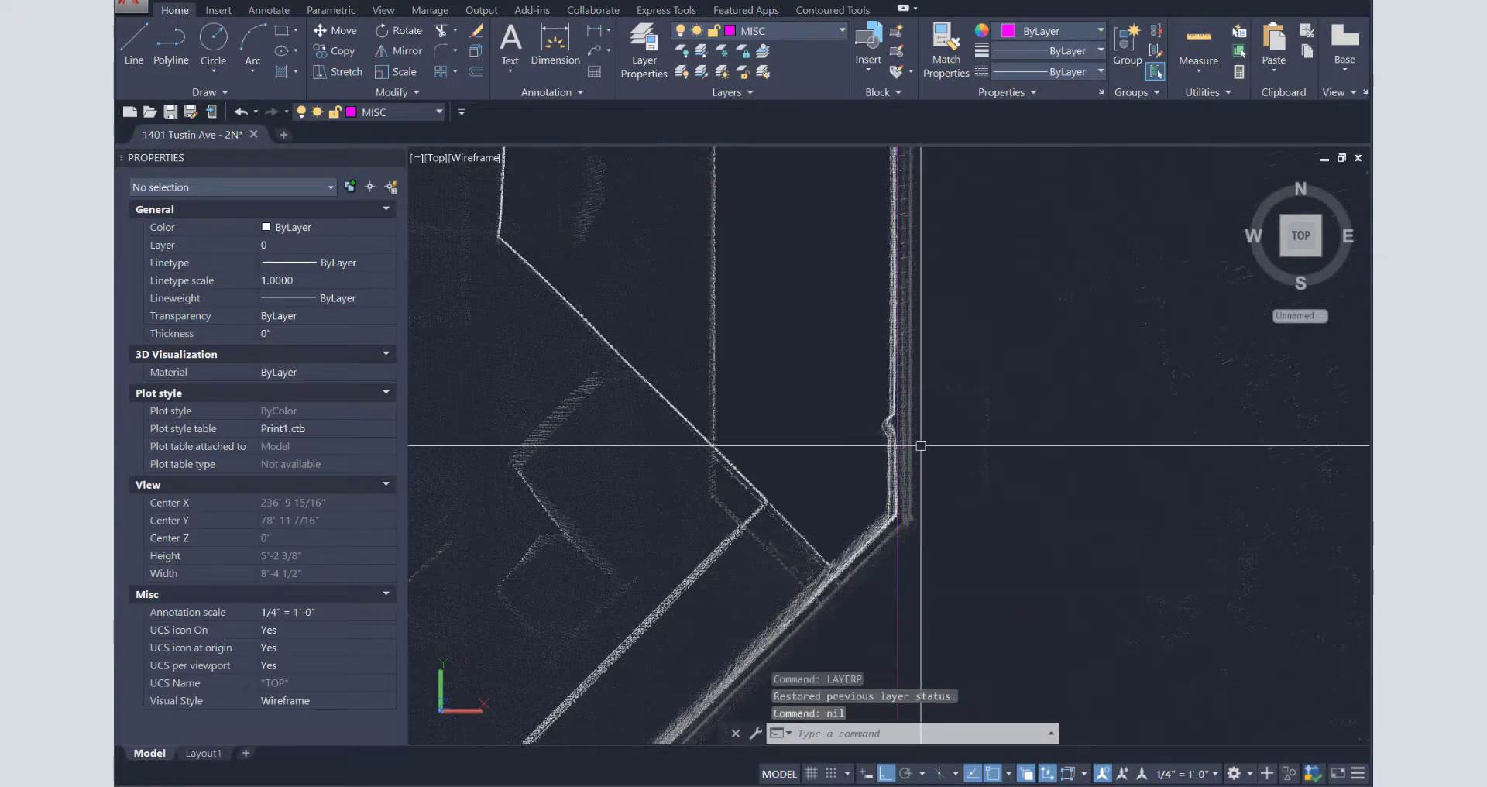
- Zoom to the whole site, then zoom in on the building's upper-right corner
{"action": "type", "text": "z"}
{"action": "key", "text": "Return"}
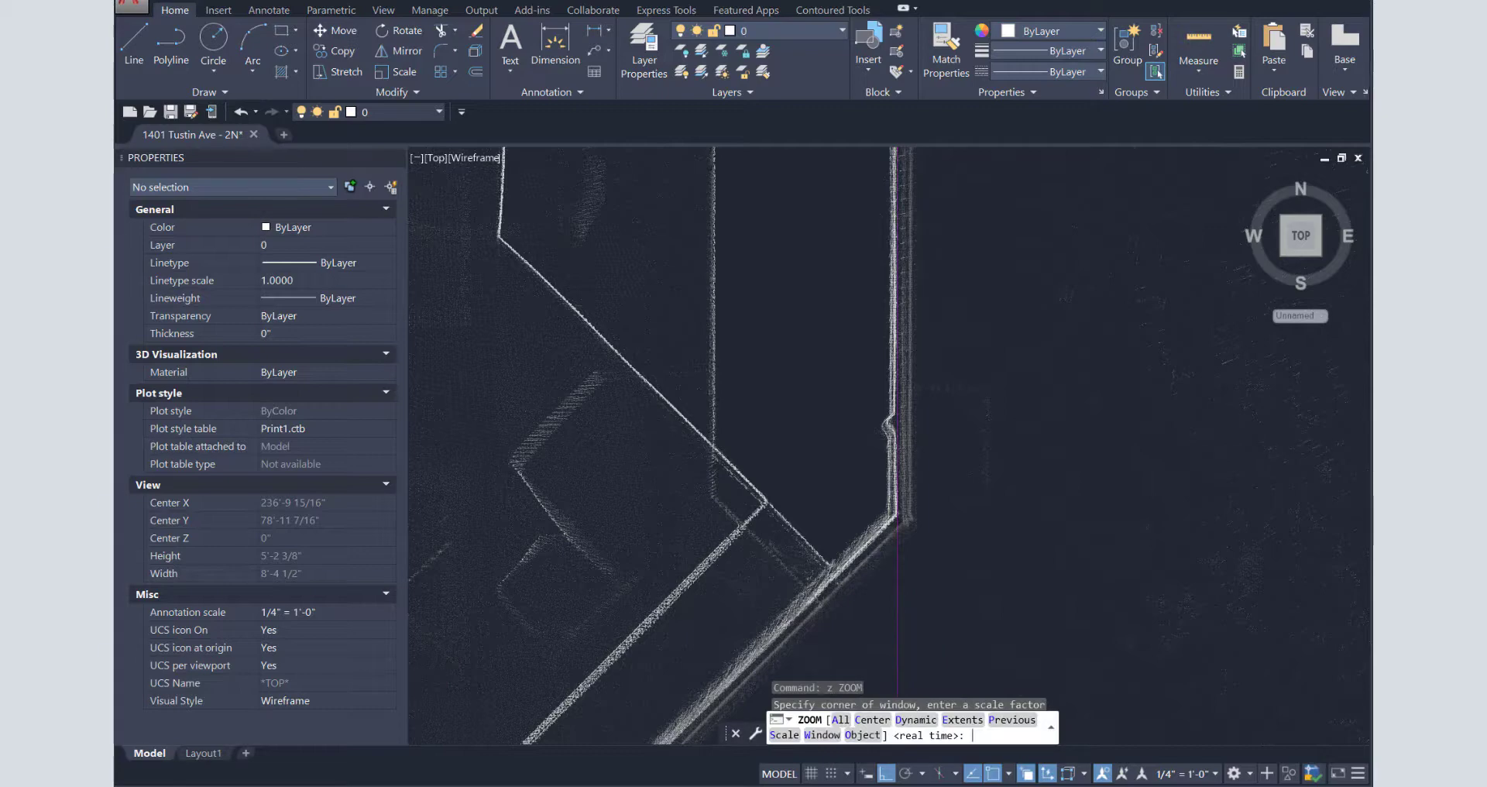
{"action": "type", "text": "a"}
{"action": "key", "text": "Return"}
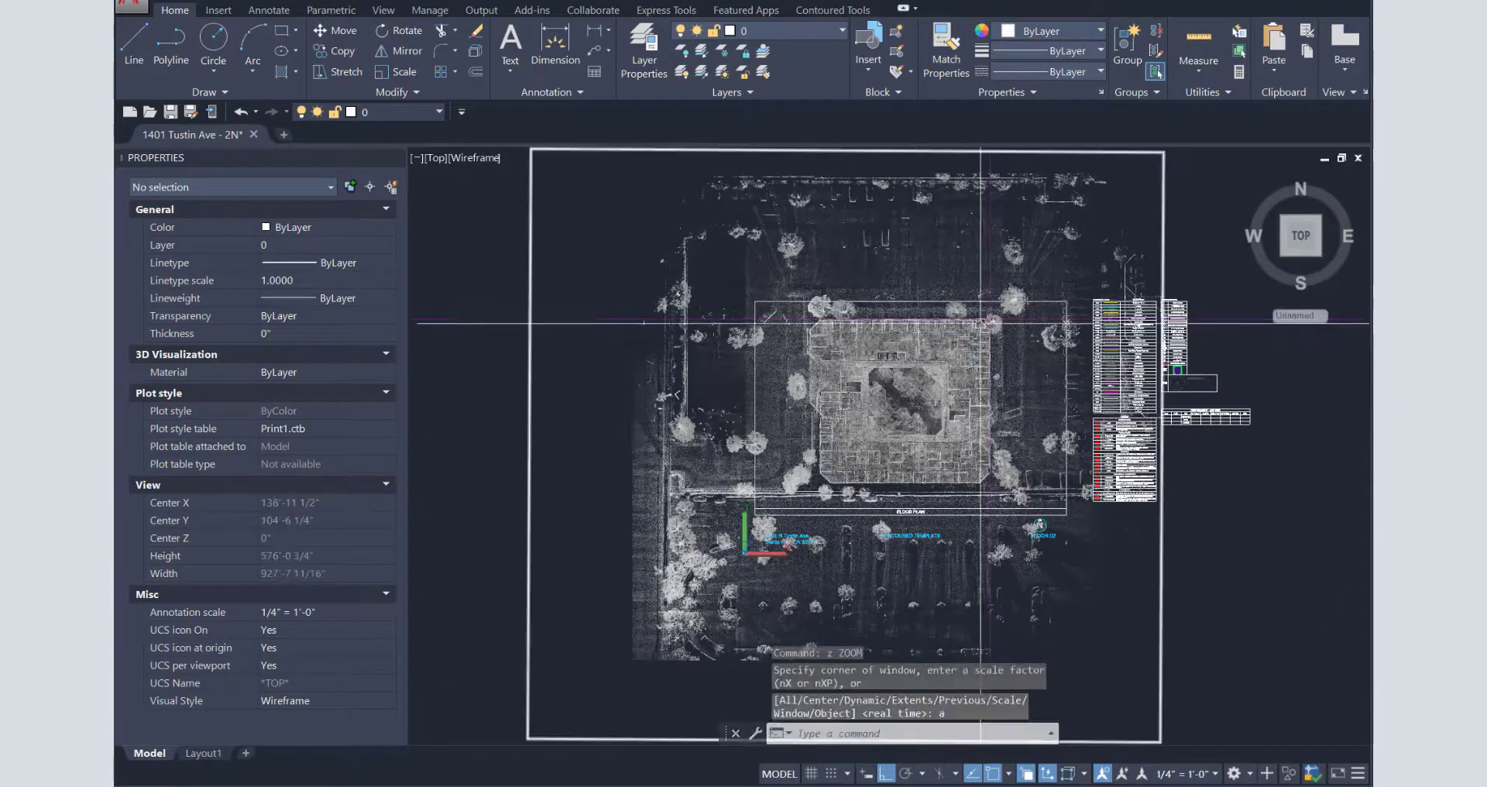
{"action": "type", "text": "z"}
{"action": "key", "text": "Return"}
{"action": "type", "text": "w"}
{"action": "key", "text": "Return"}
{"action": "left_click", "coordinate": [982, 320]}
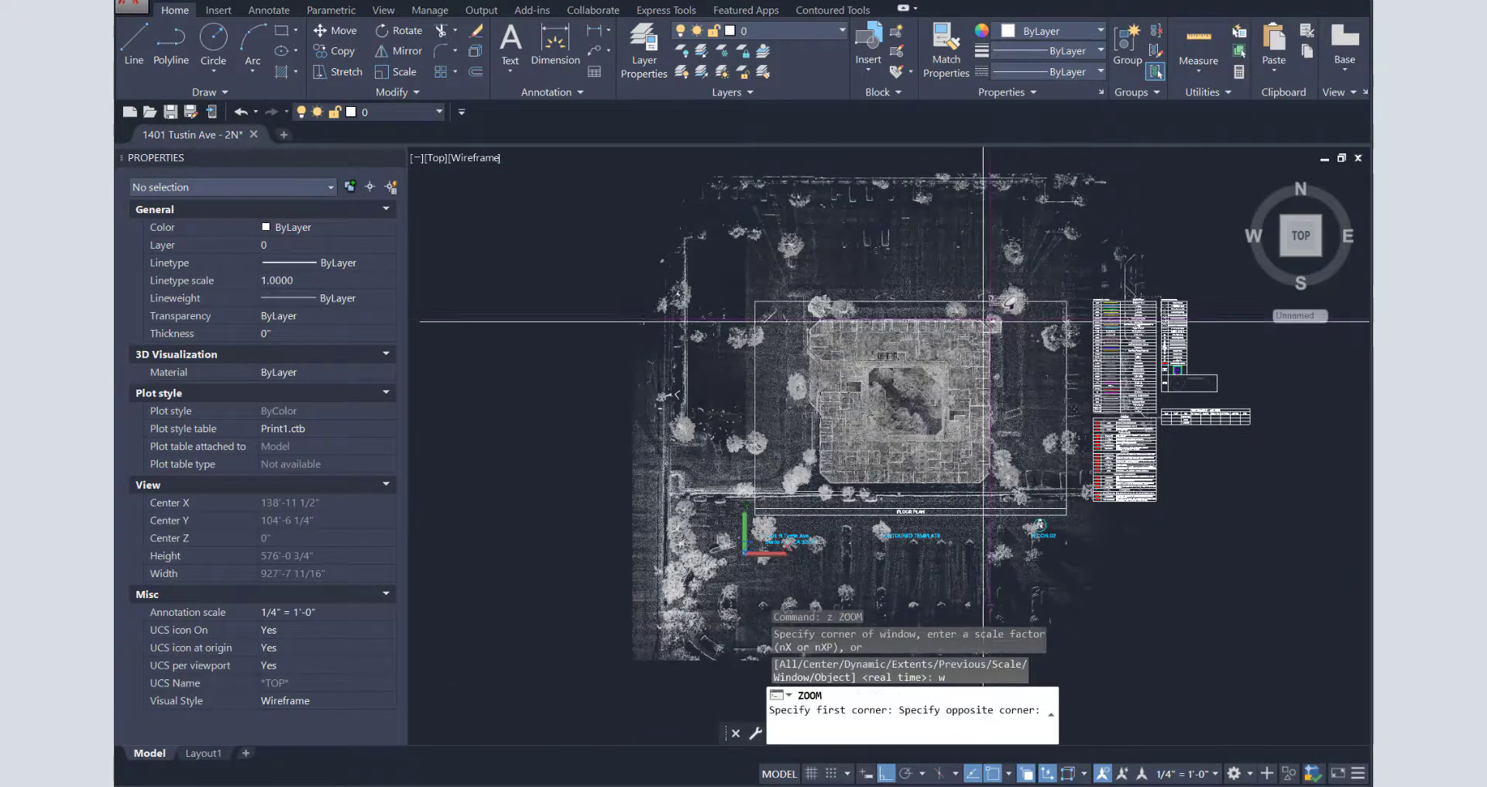
{"action": "left_click", "coordinate": [1009, 302]}
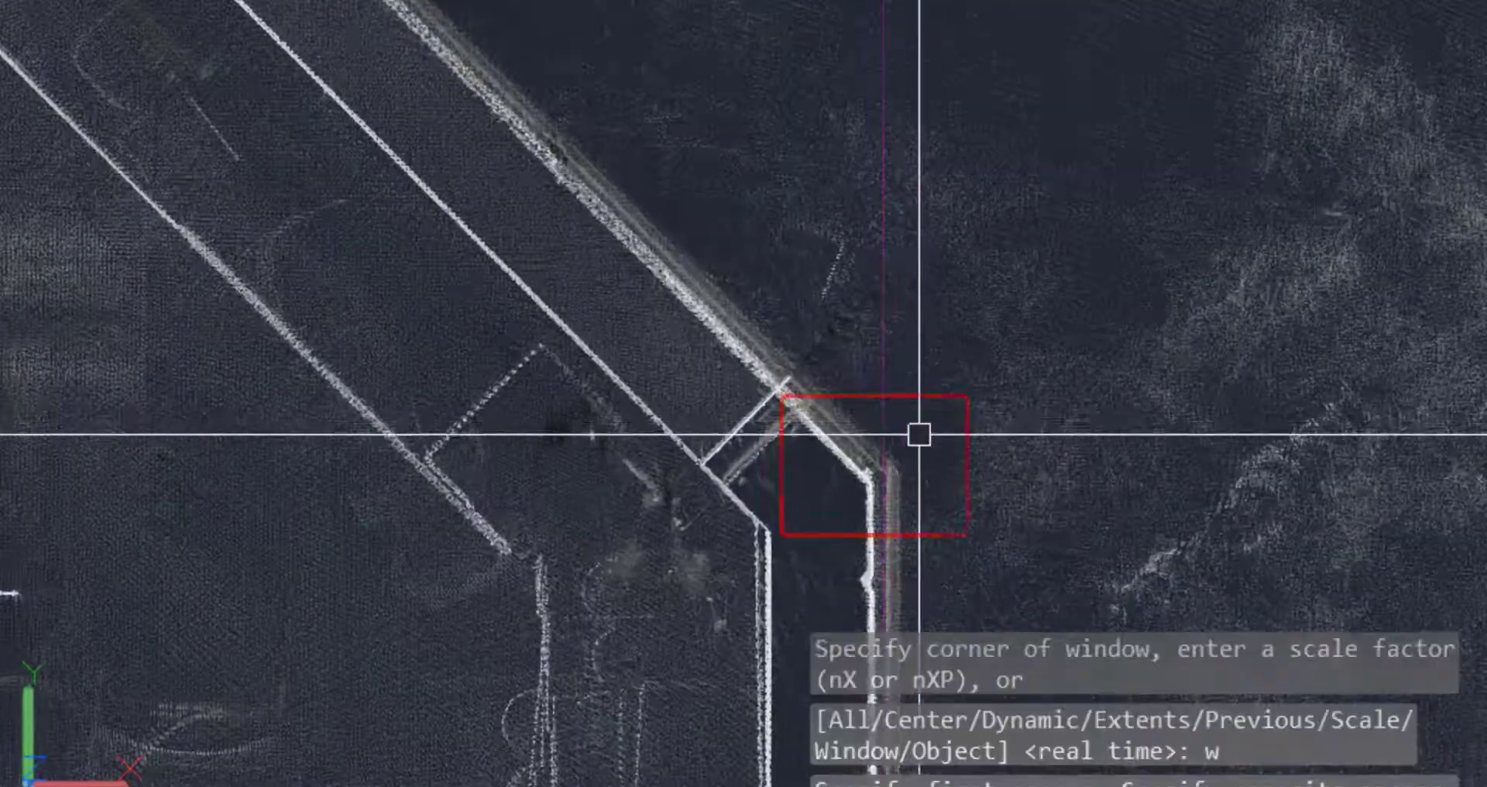
- Pan and zoom along the east wall to check the vertical construction line against it
{"action": "middle_click_drag", "start_coordinate": [981, 534], "coordinate": [1010, 78]}
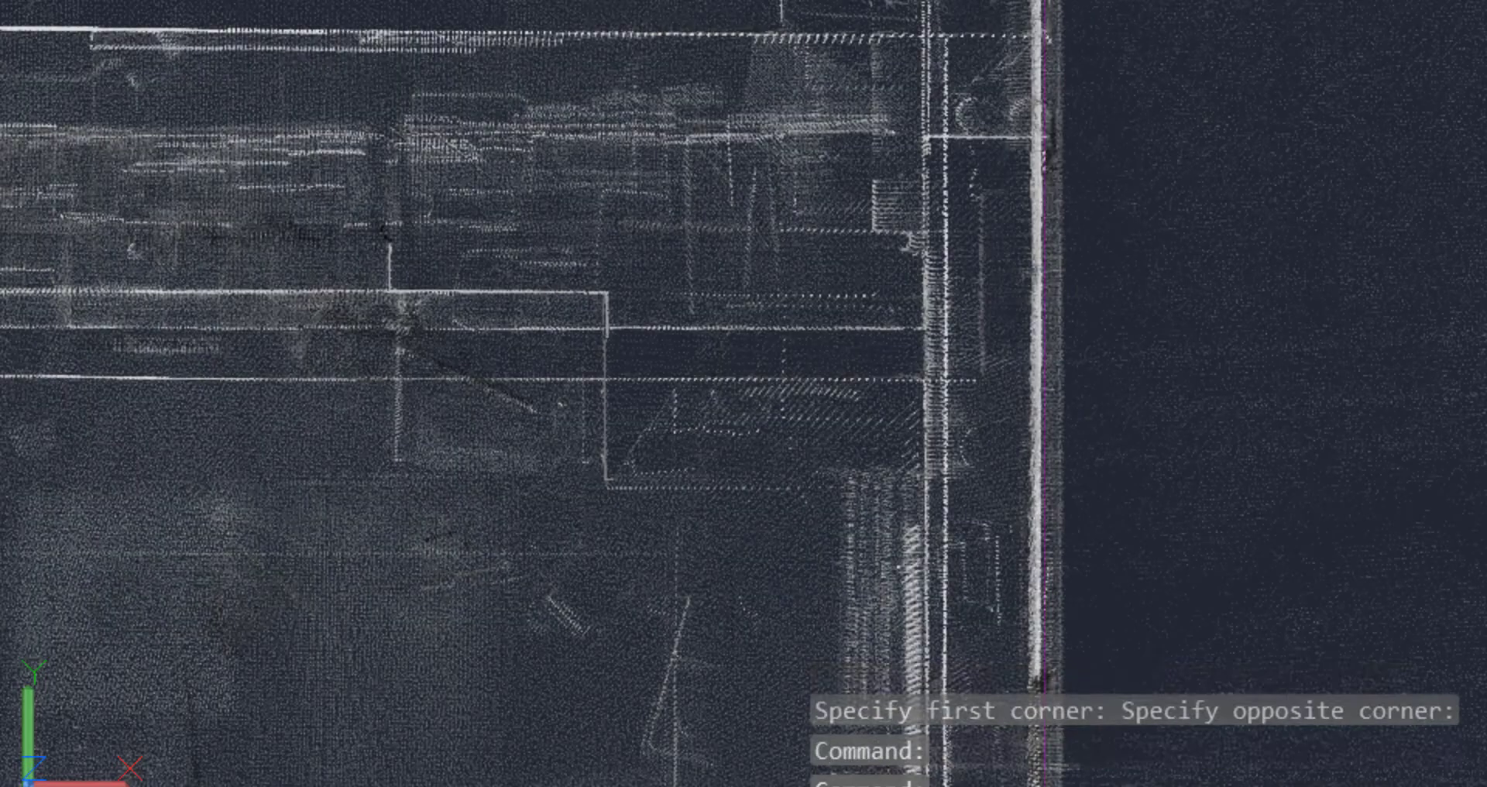
{"action": "scroll", "coordinate": [1205, 548], "scroll_direction": "down", "scroll_amount": 2}
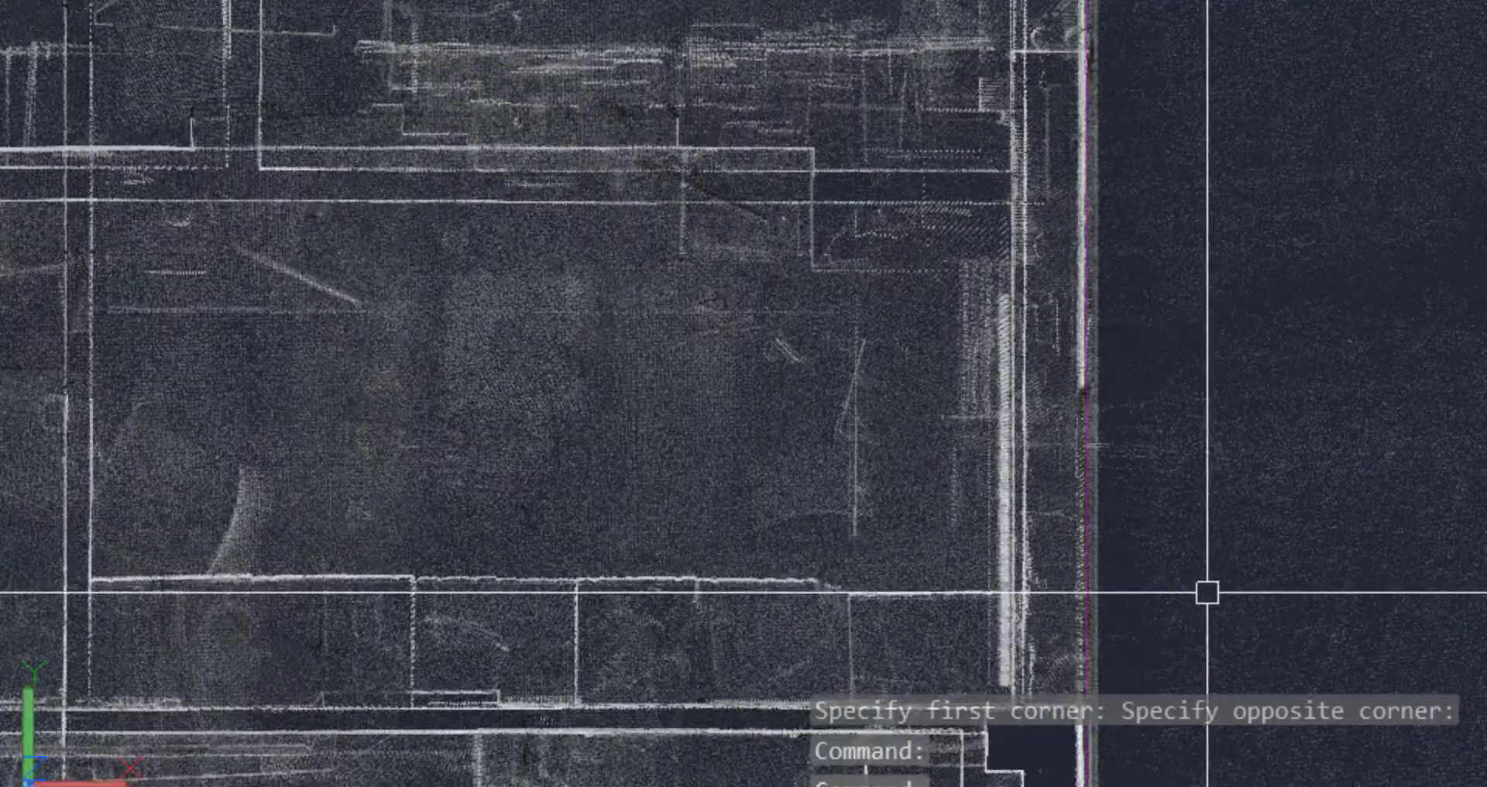
{"action": "middle_click_drag", "start_coordinate": [1207, 592], "coordinate": [1287, 2]}
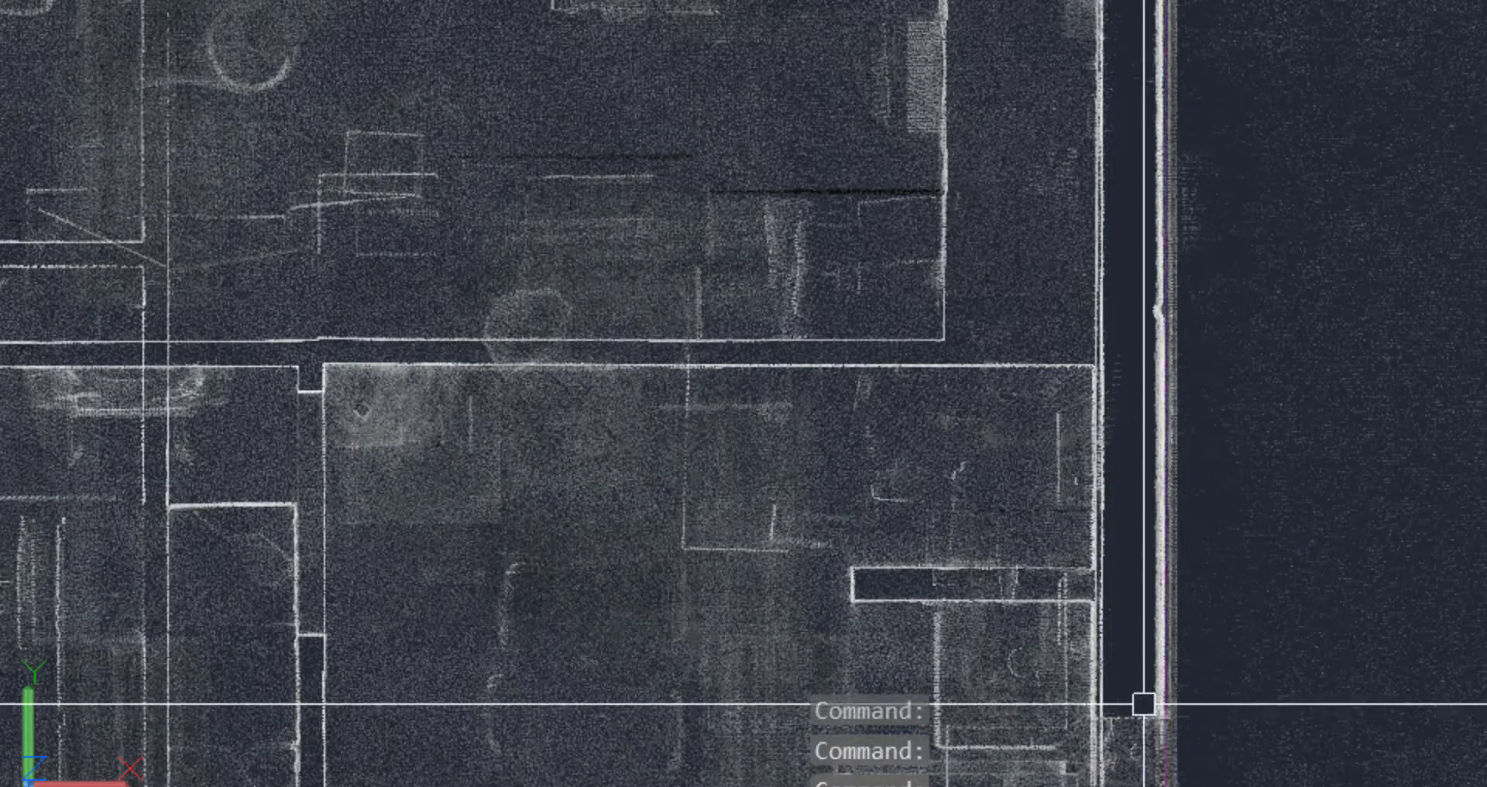
{"action": "scroll", "coordinate": [1136, 726], "scroll_direction": "up", "scroll_amount": 5}
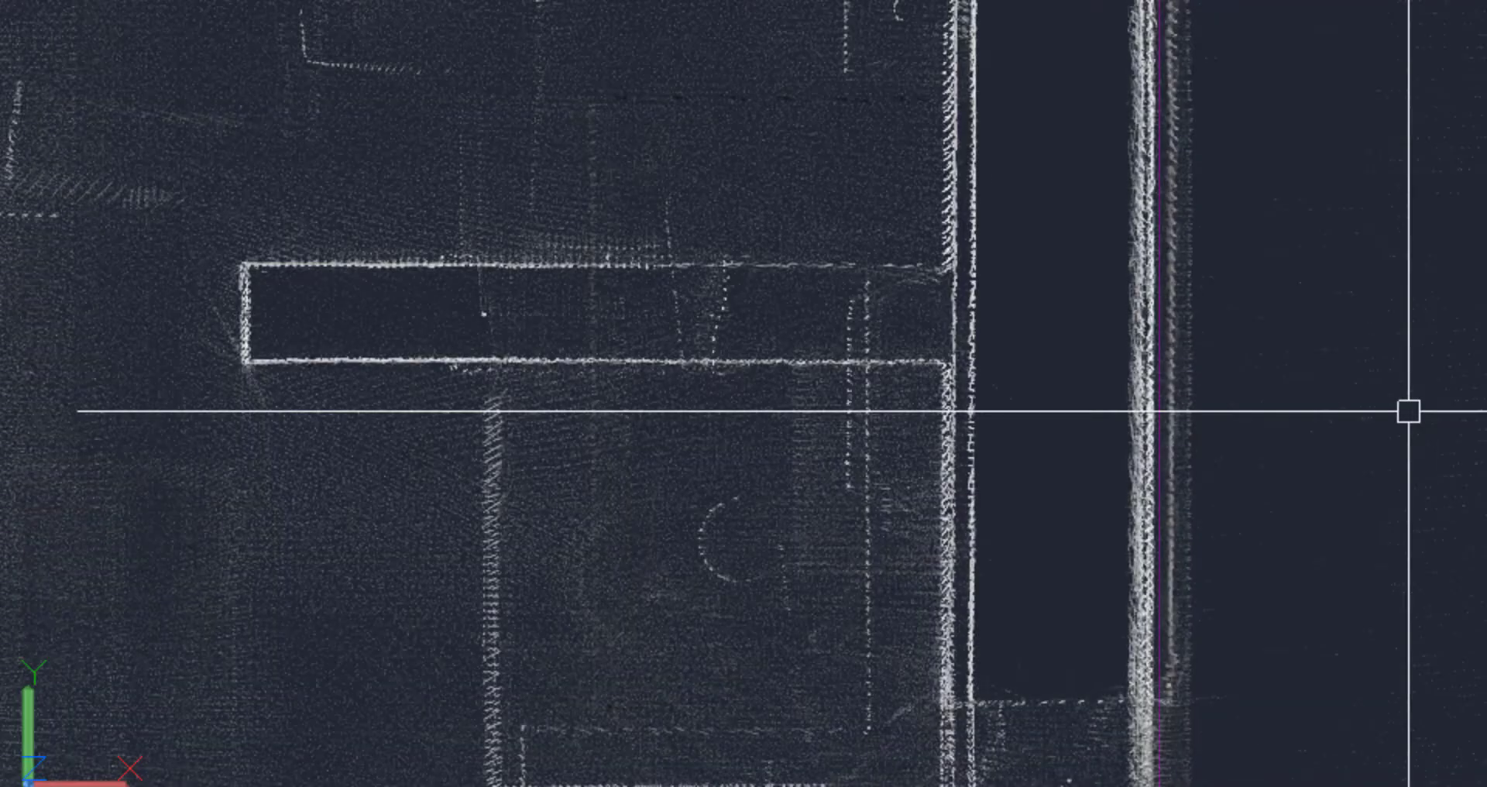
{"action": "scroll", "coordinate": [1408, 411], "scroll_direction": "down", "scroll_amount": 6}
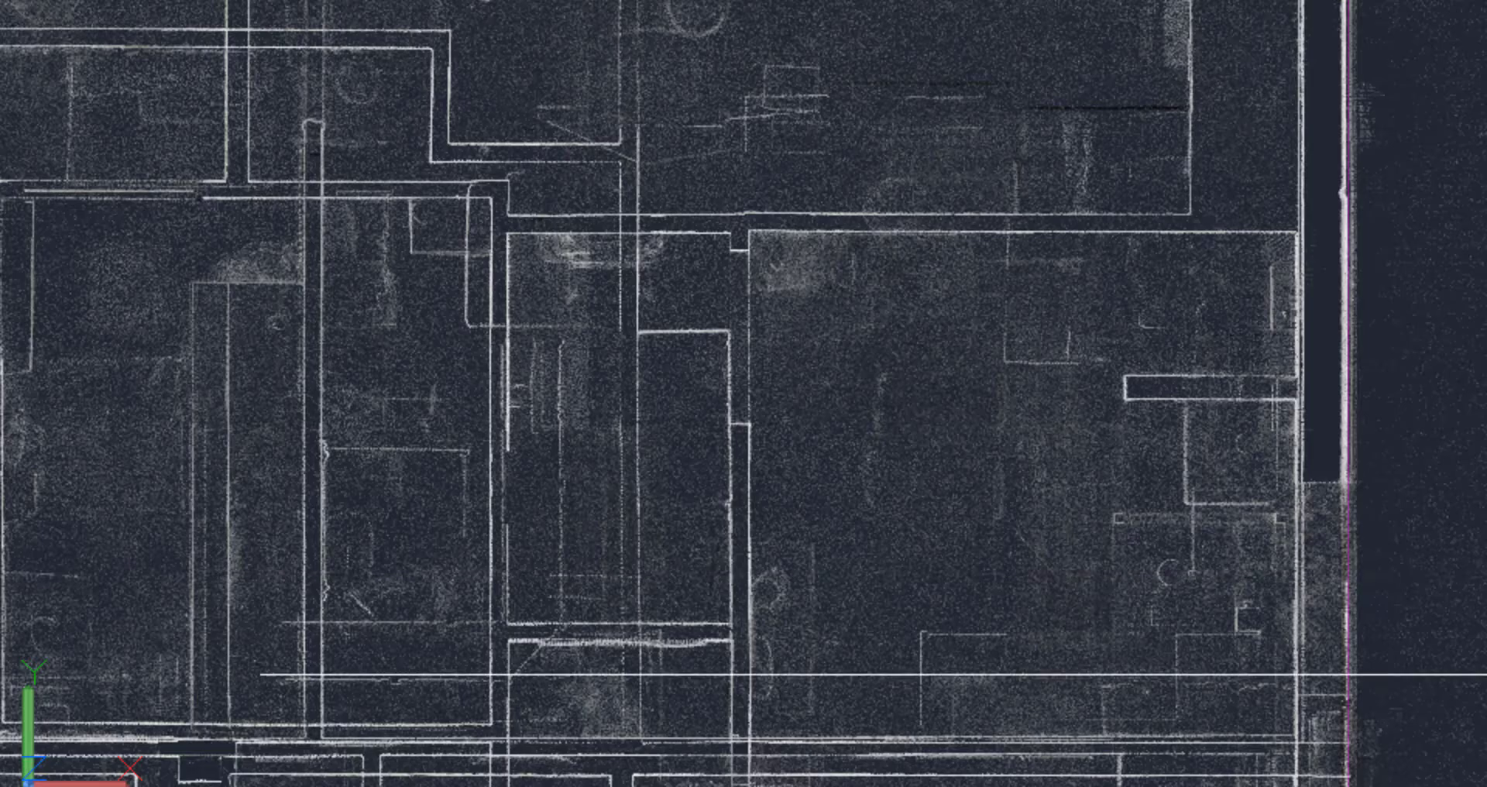
{"action": "middle_click_drag", "start_coordinate": [1069, 662], "coordinate": [1082, 160]}
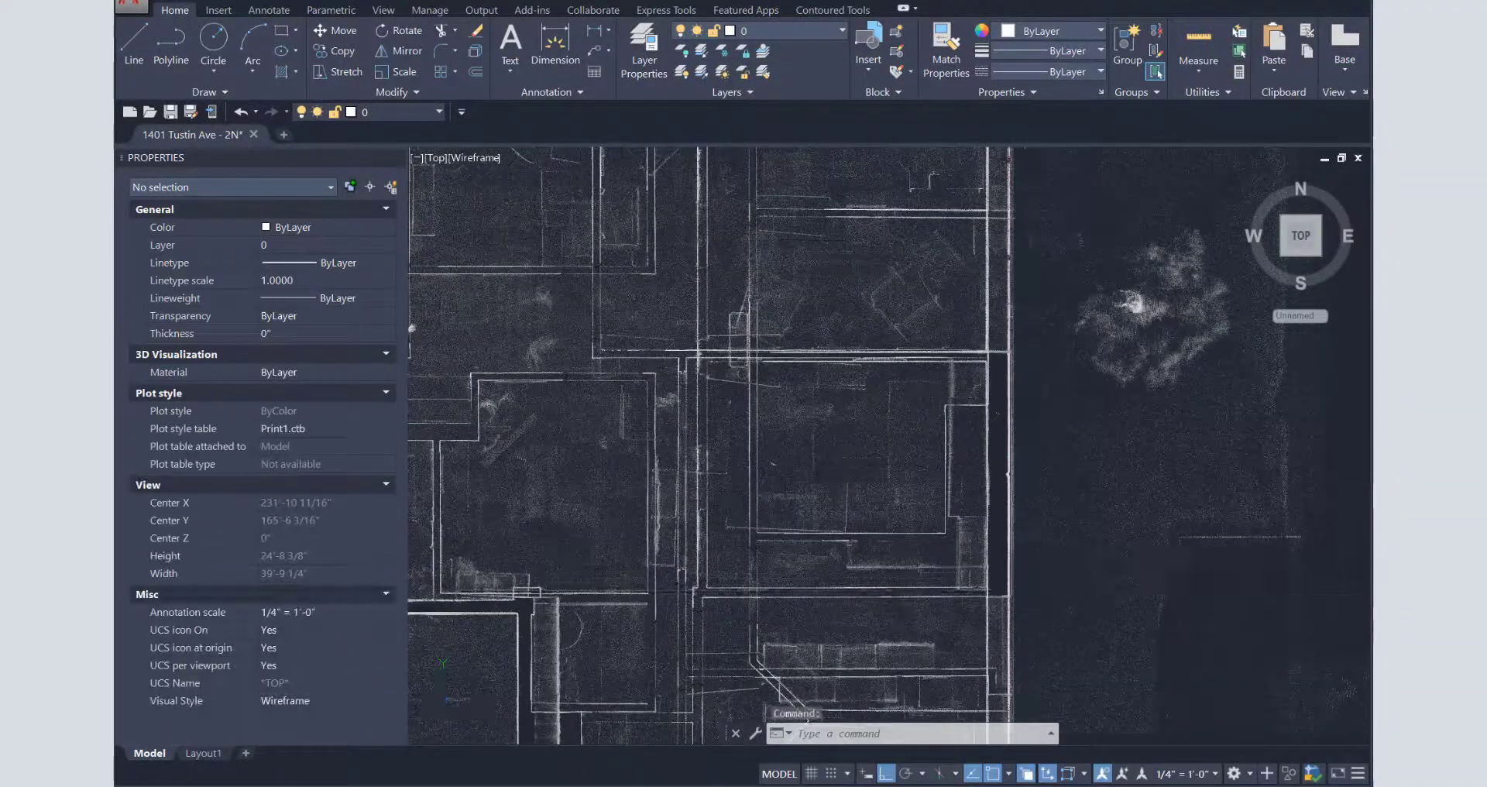
{"action": "scroll", "coordinate": [972, 622], "scroll_direction": "up", "scroll_amount": 3}
{"action": "scroll", "coordinate": [973, 622], "scroll_direction": "up", "scroll_amount": 3}
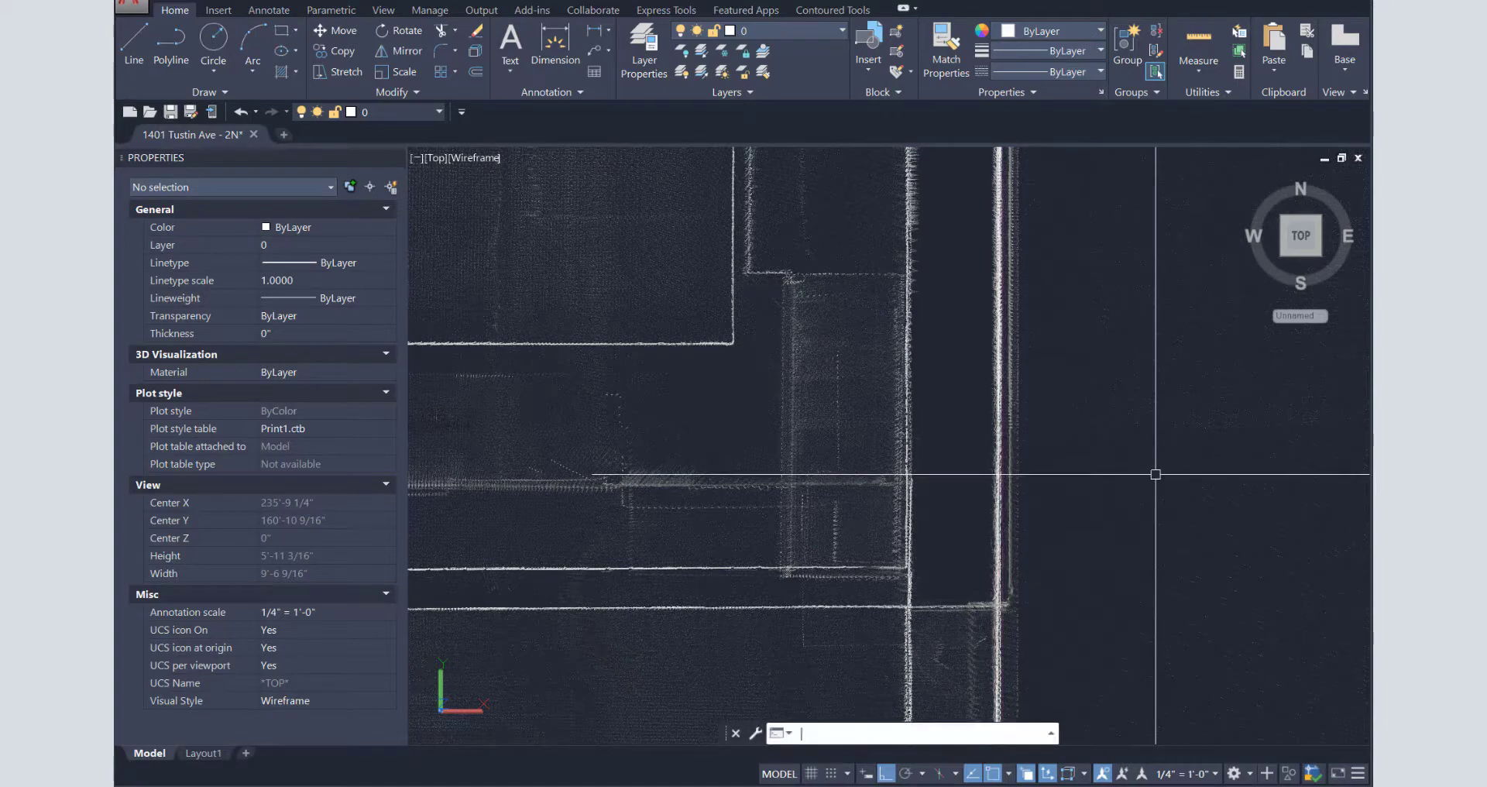
- Zoom in on the building's east side, then zoom back out to the whole site
{"action": "type", "text": "z"}
{"action": "key", "text": "Return"}
{"action": "type", "text": "w"}
{"action": "key", "text": "Return"}
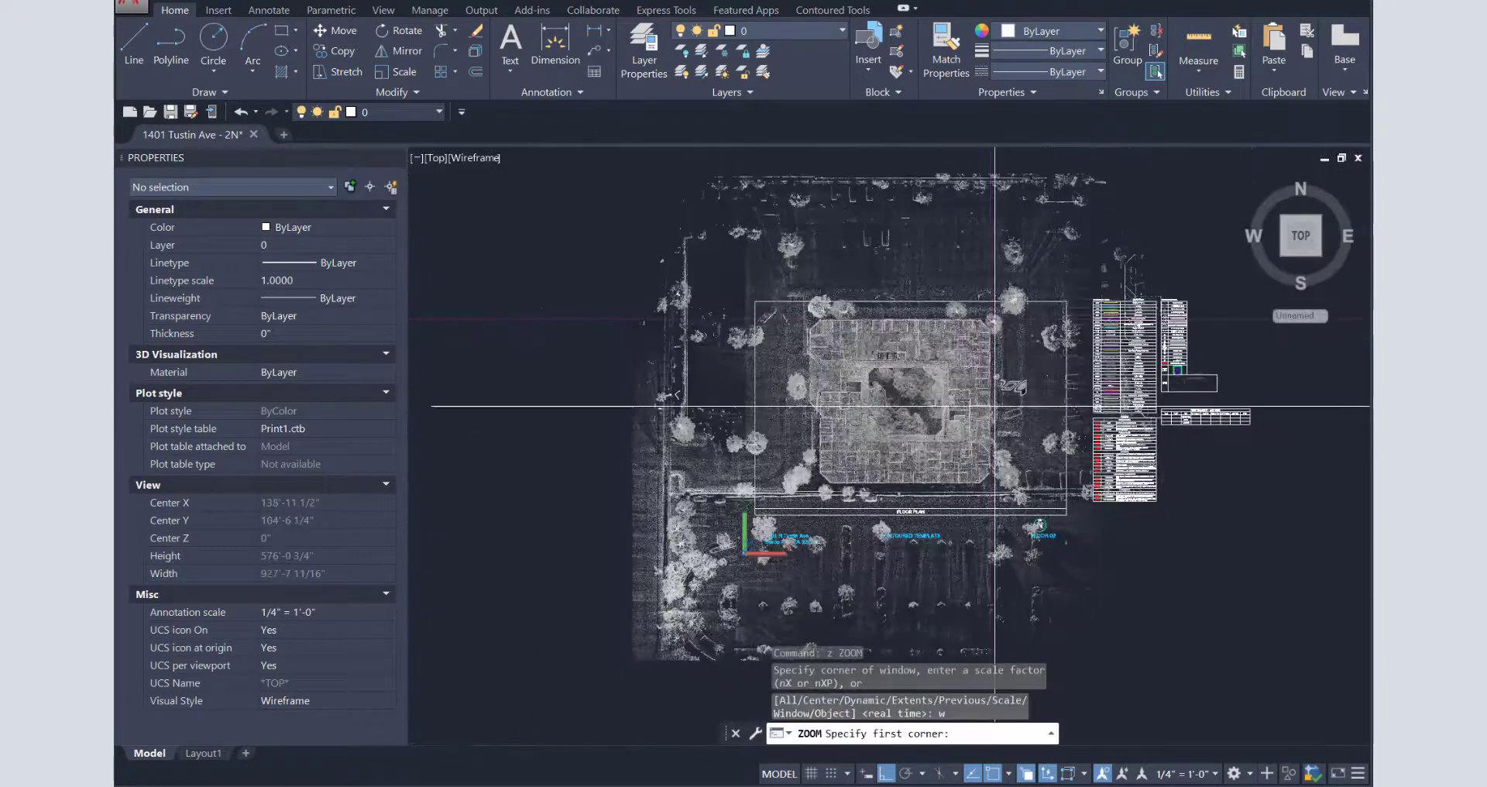
{"action": "left_click", "coordinate": [986, 439]}
{"action": "left_click", "coordinate": [1115, 434]}
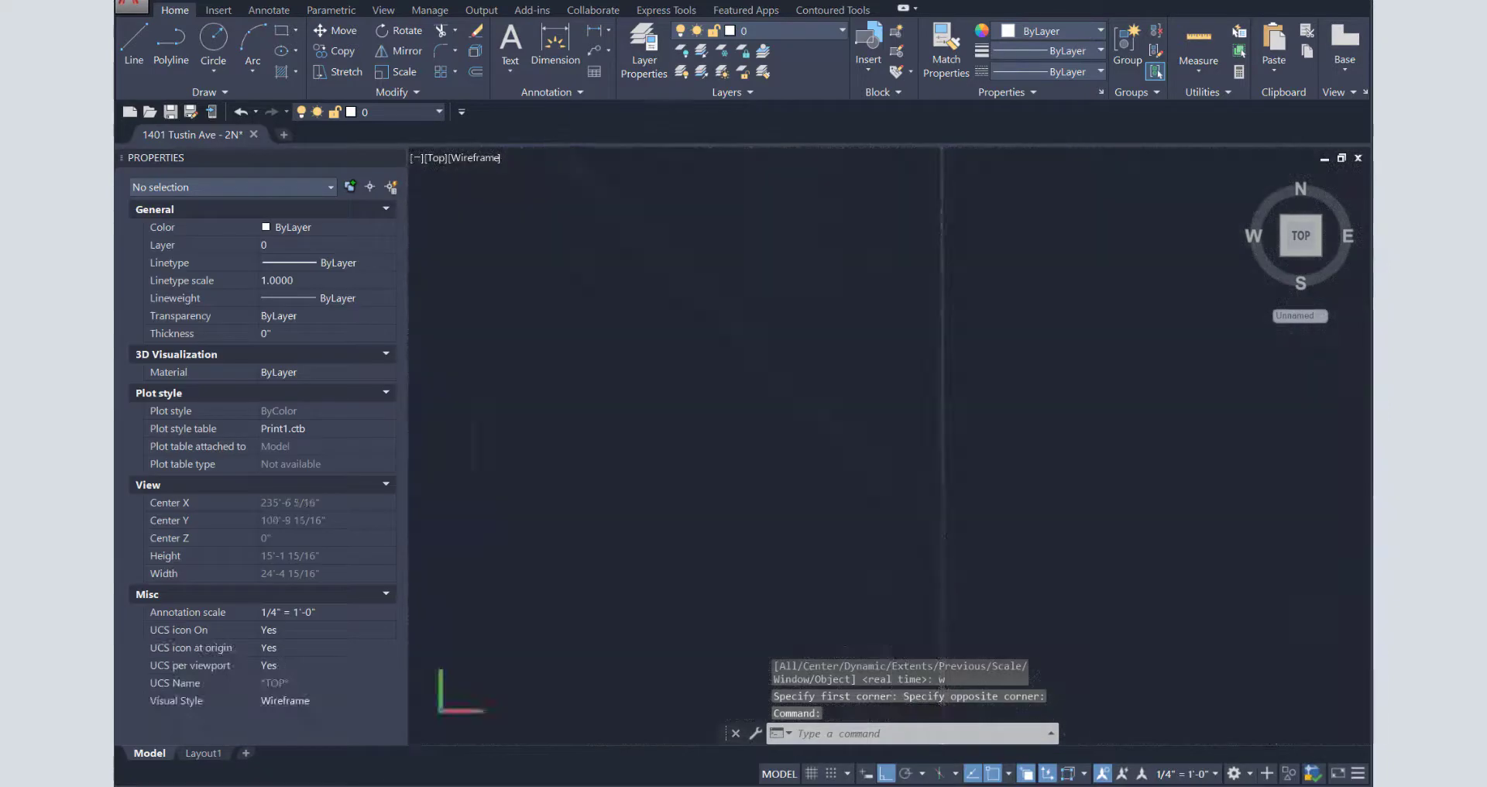
{"action": "type", "text": "z"}
{"action": "key", "text": "Return"}
{"action": "type", "text": "a"}
{"action": "key", "text": "Return"}
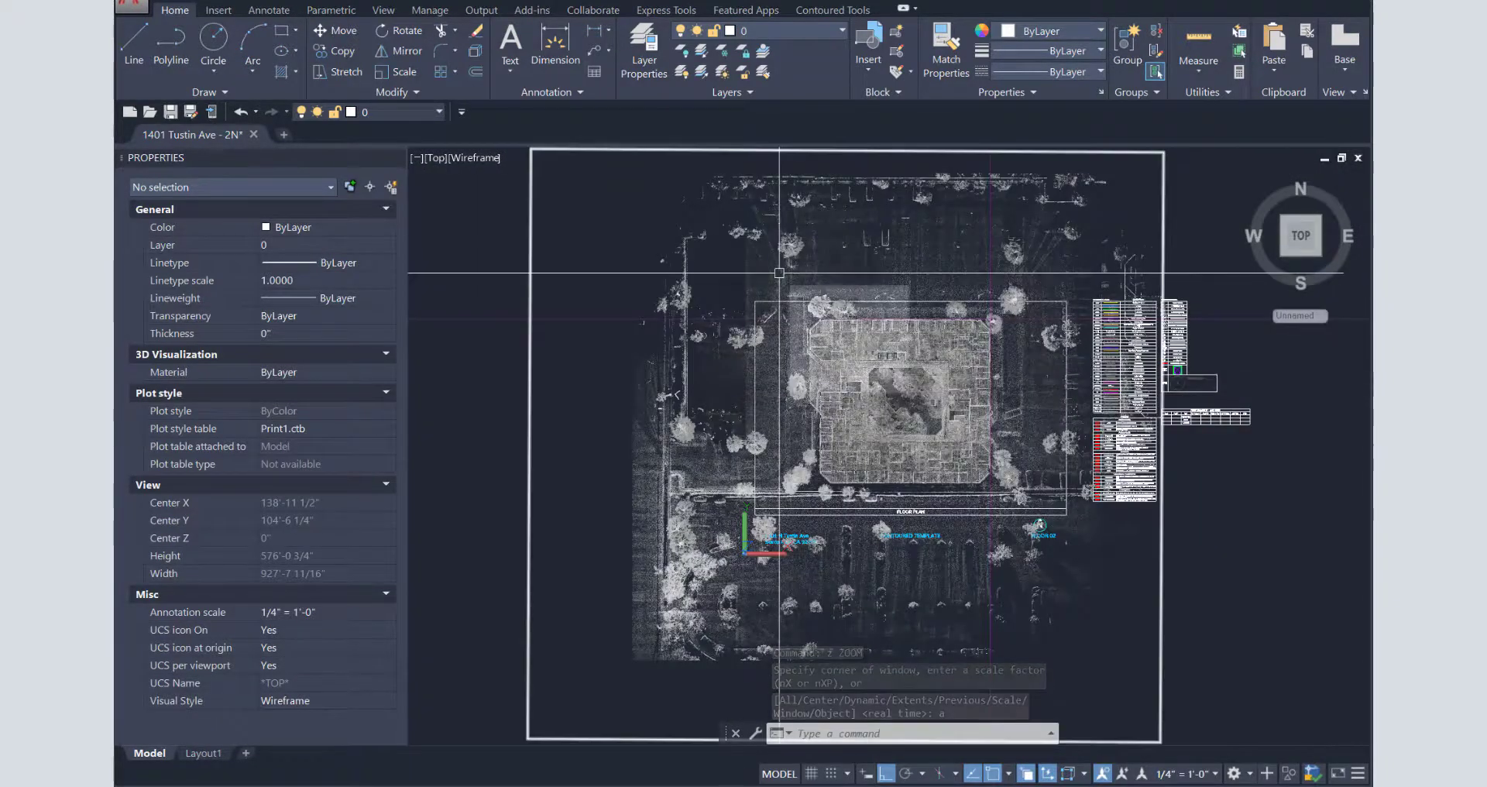
- Move the 1401 MERGED point cloud to the POINTCLOUD layer using the Properties Layer list
{"action": "key", "text": "Escape"}
{"action": "left_click", "coordinate": [868, 246]}
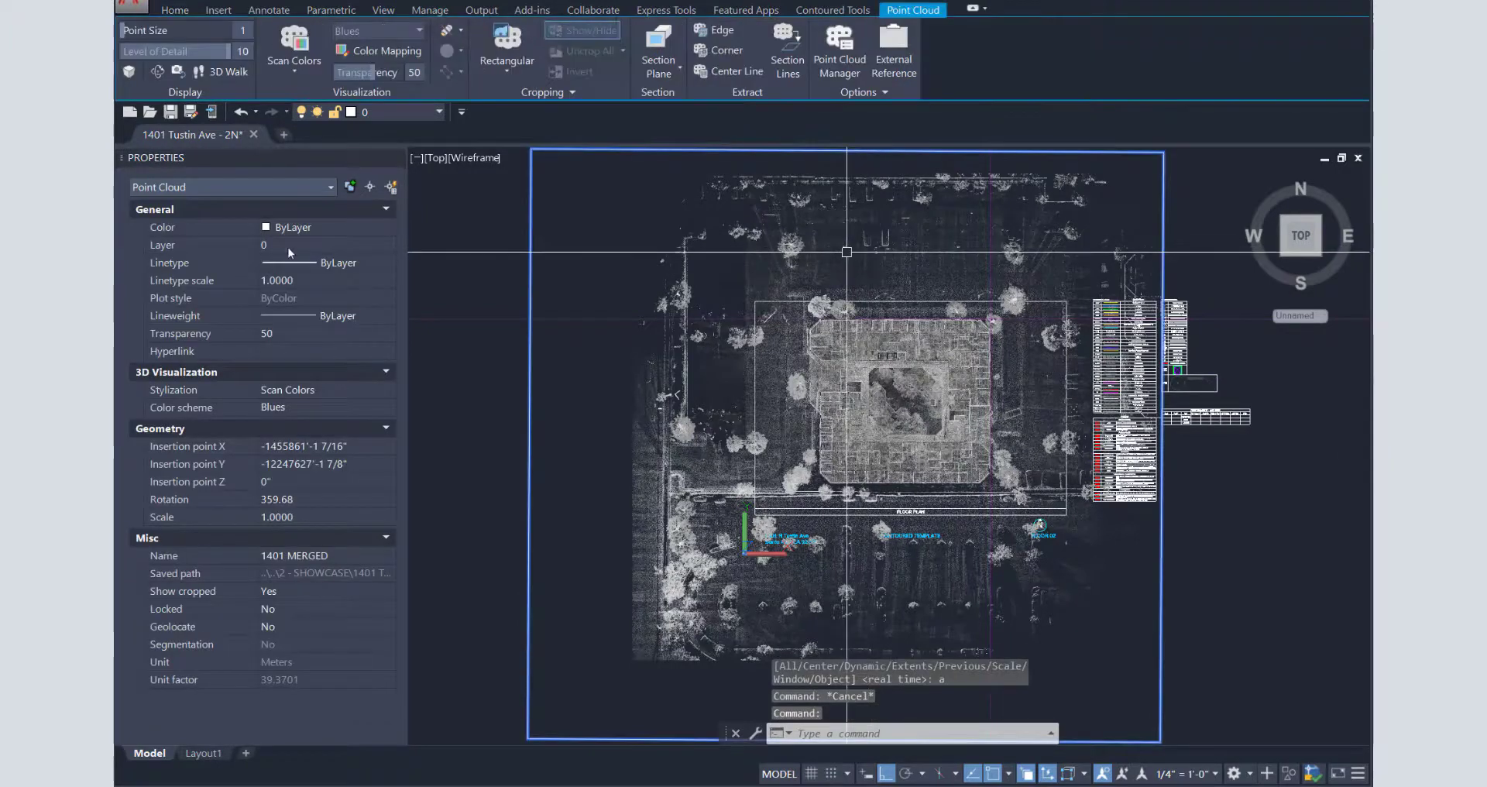
{"action": "left_click", "coordinate": [291, 247]}
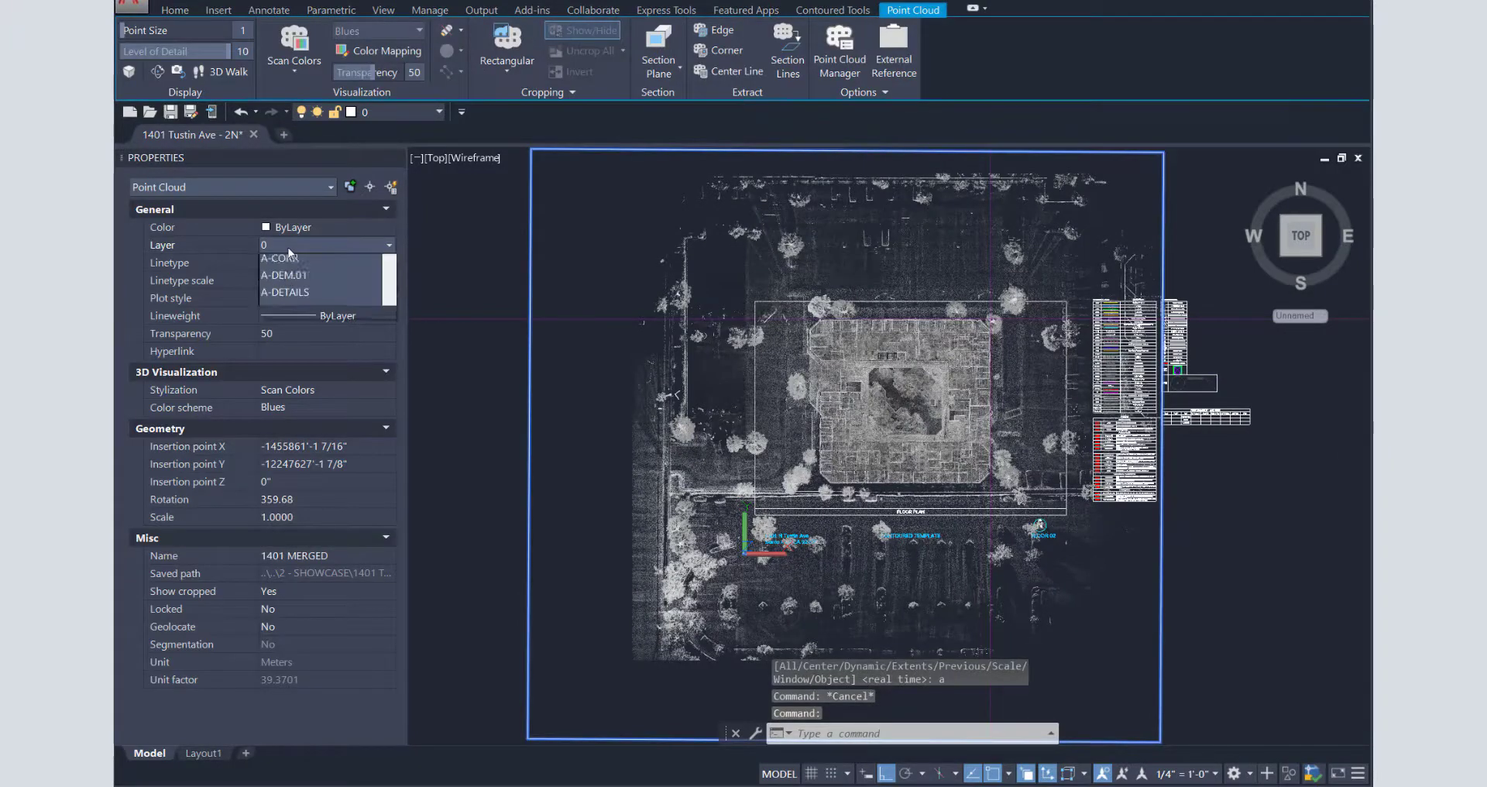
{"action": "scroll", "coordinate": [302, 349], "scroll_direction": "down", "scroll_amount": 3}
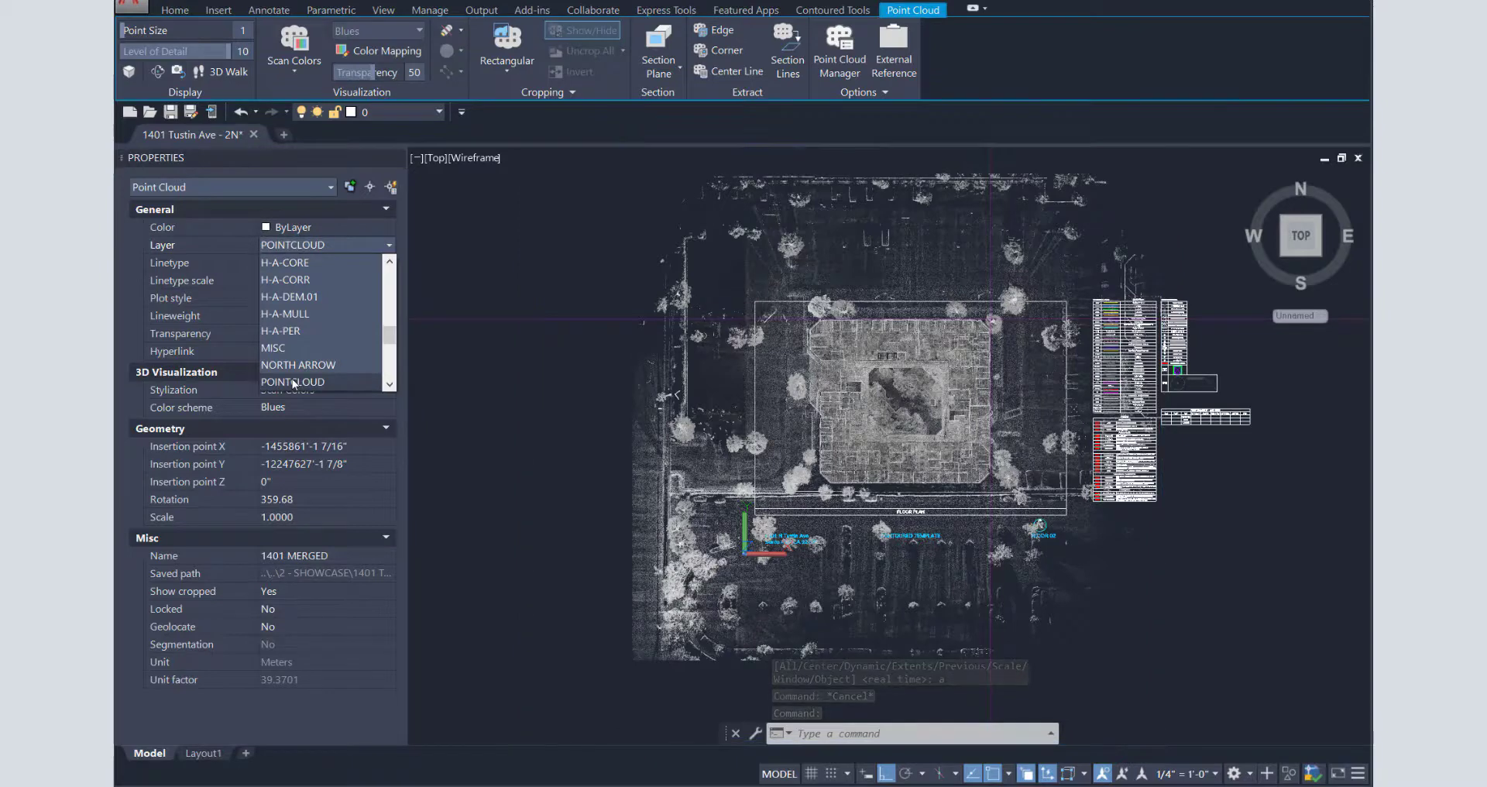
{"action": "left_click", "coordinate": [293, 382]}
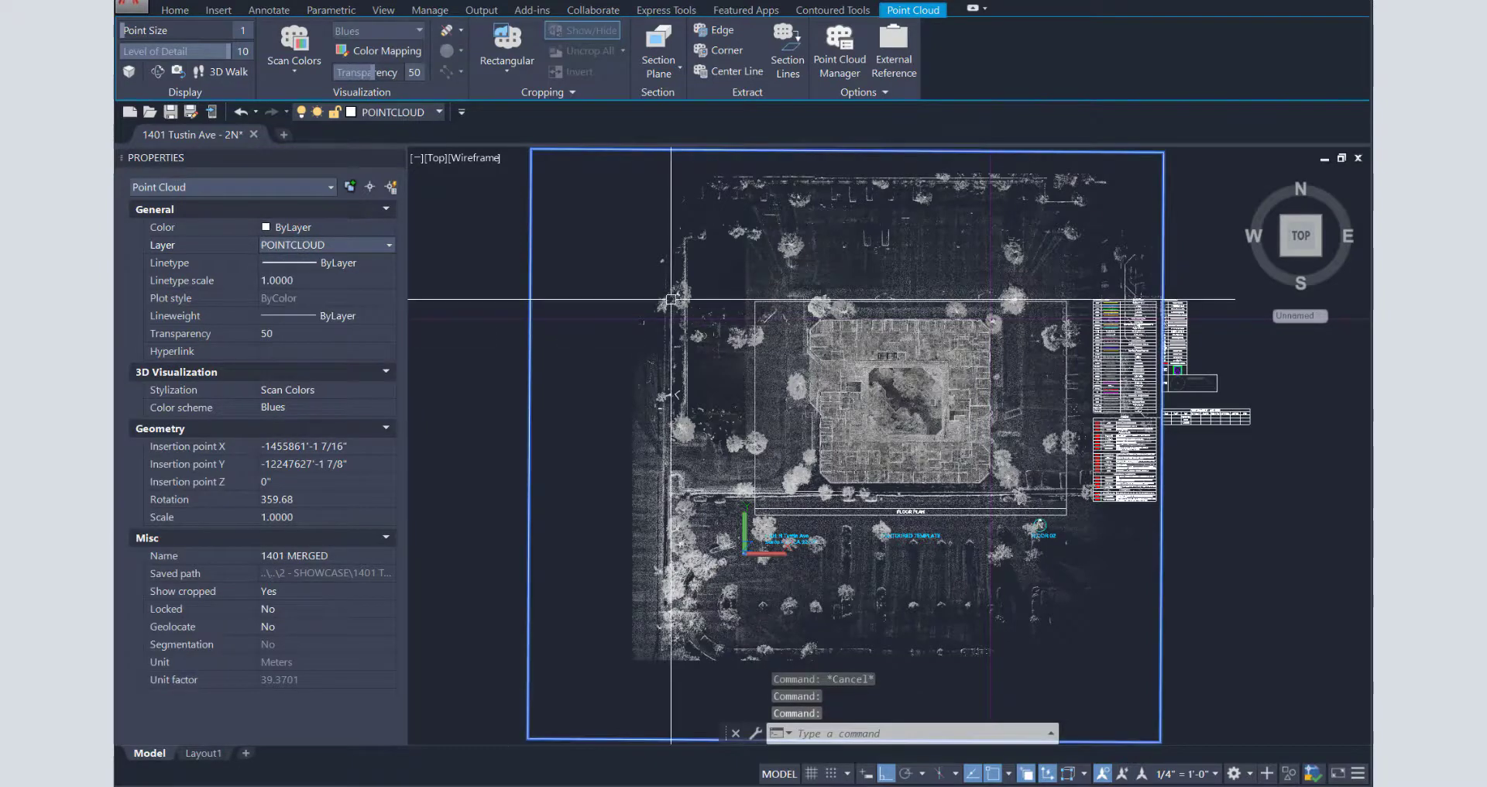
{"action": "key", "text": "Escape"}
{"action": "key", "text": "Escape"}
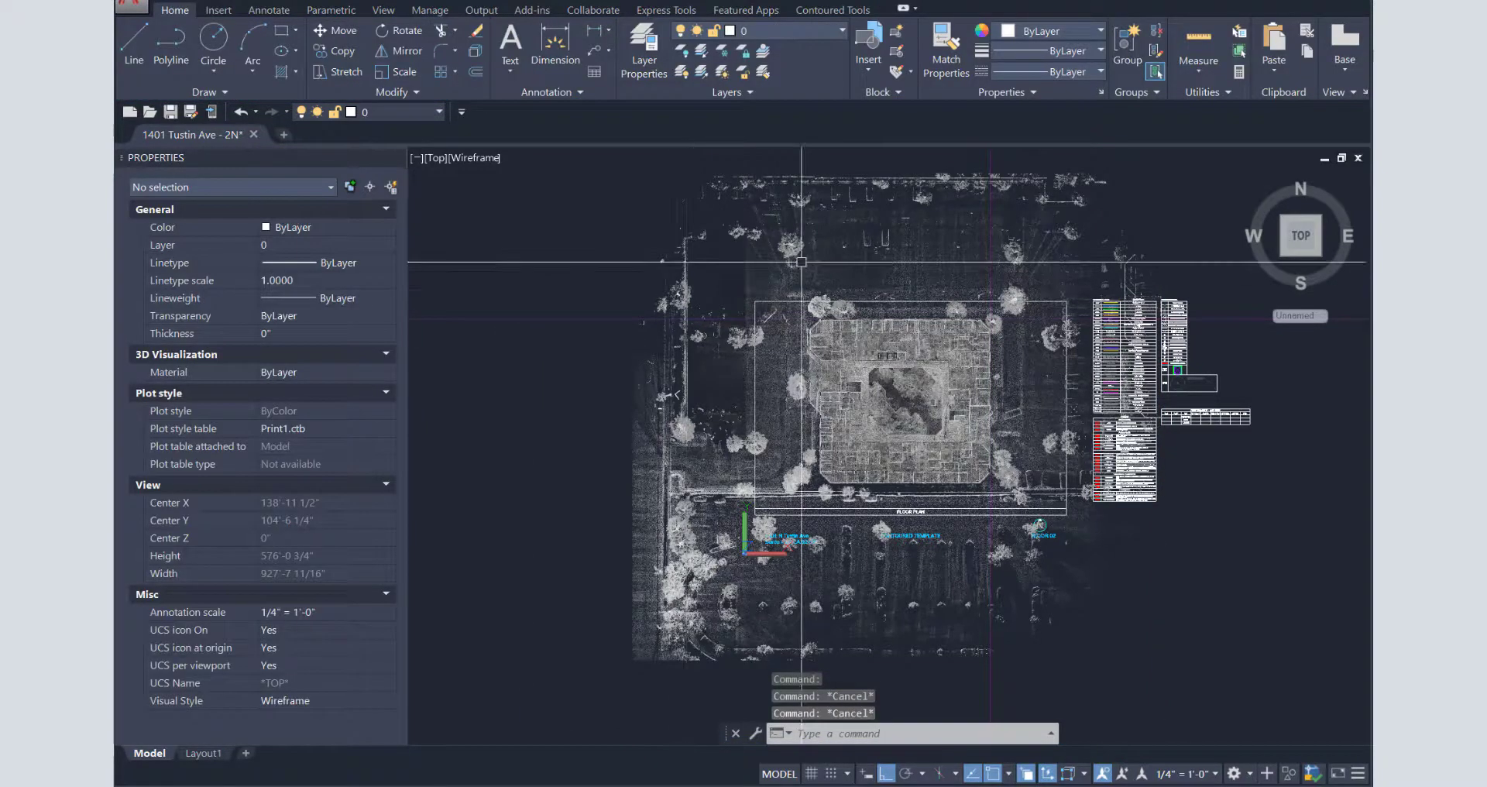
{"action": "left_click", "coordinate": [818, 226]}
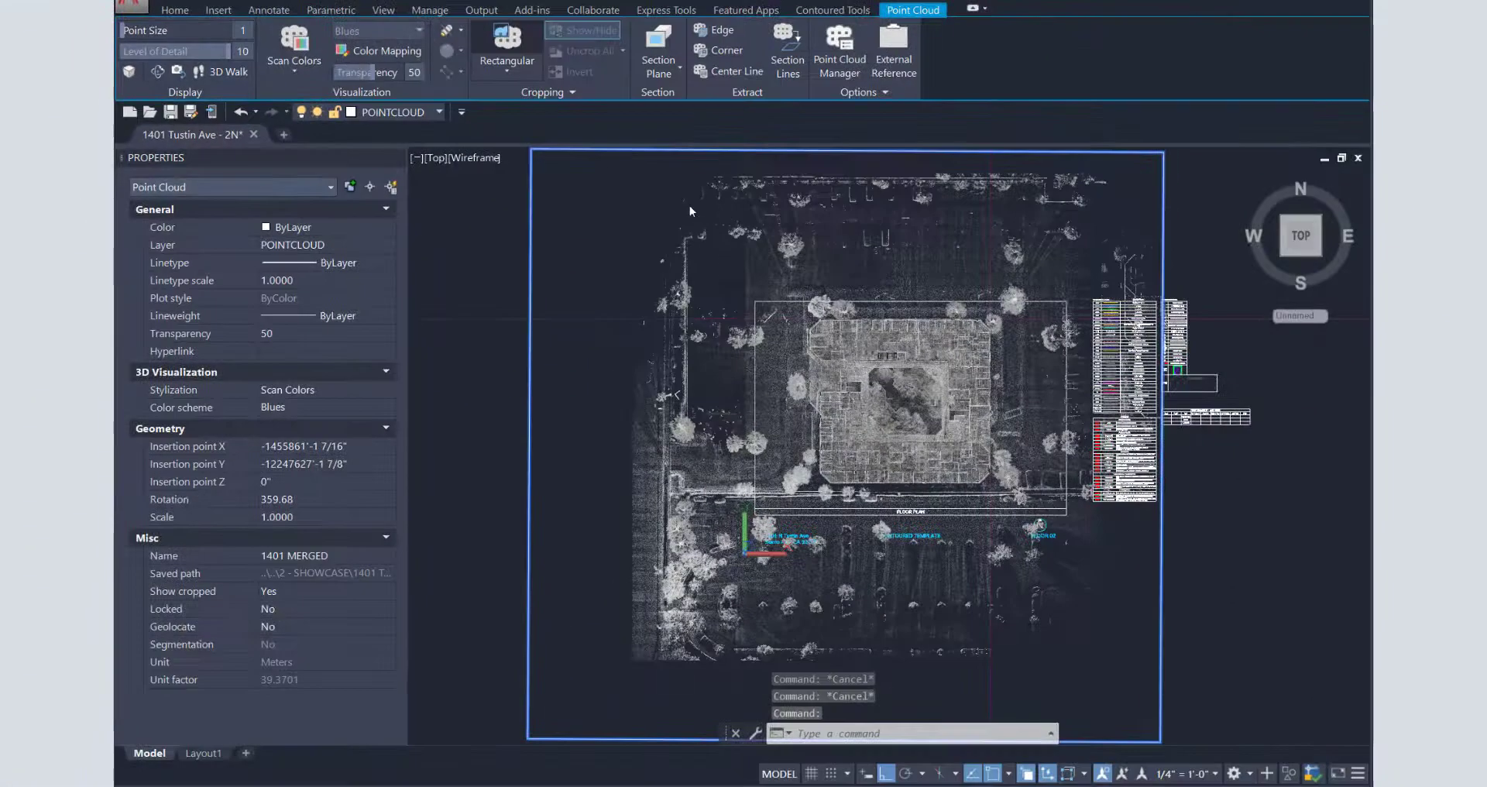
- Rectangular-crop the point cloud to the floor plan's corners, keeping the inside points
{"action": "left_click", "coordinate": [925, 105]}
{"action": "left_click", "coordinate": [753, 300]}
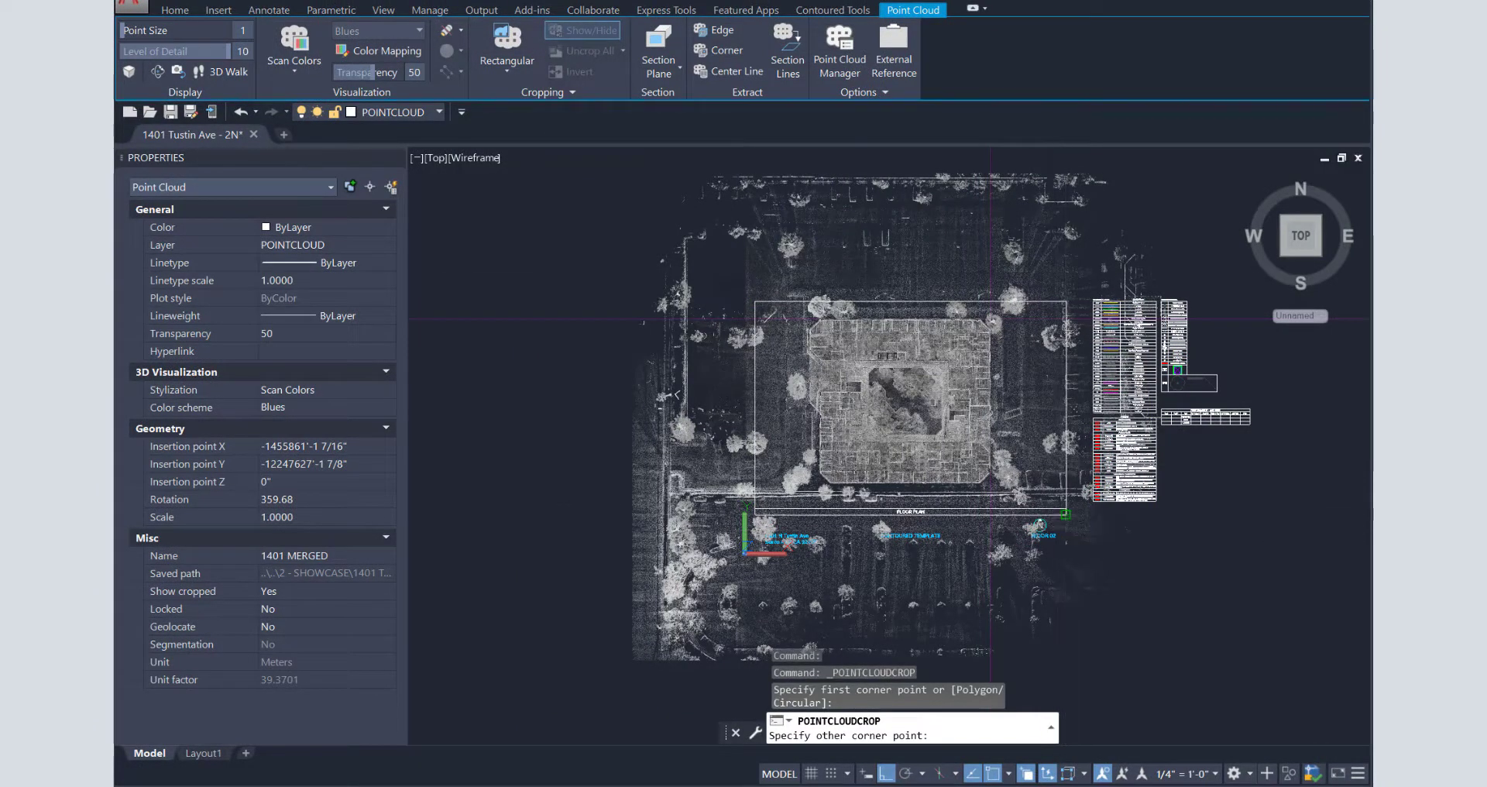
{"action": "left_click", "coordinate": [1066, 513]}
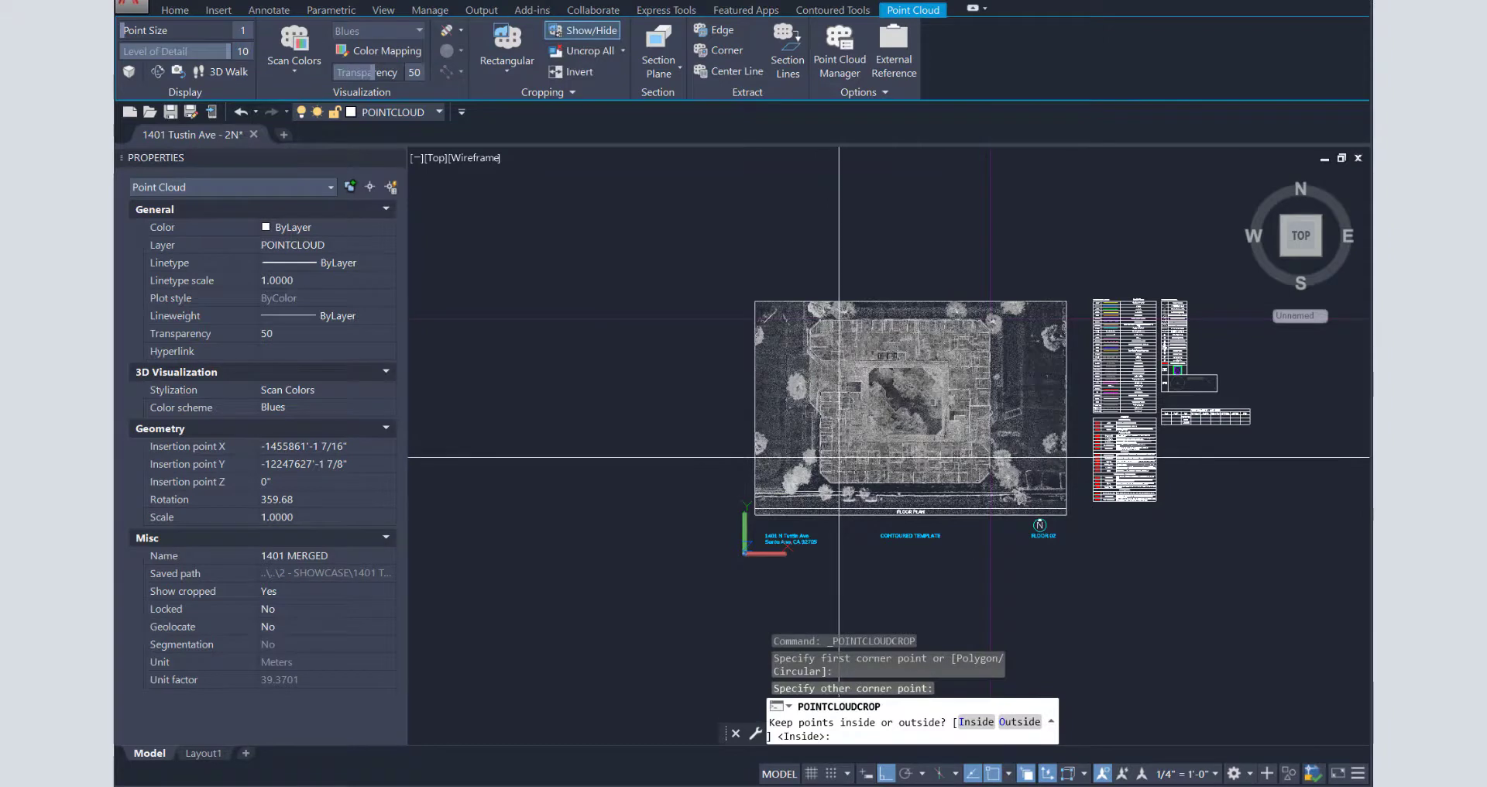
{"action": "type", "text": "i"}
{"action": "key", "text": "Return"}
{"action": "key", "text": "Escape"}
- Freeze the MISC layer by picking one of its construction lines with LAYFRZ
{"action": "left_click", "coordinate": [623, 276]}
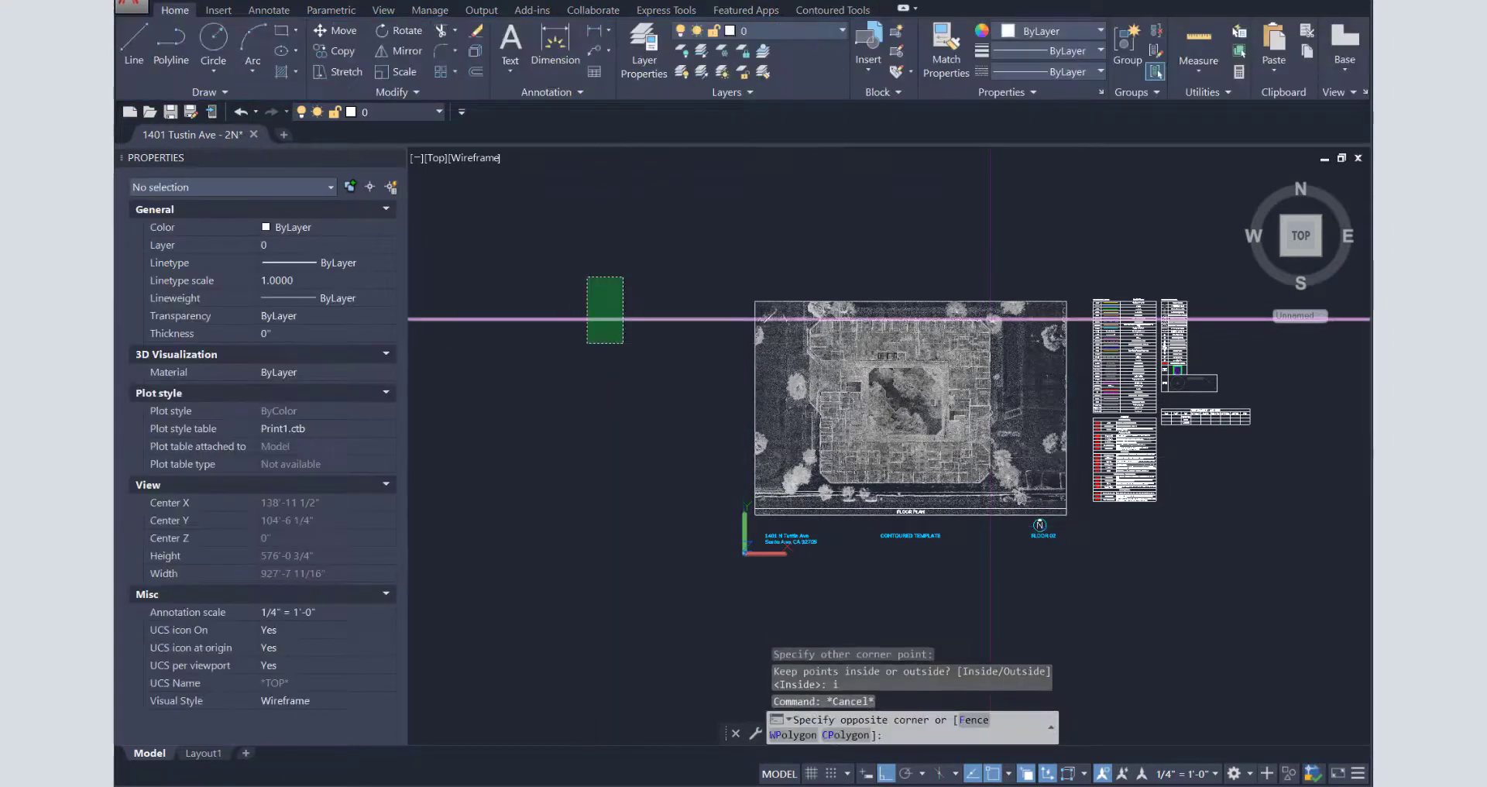
{"action": "left_click", "coordinate": [585, 345]}
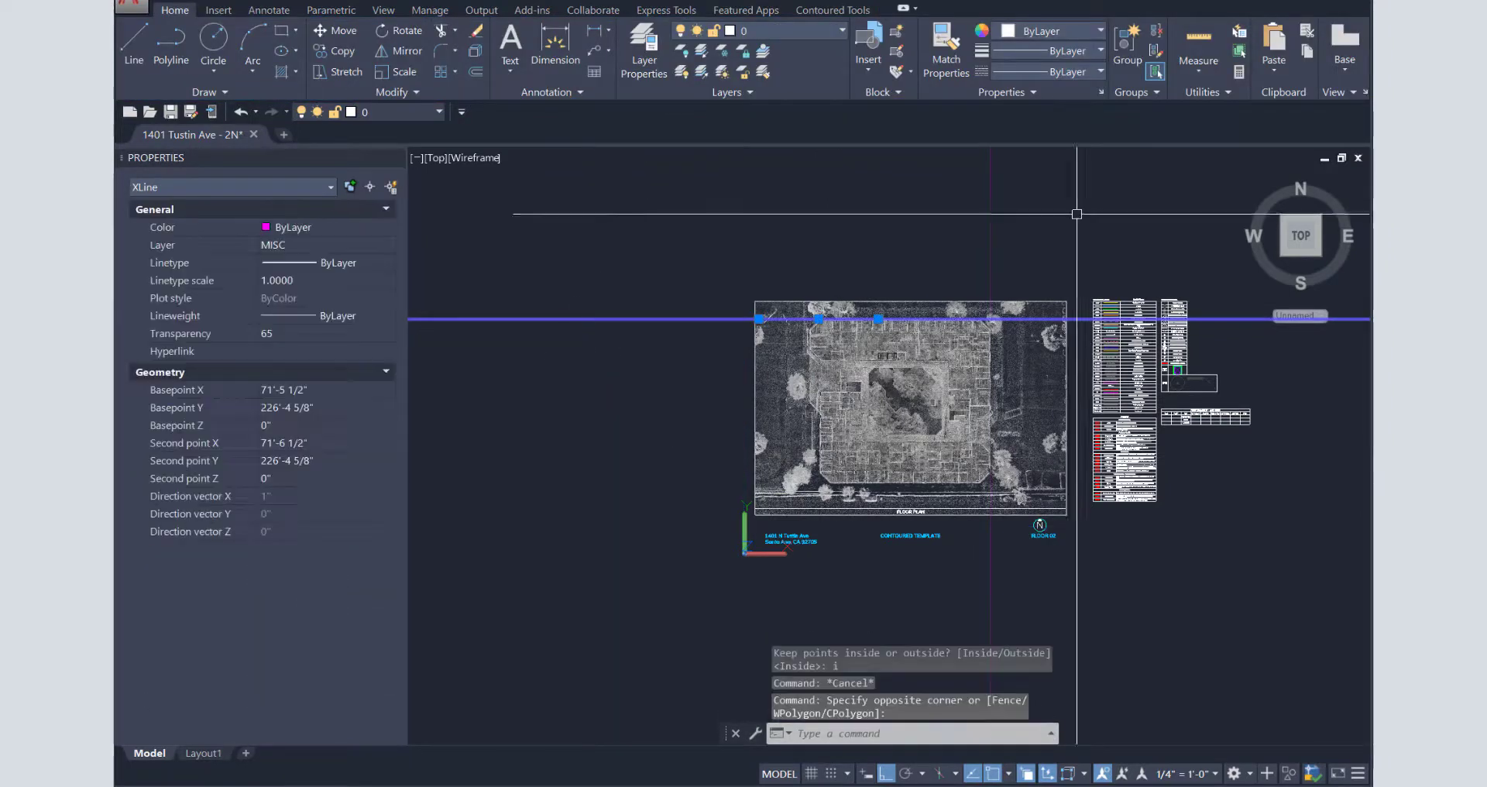
{"action": "left_click", "coordinate": [1034, 248]}
{"action": "left_click", "coordinate": [896, 197]}
{"action": "key", "text": "Escape"}
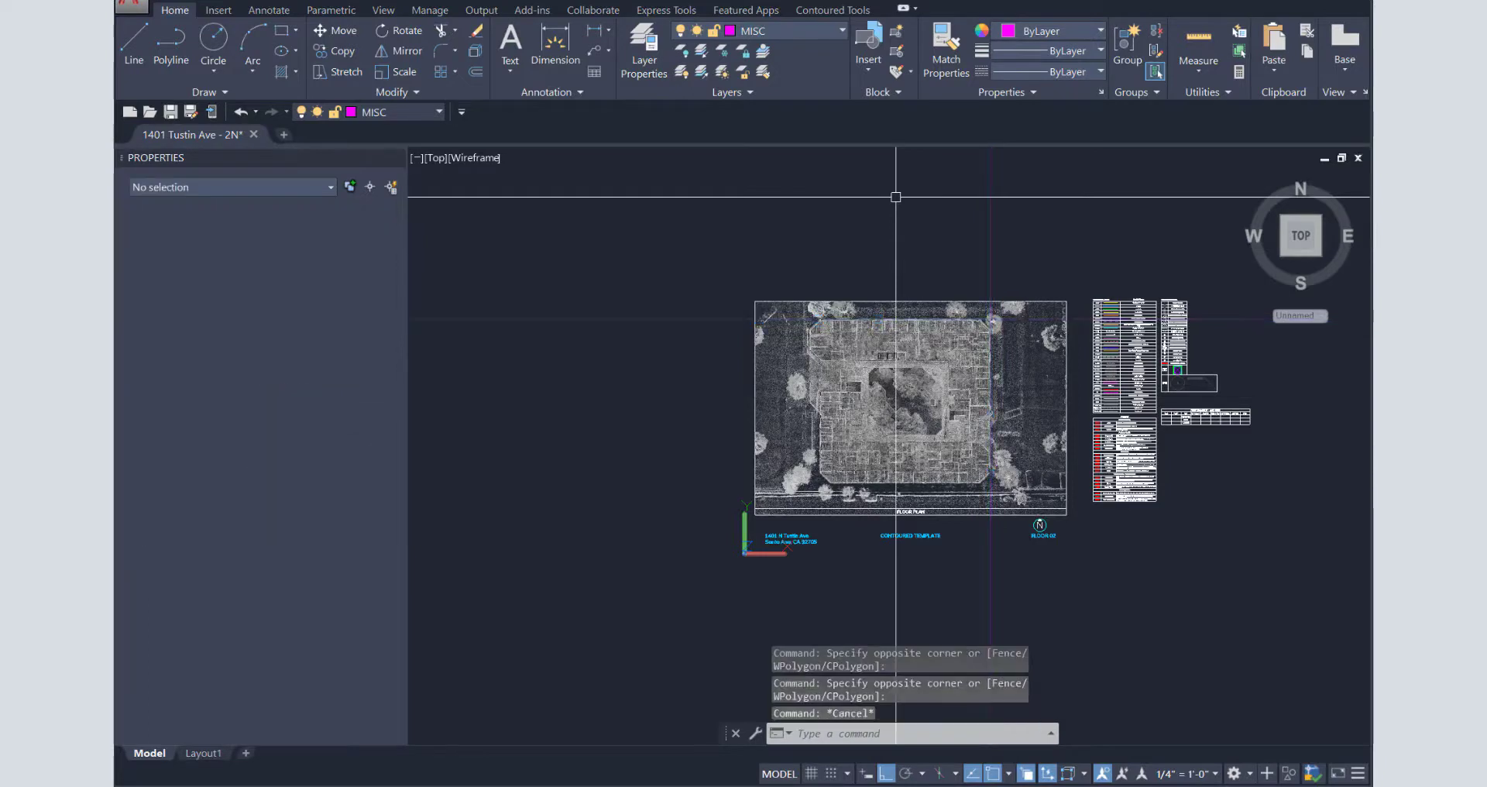
{"action": "key", "text": "Escape"}
{"action": "key", "text": "Return"}
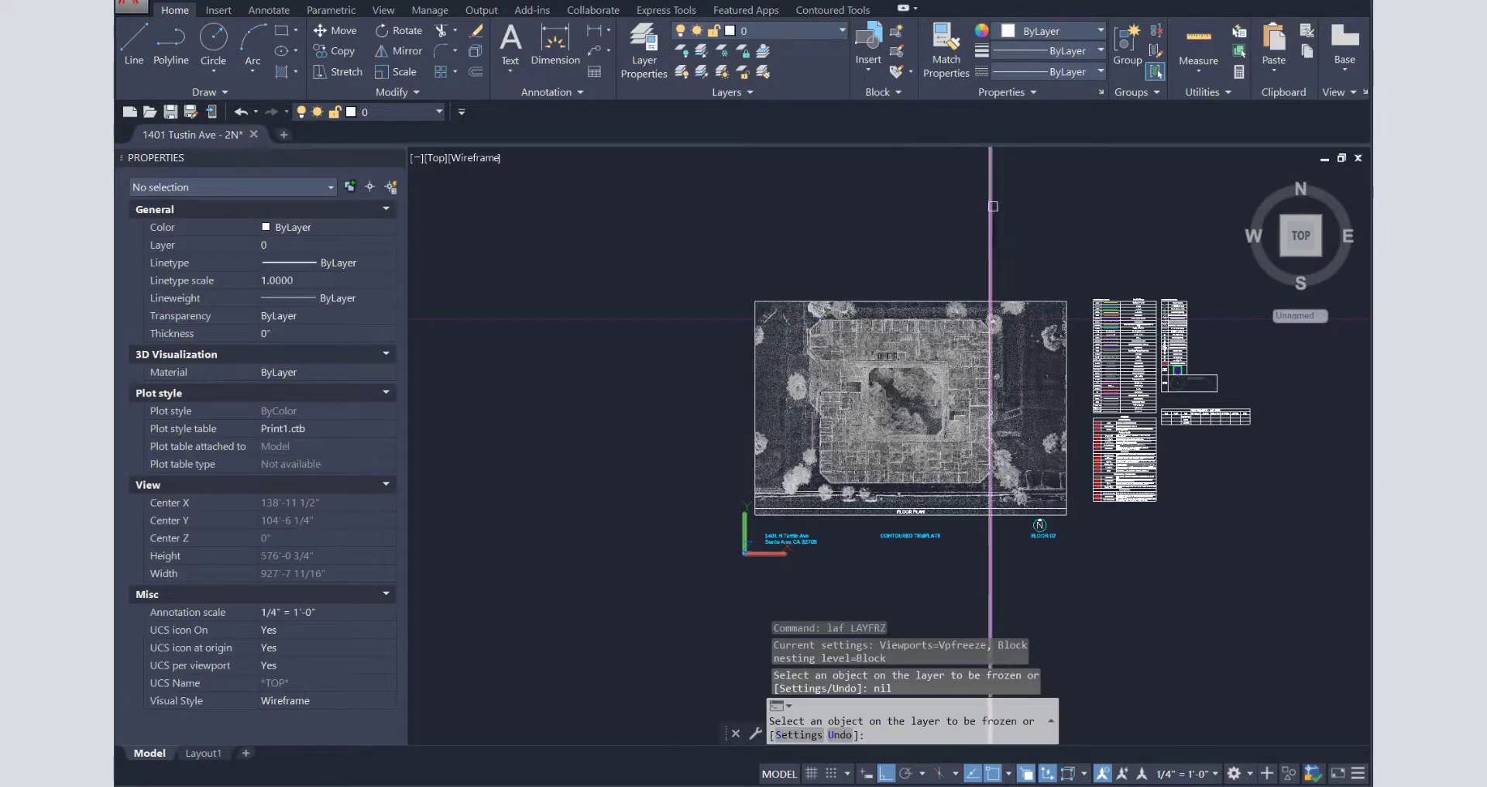
{"action": "left_click", "coordinate": [993, 206]}
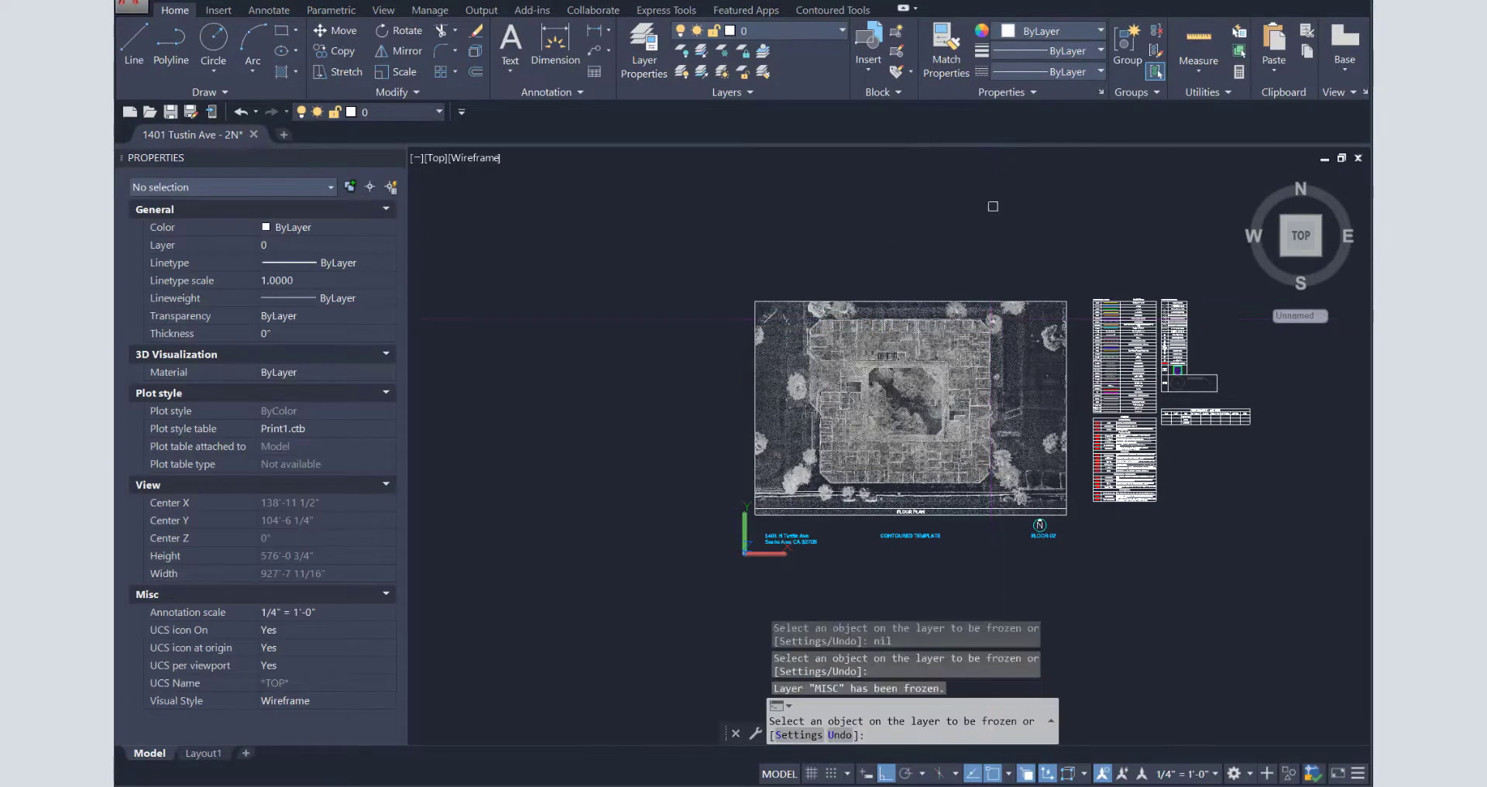
{"action": "left_click", "coordinate": [800, 345]}
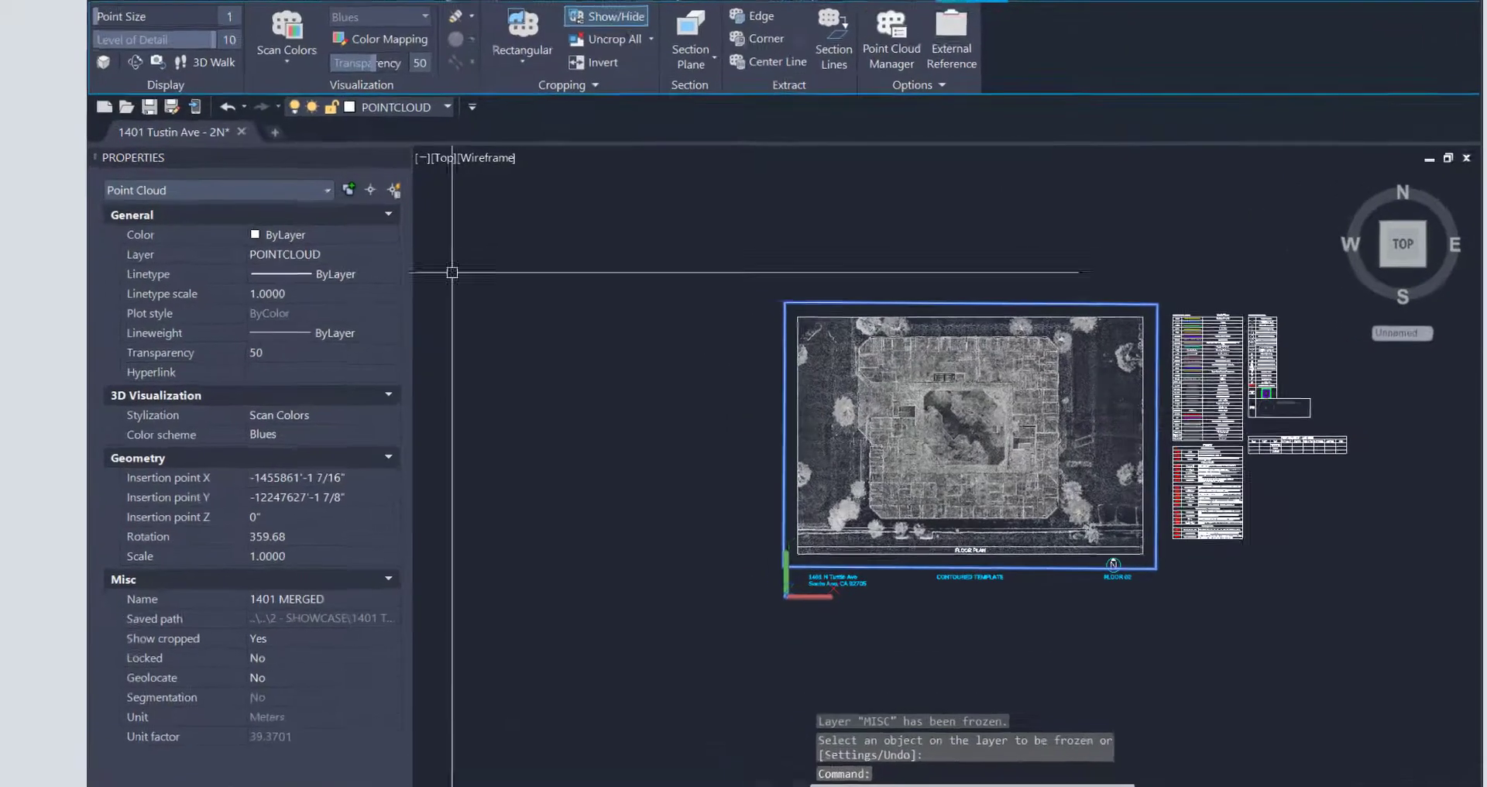
{"action": "key", "text": "Escape"}
{"action": "left_click", "coordinate": [449, 159]}
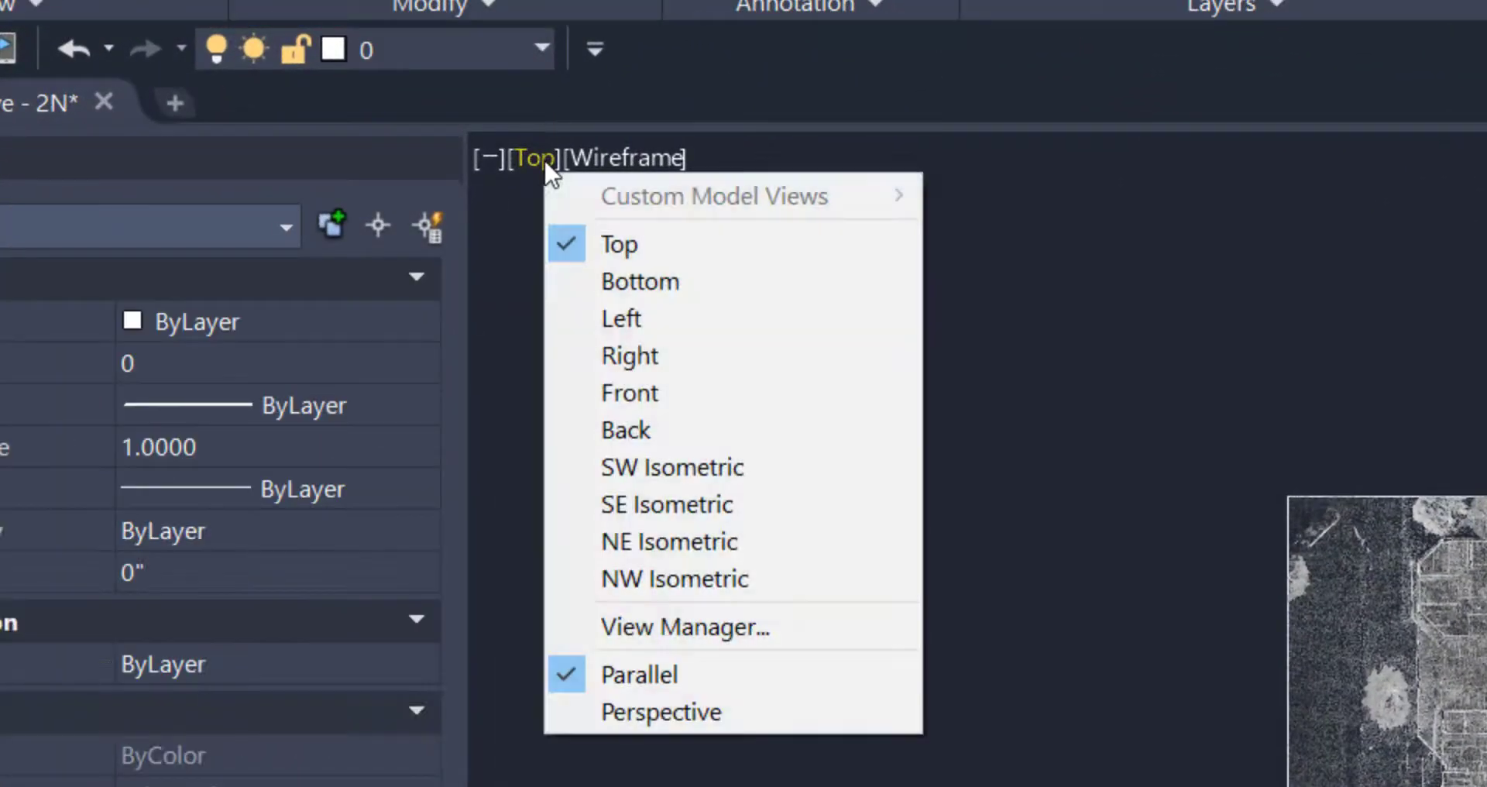
- Switch to the Left view, move the point cloud 300' straight down, and recenter it
{"action": "left_click", "coordinate": [649, 321]}
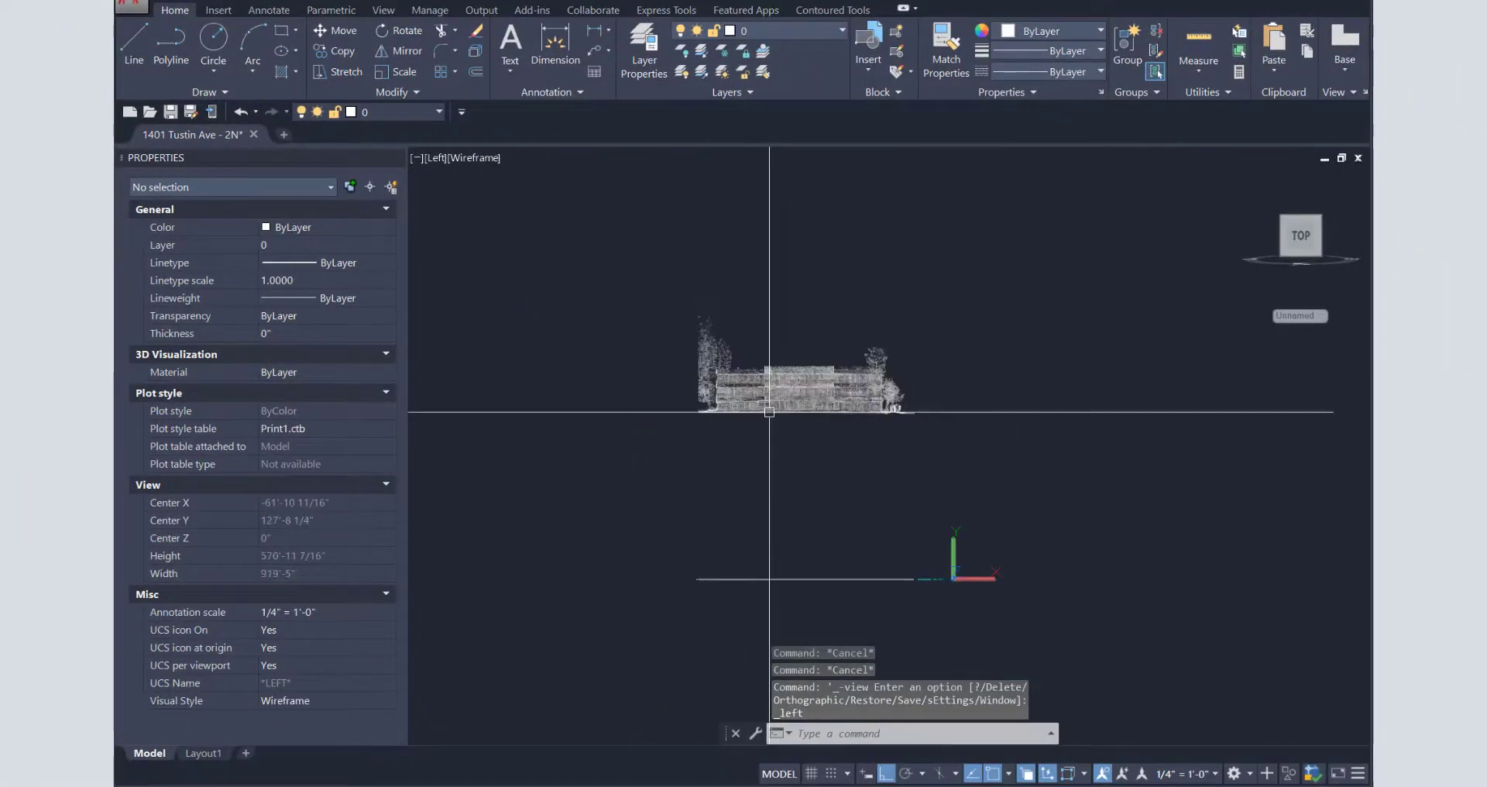
{"action": "type", "text": "m"}
{"action": "key", "text": "Return"}
{"action": "left_click", "coordinate": [787, 378]}
{"action": "key", "text": "Return"}
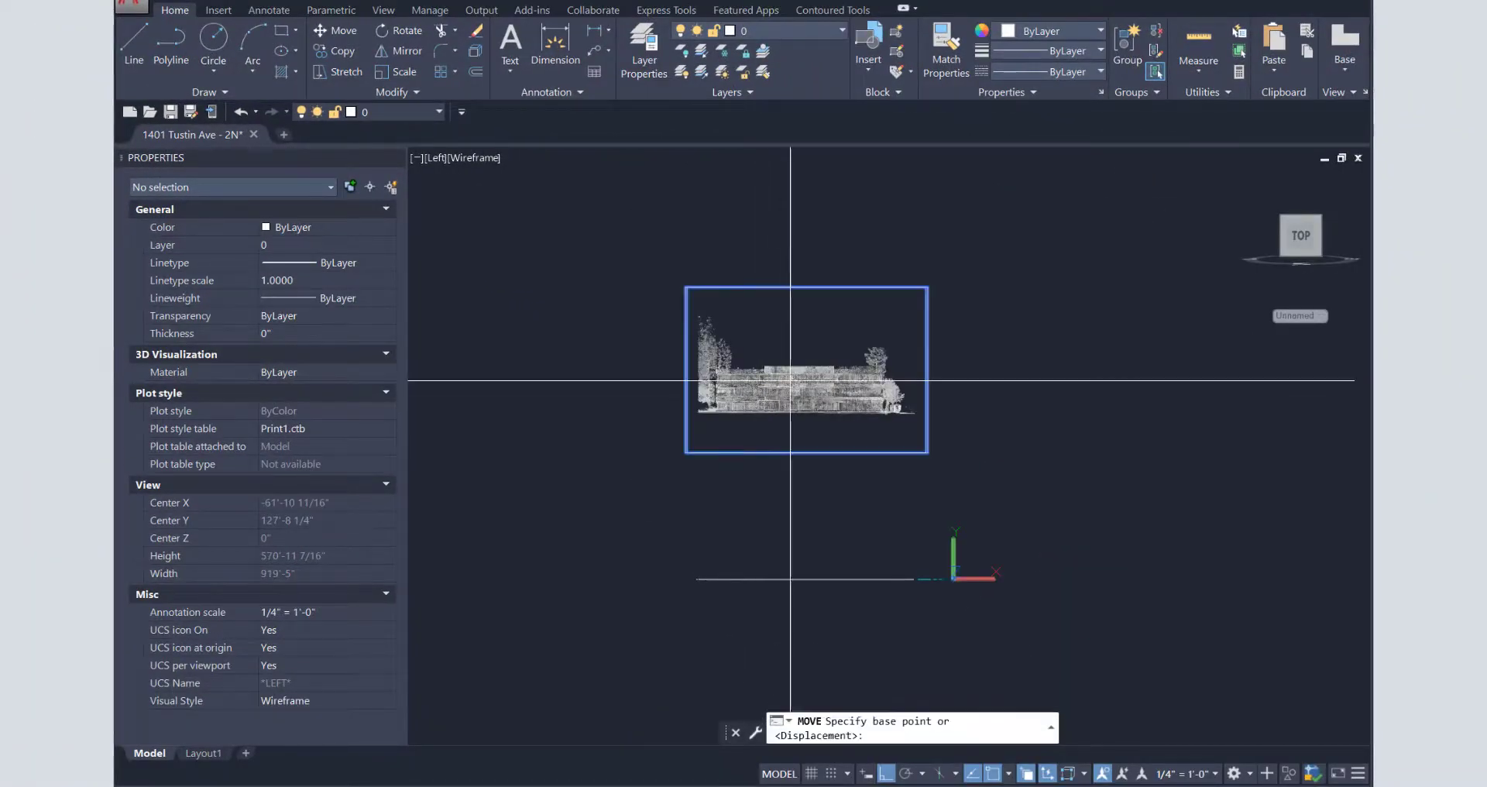
{"action": "left_click", "coordinate": [540, 374]}
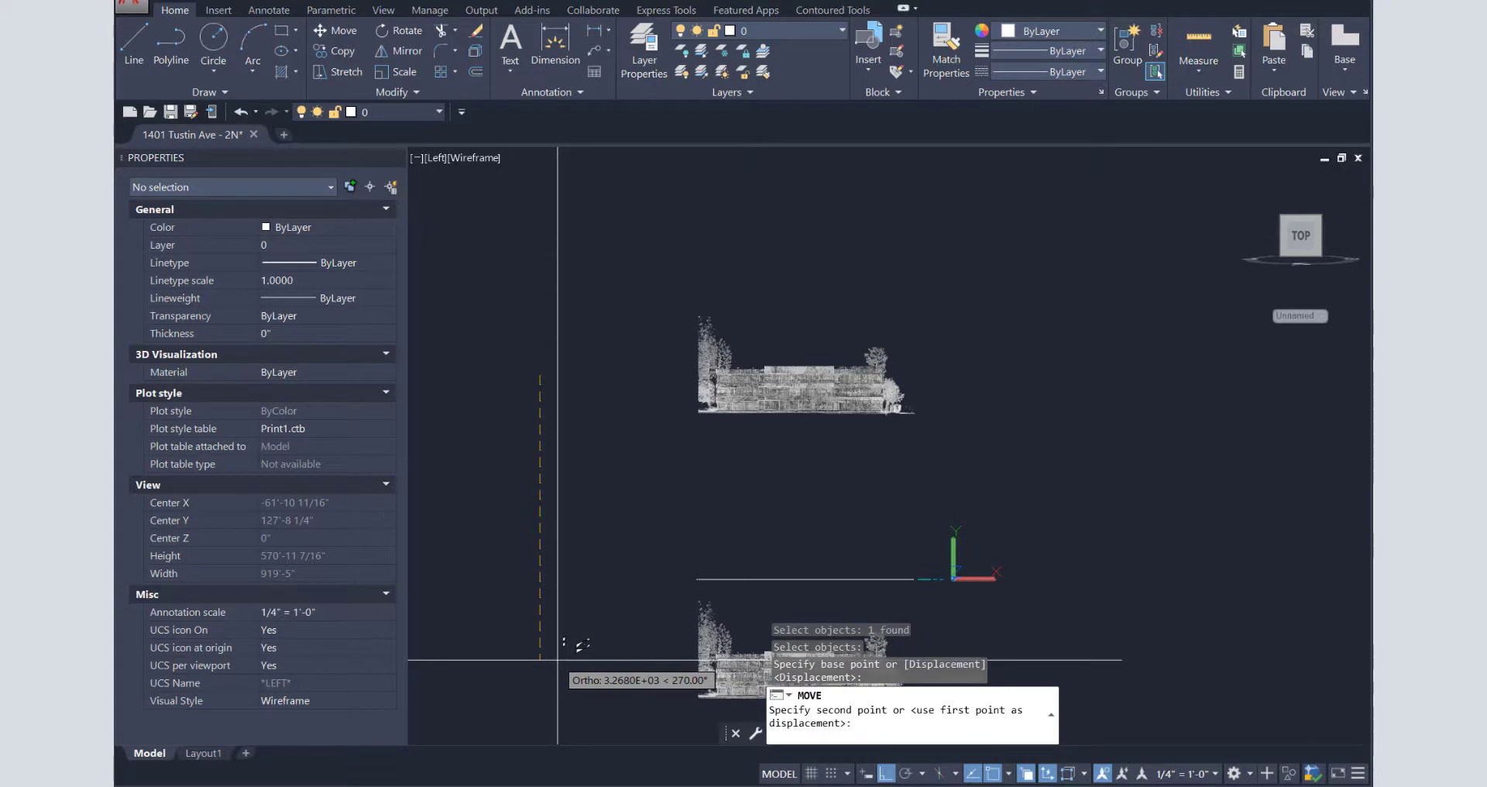
{"action": "type", "text": "'"}
{"action": "key", "text": "Return"}
{"action": "key", "text": "Escape"}
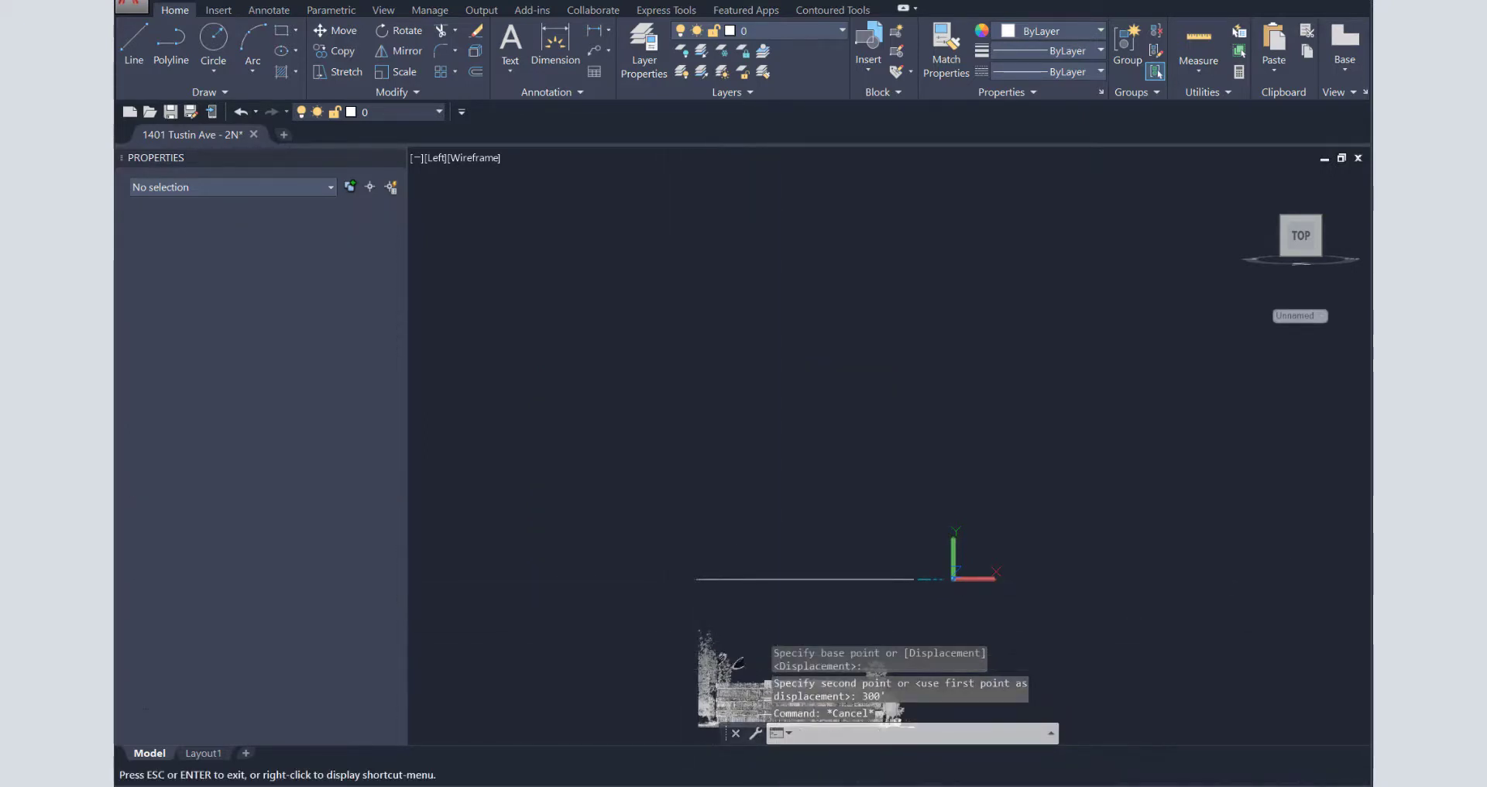
{"action": "middle_click_drag", "start_coordinate": [712, 668], "coordinate": [725, 405]}
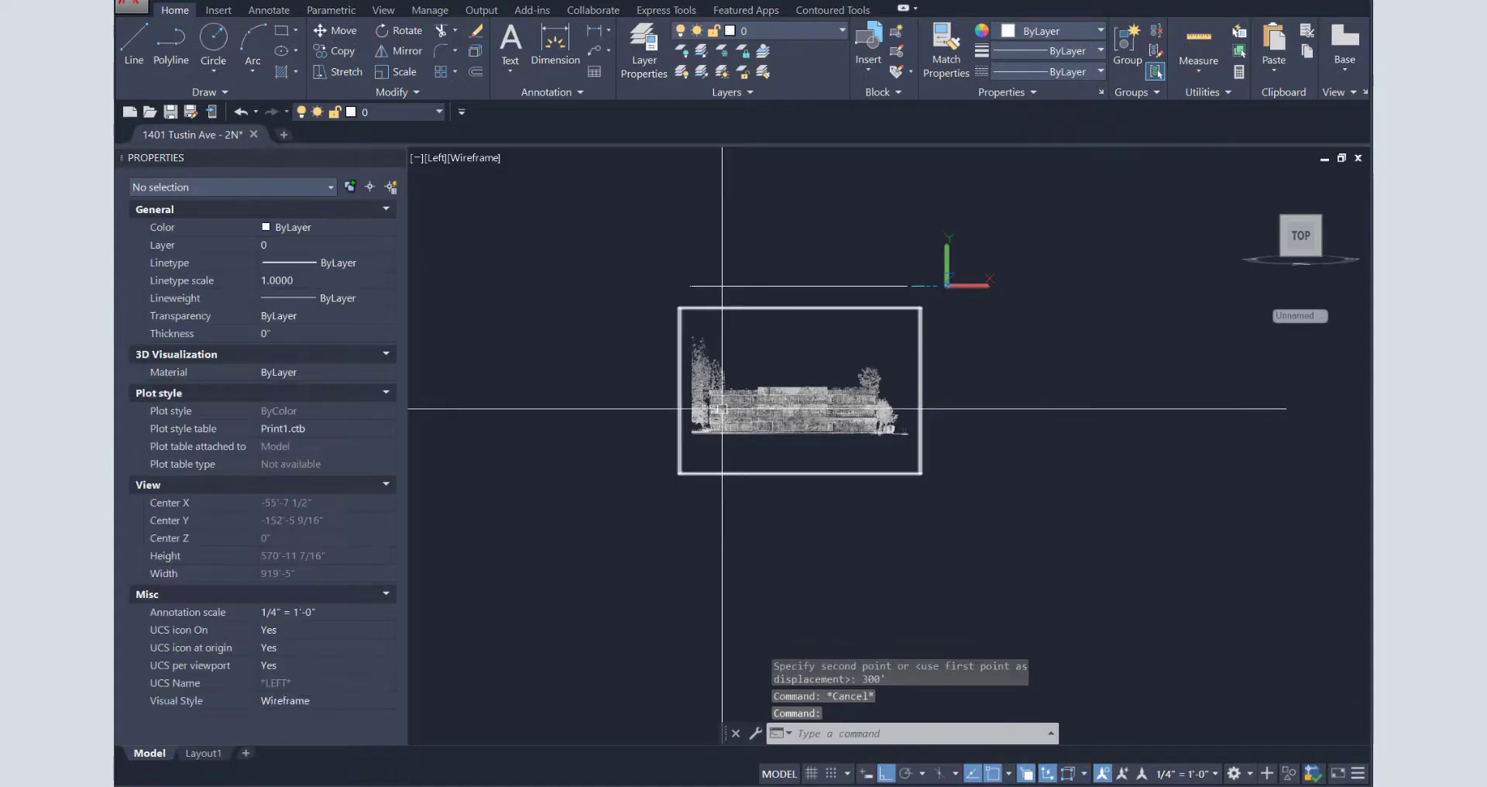
- Zoom in on the tree and building facade, then compare with a parking-lot panorama photo
{"action": "type", "text": "z"}
{"action": "key", "text": "Return"}
{"action": "type", "text": "w"}
{"action": "key", "text": "Return"}
{"action": "left_click", "coordinate": [693, 400]}
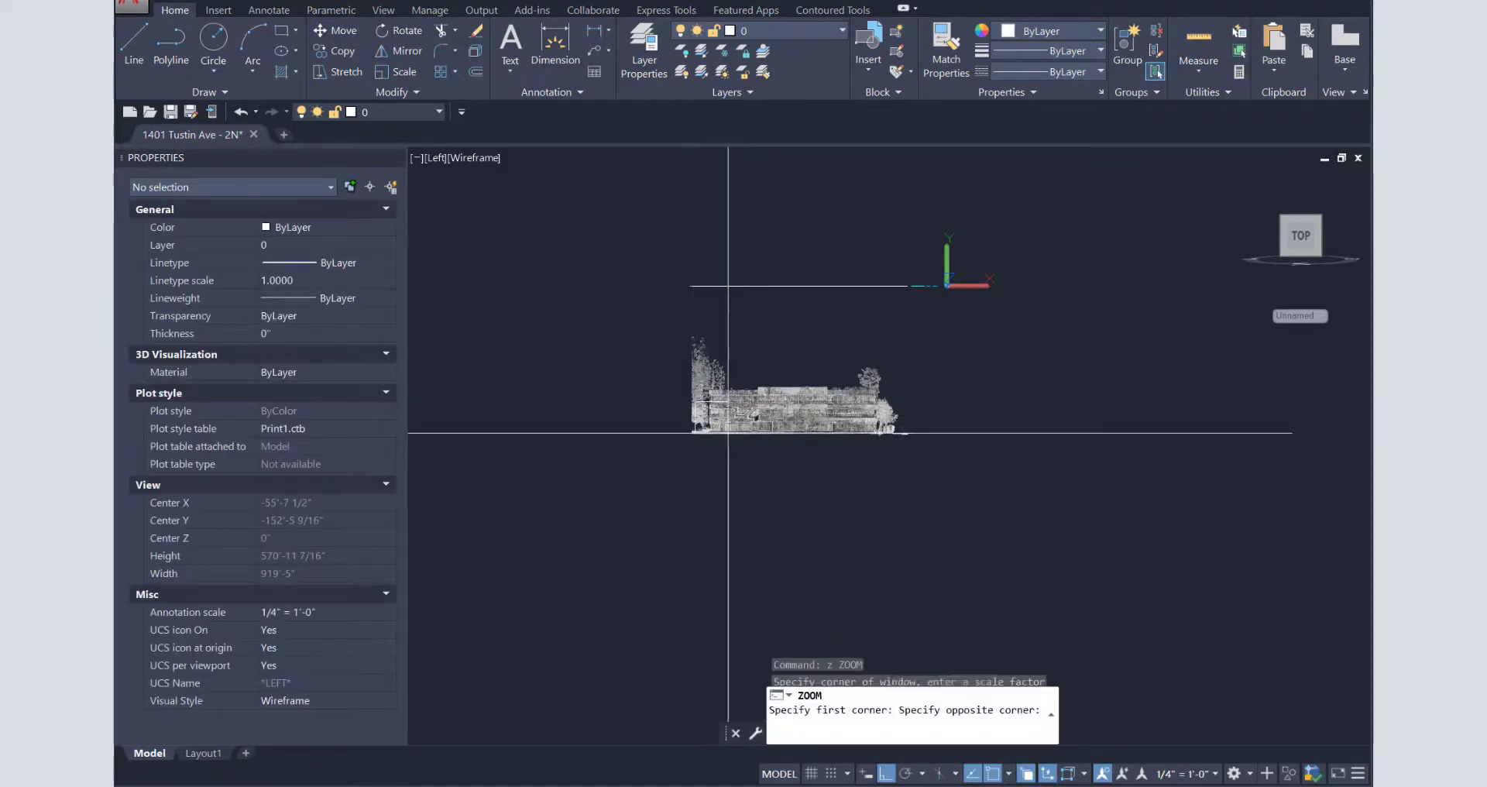
{"action": "left_click", "coordinate": [740, 432]}
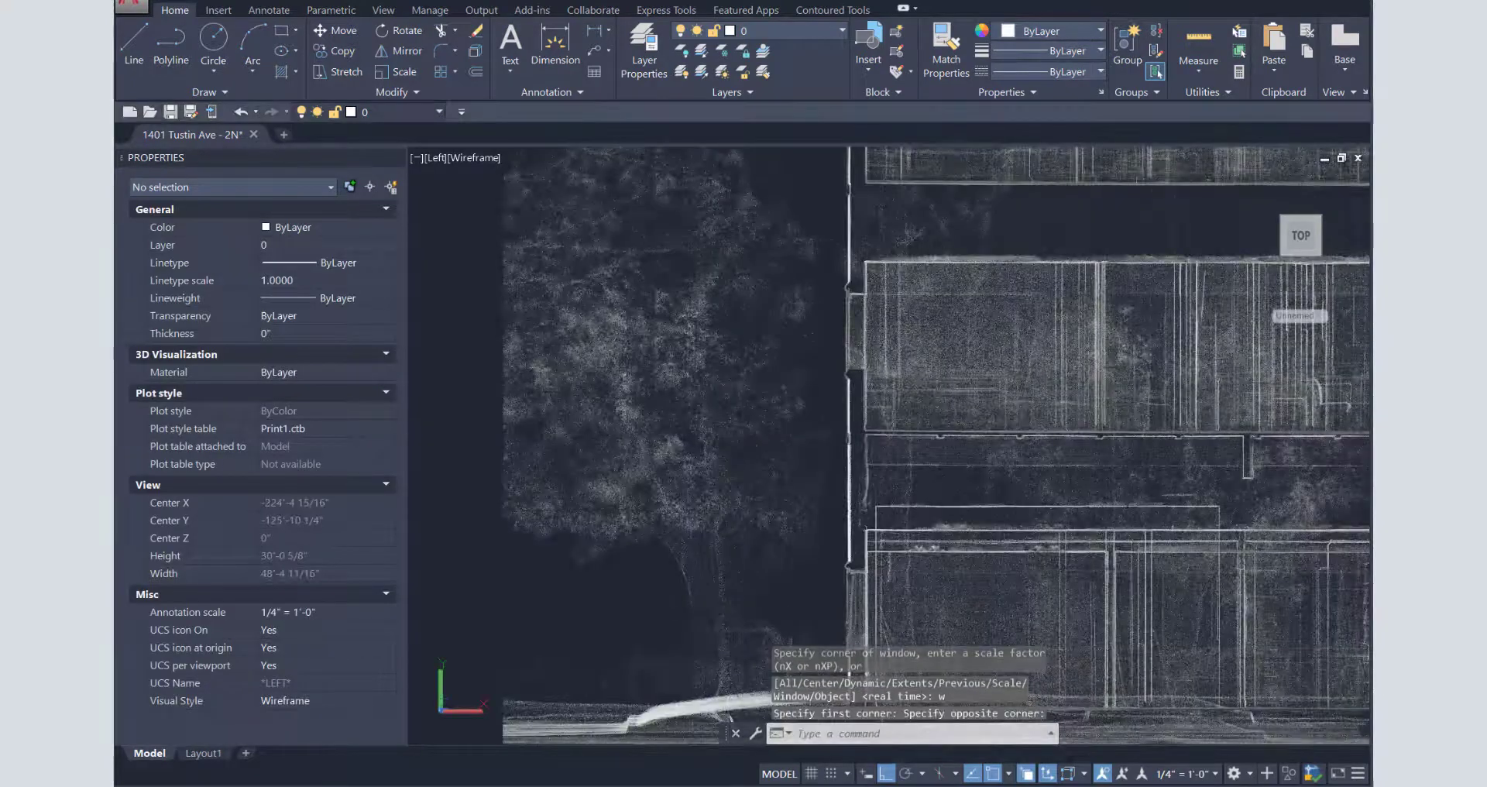
{"action": "left_click_drag", "start_coordinate": [1371, 66], "coordinate": [116, 3]}
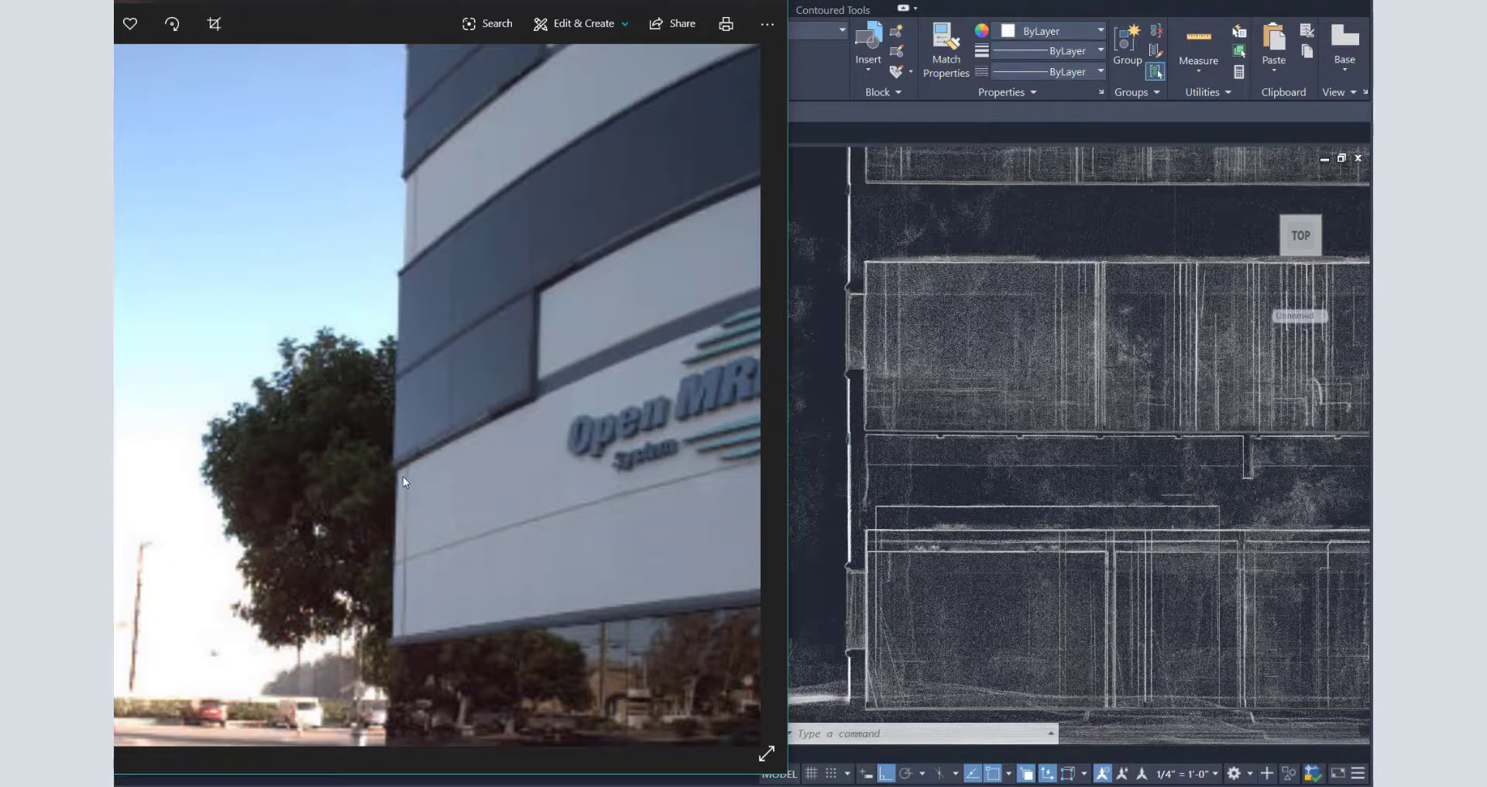
{"action": "key", "text": "Right"}
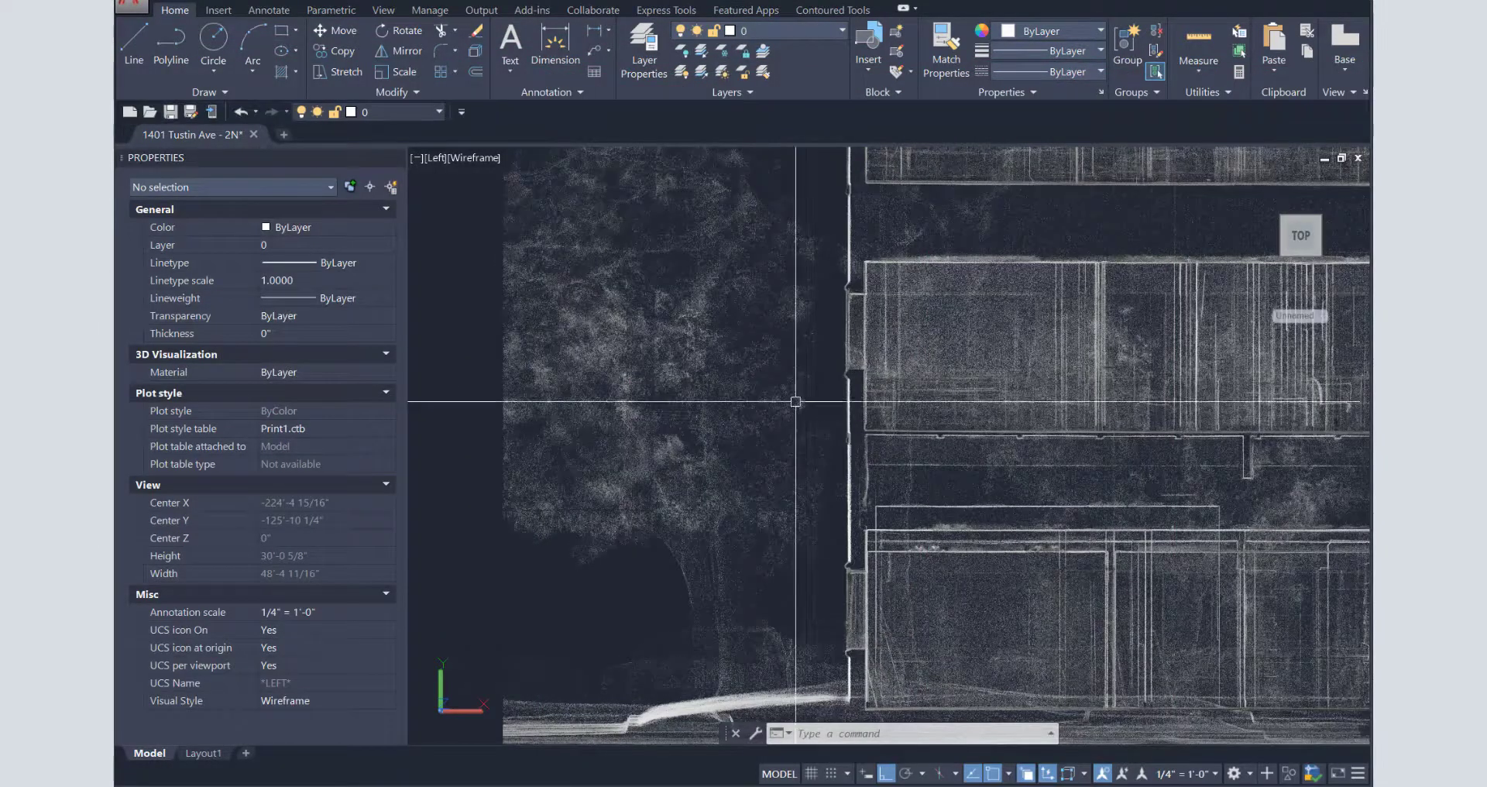
- Zoom out on the side elevation and draw a horizontal MISC construction line across the facade
{"action": "left_click_drag", "start_coordinate": [1154, 424], "coordinate": [1023, 421]}
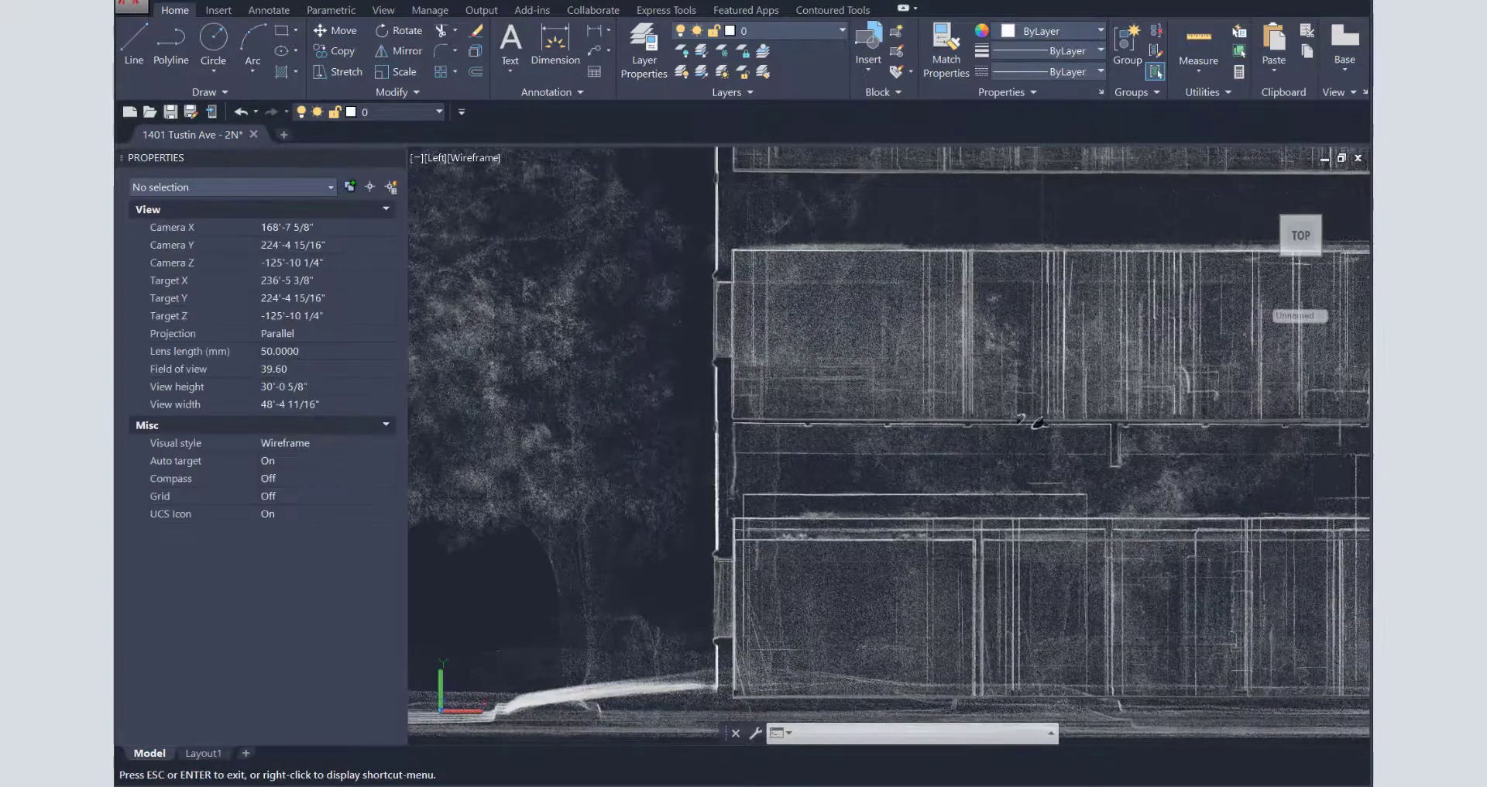
{"action": "key", "text": "Escape"}
{"action": "scroll", "coordinate": [765, 248], "scroll_direction": "down", "scroll_amount": 2}
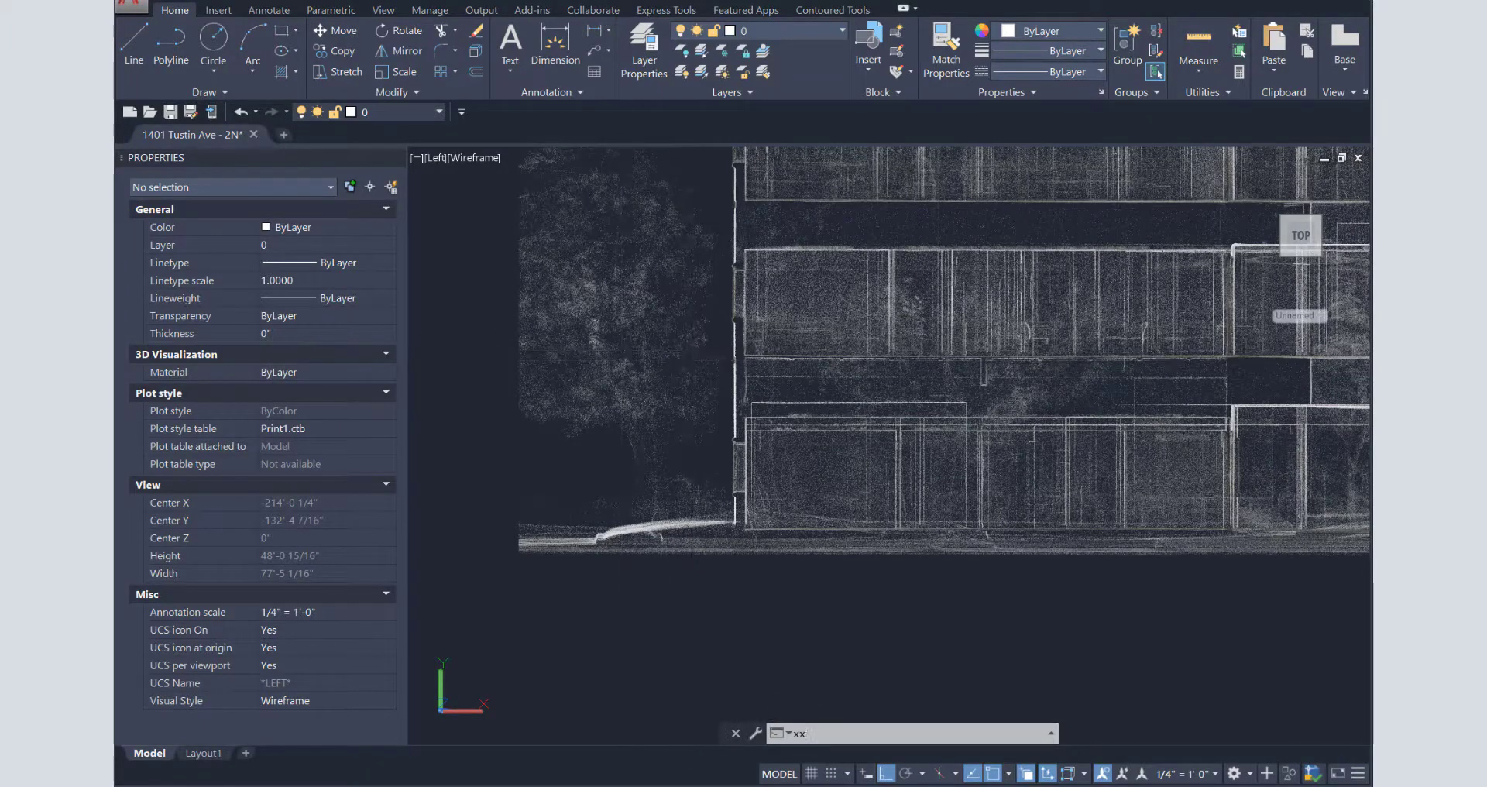
{"action": "key", "text": "Return"}
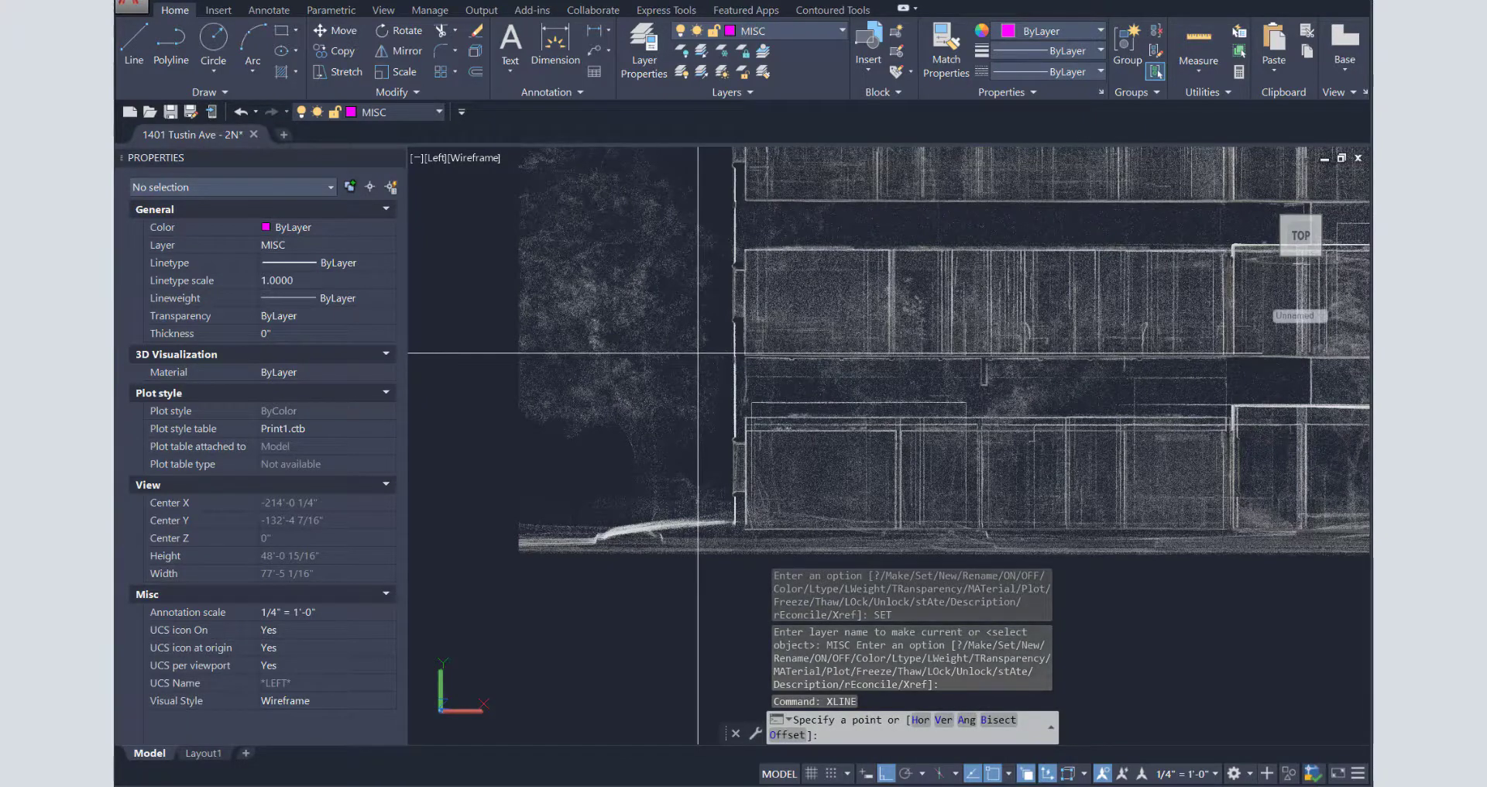
{"action": "left_click", "coordinate": [698, 353]}
{"action": "left_click", "coordinate": [638, 379]}
{"action": "key", "text": "Return"}
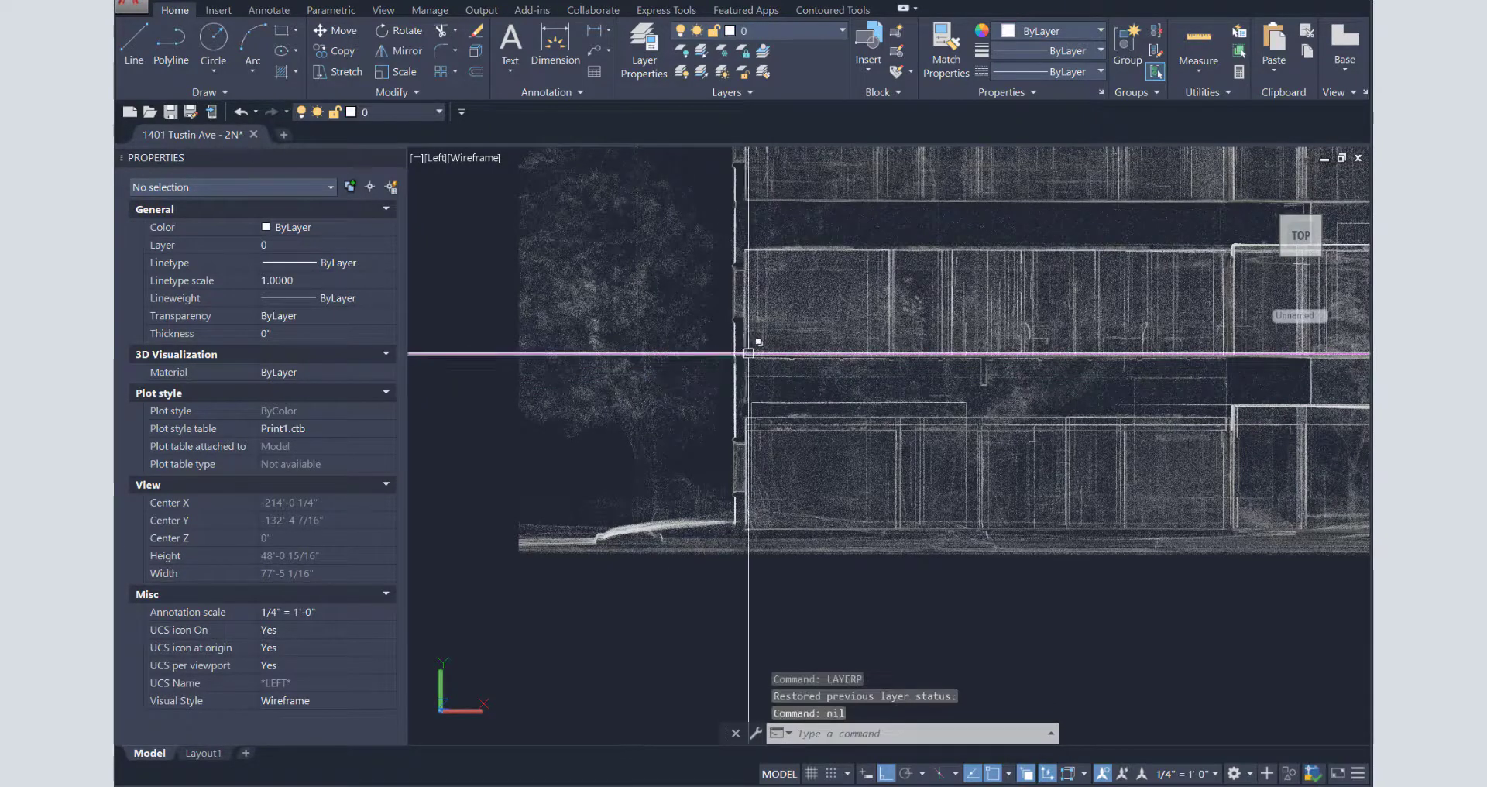
- Copy the horizontal construction line 7' higher across the point cloud
{"action": "type", "text": "z"}
{"action": "key", "text": "Return"}
{"action": "type", "text": "w"}
{"action": "key", "text": "Return"}
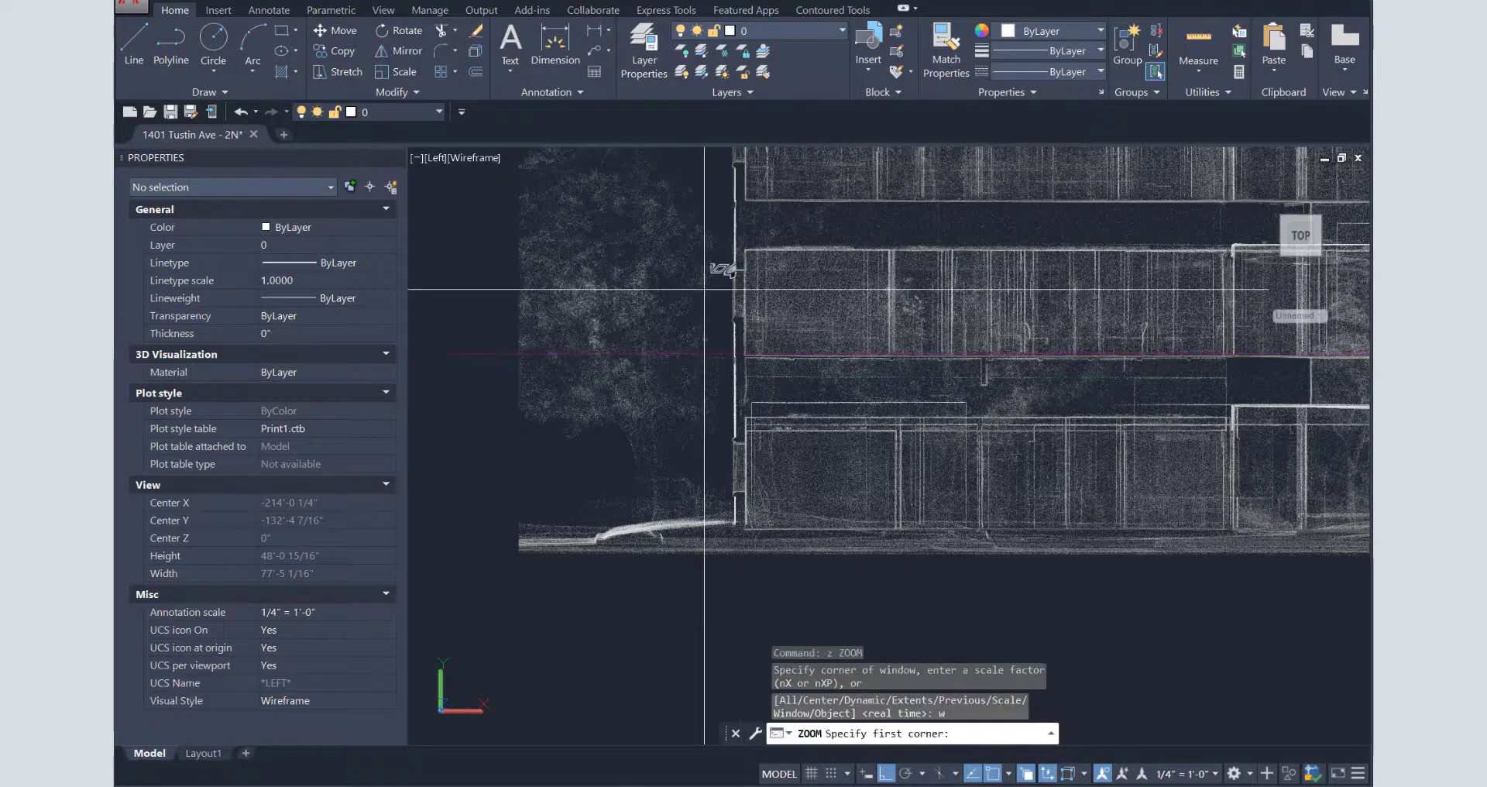
{"action": "left_click", "coordinate": [465, 163]}
{"action": "left_click", "coordinate": [1278, 670]}
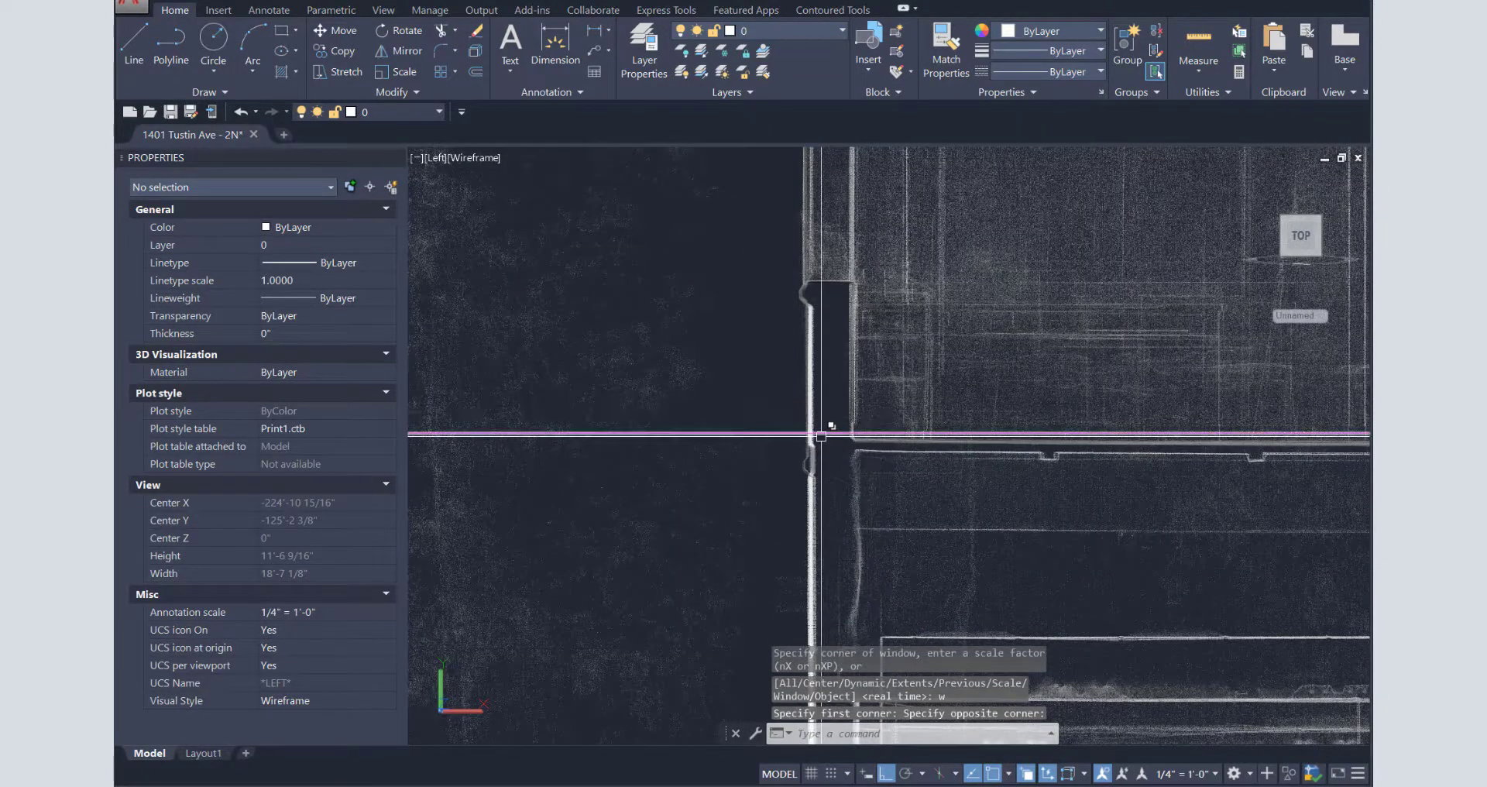
{"action": "type", "text": "c"}
{"action": "key", "text": "Return"}
{"action": "left_click", "coordinate": [645, 435]}
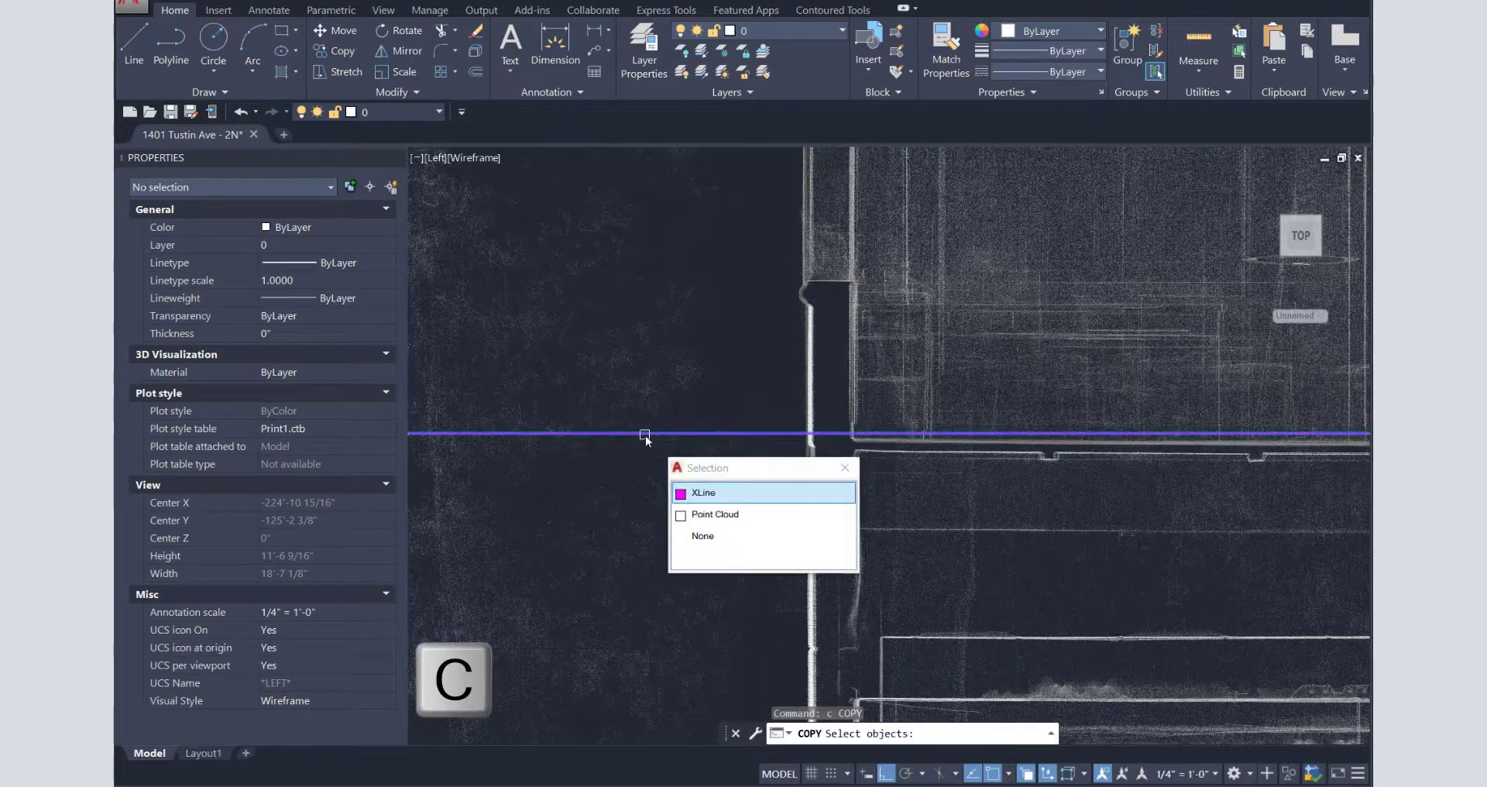
{"action": "left_click", "coordinate": [710, 492]}
{"action": "key", "text": "Return"}
{"action": "left_click", "coordinate": [694, 392]}
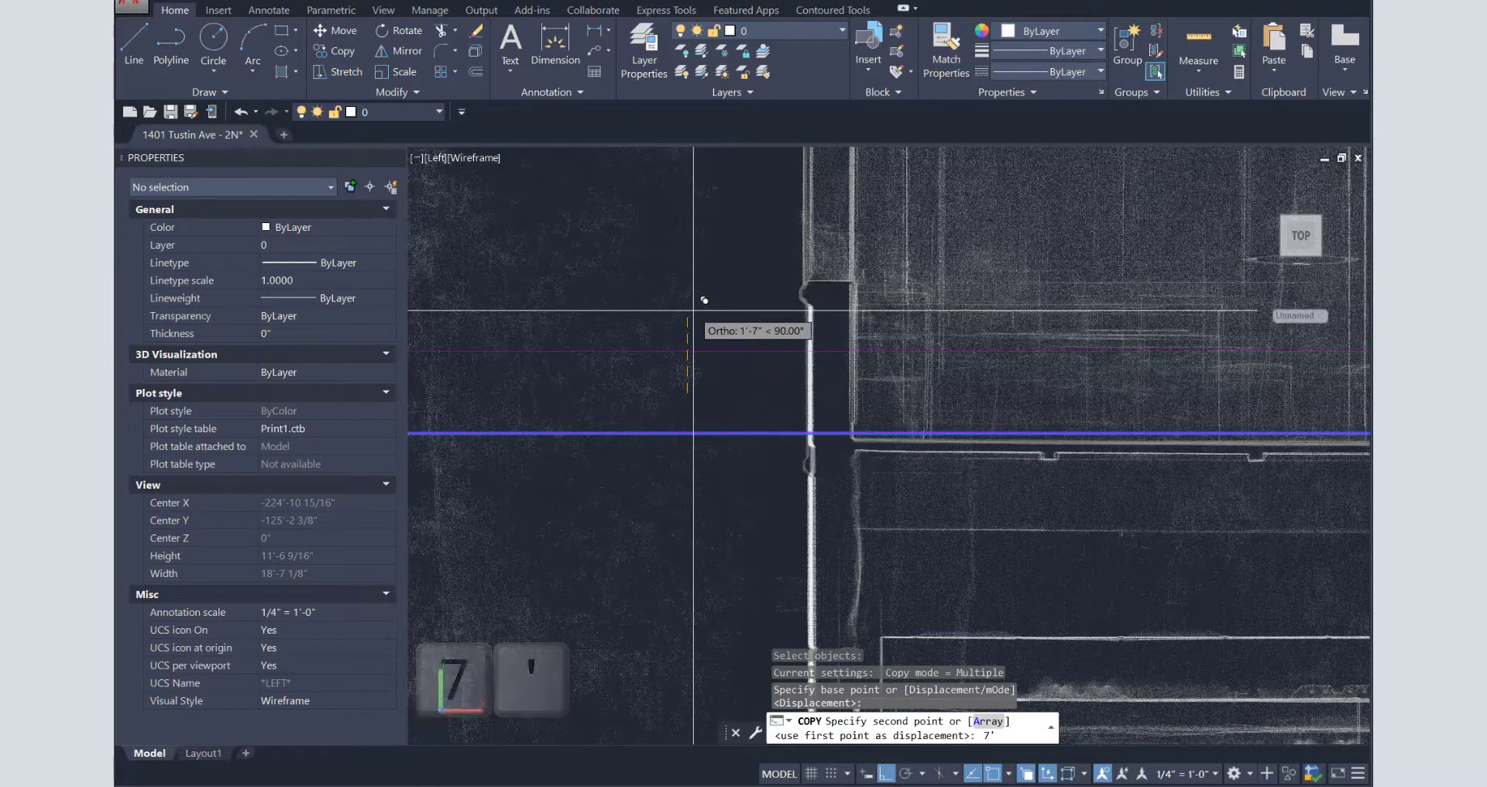
{"action": "key", "text": "Return"}
{"action": "key", "text": "Return"}
- Zoom out and select the 1401 MERGED point cloud
{"action": "scroll", "coordinate": [694, 311], "scroll_direction": "down", "scroll_amount": 8}
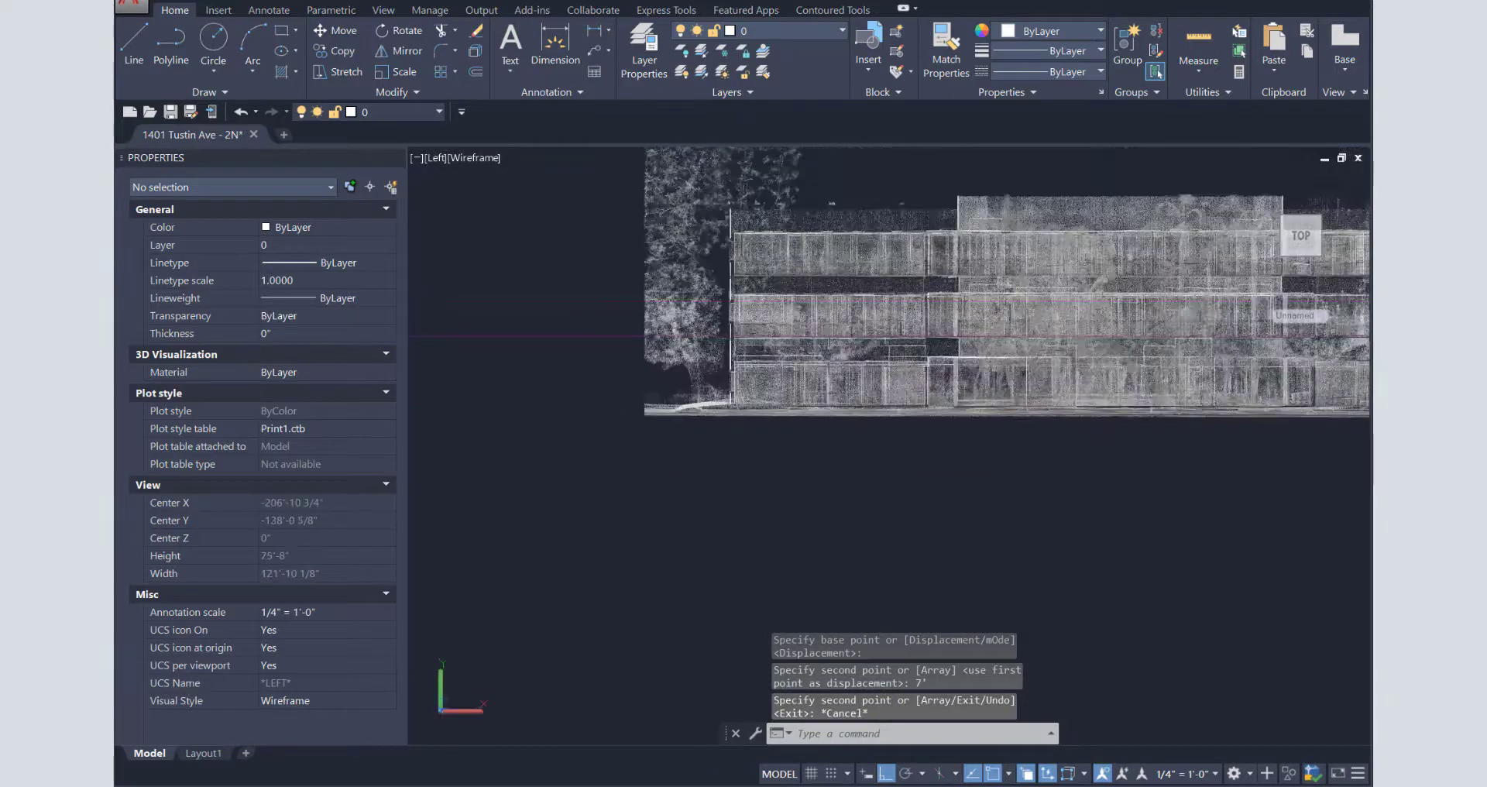
{"action": "scroll", "coordinate": [724, 325], "scroll_direction": "down", "scroll_amount": 2}
{"action": "left_click", "coordinate": [1025, 267]}
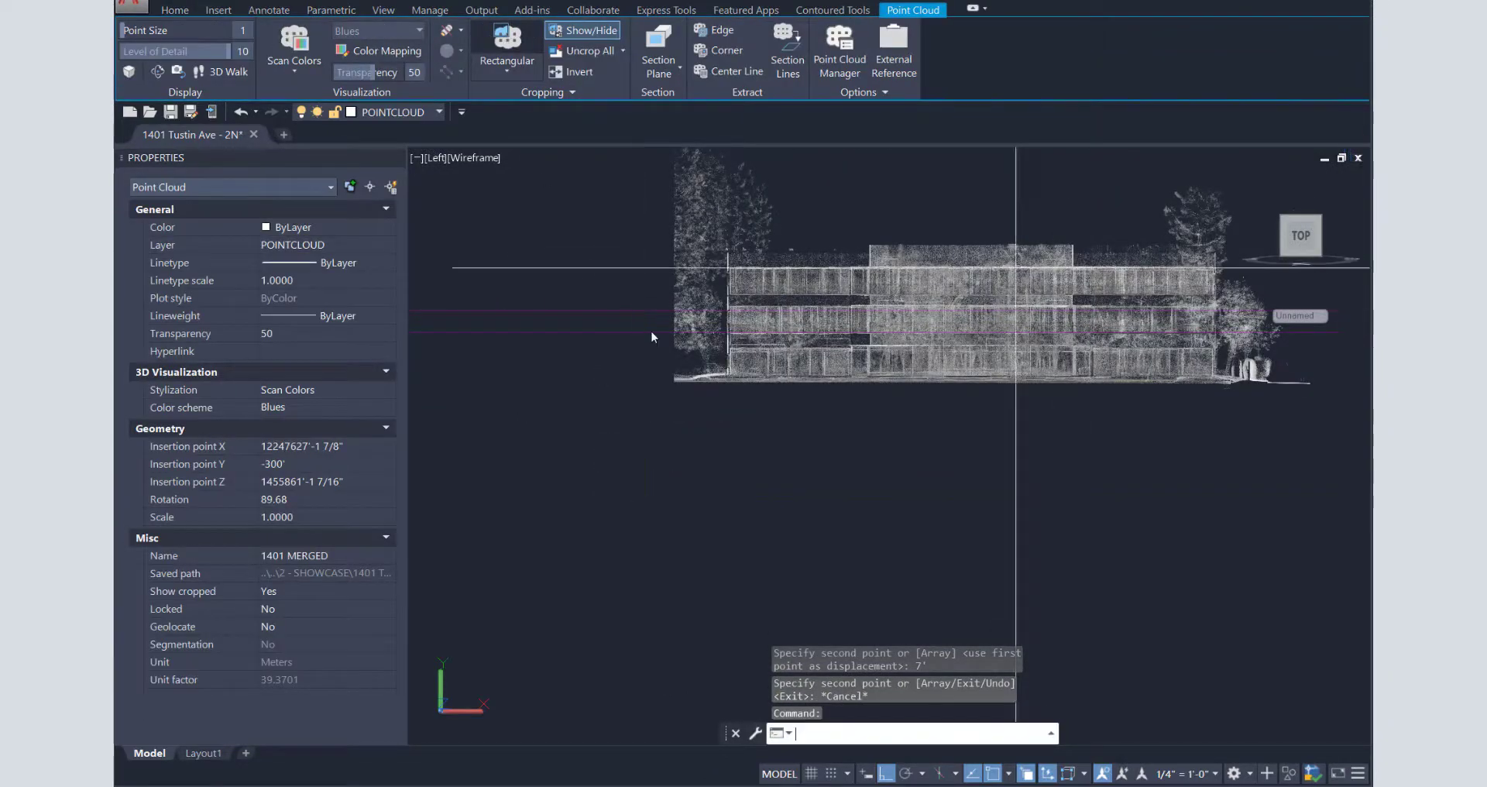
- Rectangular-crop the cloud with nearest snap to the middle-floor band, keeping the inside points
{"action": "left_click", "coordinate": [505, 36]}
{"action": "type", "text": "nea"}
{"action": "key", "text": "space"}
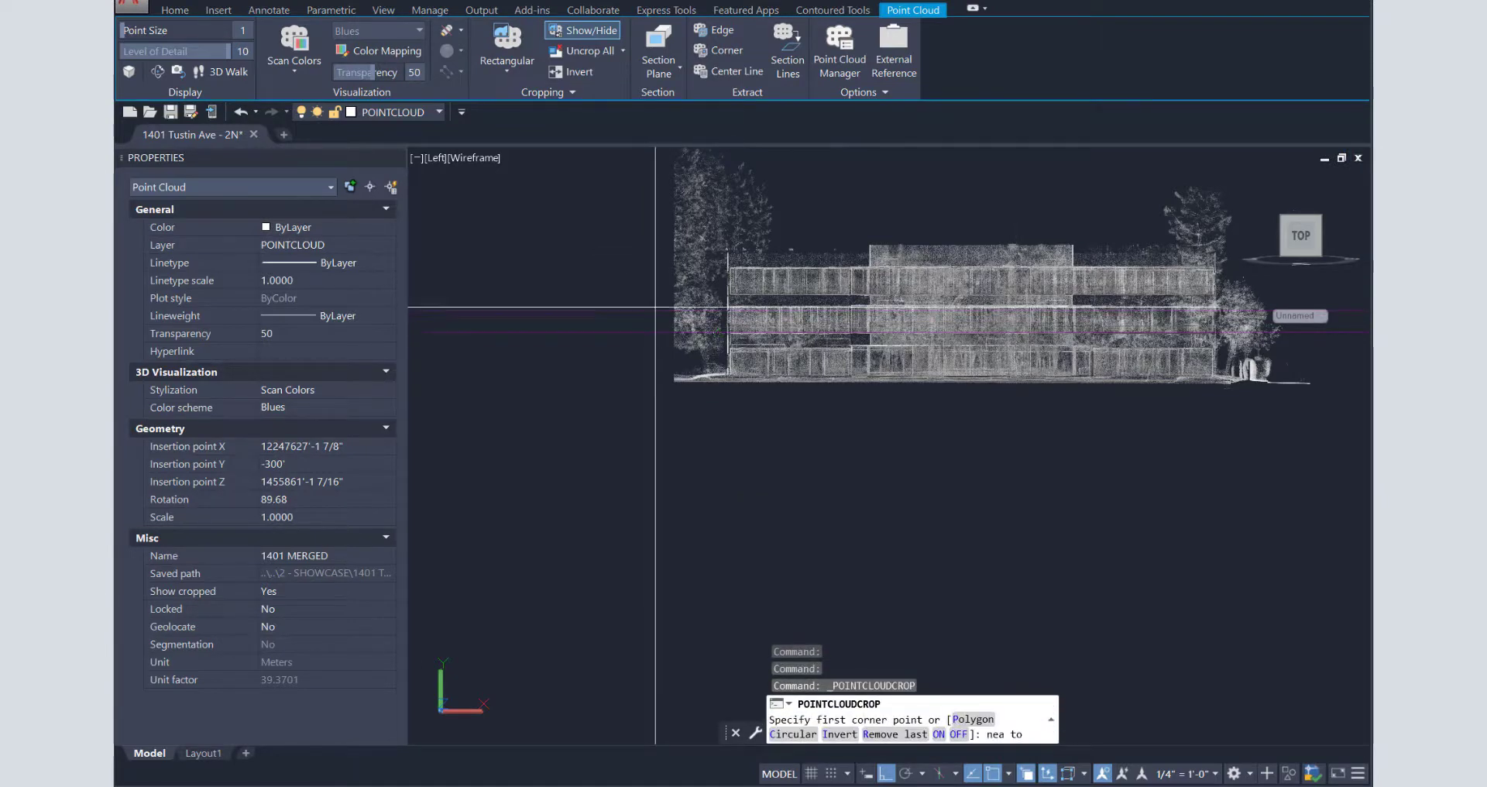
{"action": "left_click", "coordinate": [657, 310]}
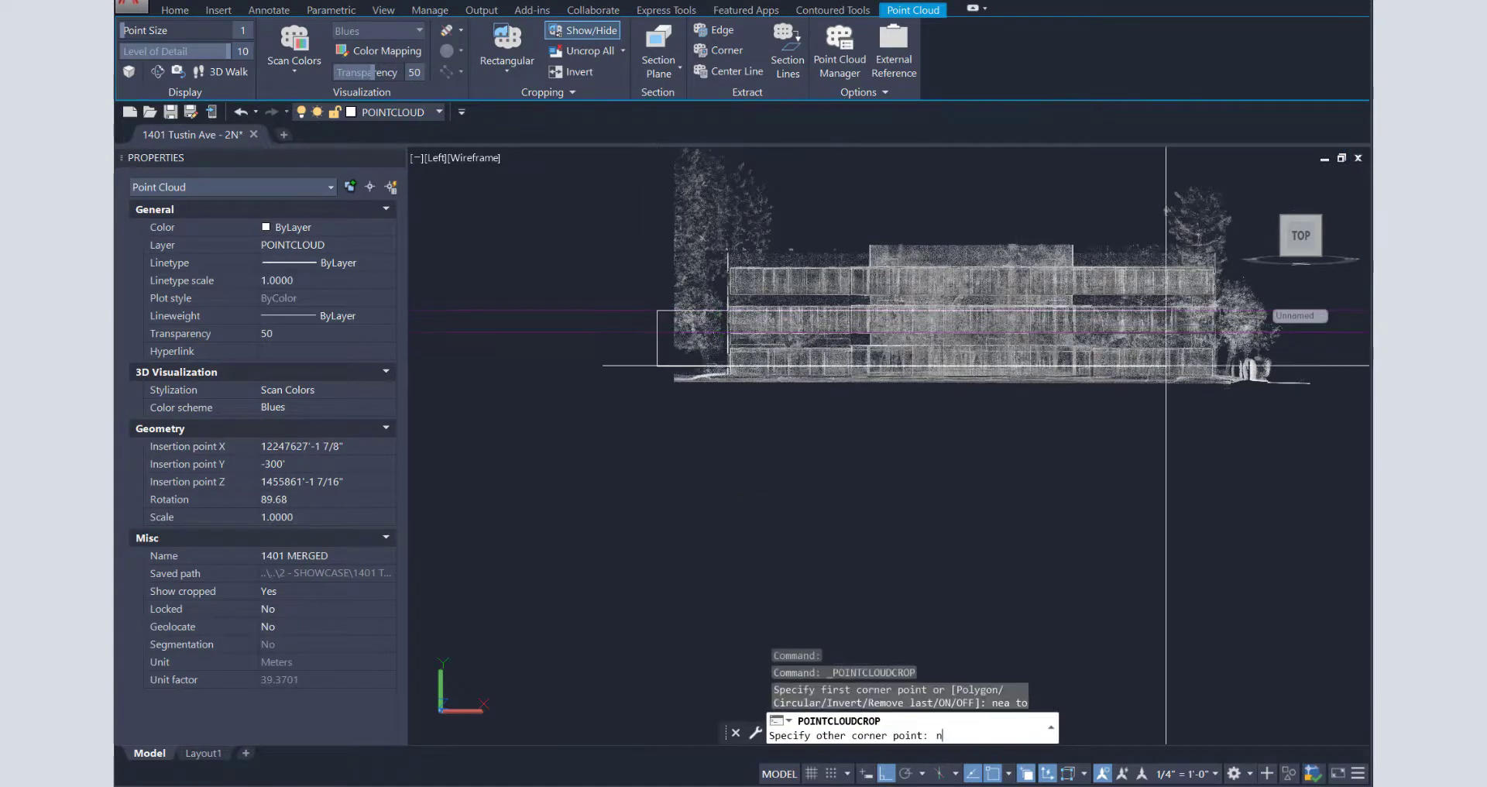
{"action": "left_click", "coordinate": [1348, 334]}
{"action": "key", "text": "Return"}
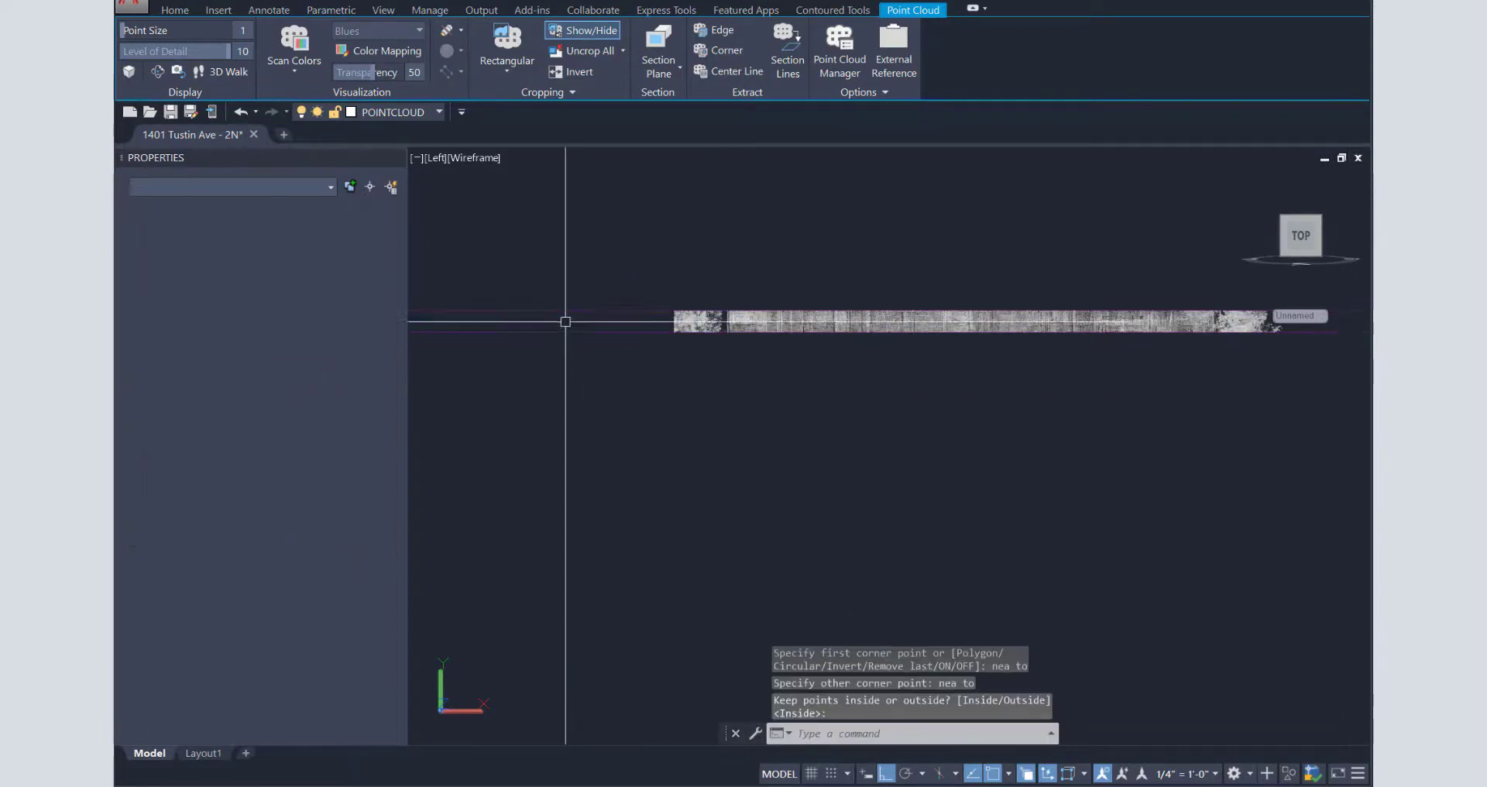
{"action": "key", "text": "Escape"}
{"action": "key", "text": "Escape"}
- Window-select and delete the two guide construction lines
{"action": "left_click", "coordinate": [558, 233]}
{"action": "left_click", "coordinate": [514, 416]}
{"action": "key", "text": "Delete"}
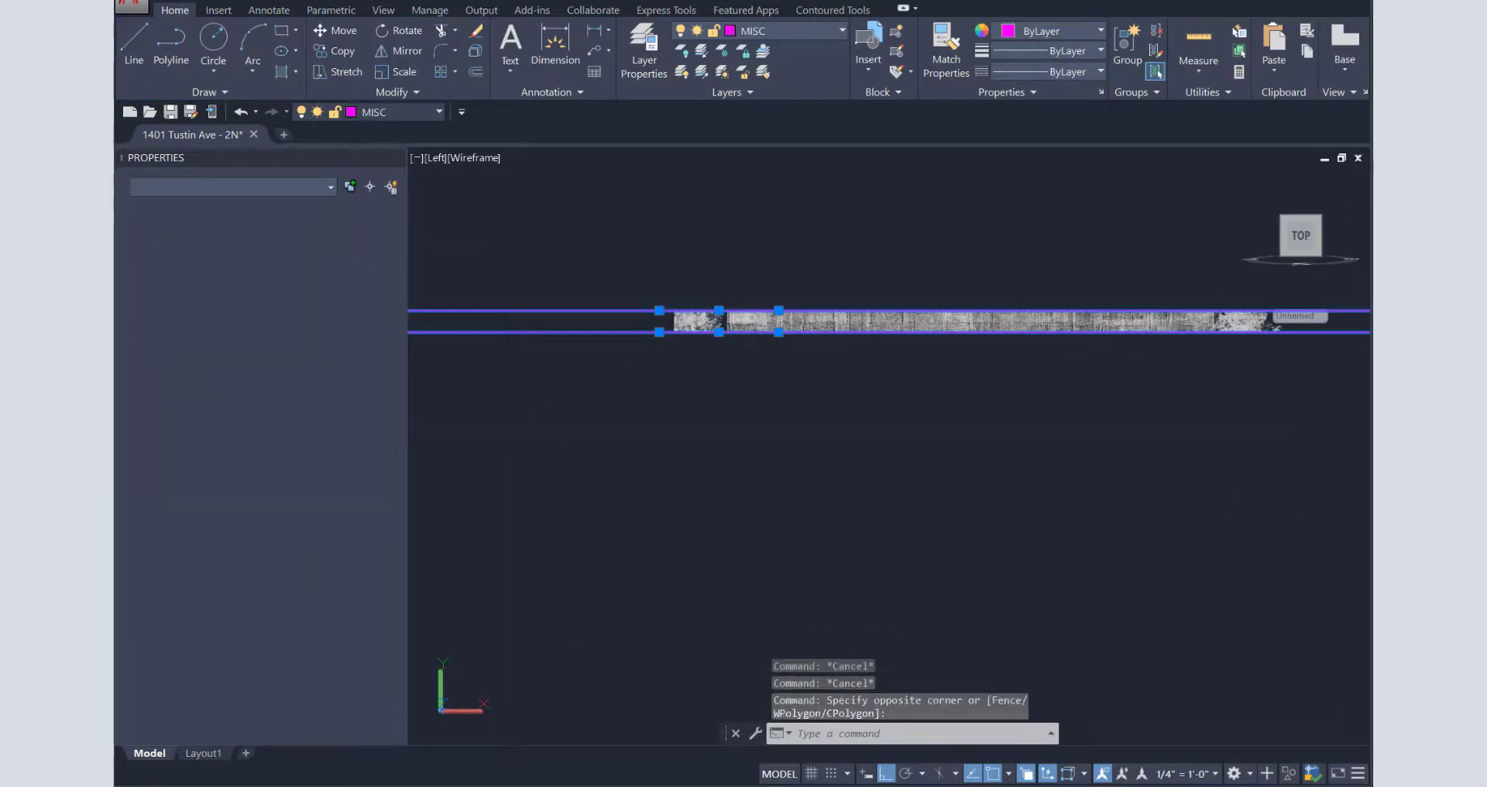
{"action": "left_click", "coordinate": [833, 316]}
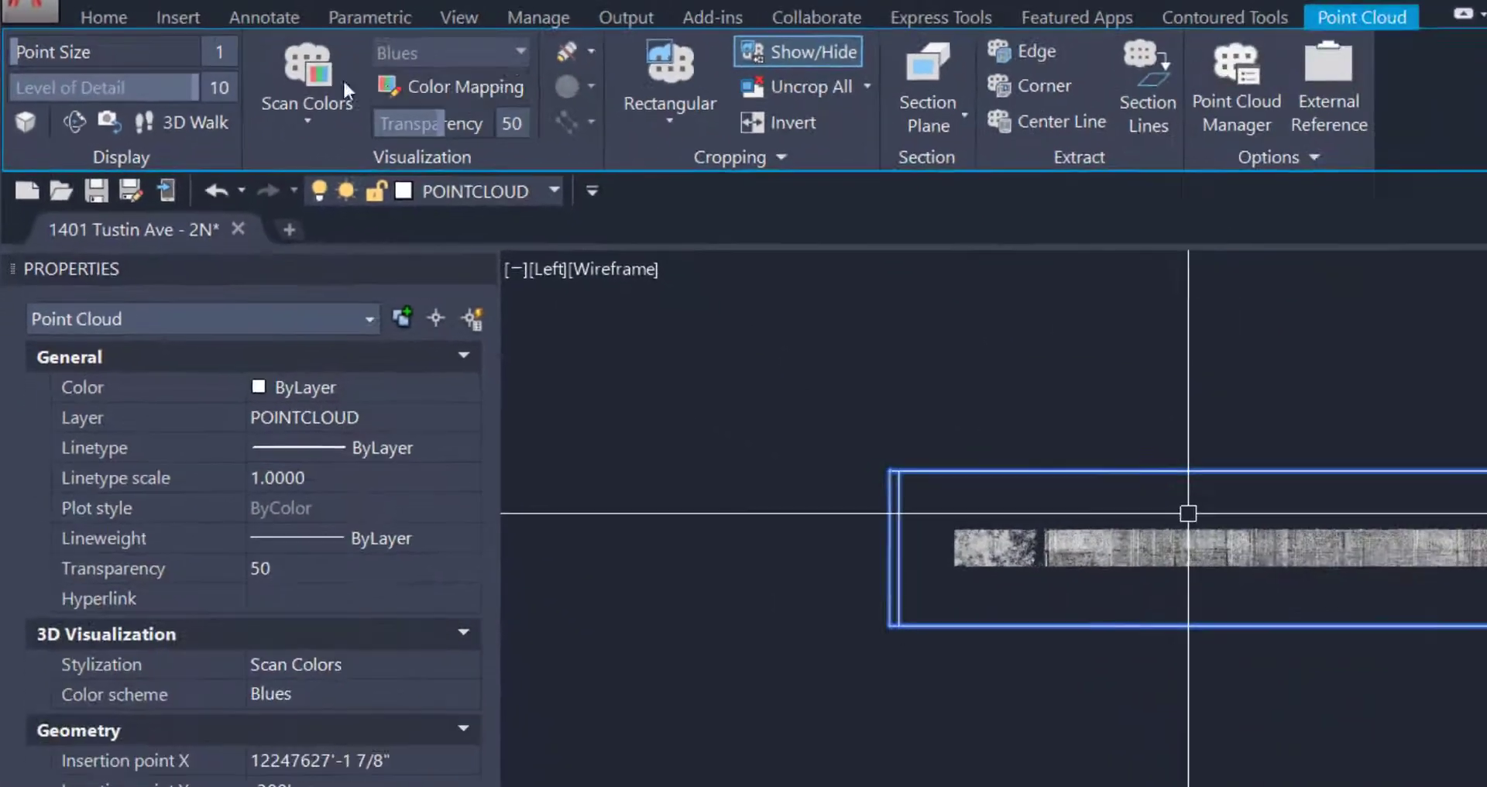
- Apply the Greens elevation colour mapping to the cropped slice, displayed as a gradient
{"action": "left_click", "coordinate": [614, 128]}
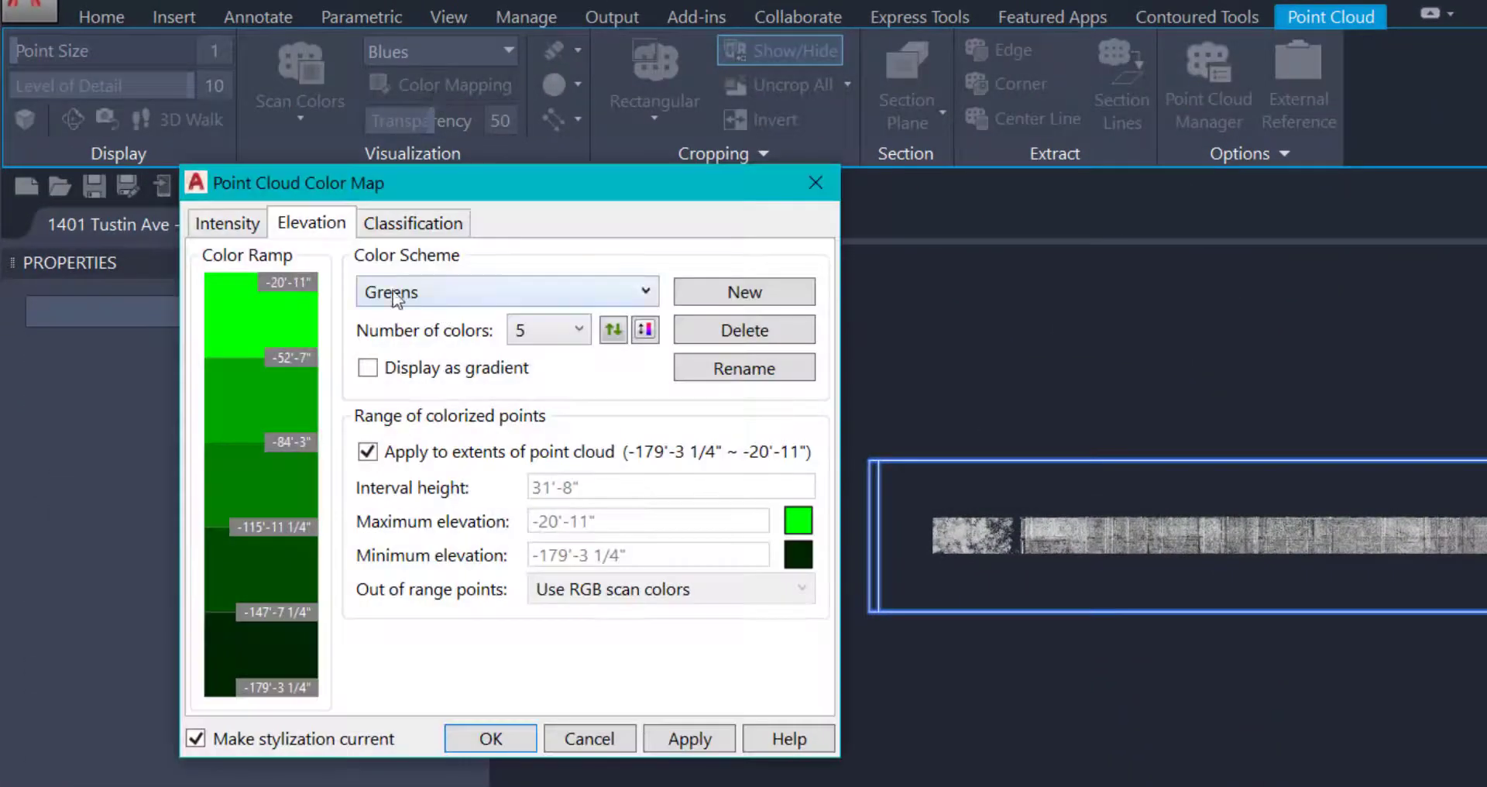
{"action": "left_click", "coordinate": [370, 369]}
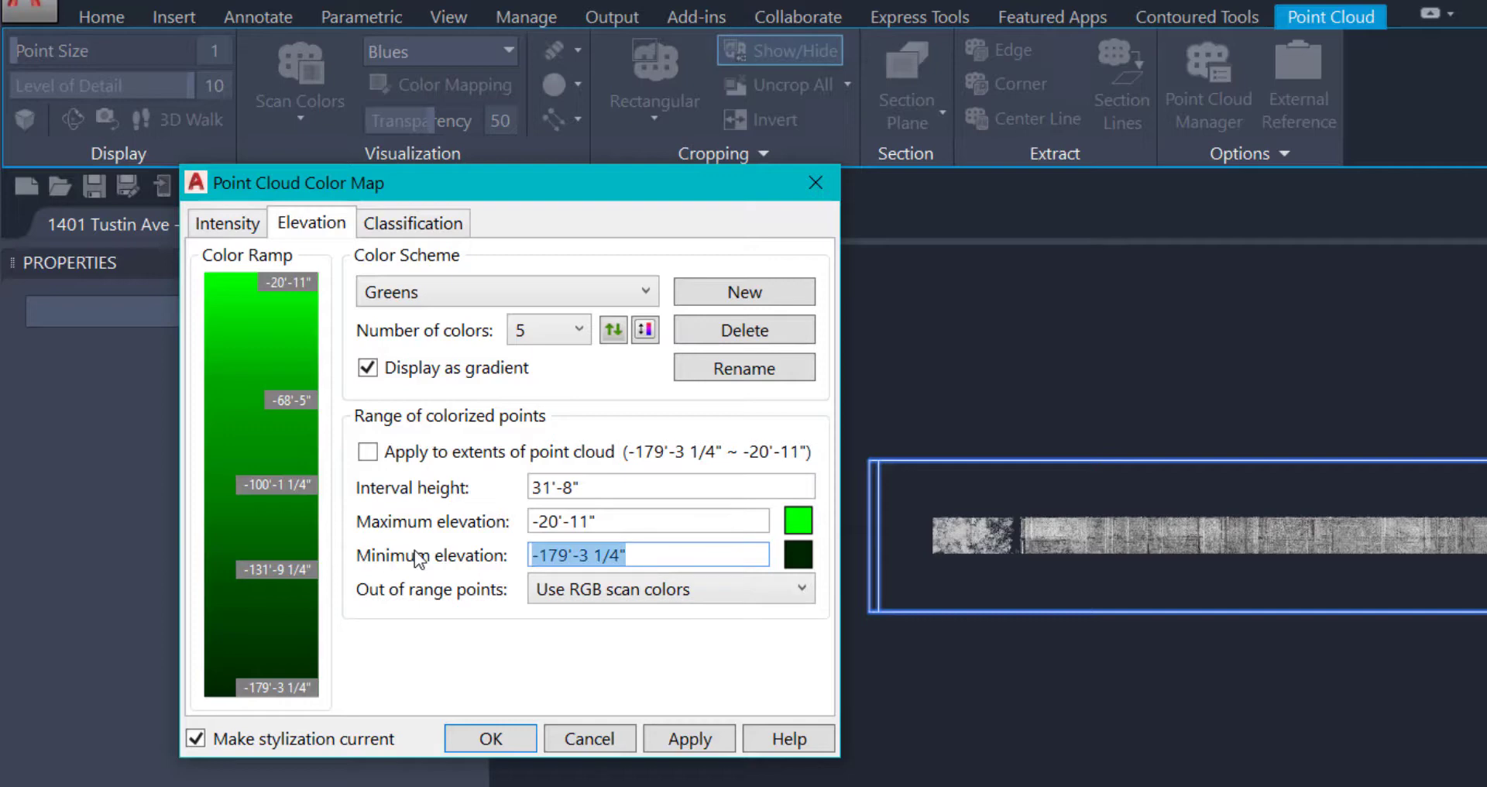
{"action": "key", "text": "Return"}
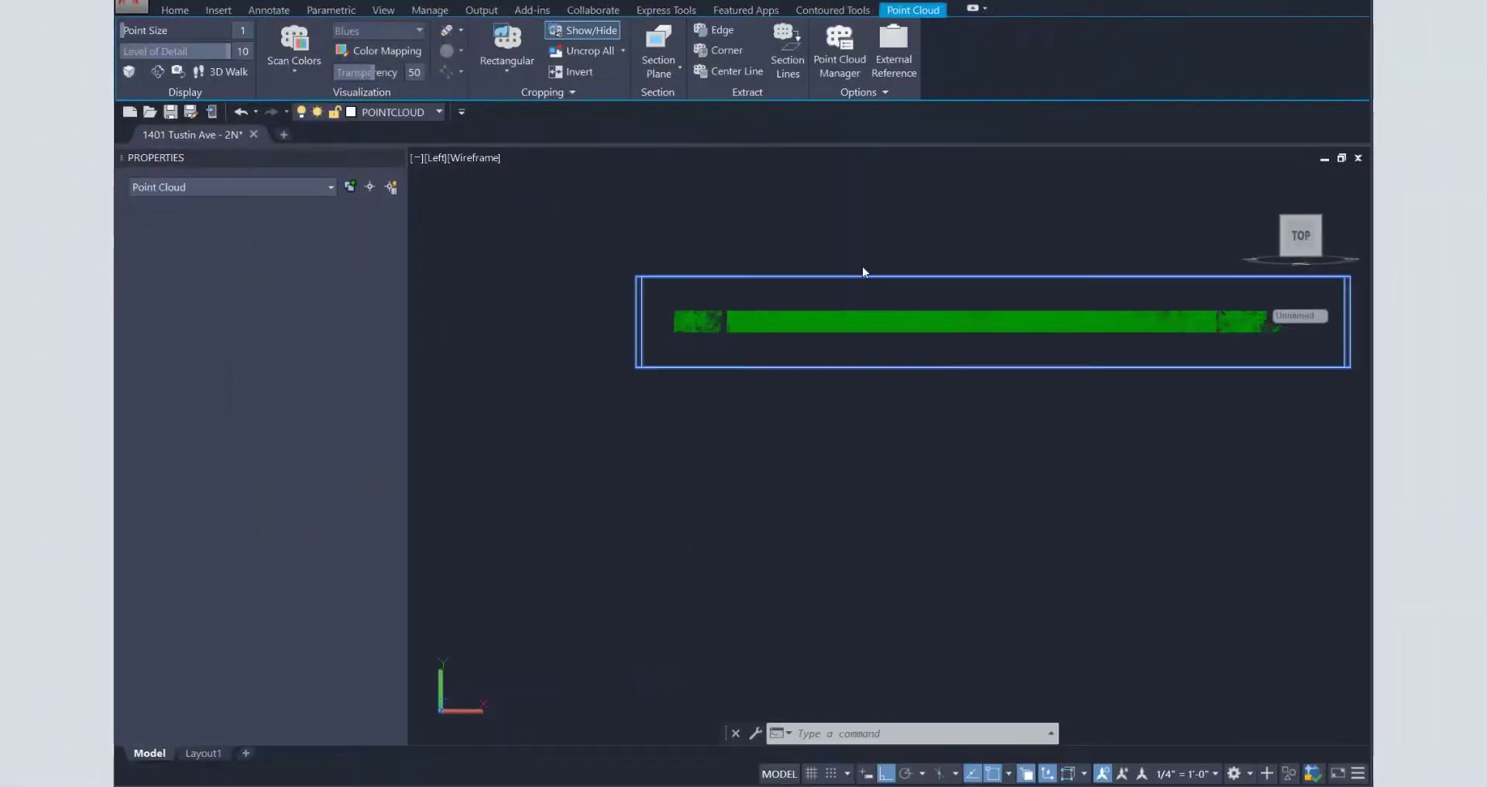
{"action": "key", "text": "Escape"}
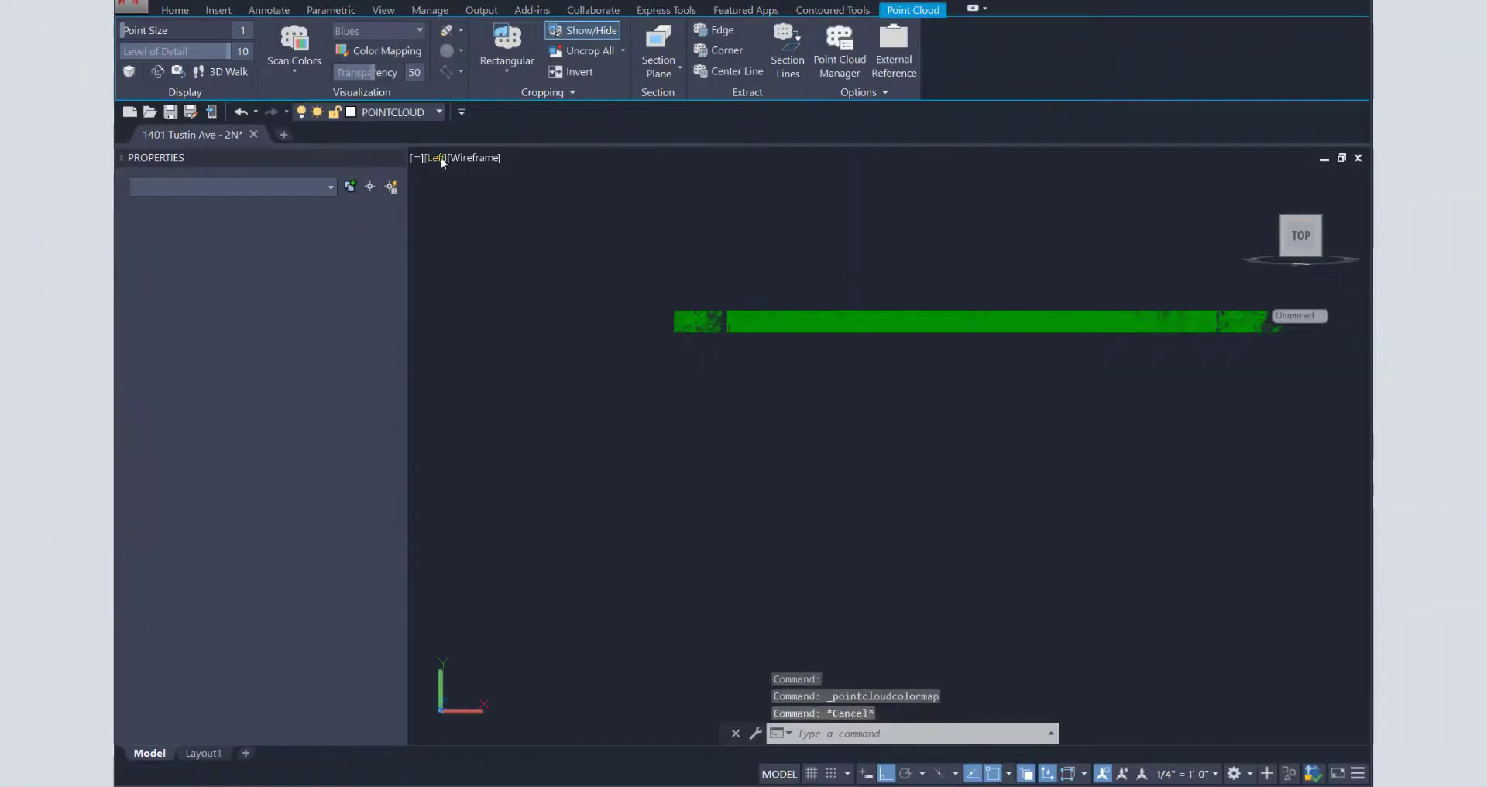
{"action": "left_click", "coordinate": [439, 158]}
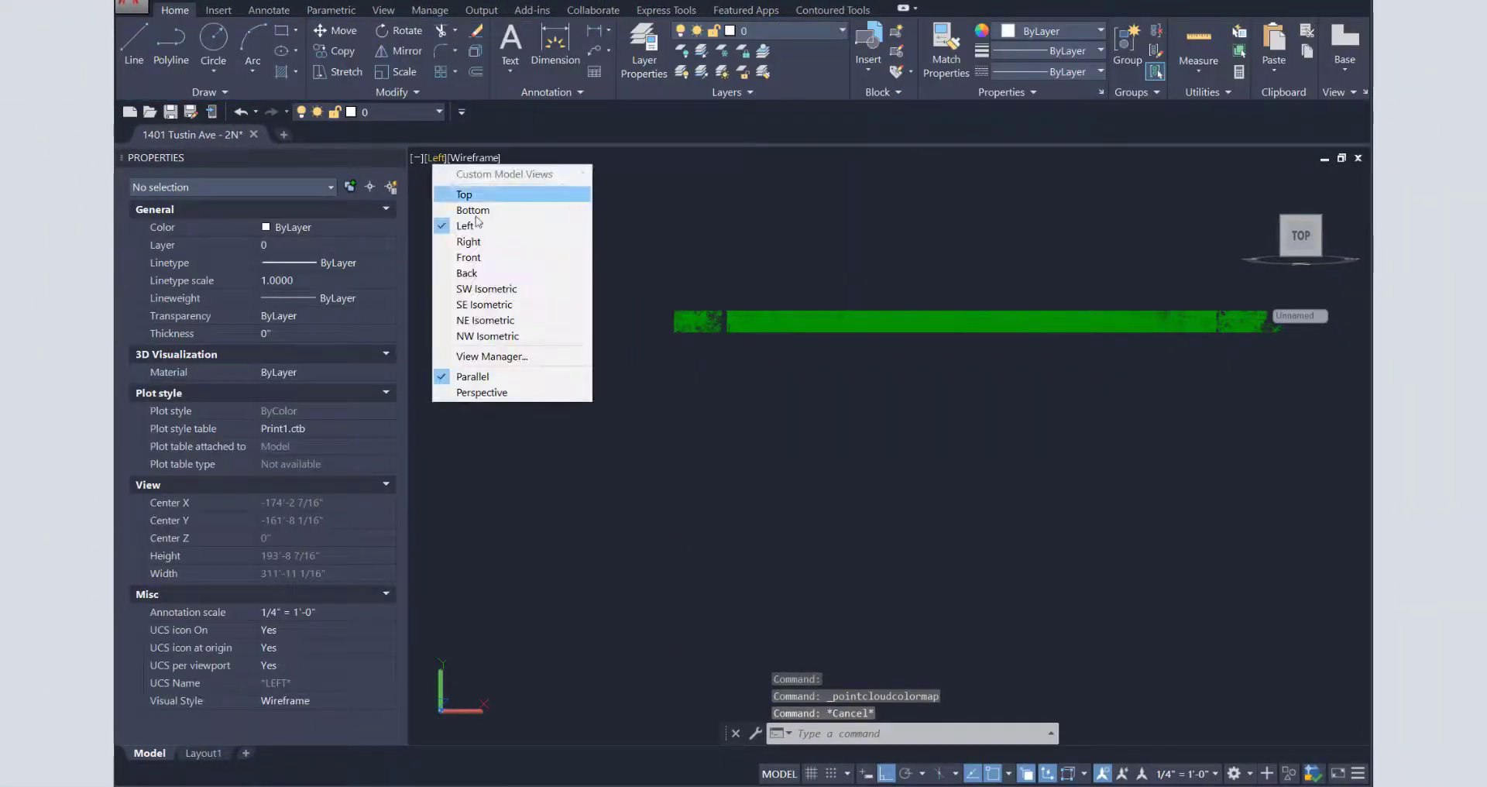
- Switch to the Top view and save the slice's crop as crop state '2'
{"action": "left_click", "coordinate": [465, 194]}
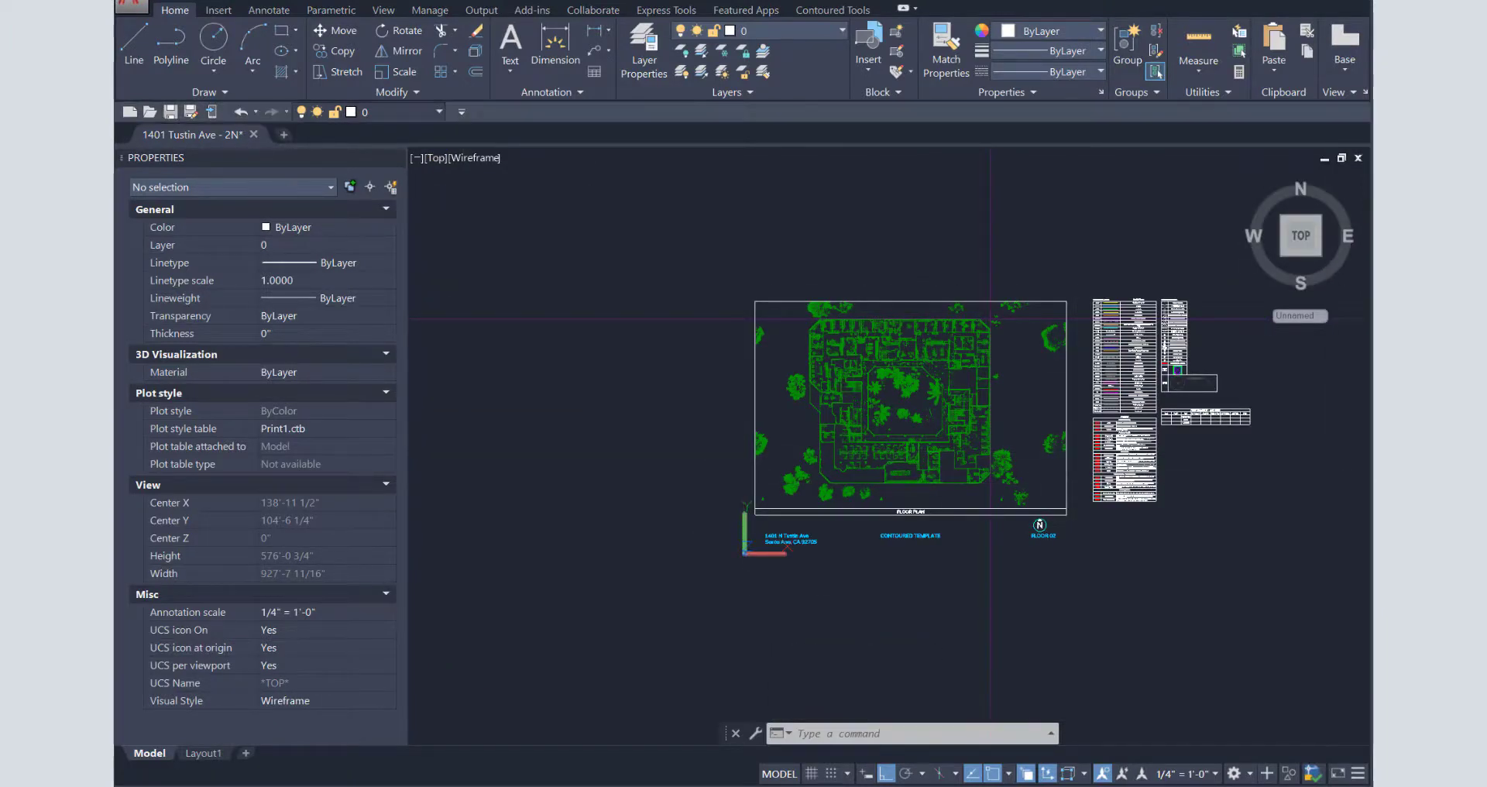
{"action": "left_click", "coordinate": [875, 374]}
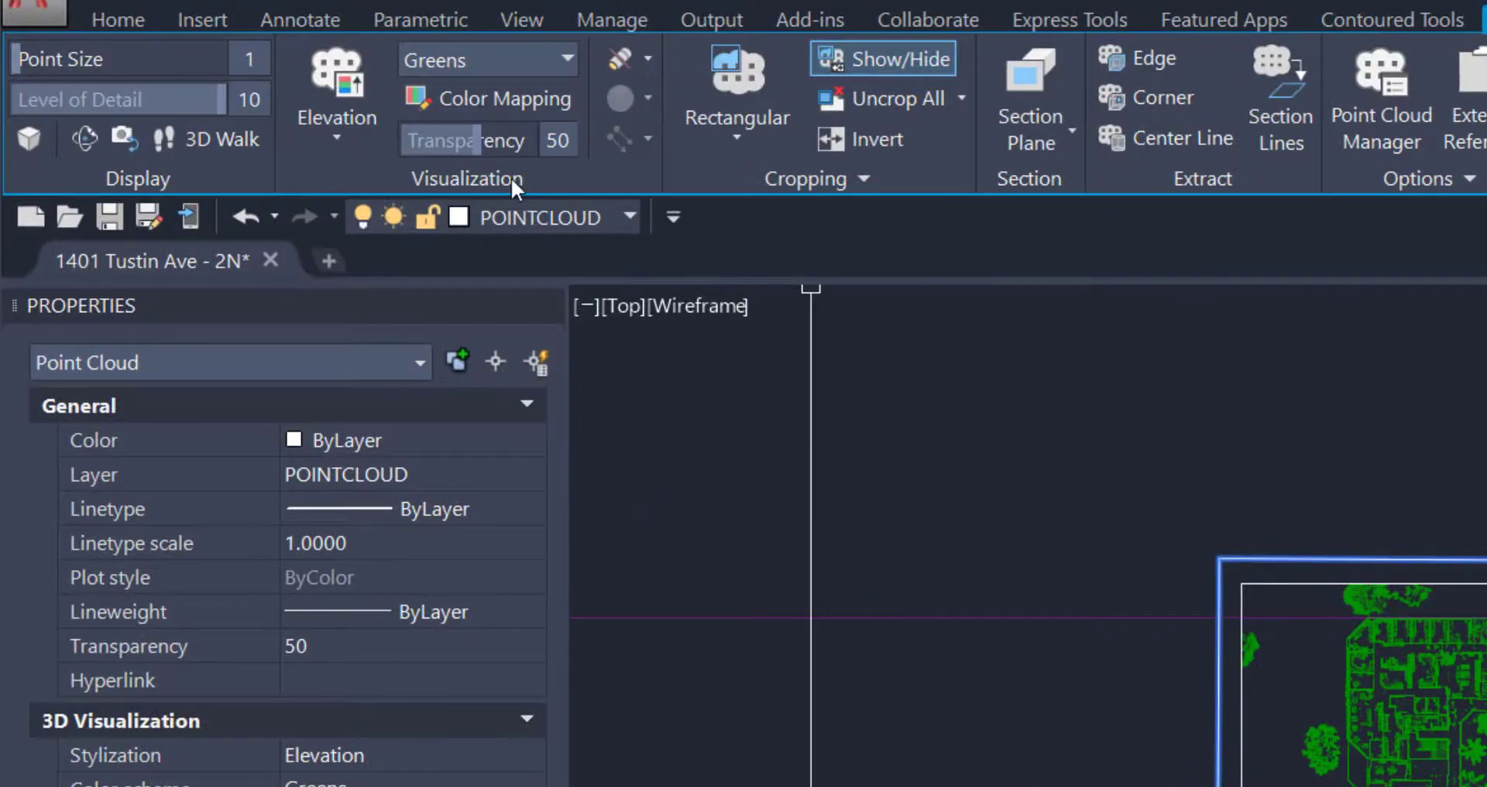
{"action": "left_click", "coordinate": [821, 178]}
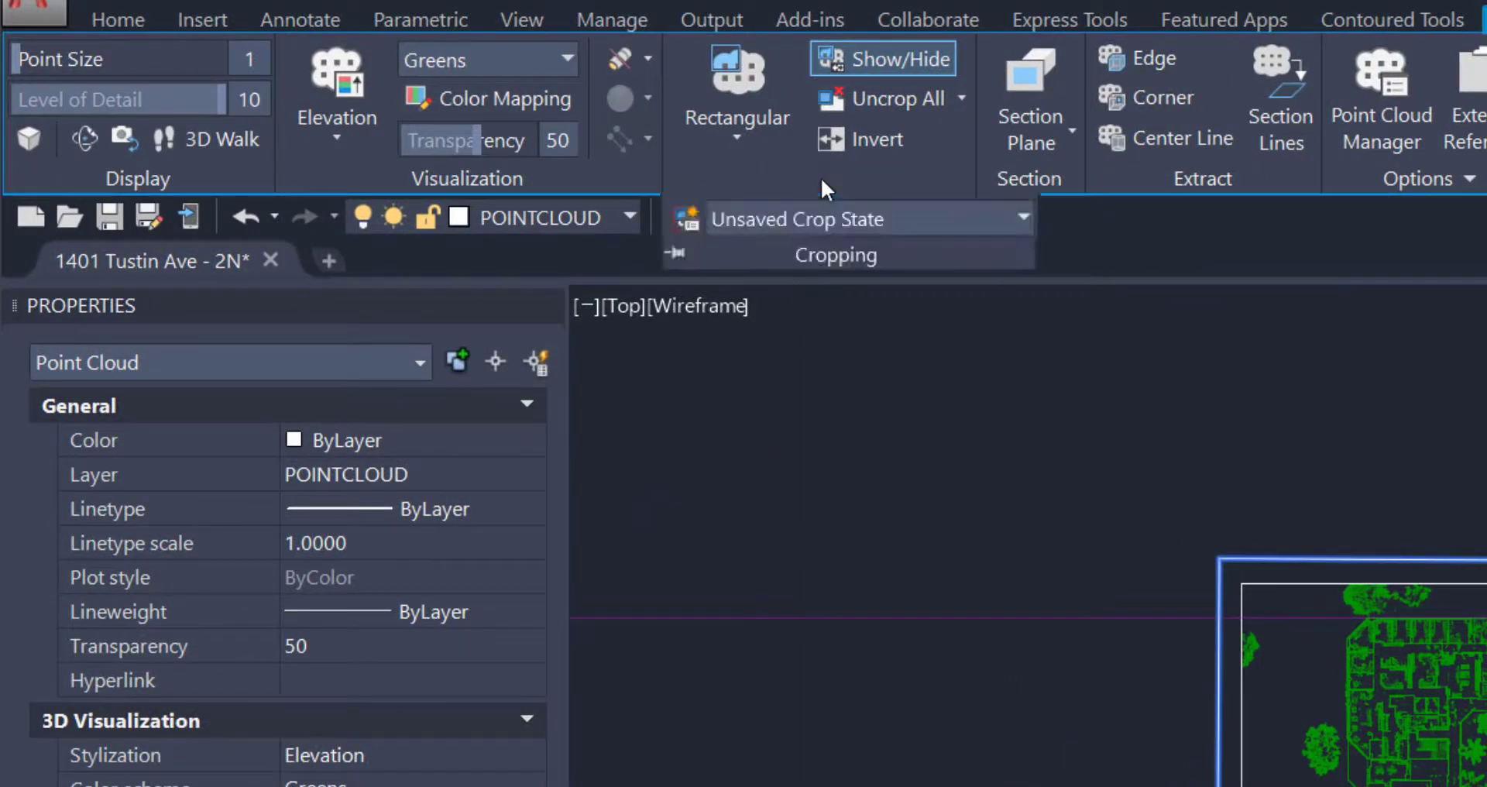
{"action": "left_click", "coordinate": [684, 218]}
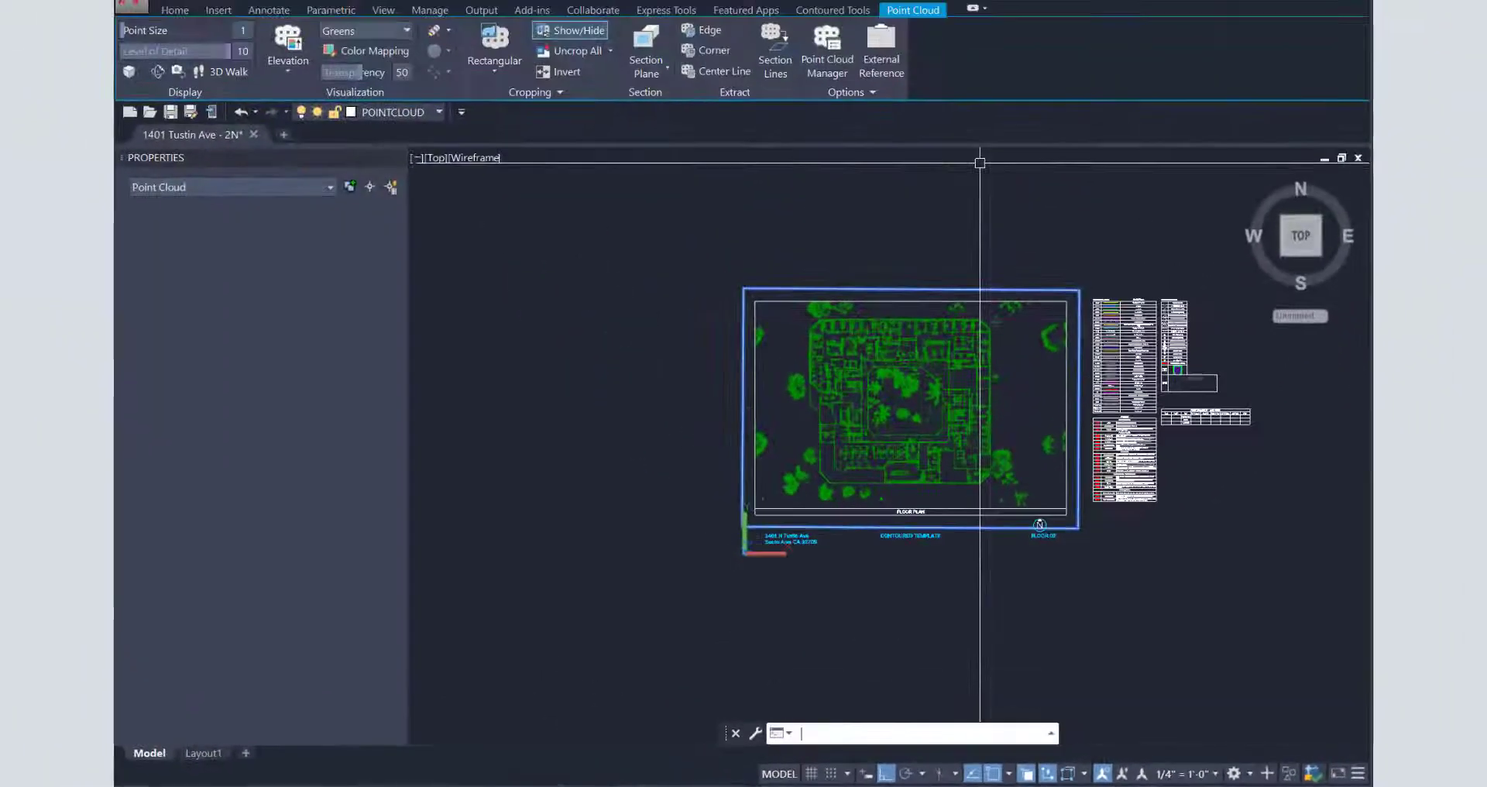
{"action": "key", "text": "Return"}
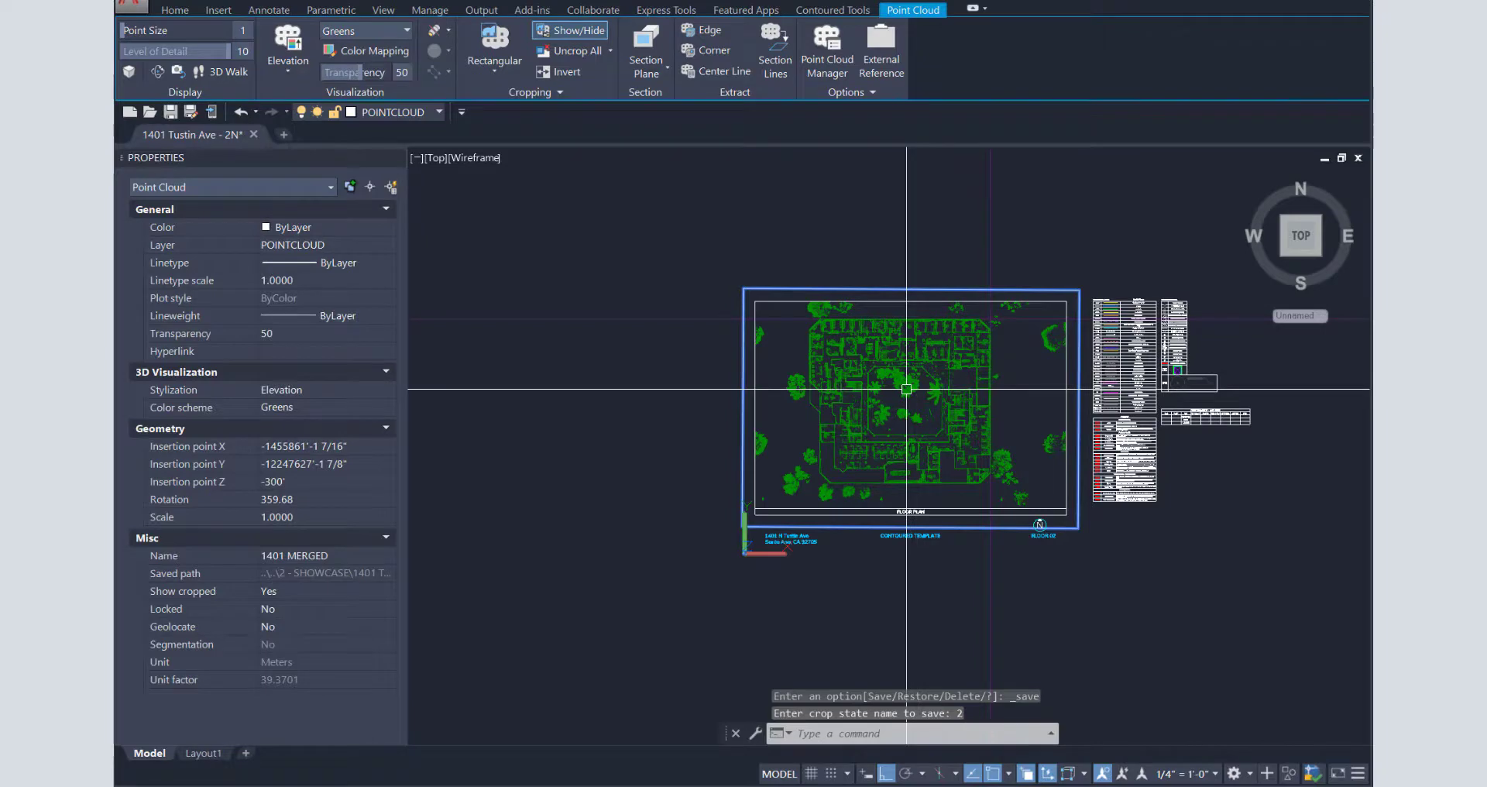
{"action": "key", "text": "Escape"}
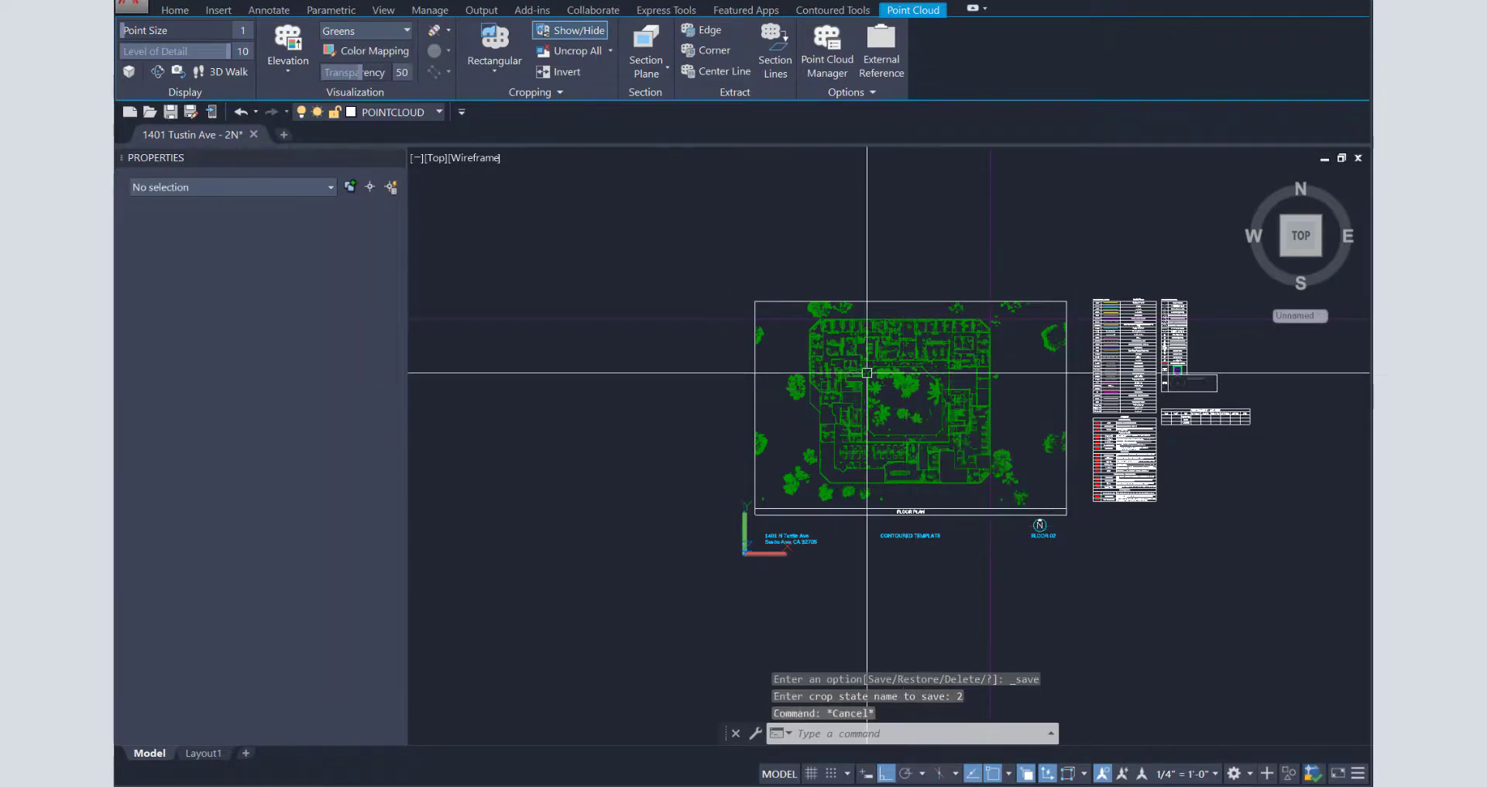
{"action": "left_click", "coordinate": [867, 372]}
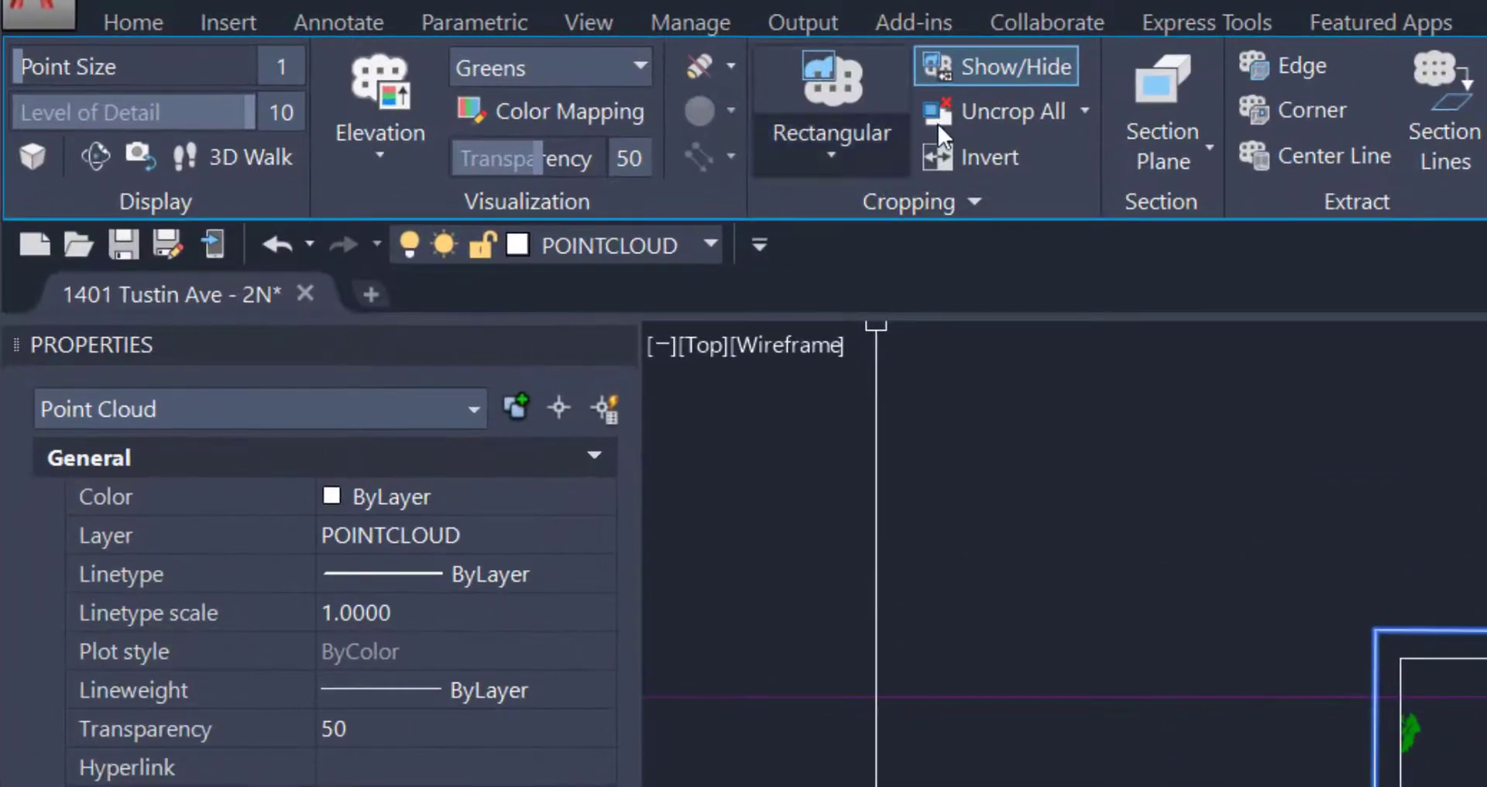
- Uncrop the point cloud and re-crop it to the floor plan frame, keeping the inside points
{"action": "left_click", "coordinate": [986, 109]}
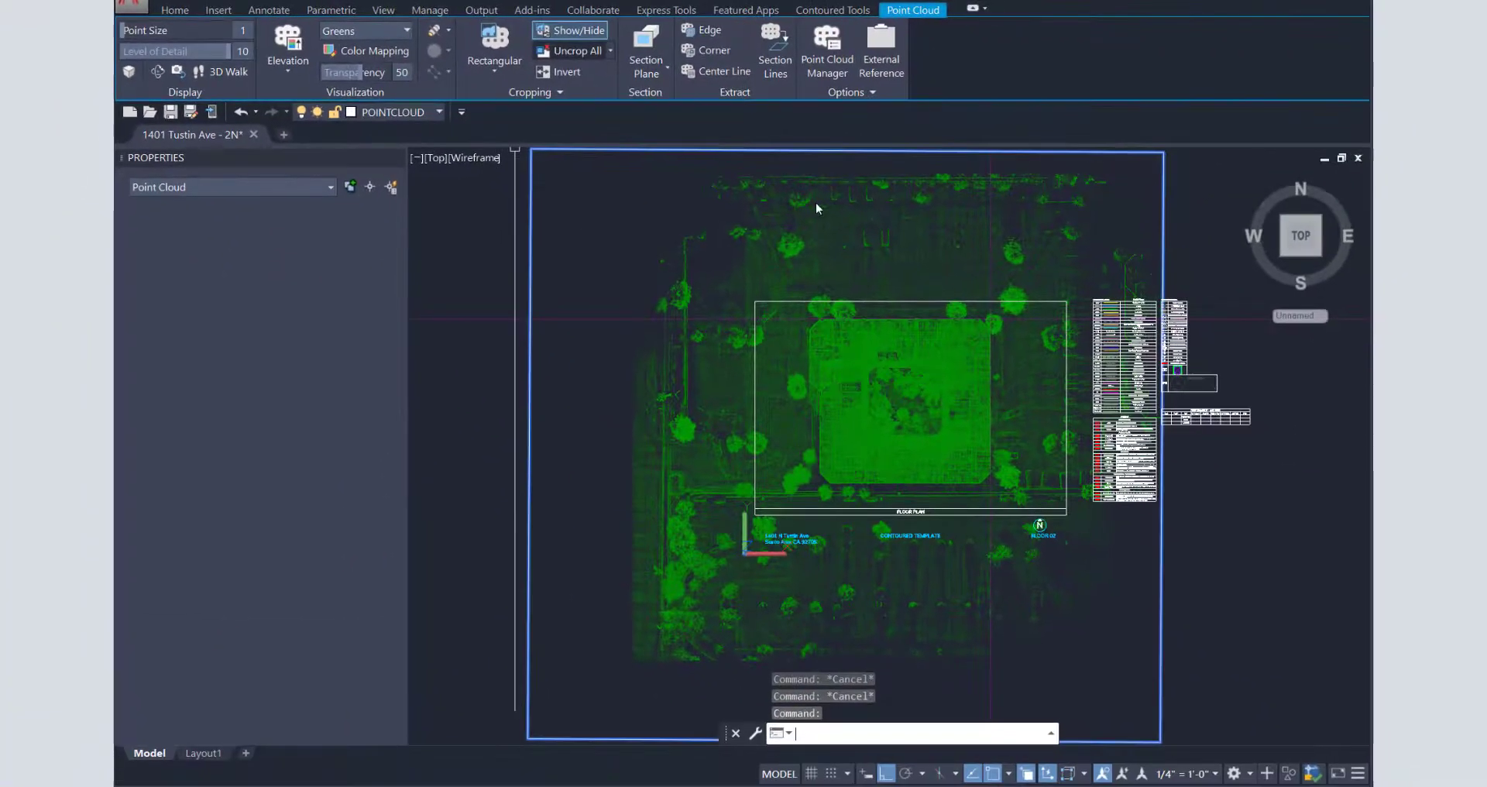
{"action": "left_click", "coordinate": [495, 40]}
{"action": "left_click", "coordinate": [755, 301]}
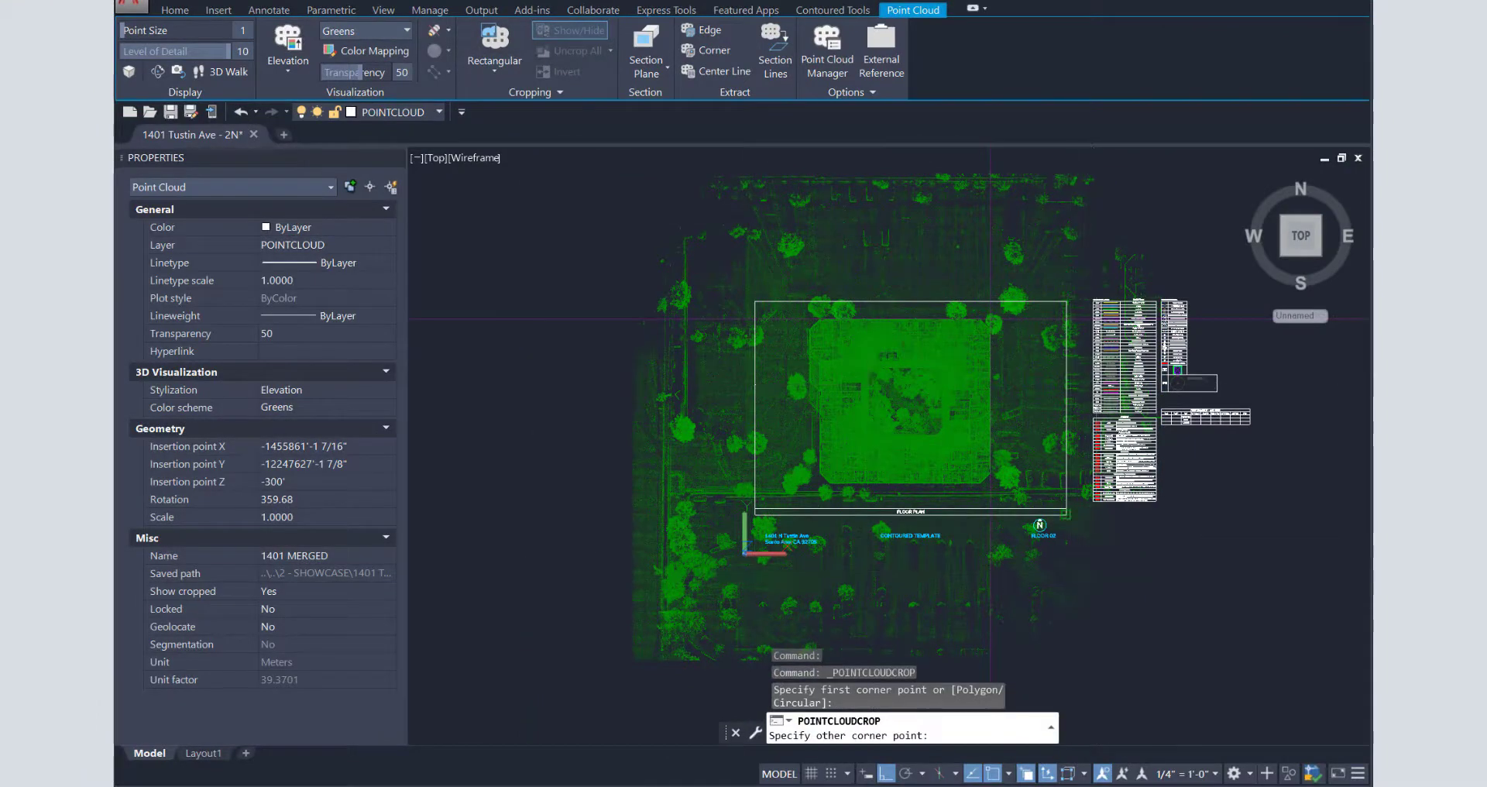
{"action": "left_click", "coordinate": [1065, 514]}
{"action": "type", "text": "i"}
{"action": "key", "text": "Return"}
{"action": "key", "text": "Escape"}
{"action": "left_click", "coordinate": [742, 324]}
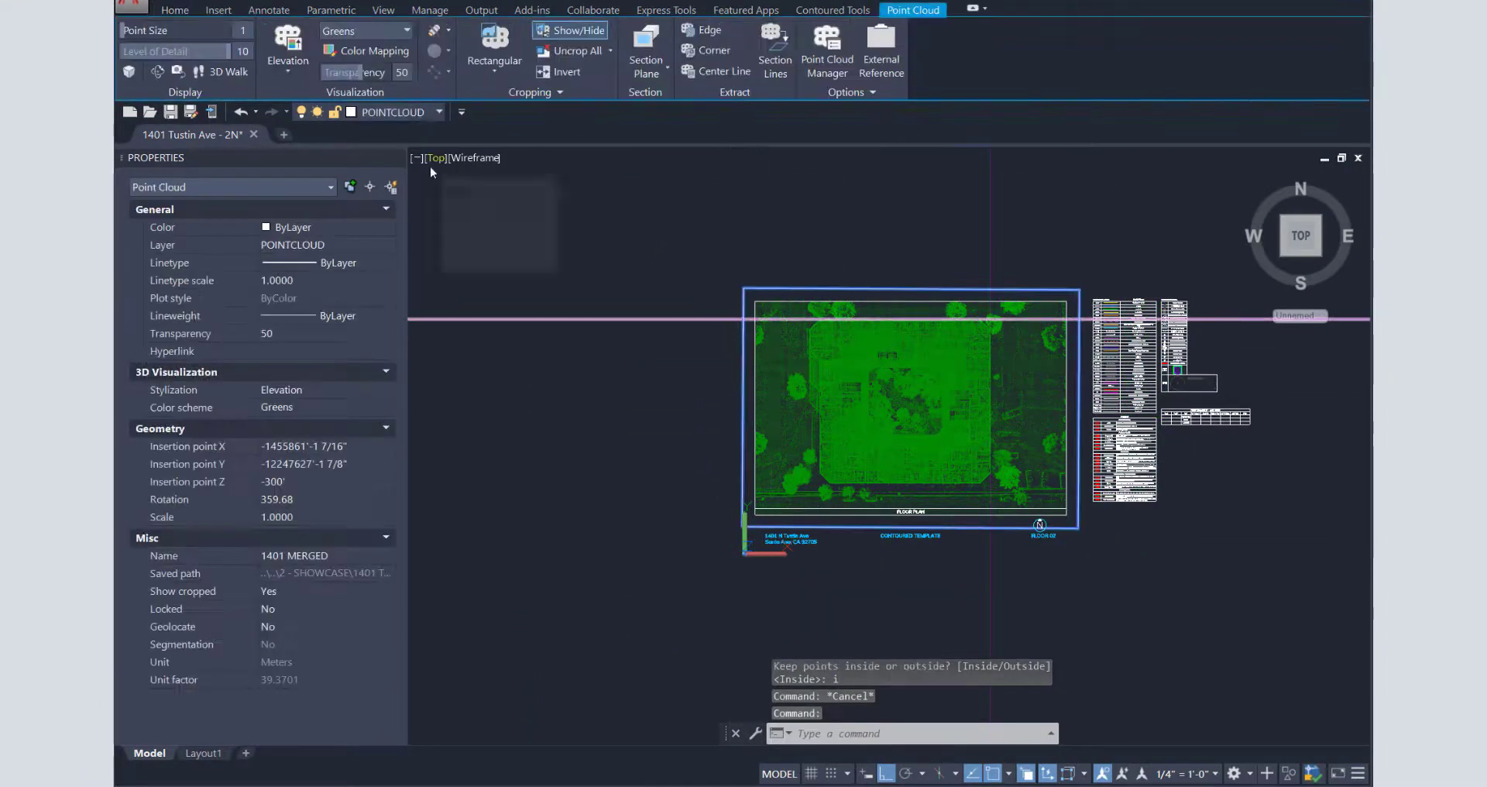
{"action": "key", "text": "Escape"}
{"action": "key", "text": "Escape"}
- Switch to the Left view and zoom-window in on the building's left end
{"action": "left_click", "coordinate": [436, 159]}
{"action": "left_click", "coordinate": [469, 223]}
{"action": "middle_click_drag", "start_coordinate": [818, 575], "coordinate": [846, 324]}
{"action": "type", "text": "z"}
{"action": "key", "text": "Return"}
{"action": "type", "text": "w"}
{"action": "key", "text": "Return"}
{"action": "left_click", "coordinate": [748, 410]}
{"action": "left_click", "coordinate": [782, 436]}
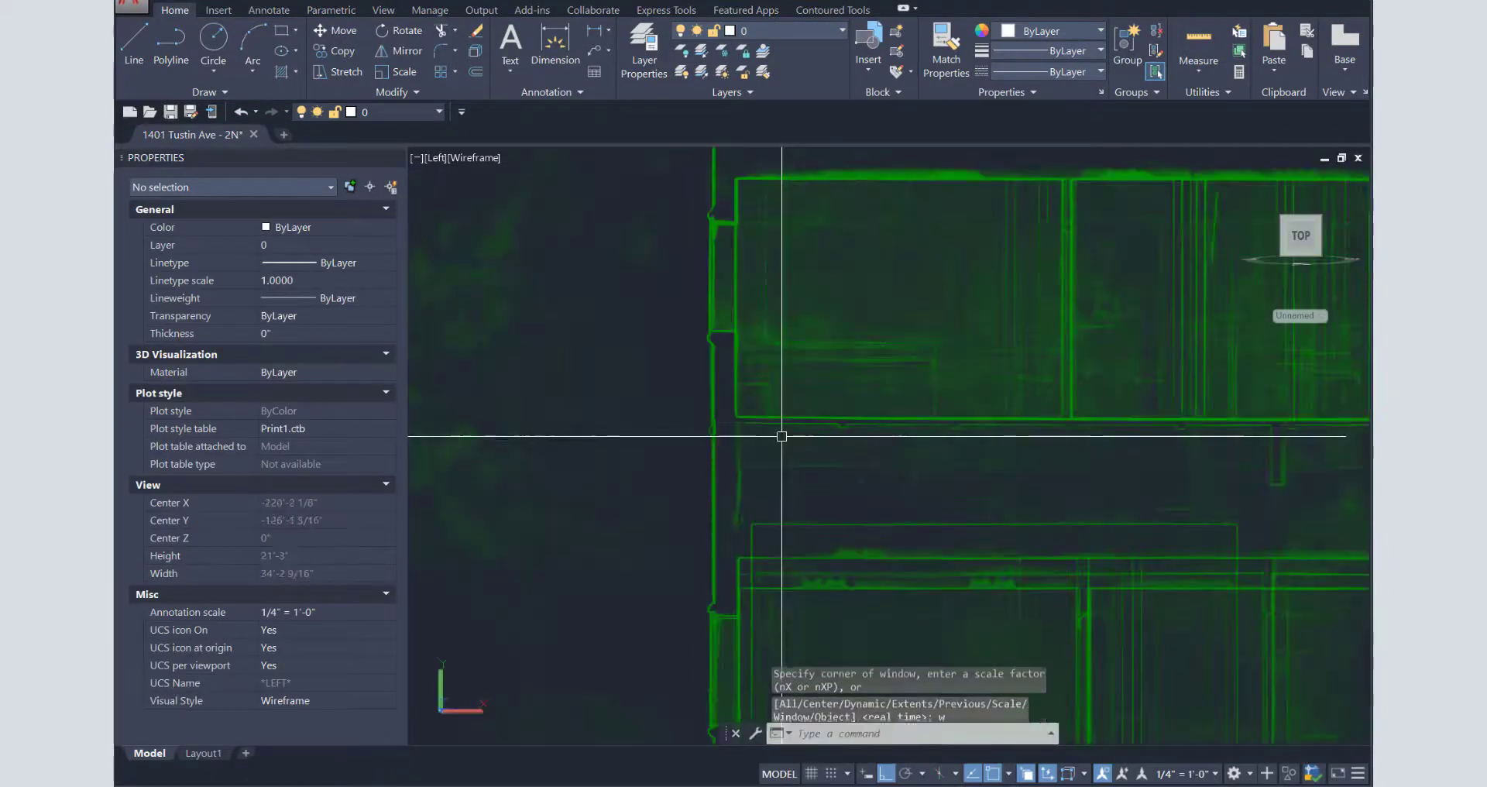
{"action": "scroll", "coordinate": [753, 453], "scroll_direction": "down", "scroll_amount": 3}
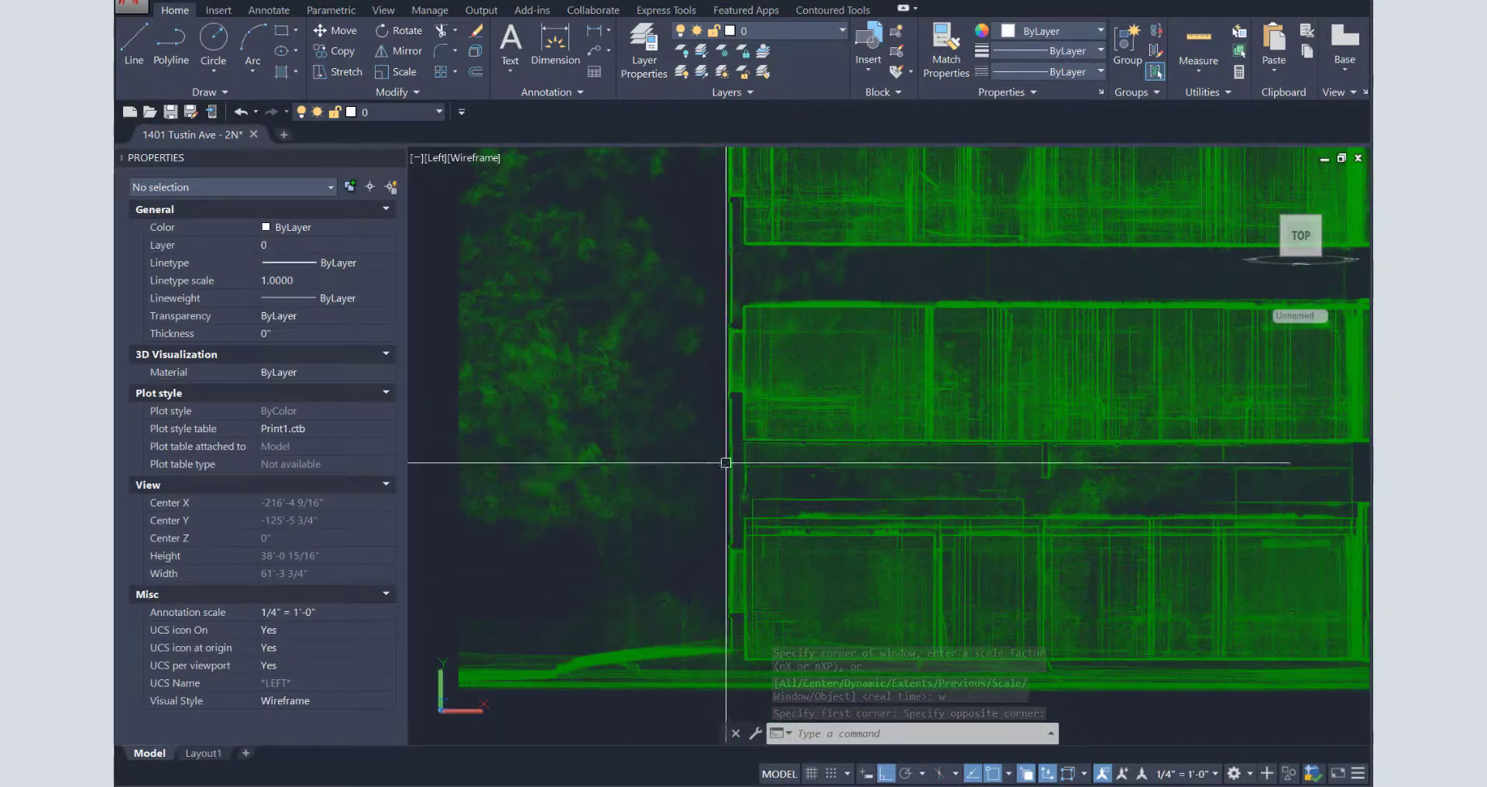
{"action": "scroll", "coordinate": [725, 411], "scroll_direction": "up", "scroll_amount": 3}
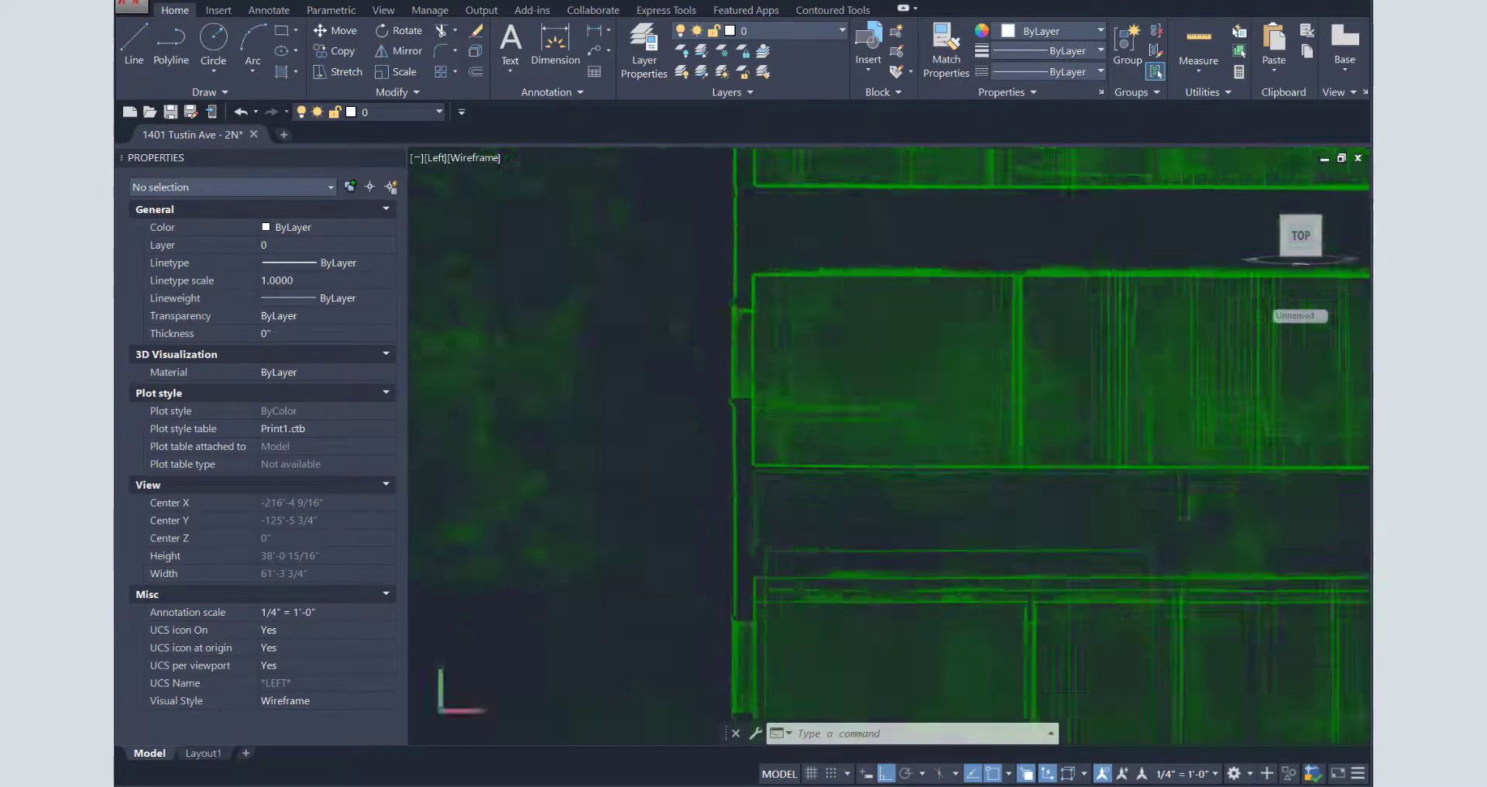
- Draw a horizontal construction line at the floor edge on the MISC layer
{"action": "type", "text": "xx"}
{"action": "key", "text": "Return"}
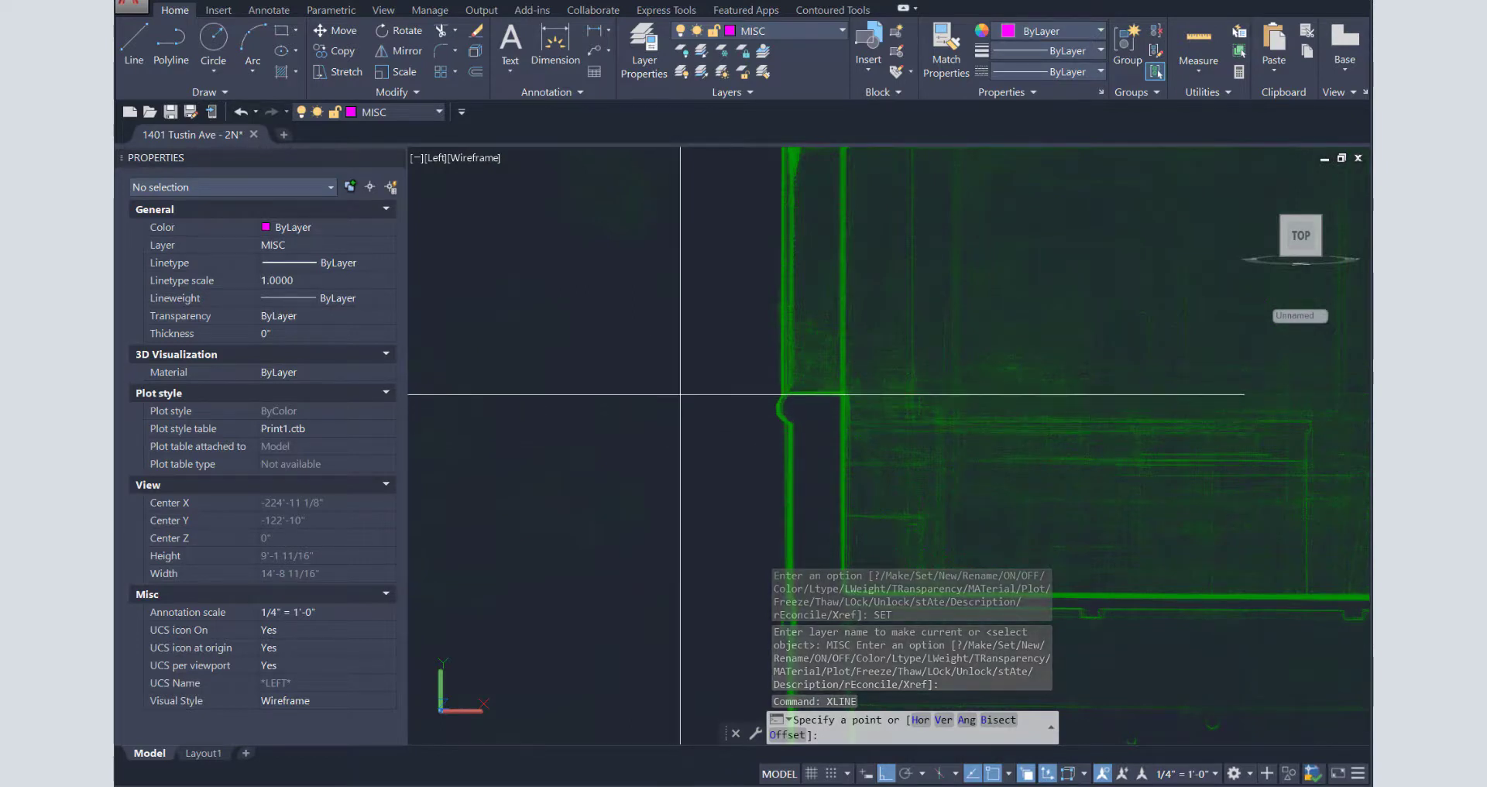
{"action": "left_click", "coordinate": [638, 408]}
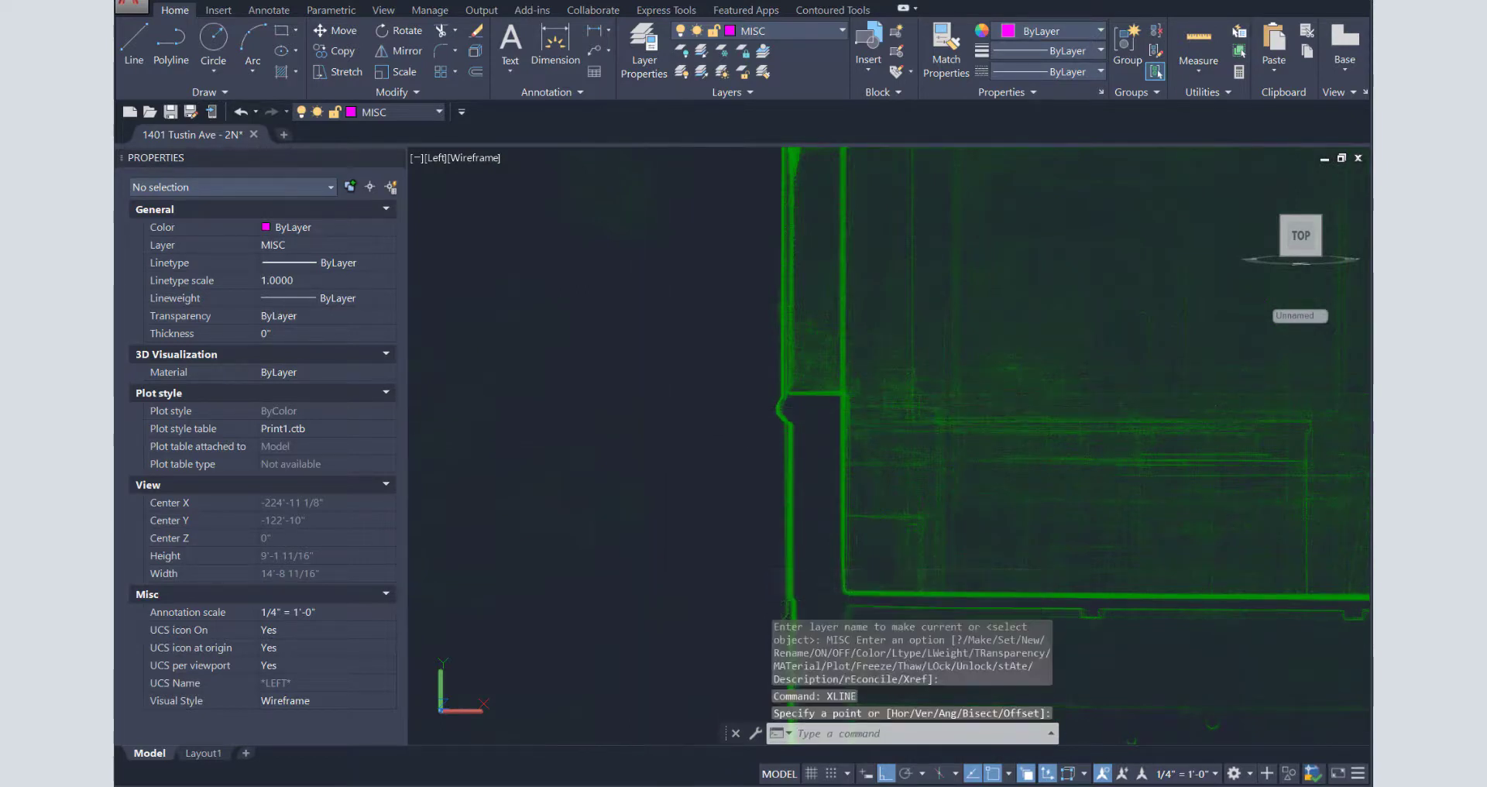
{"action": "left_click", "coordinate": [737, 457]}
{"action": "scroll", "coordinate": [736, 456], "scroll_direction": "down", "scroll_amount": 4}
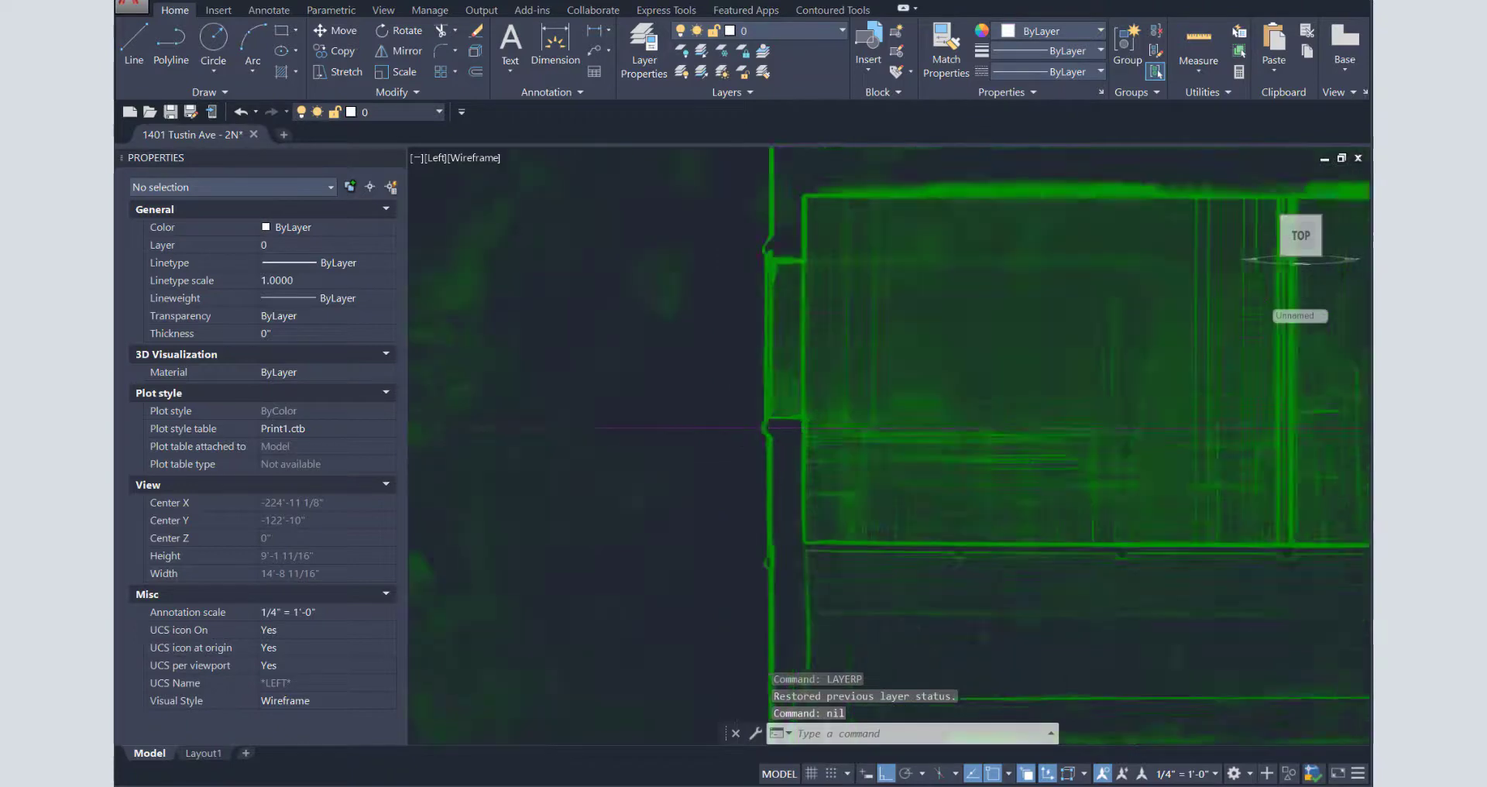
- Copy the construction line 4'4 upward and pan to show the whole elevation
{"action": "type", "text": "co"}
{"action": "key", "text": "space"}
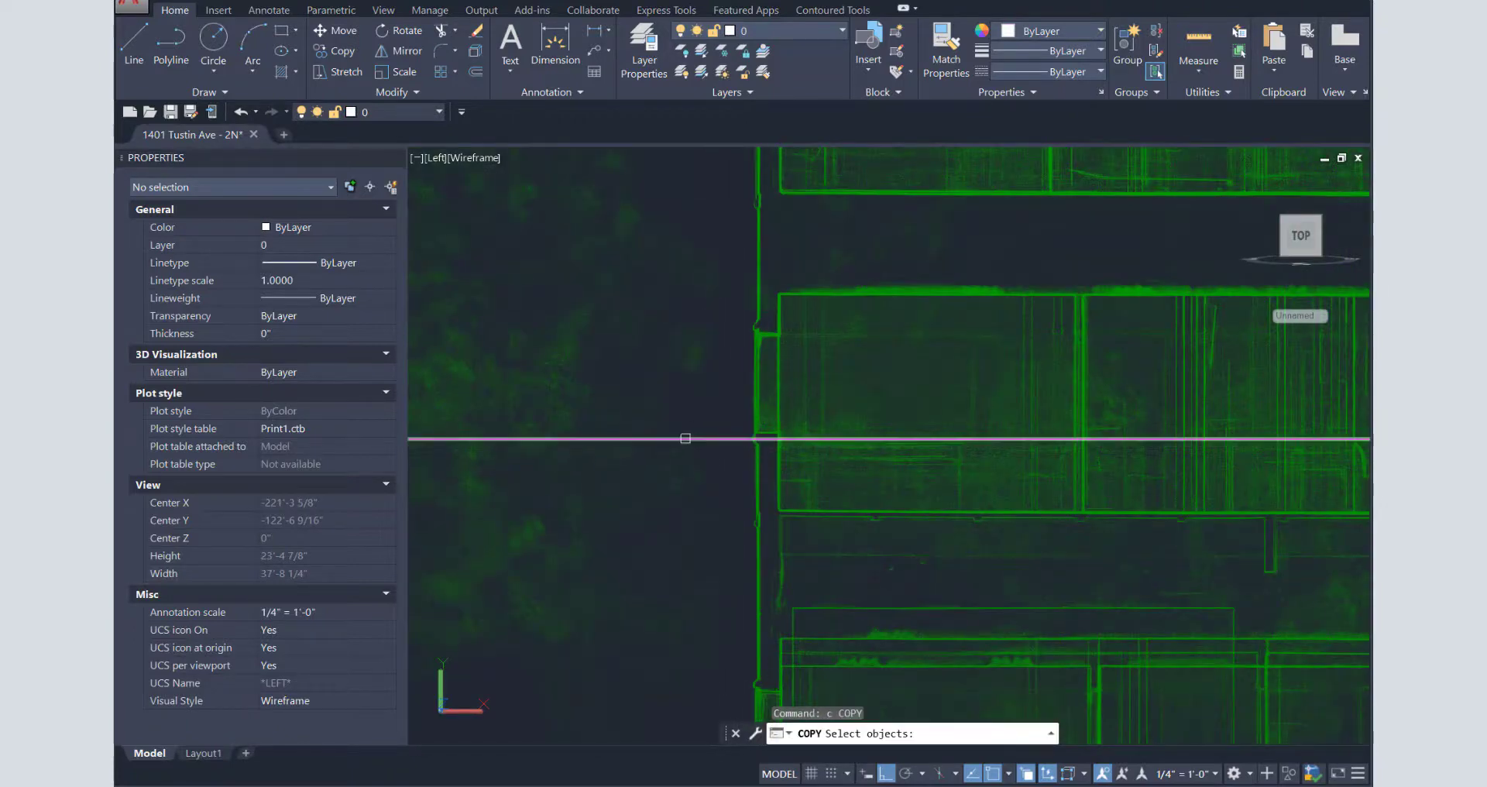
{"action": "left_click", "coordinate": [686, 439]}
{"action": "key", "text": "space"}
{"action": "left_click", "coordinate": [673, 393]}
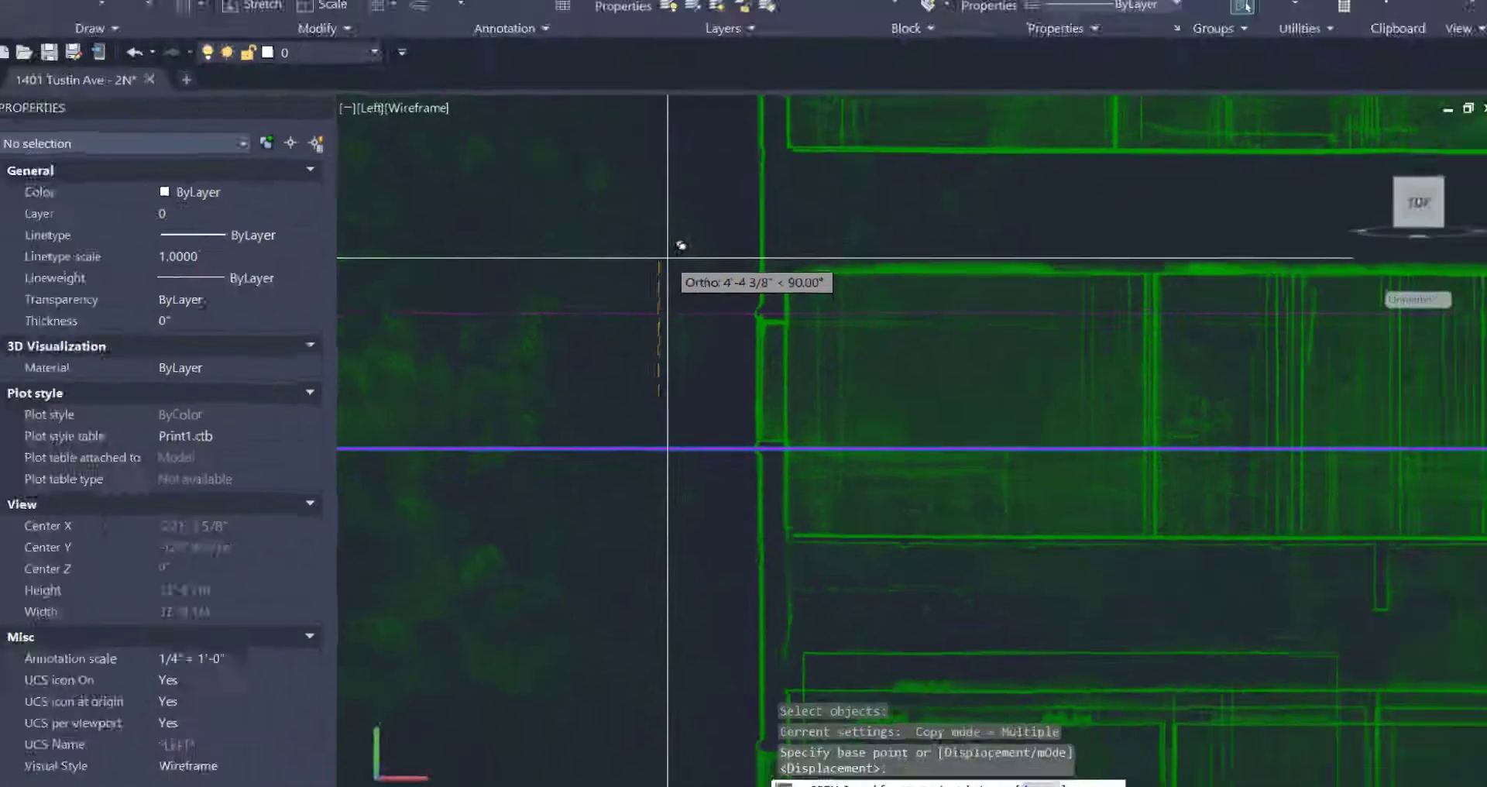
{"action": "type", "text": "4'4"}
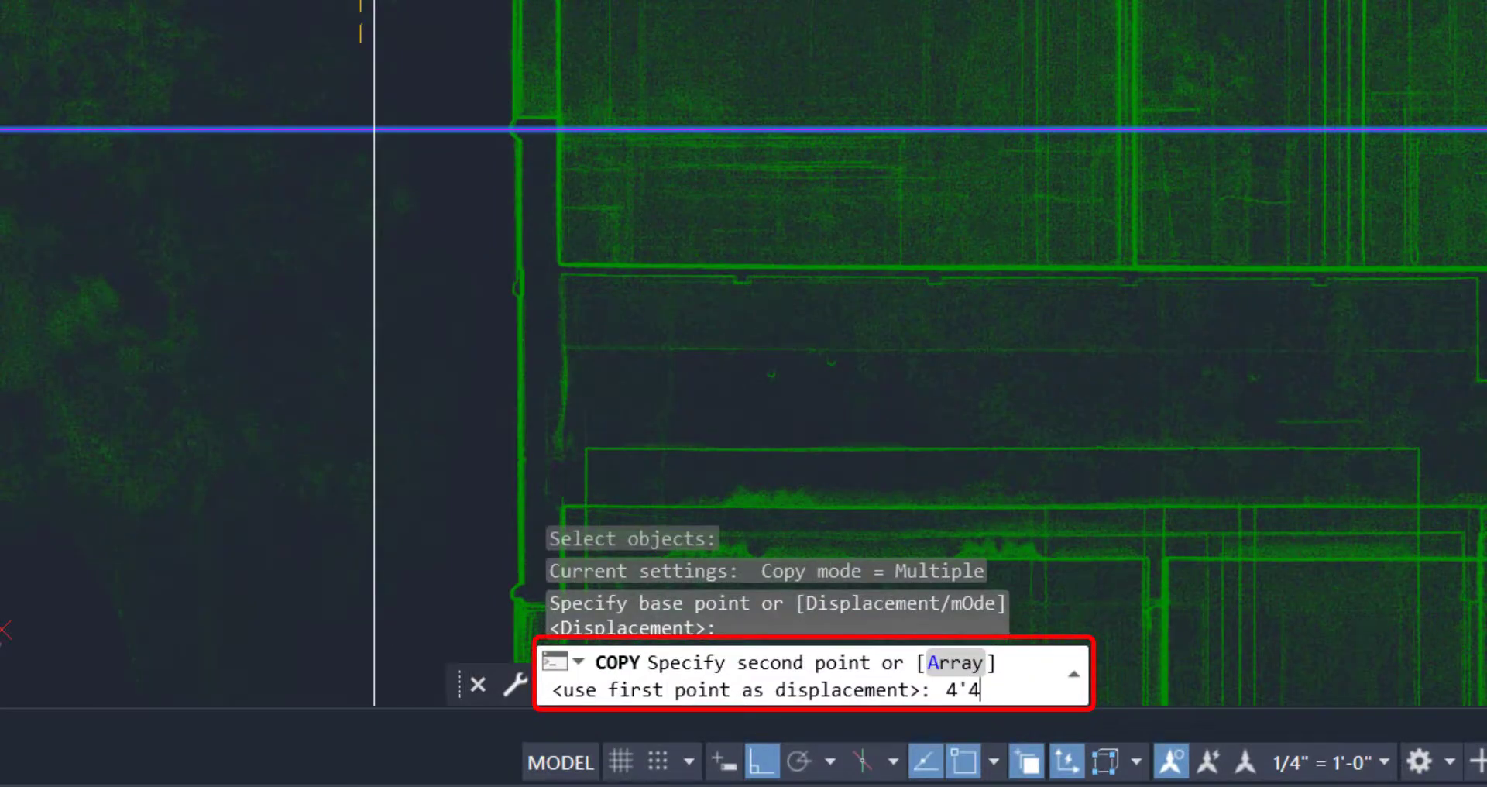
{"action": "key", "text": "Return"}
{"action": "key", "text": "Escape"}
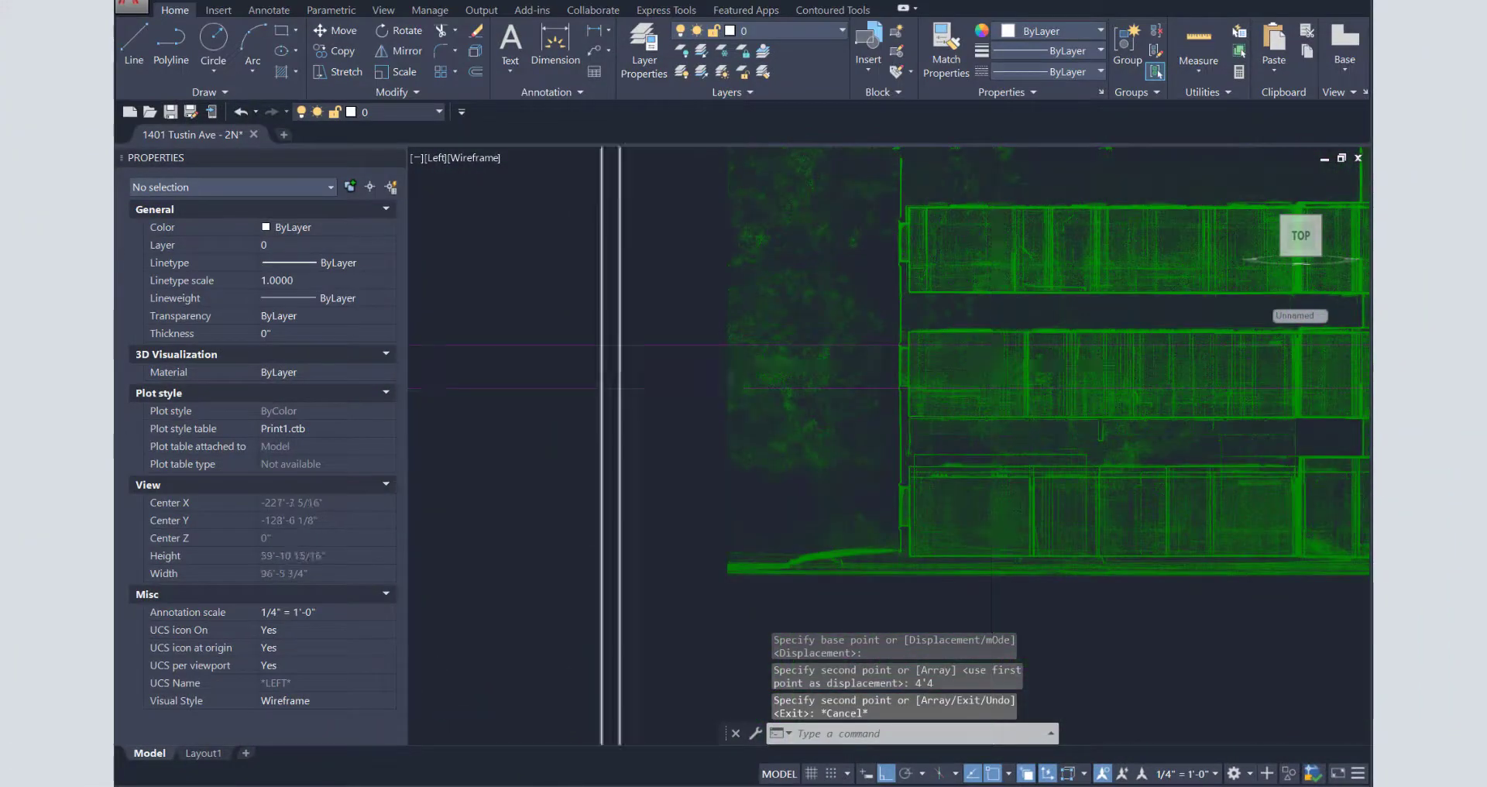
{"action": "scroll", "coordinate": [991, 366], "scroll_direction": "down", "scroll_amount": 7}
{"action": "mouse_move", "coordinate": [1221, 405]}
{"action": "middle_mouse_down"}
{"action": "mouse_move", "coordinate": [601, 419]}
{"action": "mouse_move", "coordinate": [770, 451]}
{"action": "middle_mouse_up"}
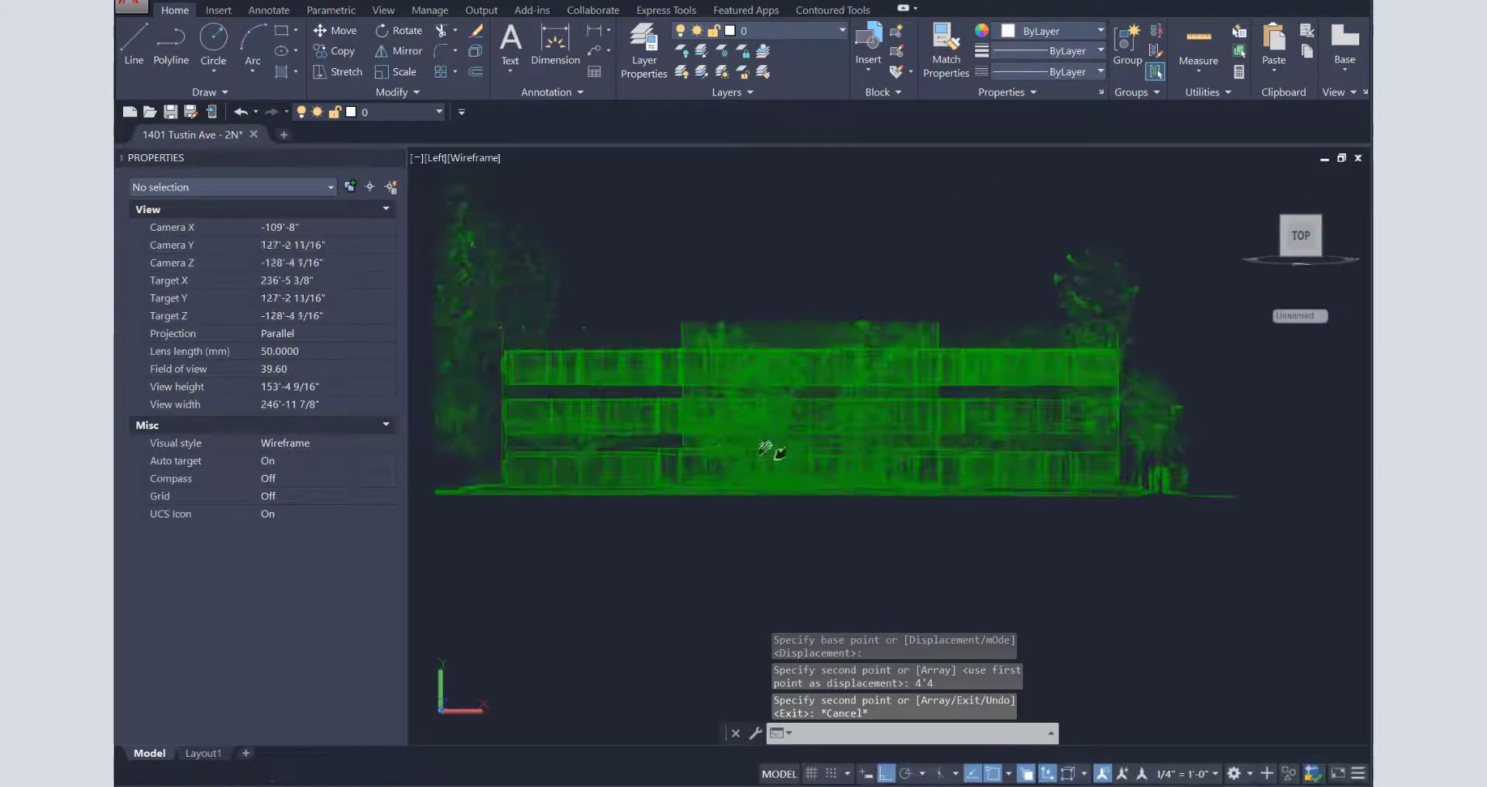
- Crop the cloud to a thin floor band between the guide lines using nearest snaps
{"action": "scroll", "coordinate": [783, 426], "scroll_direction": "down", "scroll_amount": 4}
{"action": "left_click", "coordinate": [795, 376]}
{"action": "left_click", "coordinate": [494, 42]}
{"action": "type", "text": "nea to"}
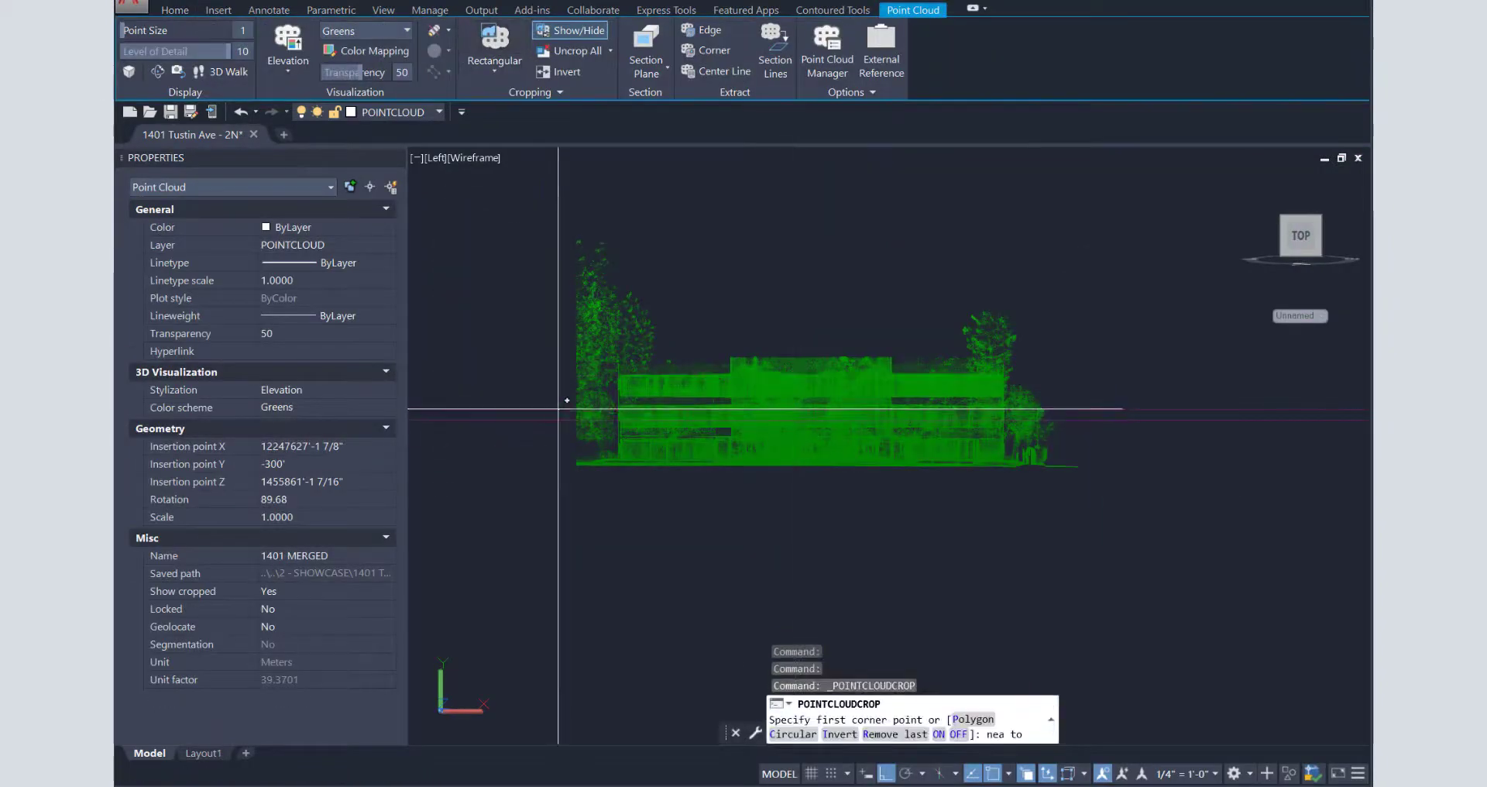
{"action": "left_click", "coordinate": [559, 408]}
{"action": "type", "text": "nea"}
{"action": "left_click", "coordinate": [1119, 421]}
{"action": "left_click", "coordinate": [922, 415]}
{"action": "key", "text": "Escape"}
- Erase the two magenta guide lines
{"action": "left_click", "coordinate": [511, 458]}
{"action": "left_click", "coordinate": [491, 353]}
{"action": "key", "text": "Escape"}
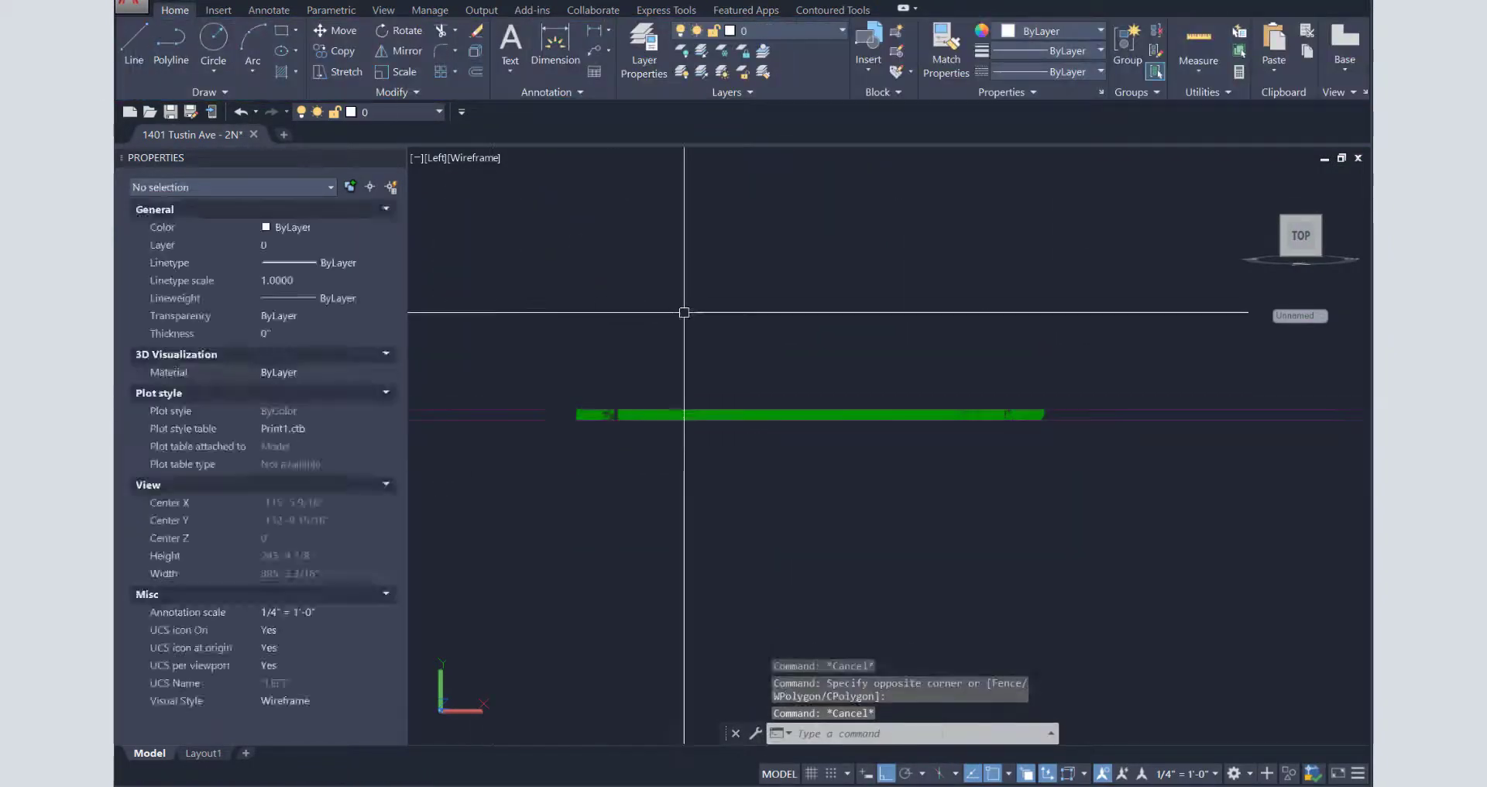
{"action": "left_click", "coordinate": [620, 414]}
{"action": "left_click", "coordinate": [524, 458]}
{"action": "left_click", "coordinate": [502, 367]}
{"action": "key", "text": "Escape"}
{"action": "key", "text": "Delete"}
- Save the current crop as crop state 2win
{"action": "left_click", "coordinate": [605, 414]}
{"action": "left_click", "coordinate": [542, 92]}
{"action": "left_click", "coordinate": [468, 114]}
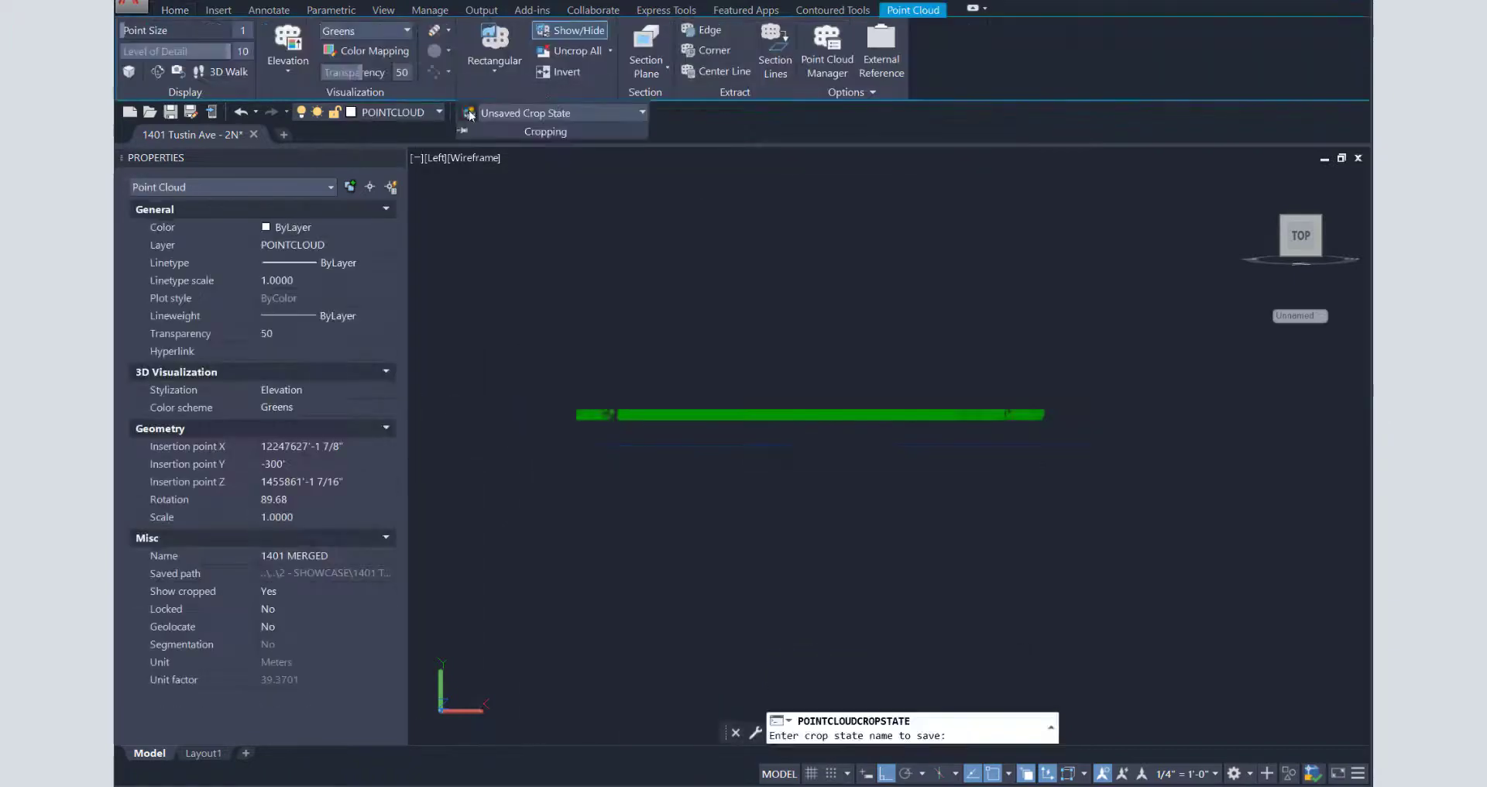
{"action": "type", "text": "2win"}
{"action": "key", "text": "Escape"}
{"action": "key", "text": "Escape"}
- Uncrop the whole cloud and place a horizontal construction line at floor level
{"action": "left_click", "coordinate": [687, 415]}
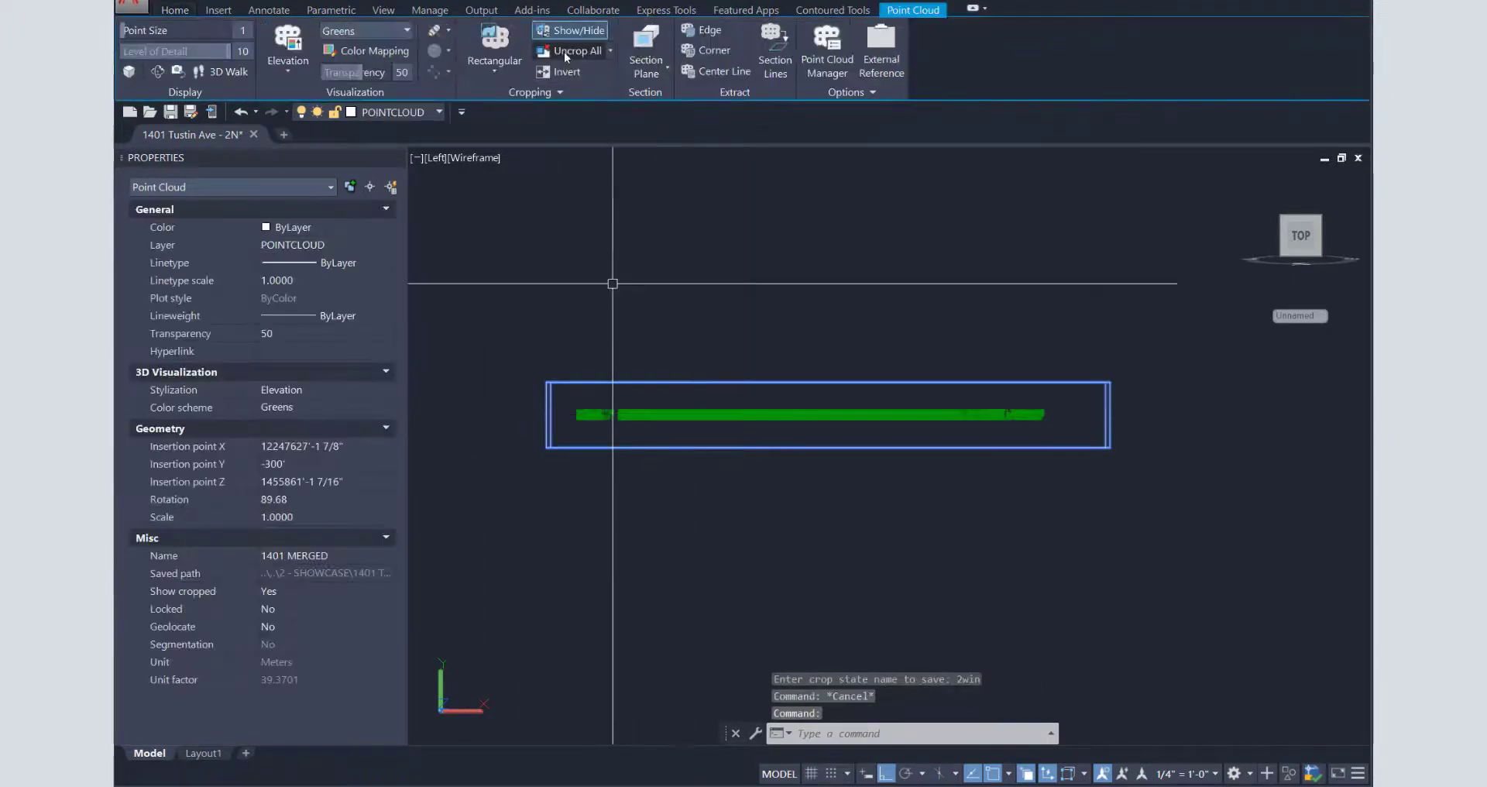
{"action": "left_click", "coordinate": [569, 50]}
{"action": "scroll", "coordinate": [613, 399], "scroll_direction": "up", "scroll_amount": 7}
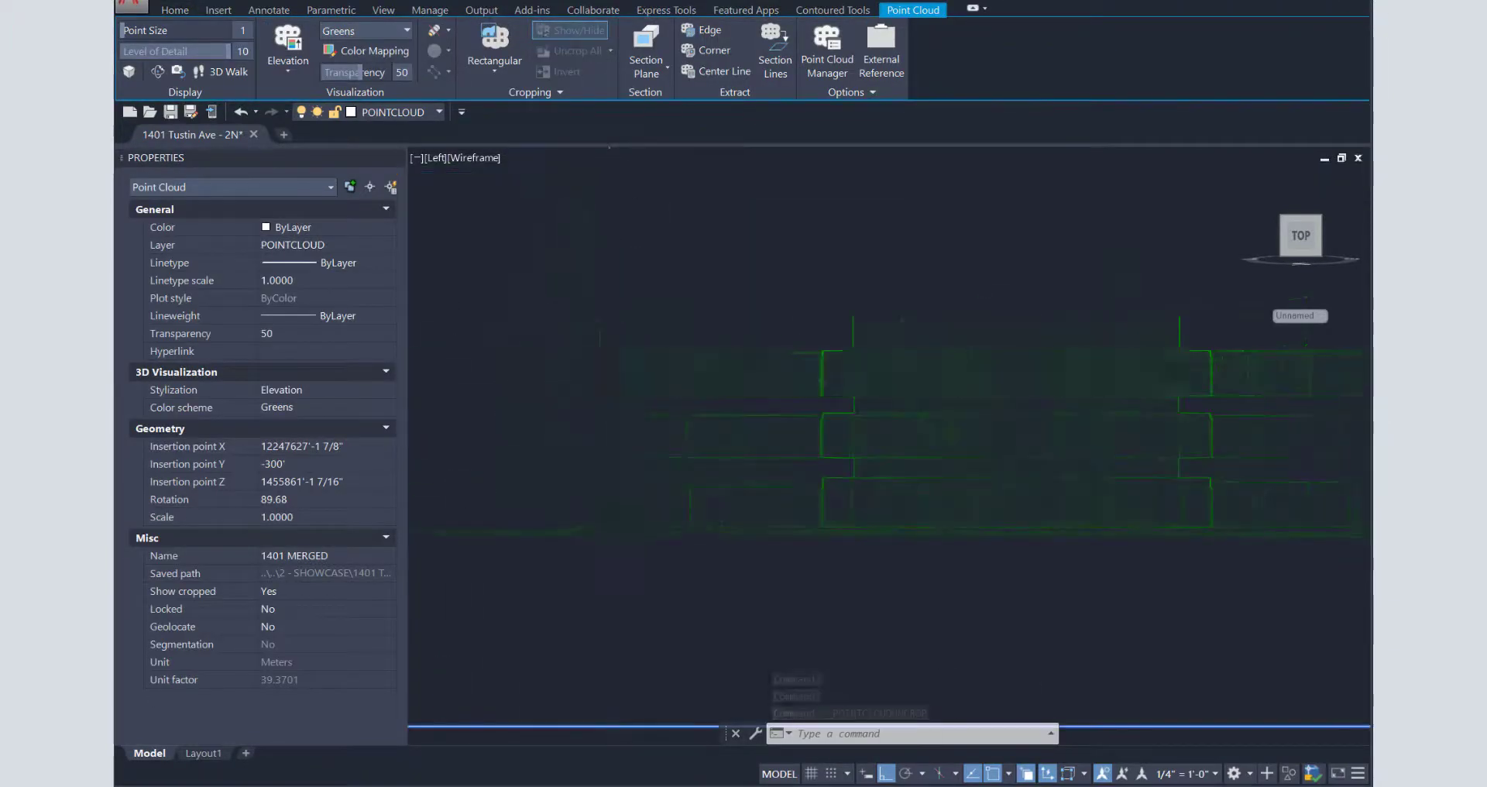
{"action": "key", "text": "Escape"}
{"action": "type", "text": "xl"}
{"action": "key", "text": "space"}
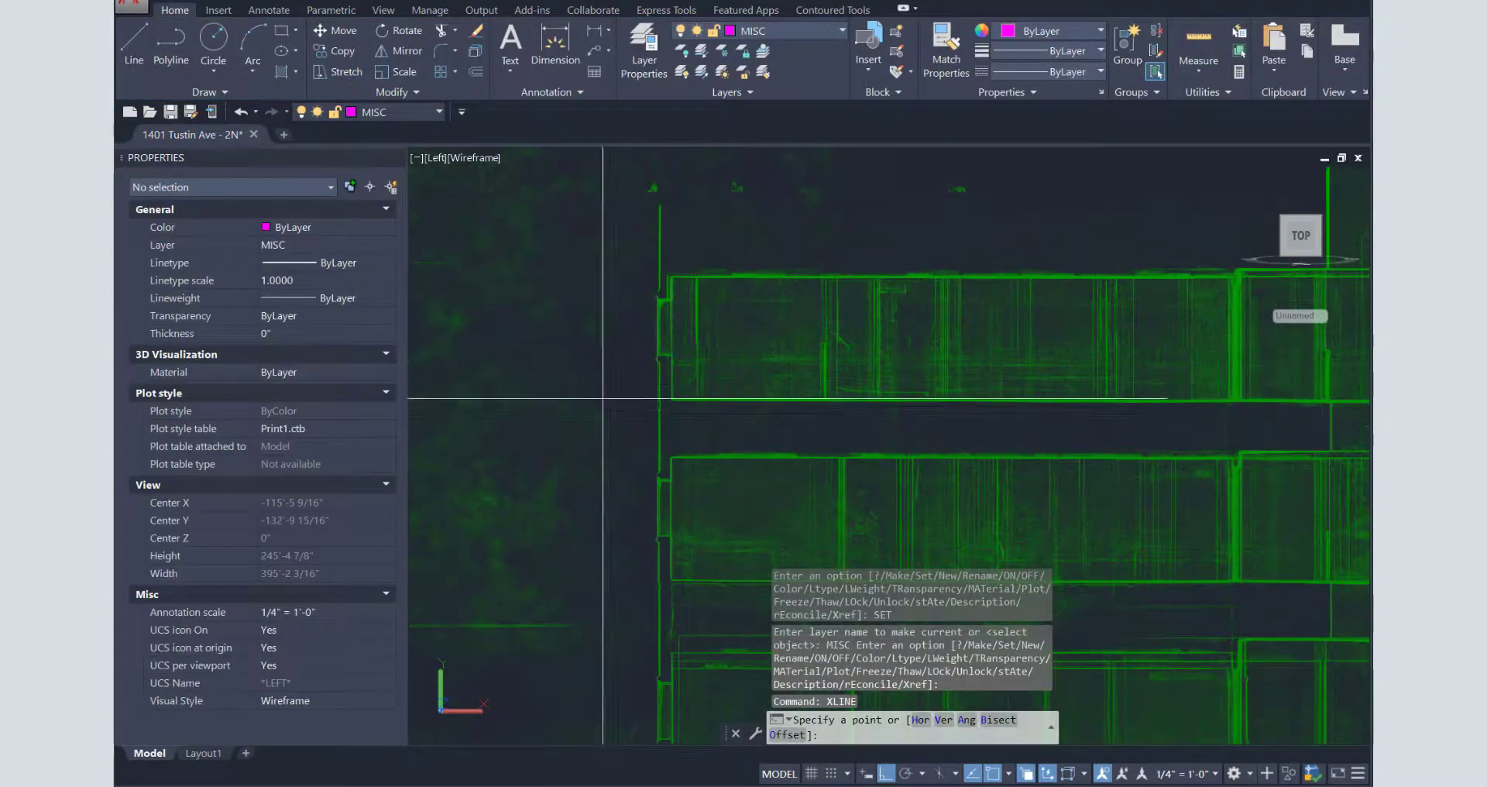
{"action": "left_click", "coordinate": [592, 395]}
{"action": "left_click", "coordinate": [623, 394]}
{"action": "key", "text": "space"}
- Begin a 7' copy of the construction line, cancel it, and pan to the full elevation
{"action": "type", "text": "c"}
{"action": "key", "text": "space"}
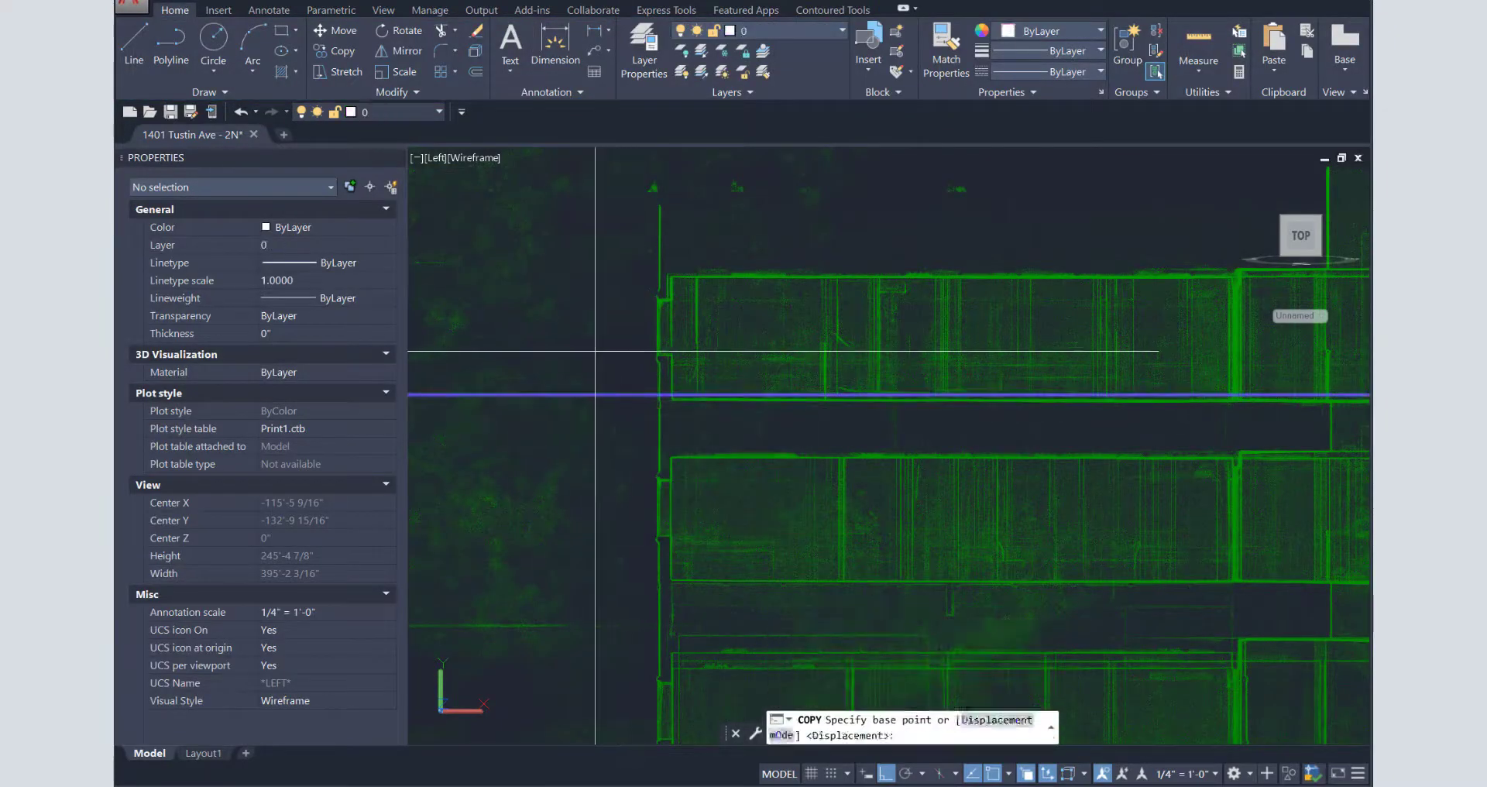
{"action": "left_click", "coordinate": [595, 351]}
{"action": "type", "text": "7'"}
{"action": "key", "text": "space"}
{"action": "key", "text": "Escape"}
{"action": "scroll", "coordinate": [641, 379], "scroll_direction": "down", "scroll_amount": 4}
{"action": "middle_click_drag", "start_coordinate": [1130, 410], "coordinate": [914, 415]}
{"action": "scroll", "coordinate": [968, 424], "scroll_direction": "down", "scroll_amount": 2}
- Crop another thin floor band with nearest snaps and view it from the Top
{"action": "left_click", "coordinate": [870, 416]}
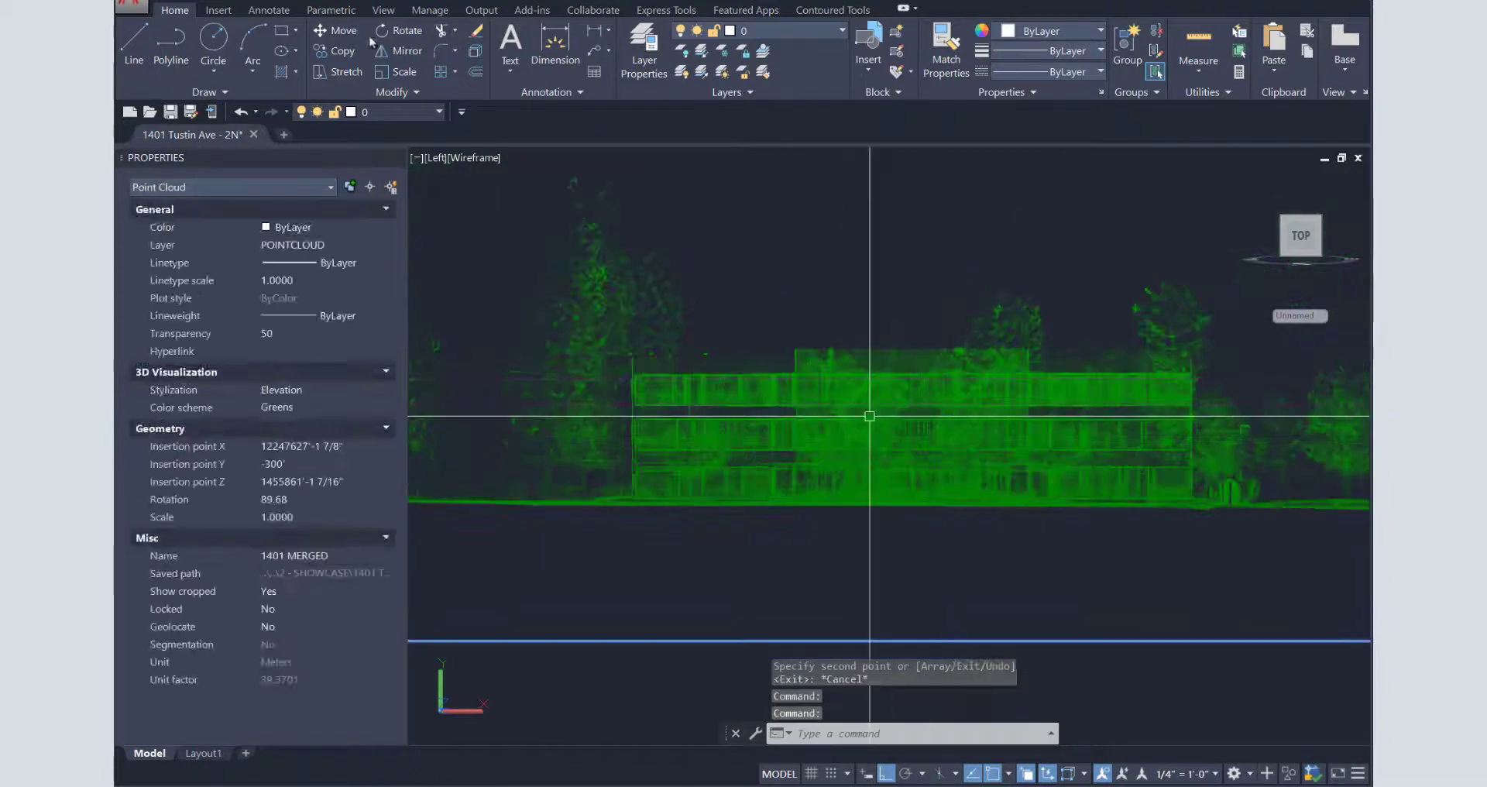
{"action": "left_click", "coordinate": [494, 42]}
{"action": "type", "text": "ner point: ne"}
{"action": "left_click", "coordinate": [438, 392]}
{"action": "type", "text": "nea"}
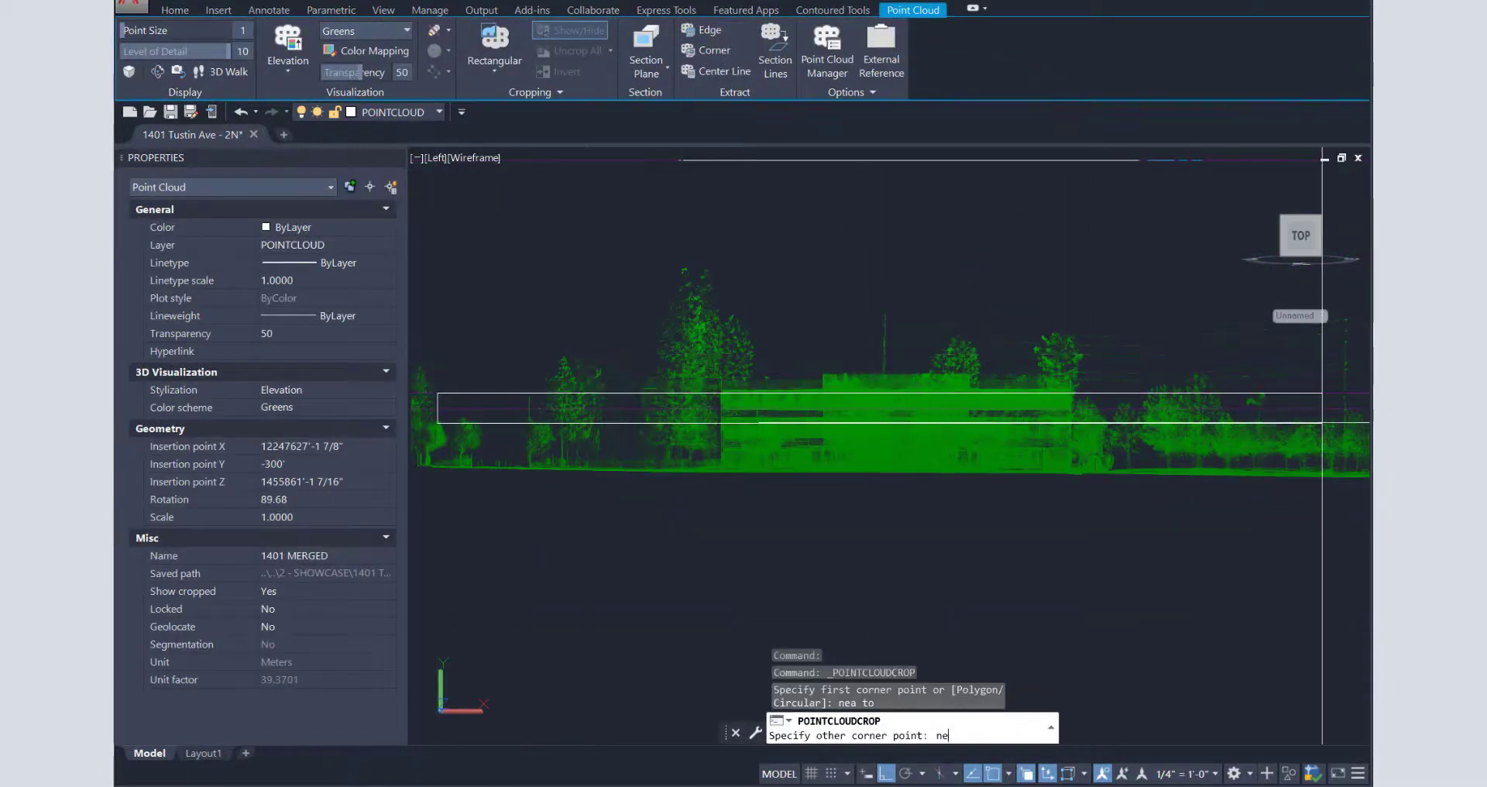
{"action": "key", "text": "space"}
{"action": "left_click", "coordinate": [1344, 408]}
{"action": "key", "text": "space"}
{"action": "key", "text": "Escape"}
{"action": "key", "text": "Escape"}
{"action": "left_click", "coordinate": [436, 158]}
{"action": "left_click", "coordinate": [471, 196]}
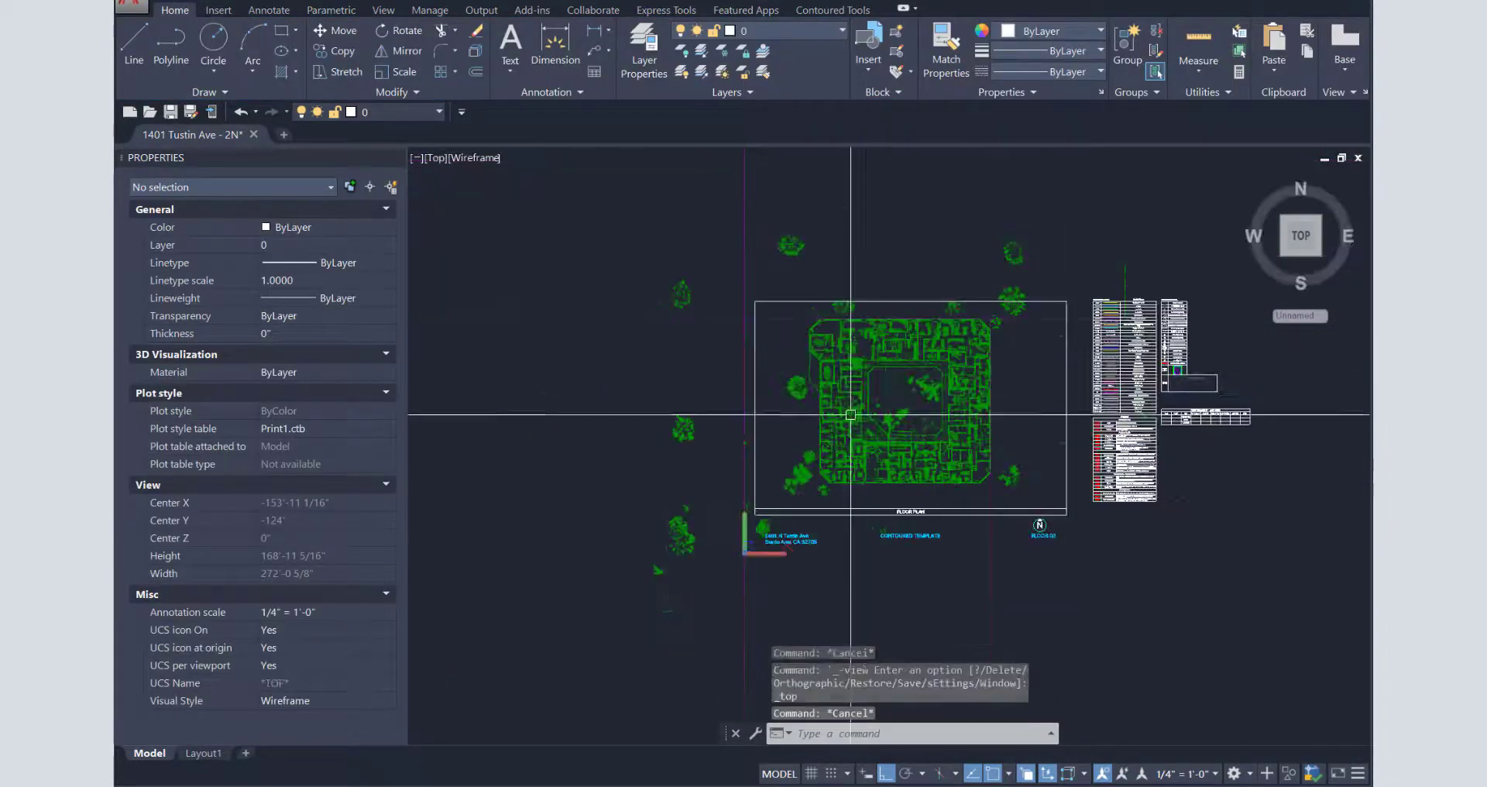
- Crop the cloud to the floor plan rectangle and save it as crop state 3
{"action": "left_click", "coordinate": [849, 416]}
{"action": "left_click", "coordinate": [494, 43]}
{"action": "left_click", "coordinate": [753, 300]}
{"action": "left_click", "coordinate": [1072, 519]}
{"action": "key", "text": "space"}
{"action": "key", "text": "Escape"}
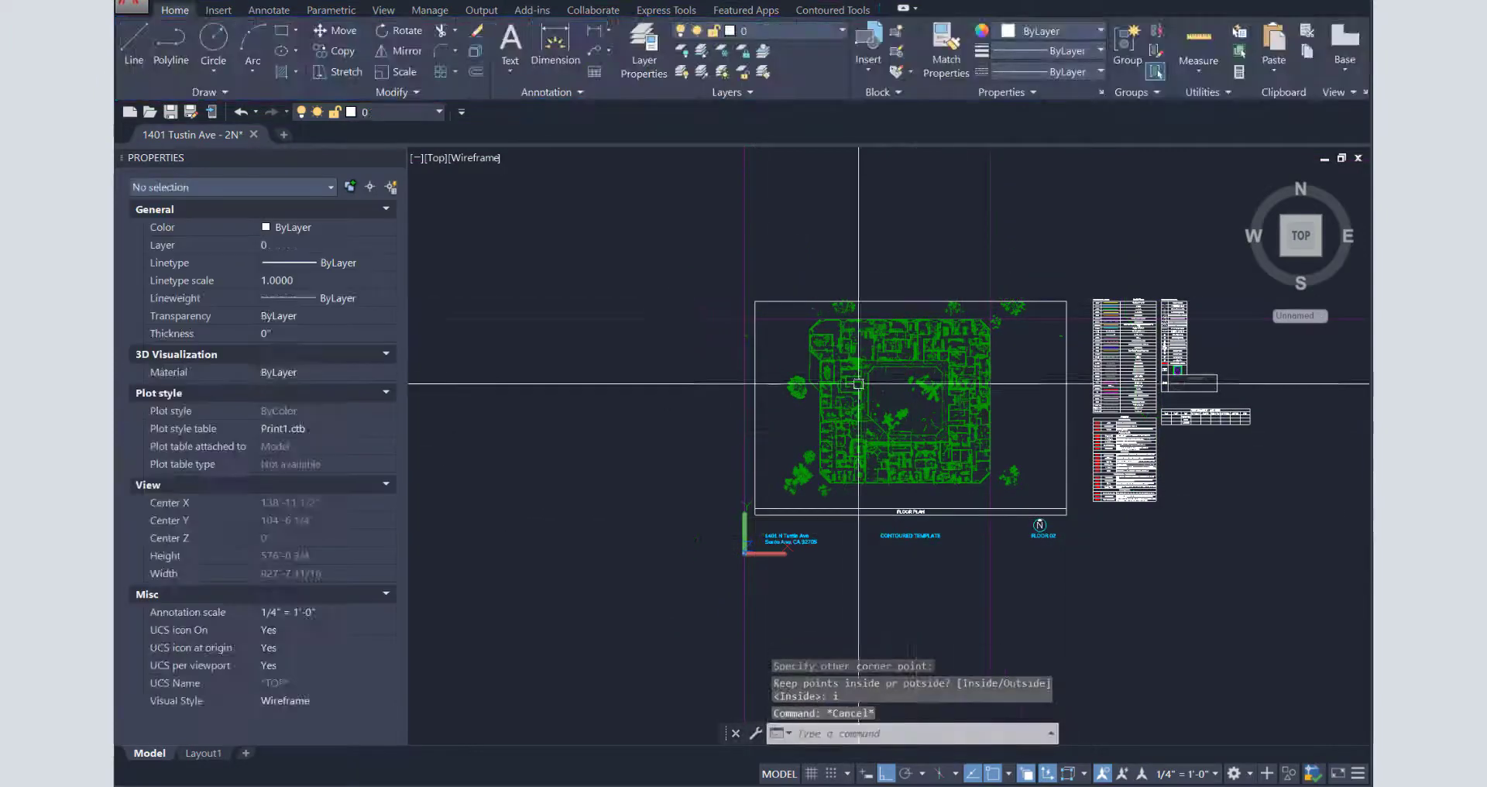
{"action": "left_click", "coordinate": [857, 383]}
{"action": "left_click", "coordinate": [532, 92]}
{"action": "left_click", "coordinate": [467, 114]}
{"action": "type", "text": "3"}
{"action": "key", "text": "Return"}
{"action": "key", "text": "Escape"}
{"action": "key", "text": "Escape"}
- Uncrop, re-crop to the floor plan frame, and zoom into the Left view's left end
{"action": "left_click", "coordinate": [843, 385]}
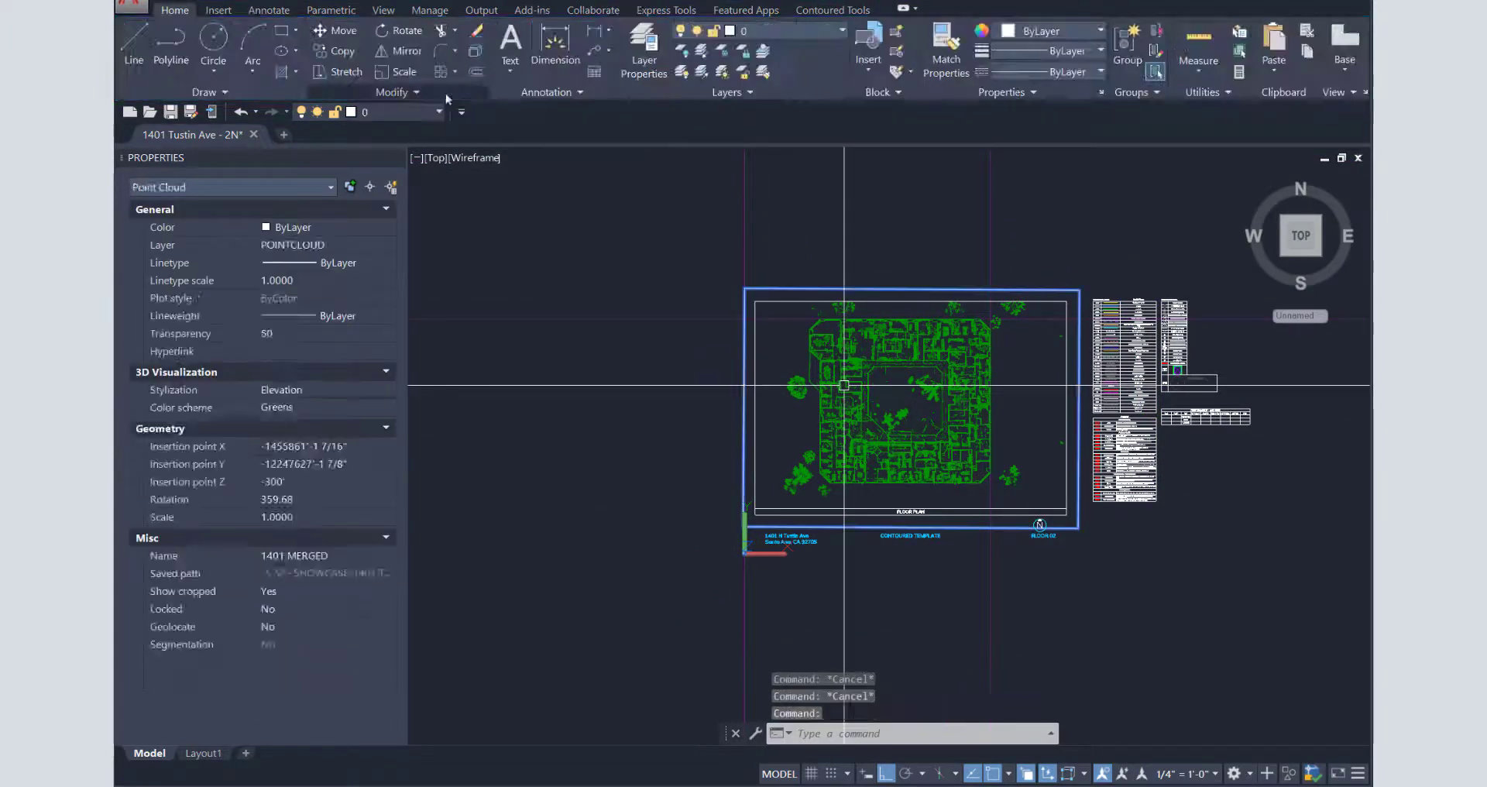
{"action": "left_click", "coordinate": [577, 51]}
{"action": "left_click", "coordinate": [494, 43]}
{"action": "left_click", "coordinate": [755, 302]}
{"action": "left_click", "coordinate": [1066, 513]}
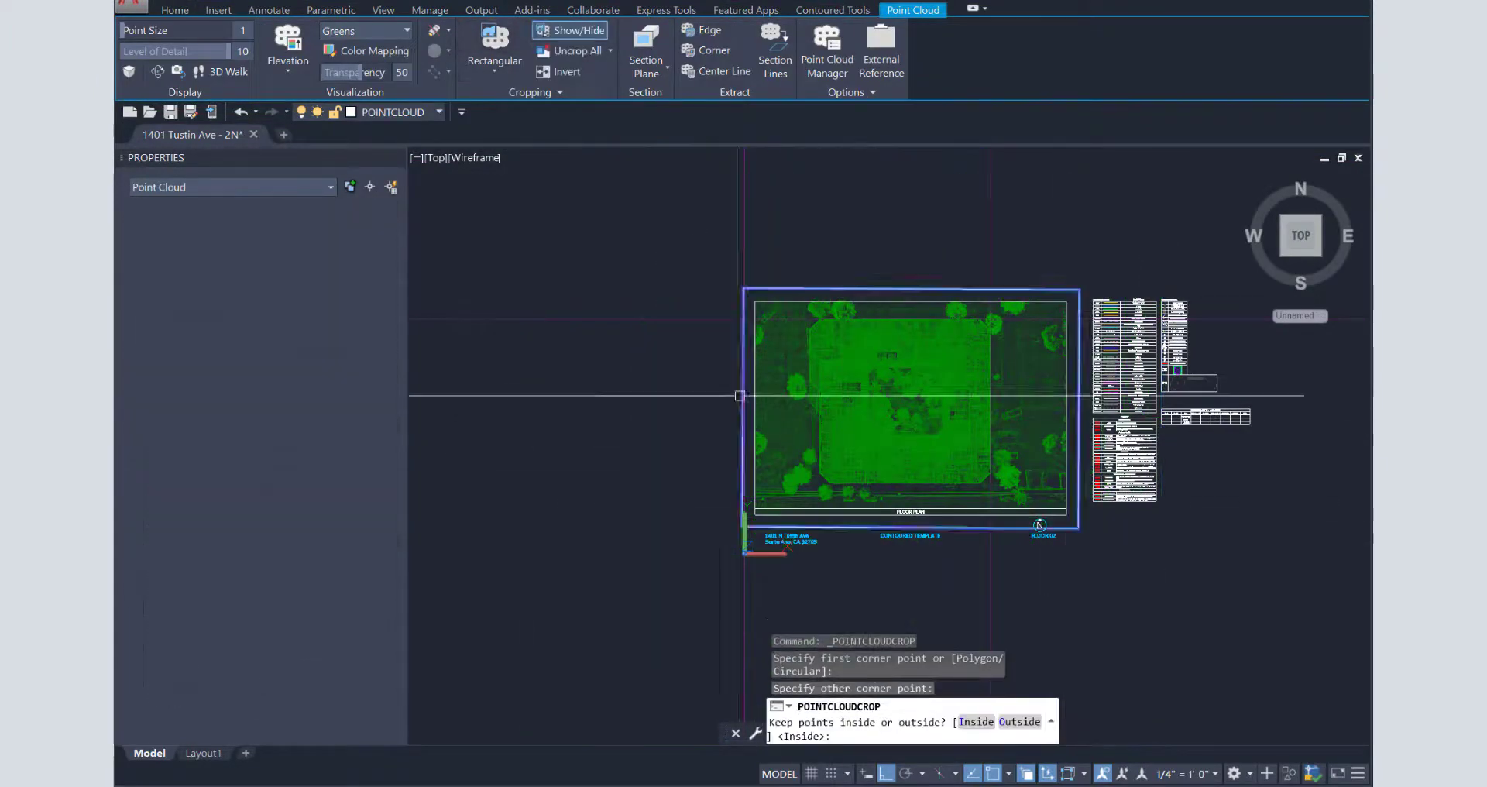
{"action": "key", "text": "space"}
{"action": "key", "text": "Escape"}
{"action": "key", "text": "Escape"}
{"action": "left_click", "coordinate": [436, 158]}
{"action": "left_click", "coordinate": [464, 219]}
{"action": "middle_click_drag", "start_coordinate": [798, 563], "coordinate": [978, 276]}
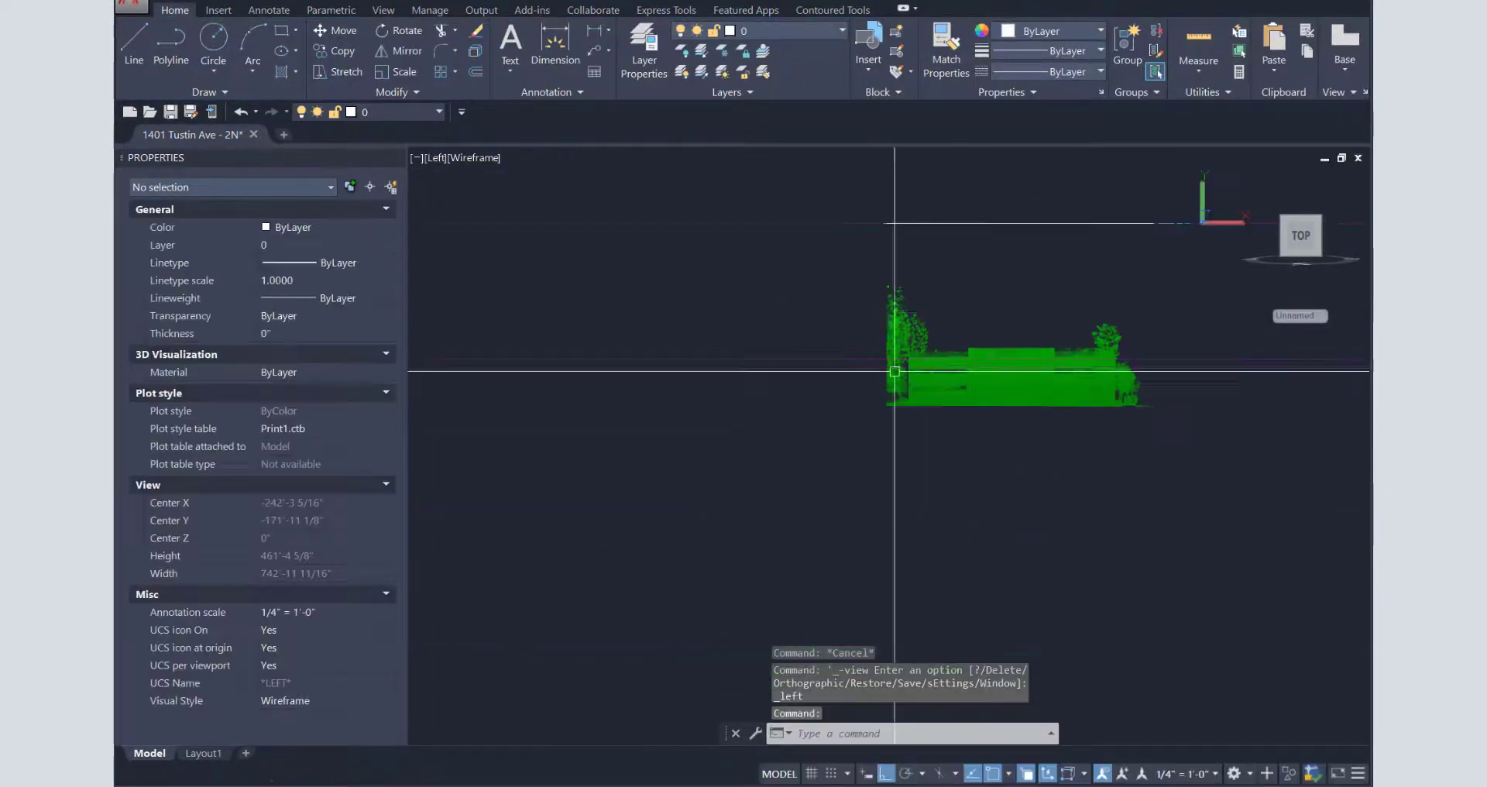
{"action": "scroll", "coordinate": [891, 372], "scroll_direction": "up", "scroll_amount": 5}
- Start moving the two horizontal guide lines 26'4, then cancel the move
{"action": "type", "text": "m"}
{"action": "key", "text": "space"}
{"action": "left_click", "coordinate": [726, 336]}
{"action": "left_click", "coordinate": [709, 358]}
{"action": "key", "text": "space"}
{"action": "scroll", "coordinate": [937, 325], "scroll_direction": "up", "scroll_amount": 5}
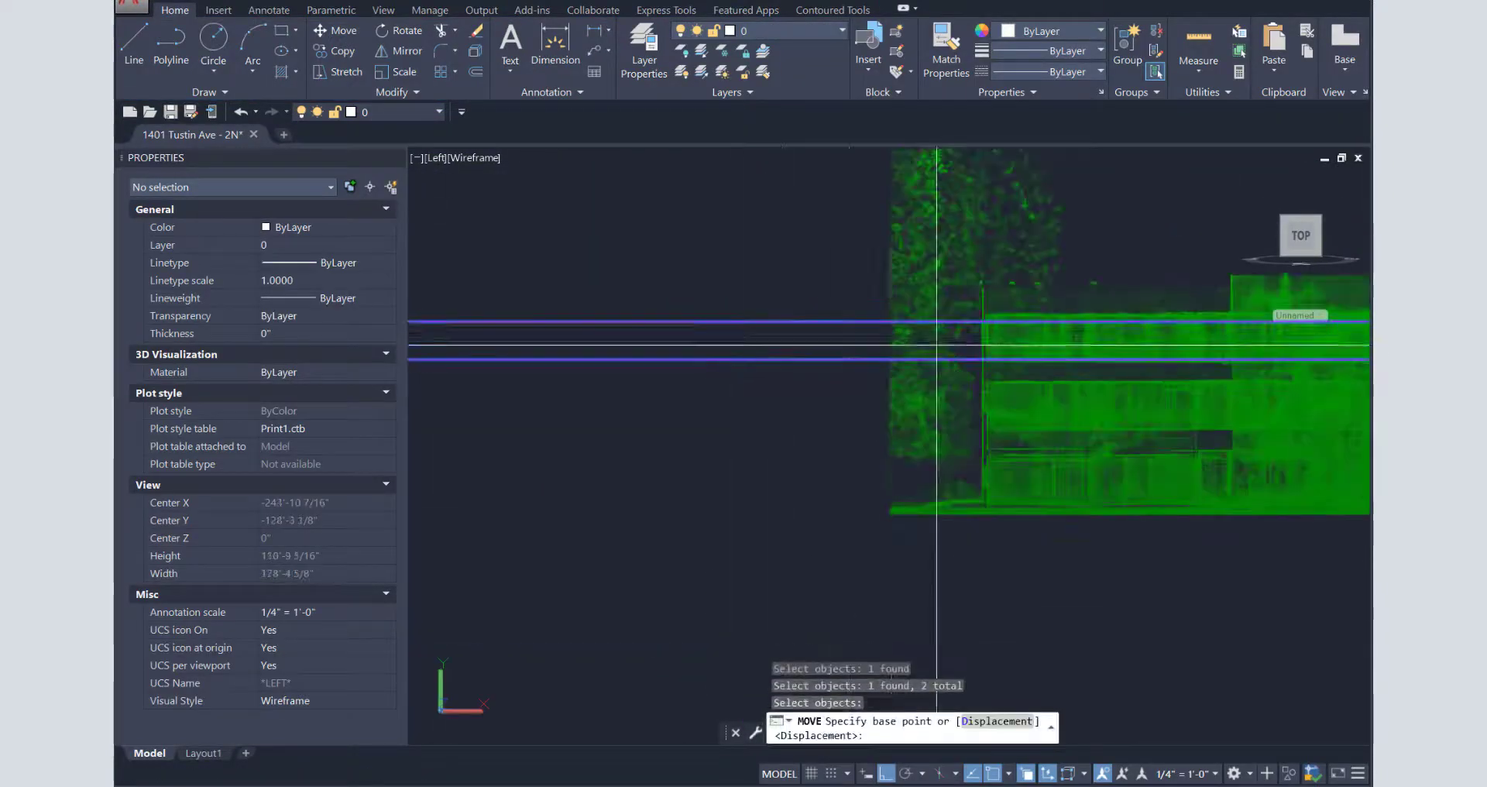
{"action": "left_click", "coordinate": [946, 329]}
{"action": "middle_click_drag", "start_coordinate": [961, 674], "coordinate": [928, 510]}
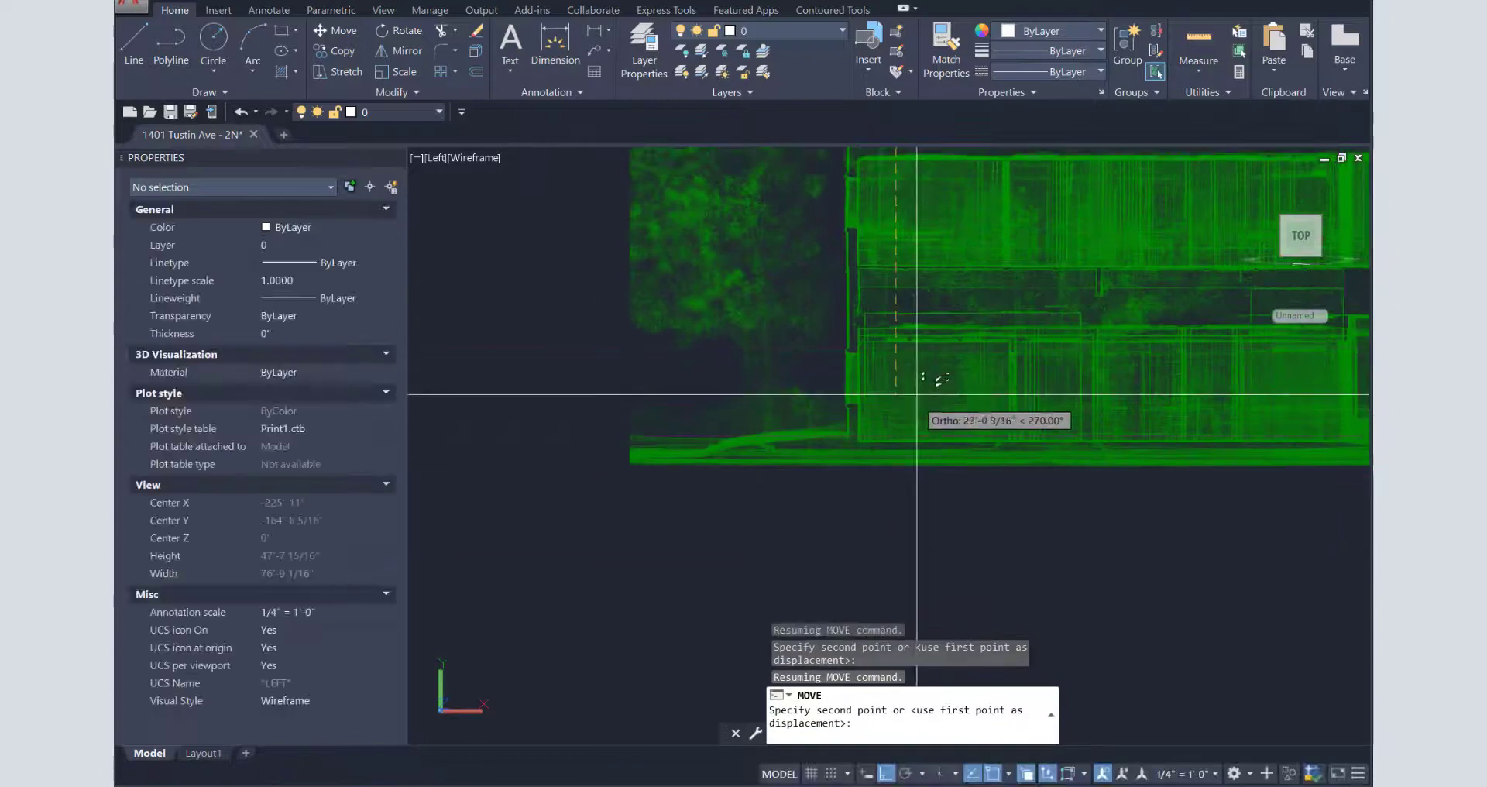
{"action": "type", "text": "26'4"}
{"action": "key", "text": "Escape"}
{"action": "scroll", "coordinate": [1029, 405], "scroll_direction": "down", "scroll_amount": 6}
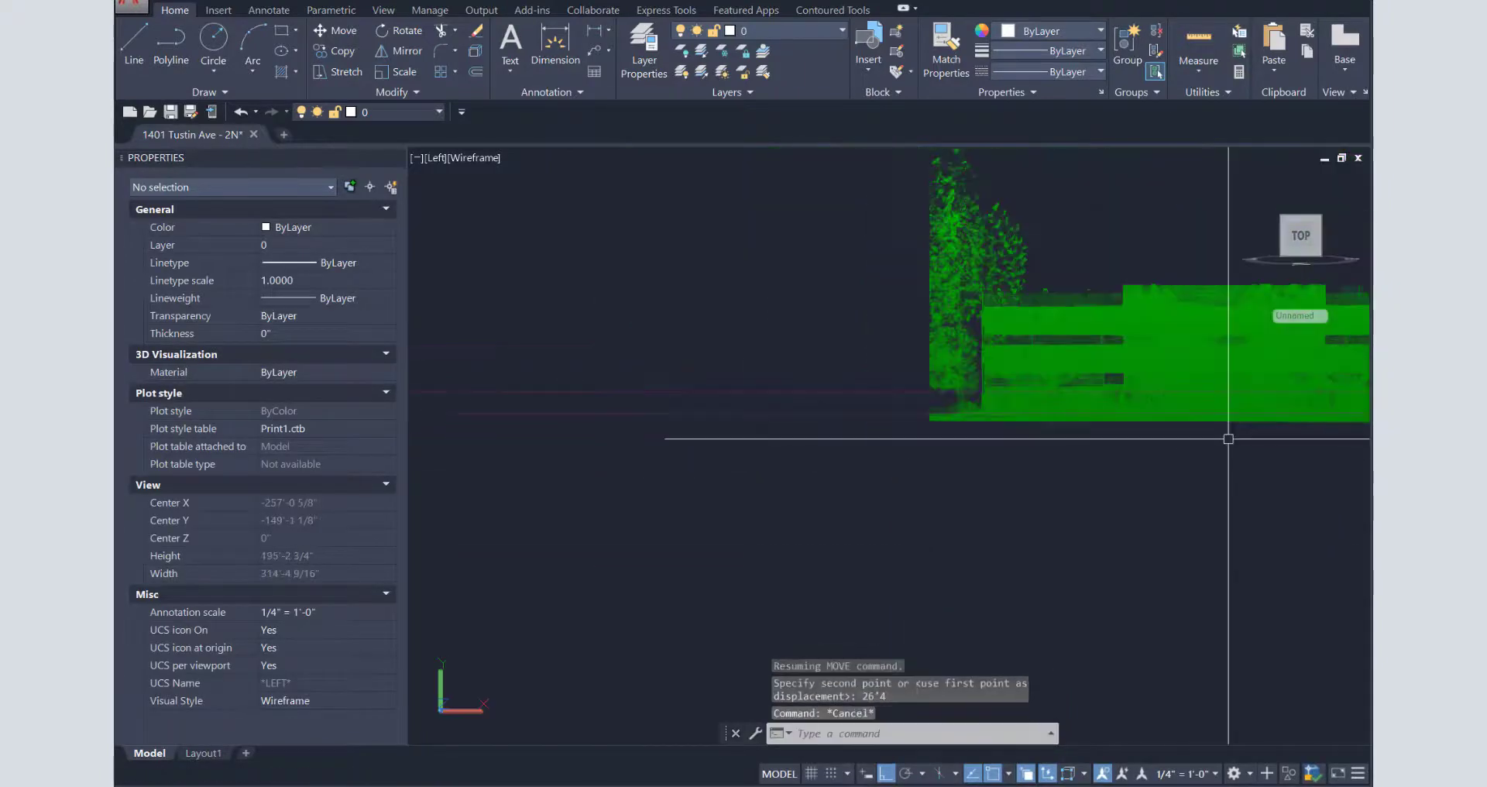
- Crop a ground-level band of the cloud with nearest snaps, keeping the inside points
{"action": "left_click", "coordinate": [880, 335]}
{"action": "left_click", "coordinate": [494, 39]}
{"action": "type", "text": "nea"}
{"action": "key", "text": "space"}
{"action": "left_click", "coordinate": [553, 401]}
{"action": "type", "text": "nea"}
{"action": "key", "text": "space"}
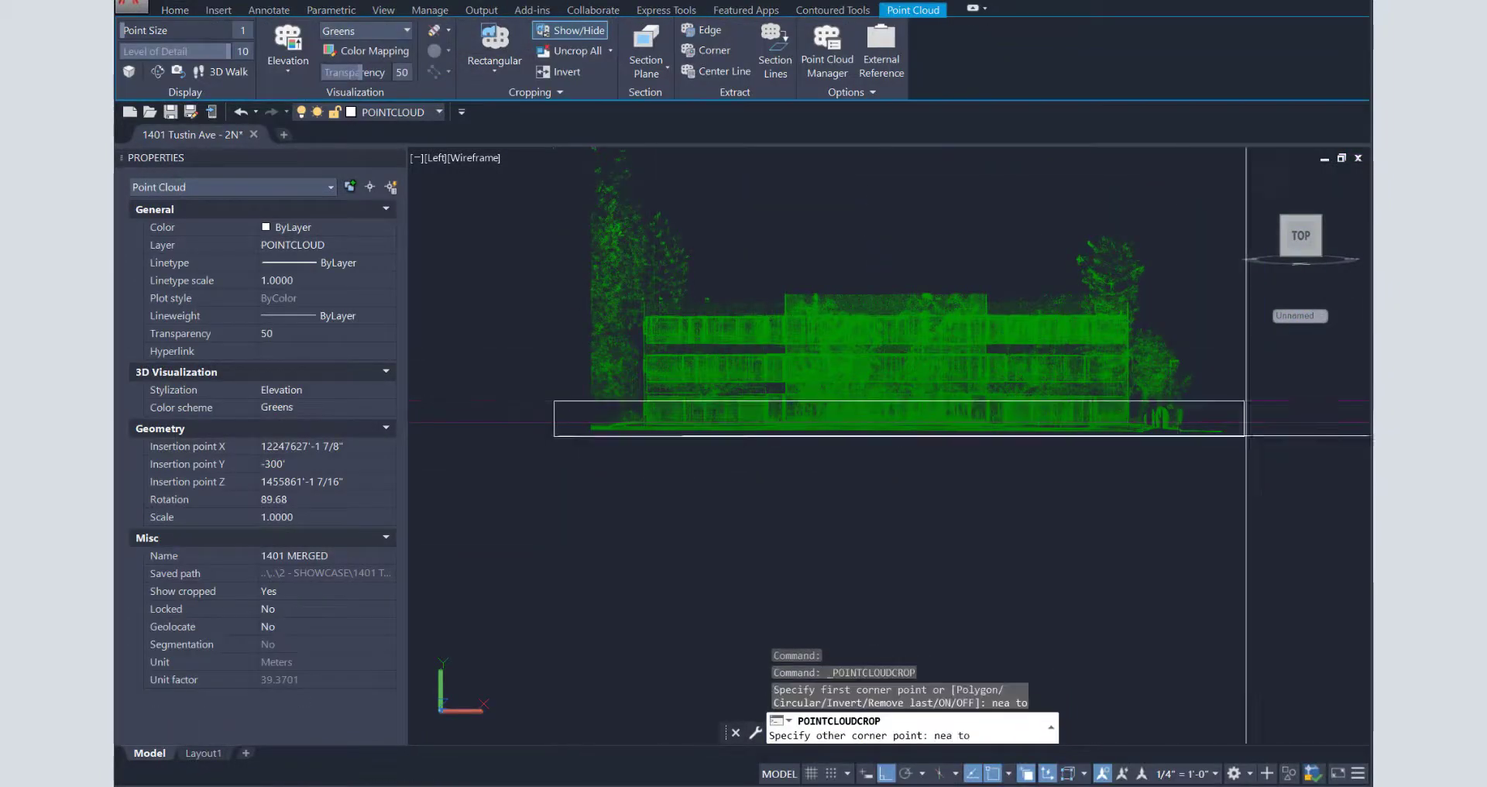
{"action": "left_click", "coordinate": [1301, 423]}
{"action": "key", "text": "Return"}
{"action": "left_click", "coordinate": [465, 356]}
- Delete the two leftover lines, save crop state 1, and view from the Top
{"action": "left_click", "coordinate": [455, 451]}
{"action": "key", "text": "Delete"}
{"action": "left_click", "coordinate": [783, 405]}
{"action": "left_click", "coordinate": [536, 92]}
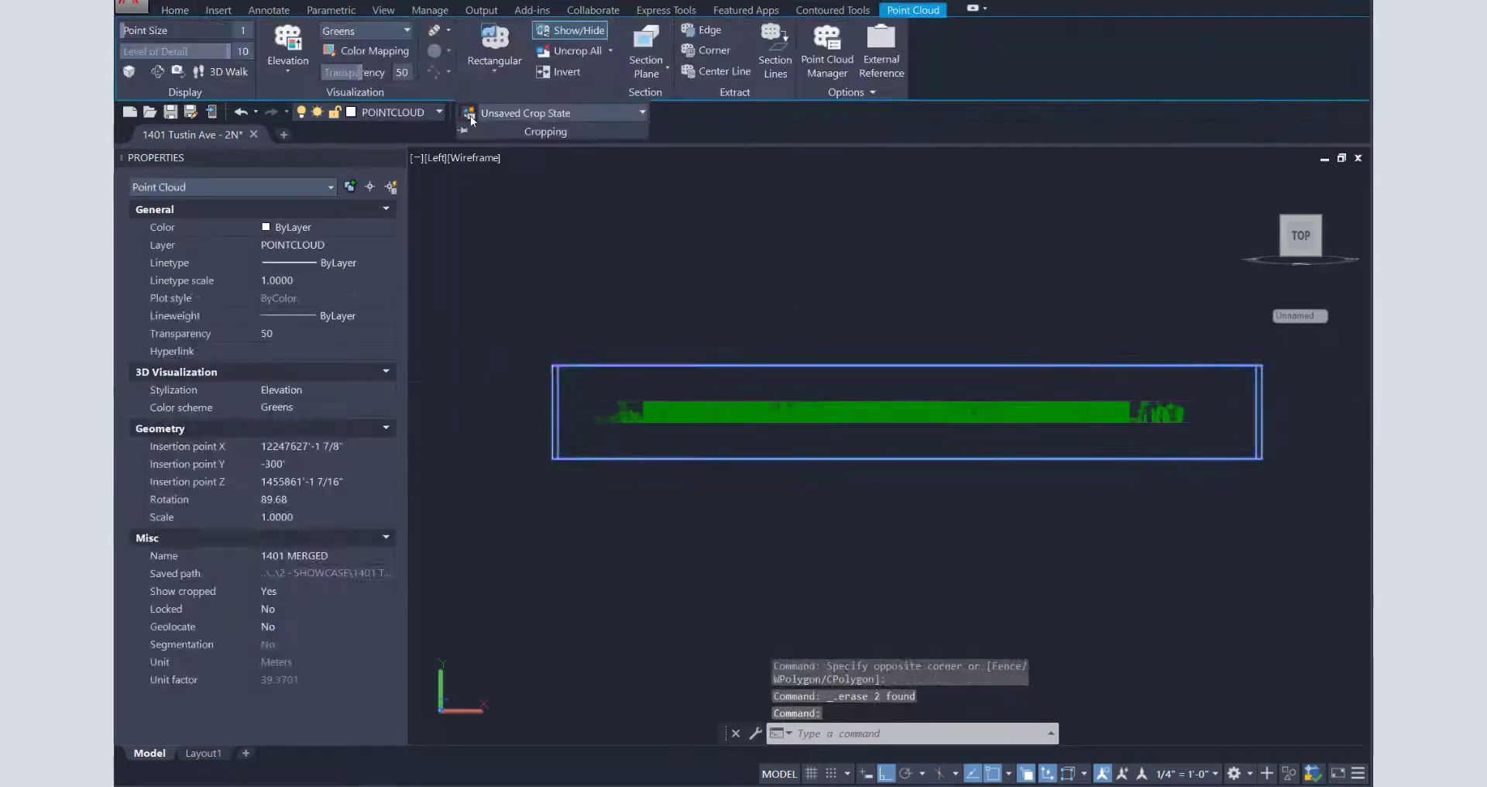
{"action": "left_click", "coordinate": [469, 114]}
{"action": "type", "text": "1"}
{"action": "key", "text": "Return"}
{"action": "left_click", "coordinate": [433, 158]}
{"action": "left_click", "coordinate": [457, 194]}
{"action": "scroll", "coordinate": [918, 376], "scroll_direction": "up", "scroll_amount": 4}
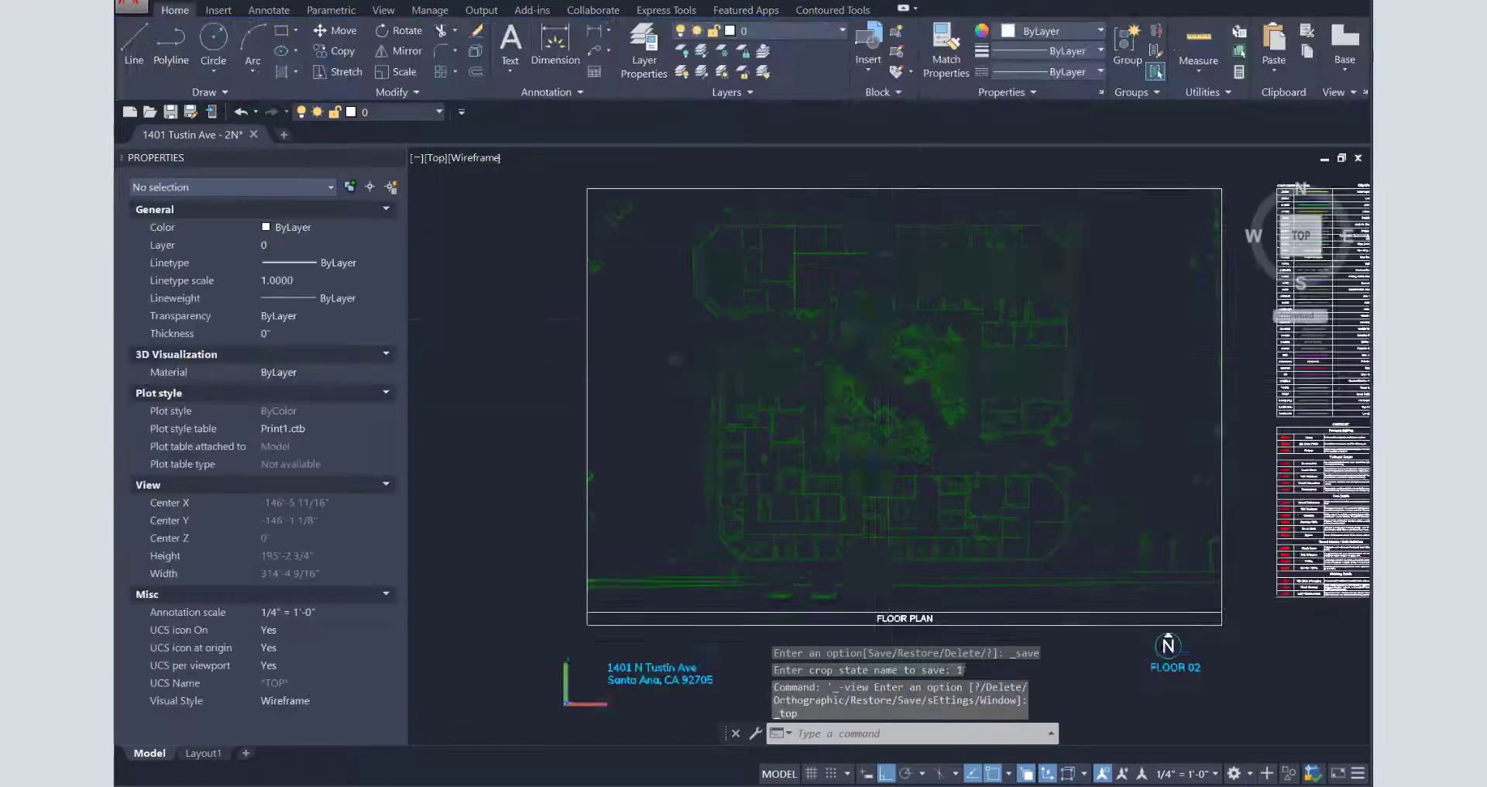
- Select the point cloud and restore crop state 2, then crop state 2win
{"action": "left_click", "coordinate": [888, 373]}
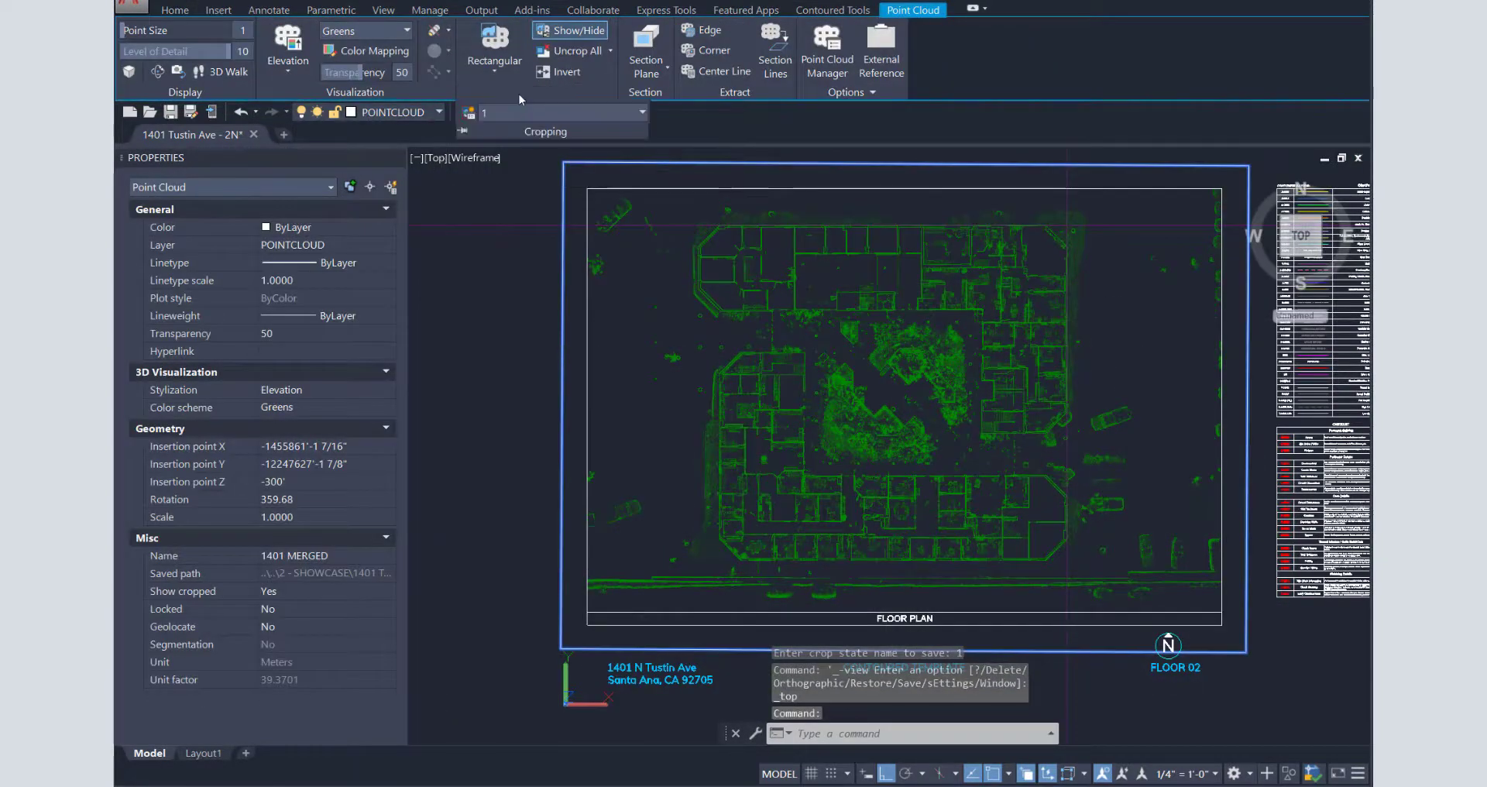
{"action": "left_click", "coordinate": [514, 110]}
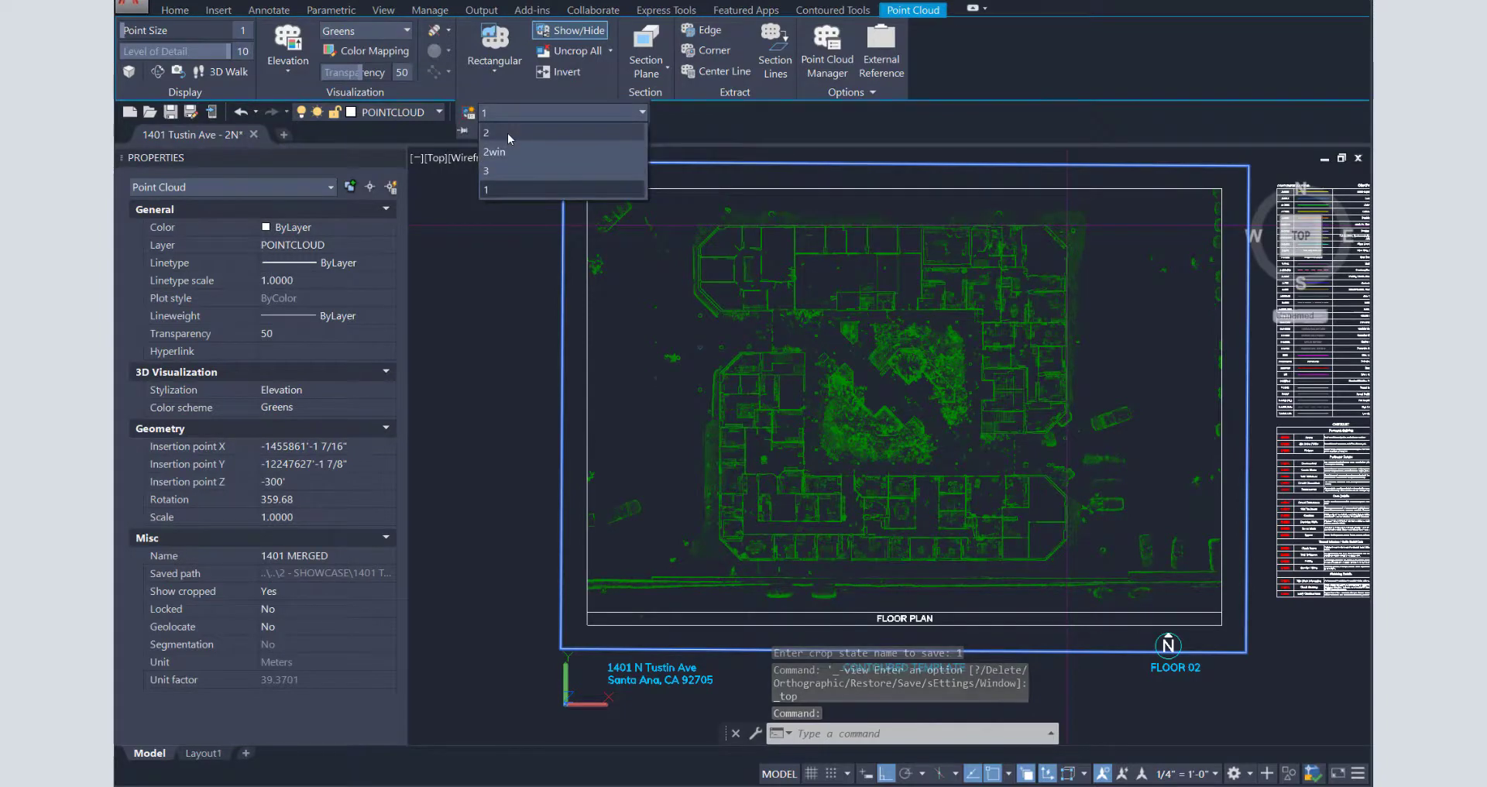
{"action": "left_click", "coordinate": [508, 134]}
{"action": "left_click", "coordinate": [508, 110]}
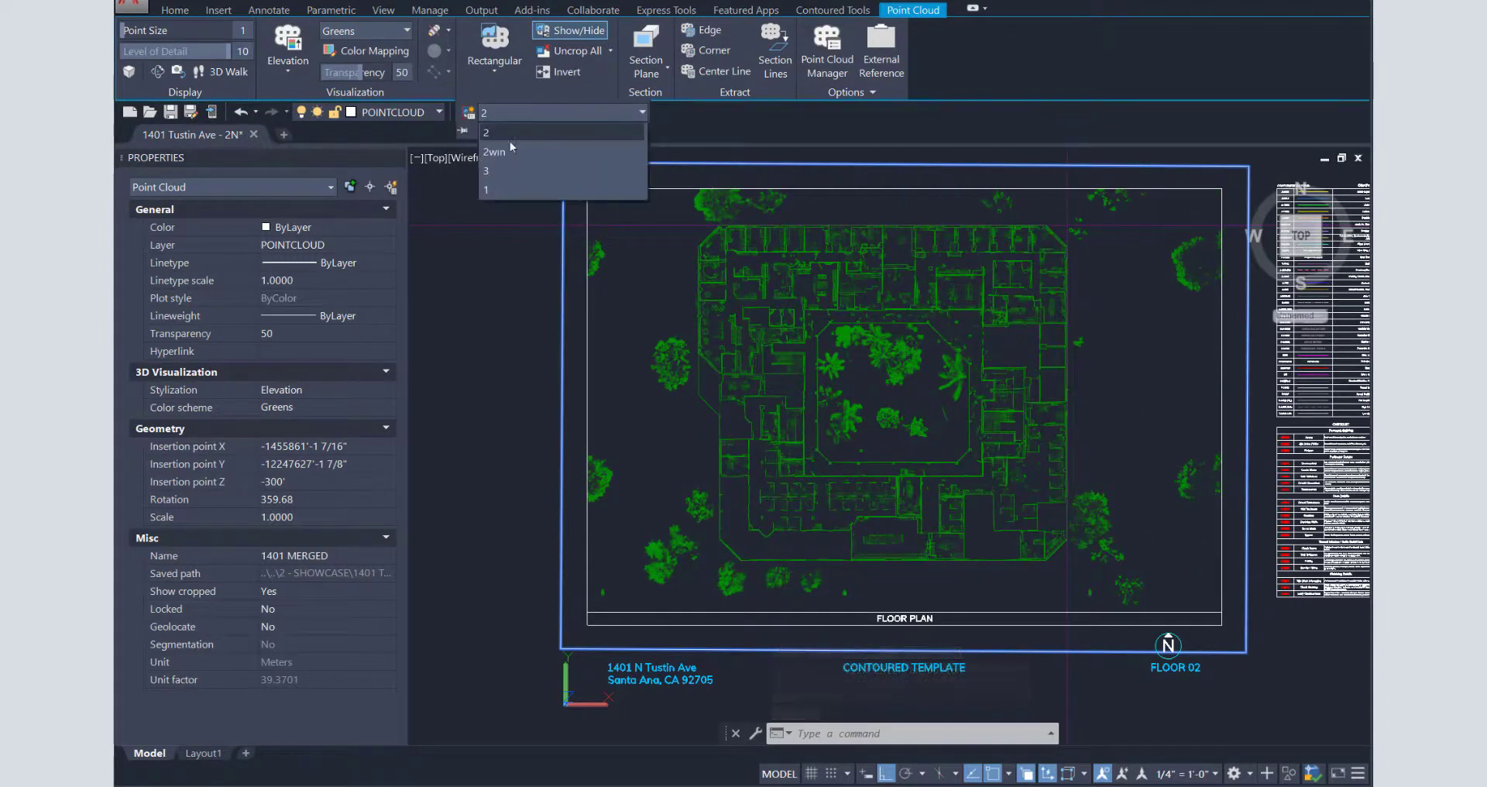
{"action": "left_click", "coordinate": [501, 151]}
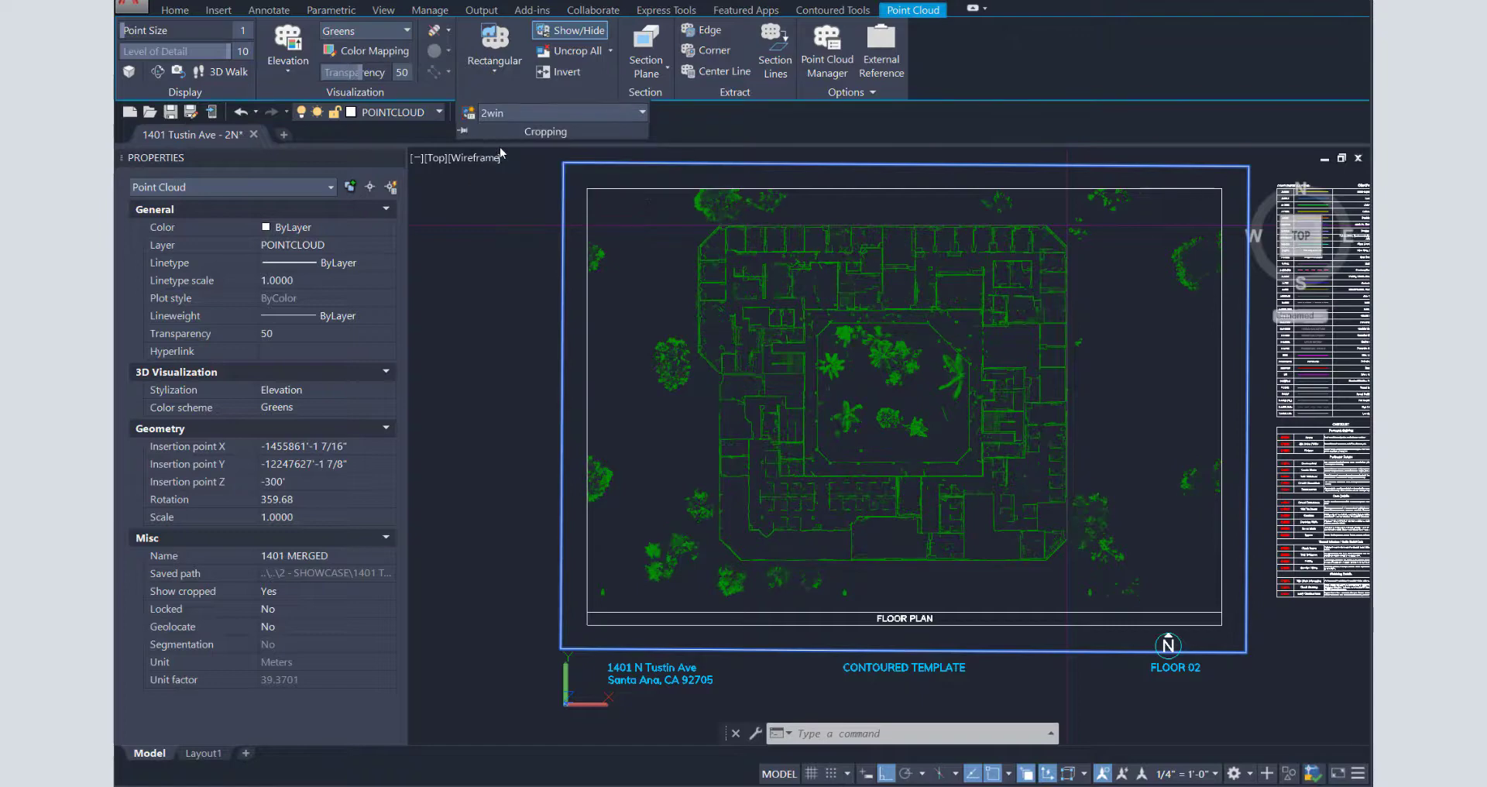
- Restore crop state 3, switch back to crop state 2, and zoom to extents
{"action": "left_click", "coordinate": [515, 113]}
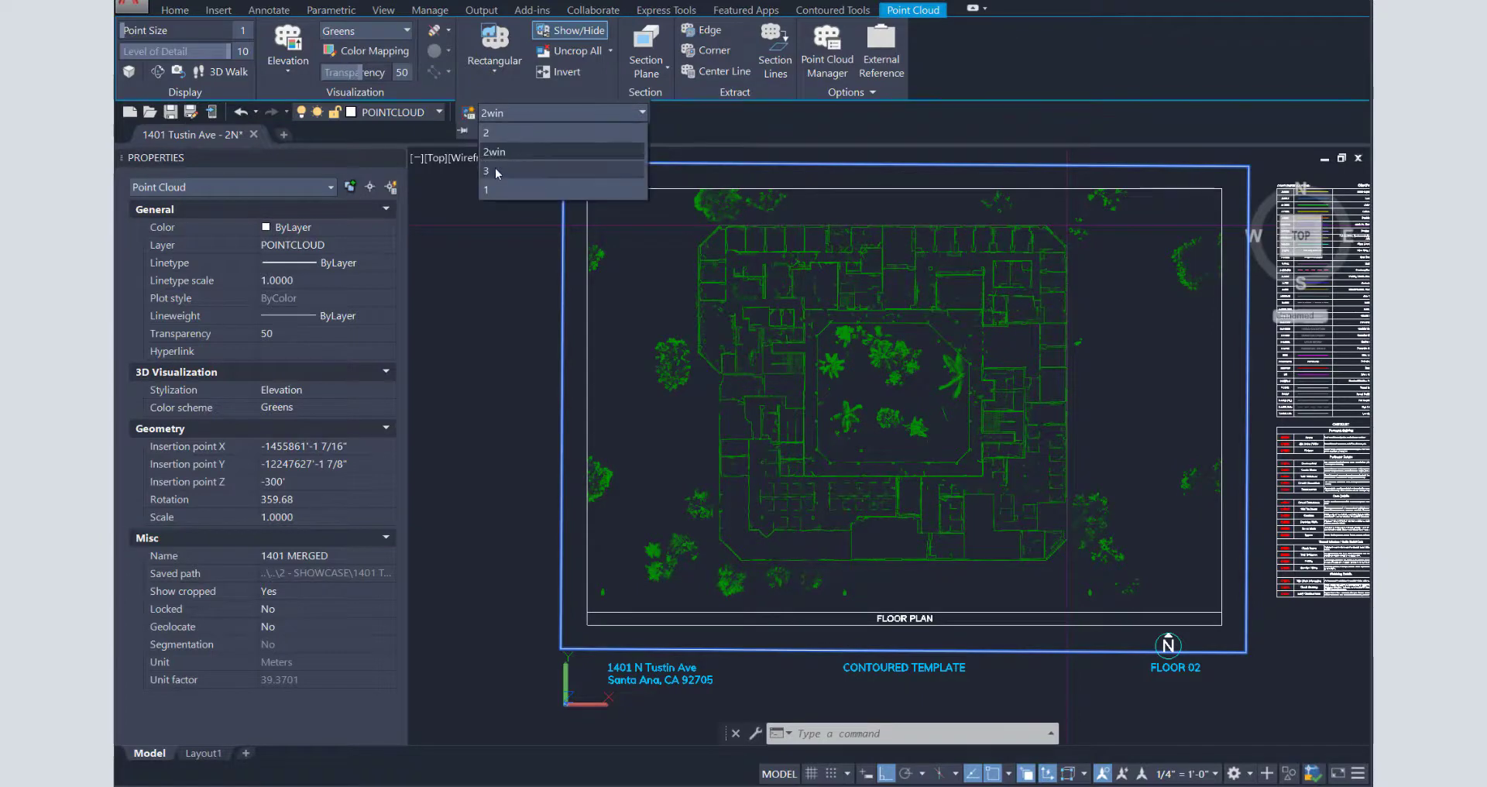
{"action": "left_click", "coordinate": [495, 169]}
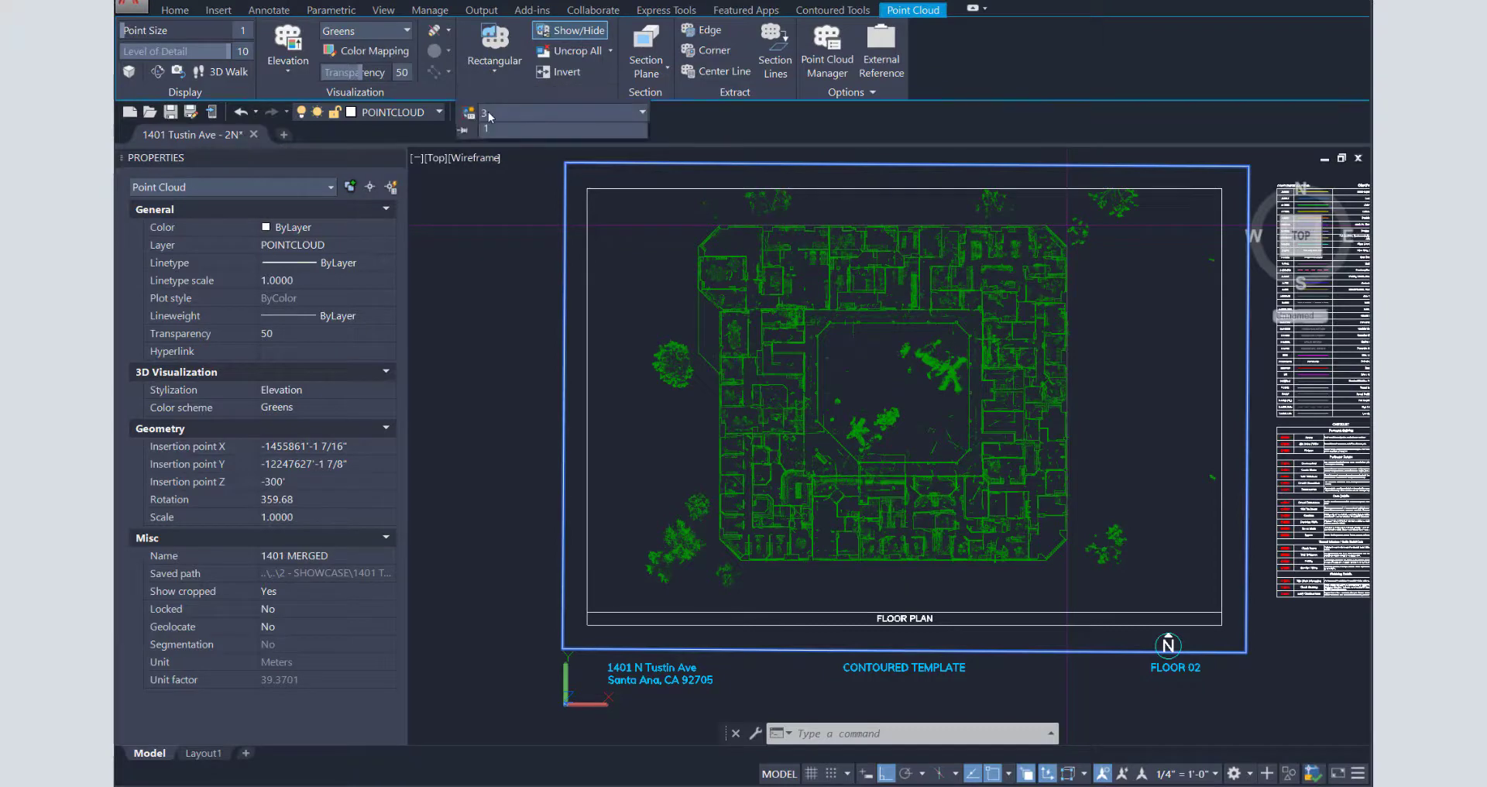
{"action": "key", "text": "Return"}
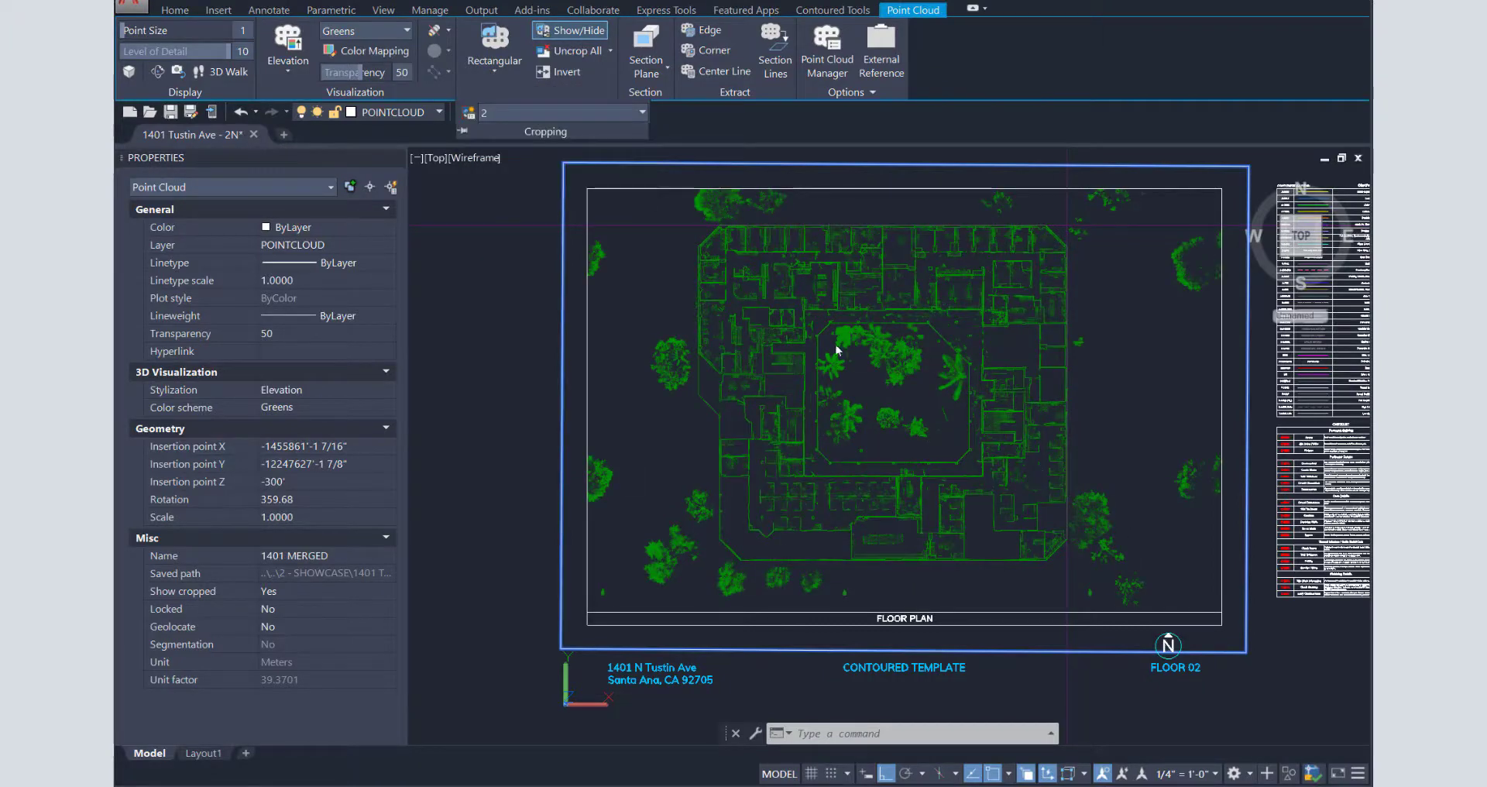
{"action": "key", "text": "Escape"}
{"action": "middle_click", "coordinate": [889, 446]}
{"action": "middle_click", "coordinate": [889, 446]}
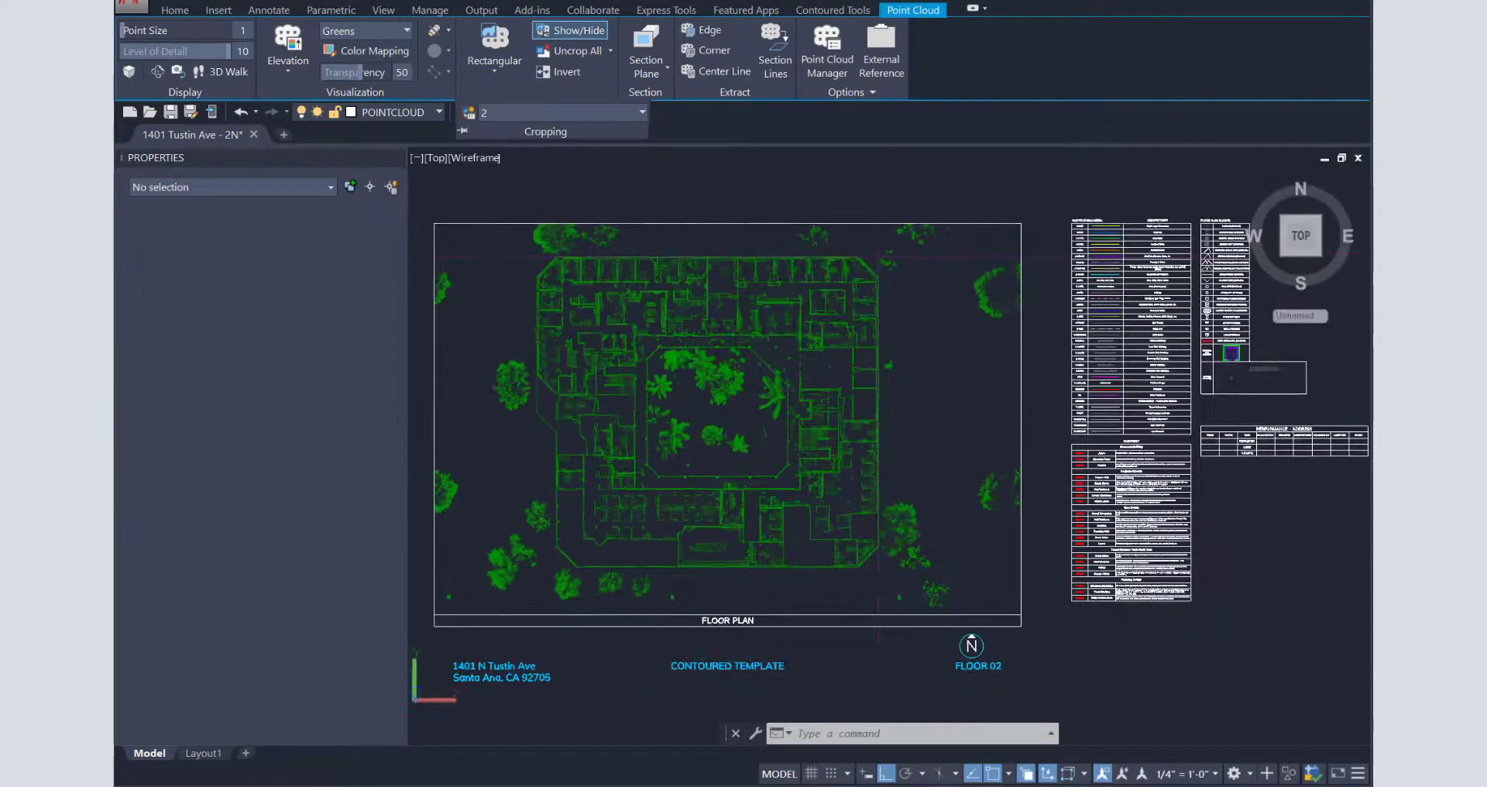
{"action": "key", "text": "Escape"}
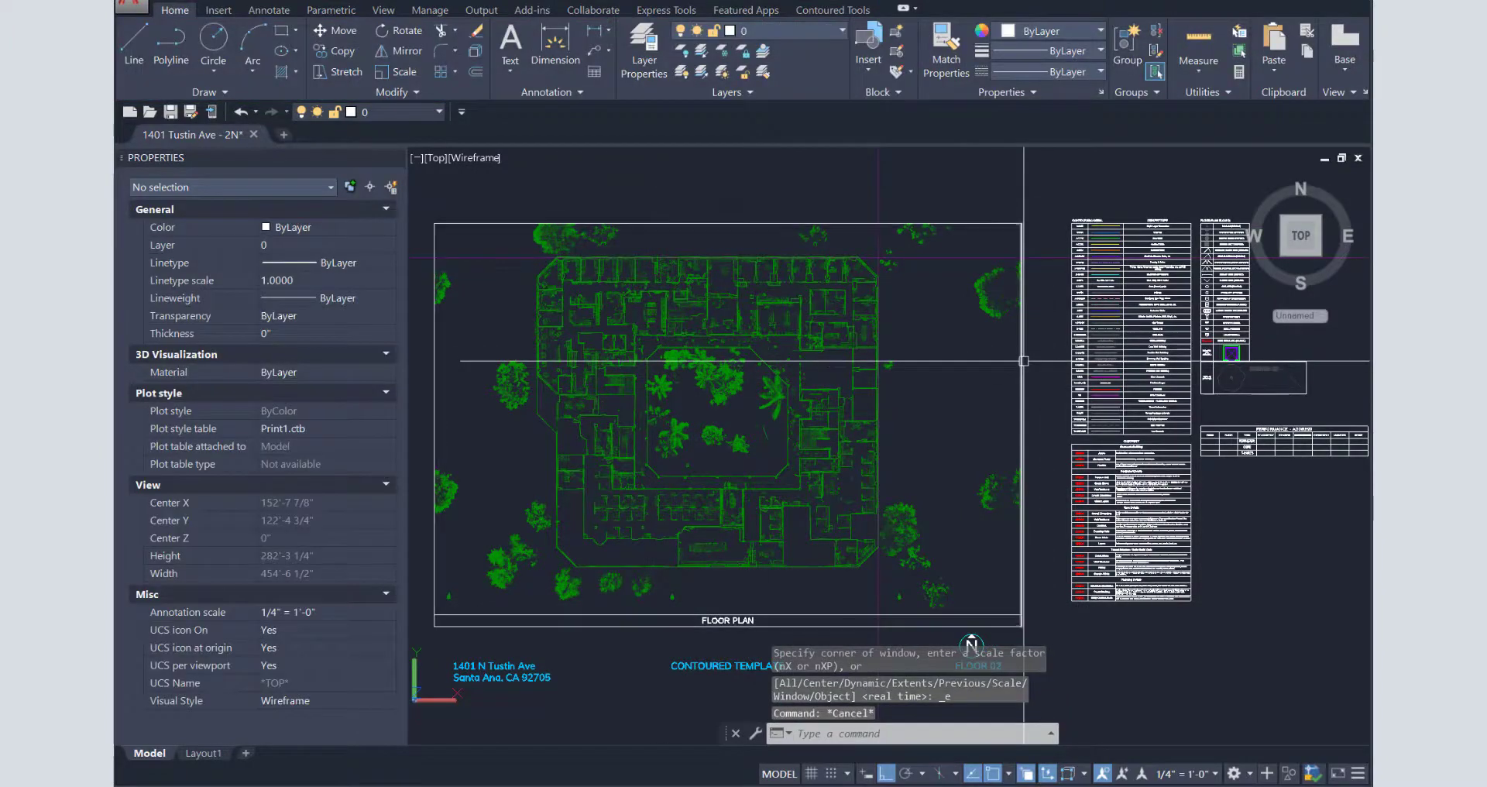